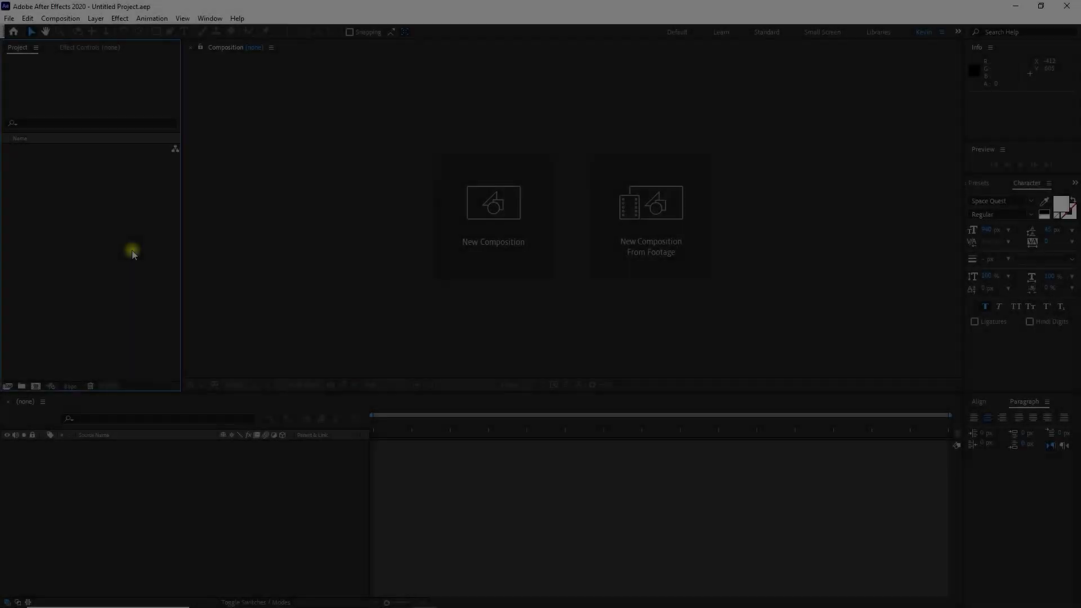
Open Salaar AE.aep from the Salaar folder in File Explorer
key("alt+Tab")
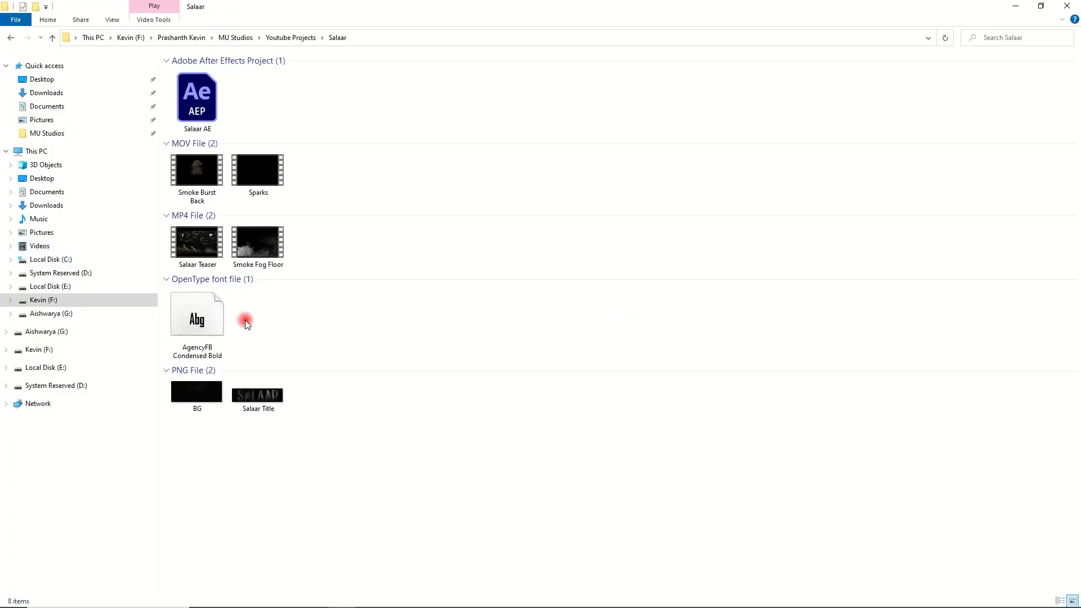
double_click(198, 115)
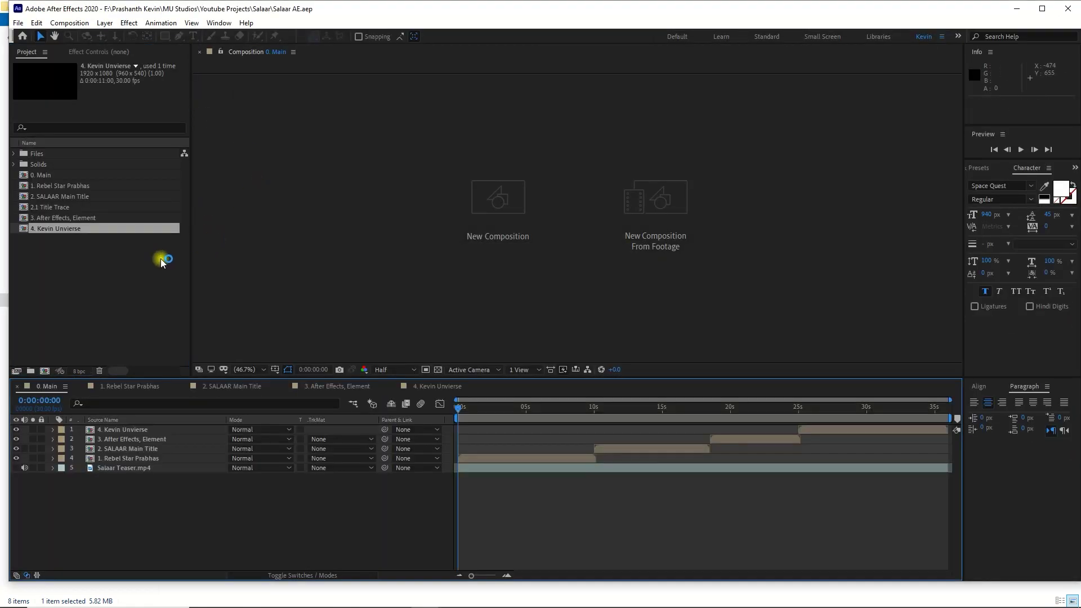
Maximize After Effects and scrub through the 0. Main timeline
left_click(1042, 9)
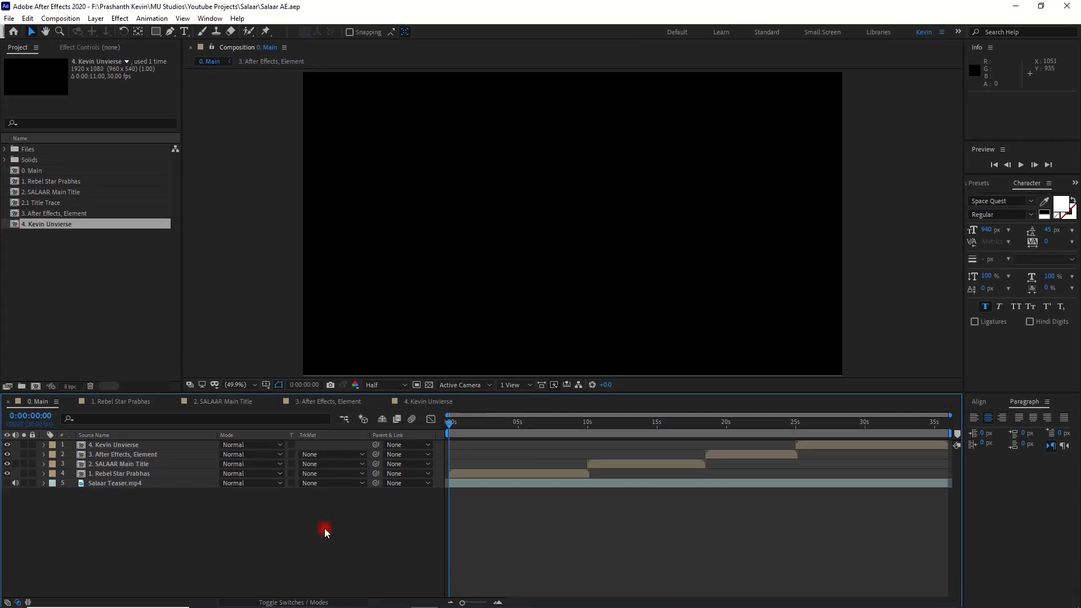
mouse_move(531, 423)
left_mouse_down()
mouse_move(523, 429)
mouse_move(653, 429)
left_mouse_up()
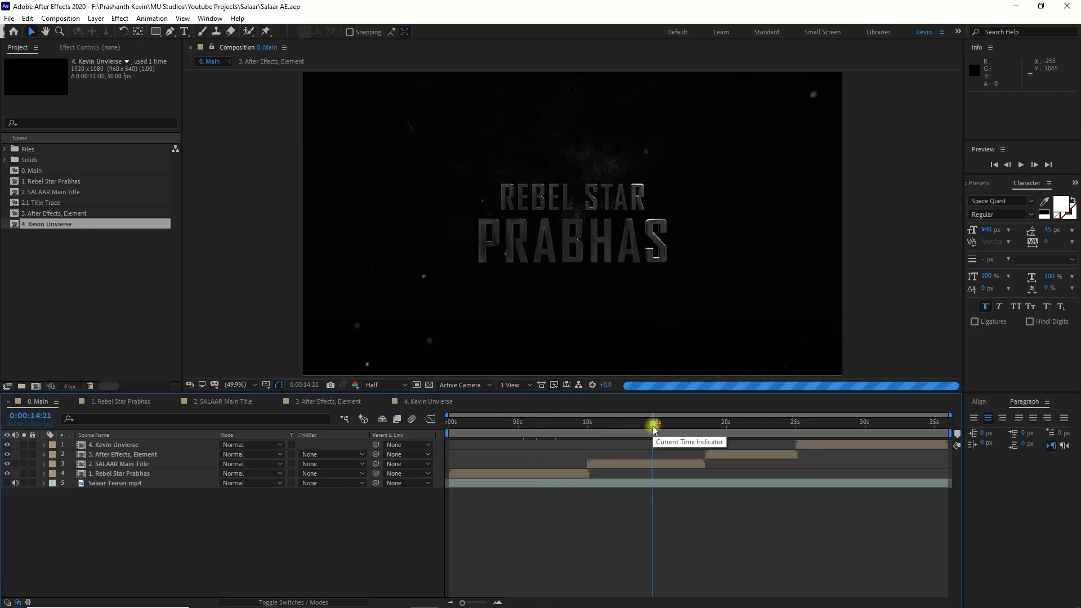
mouse_move(654, 429)
left_mouse_down()
mouse_move(747, 425)
mouse_move(508, 420)
left_mouse_up()
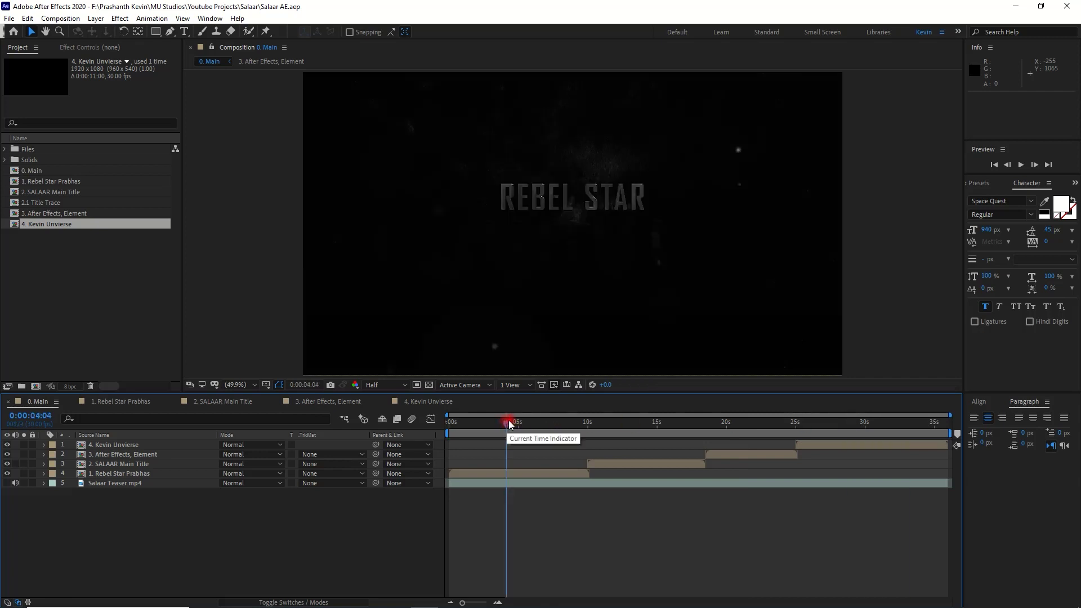
Open the 1. Rebel Star Prabhas composition and scrub to where the full PRABHAS title shows
left_click(115, 402)
left_click_drag(487, 421, 762, 423)
left_click(845, 425)
left_click(902, 426)
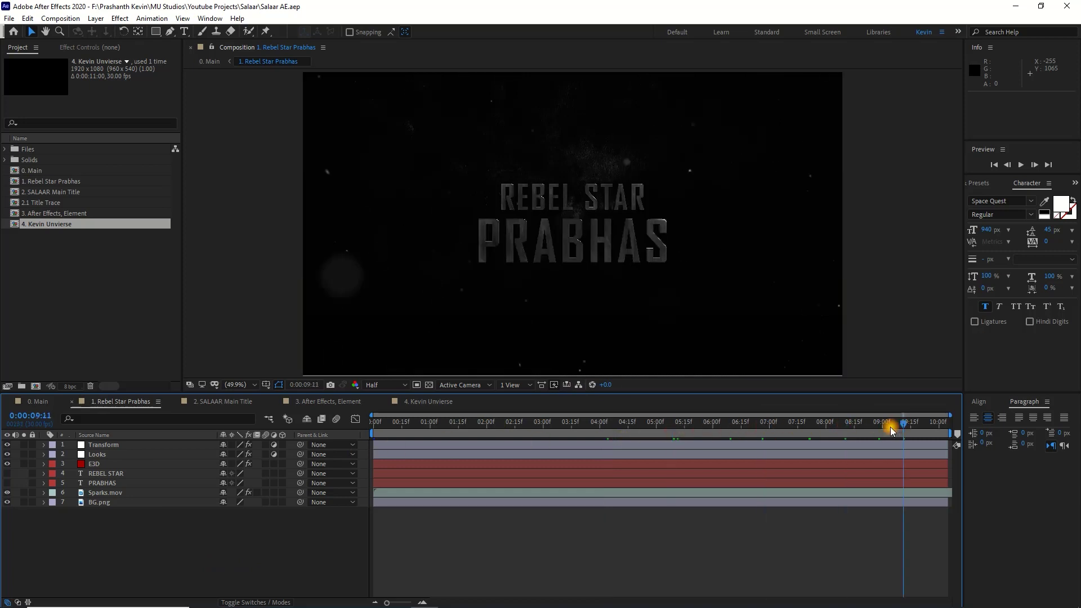
Solo the REBEL STAR and PRABHAS layers and retype REBEL STAR as UNIVERSE
left_click(24, 474)
left_click(23, 484)
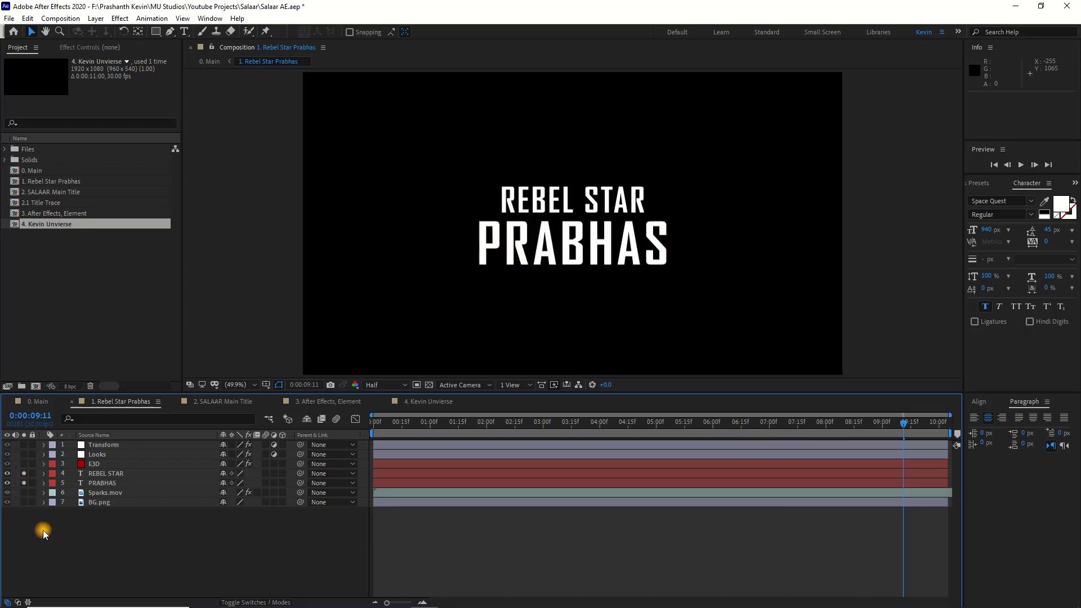
double_click(128, 475)
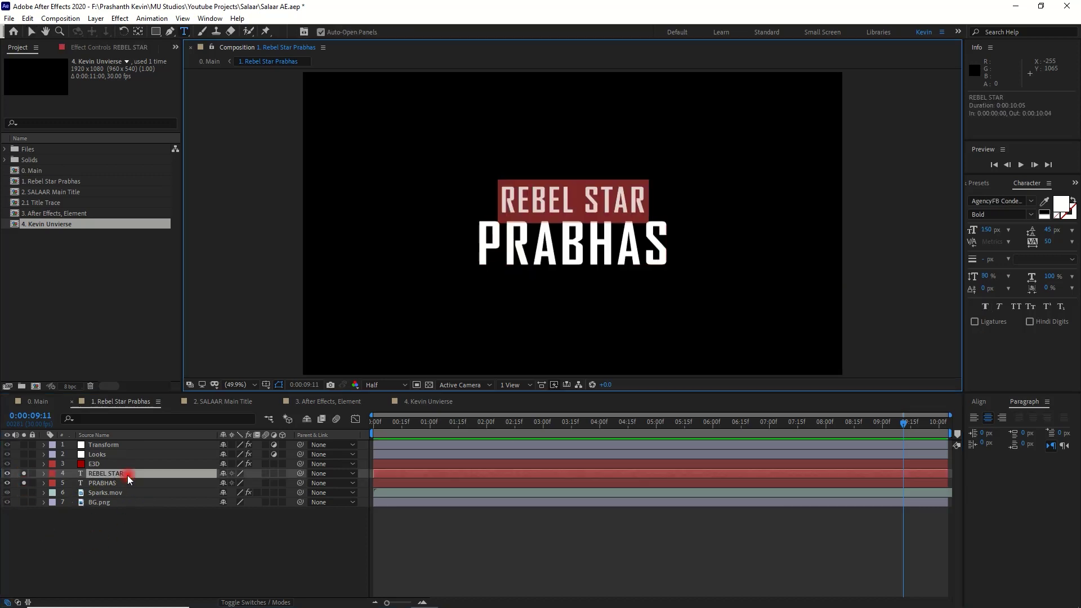
type("KE")
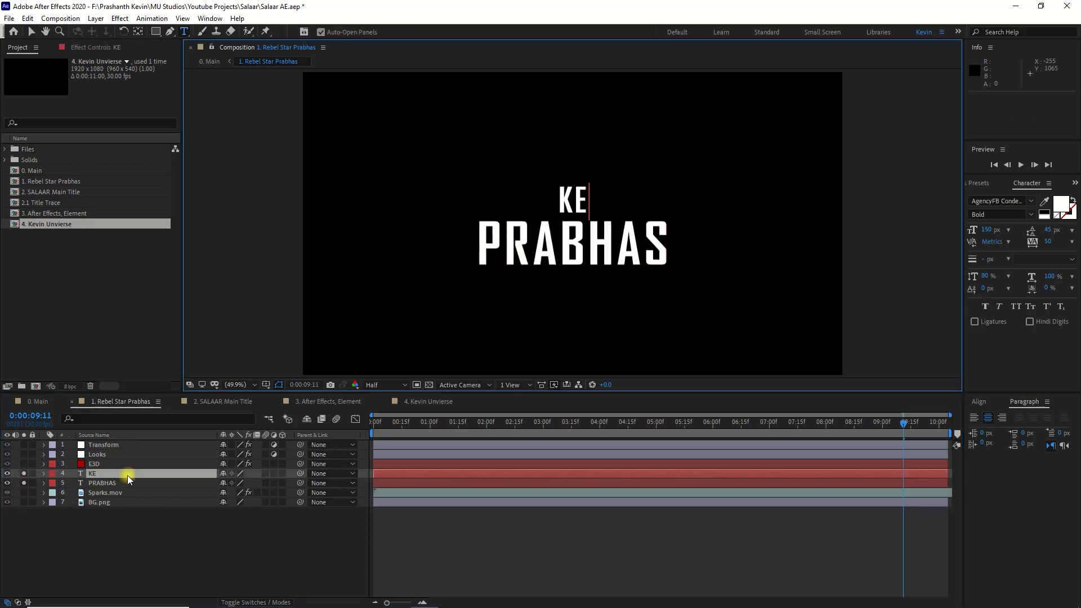
key("BackSpace")
key("BackSpace")
type("UNIVERSE")
Retype PRABHAS as KEVIN and set its horizontal scale to 130%
double_click(139, 482)
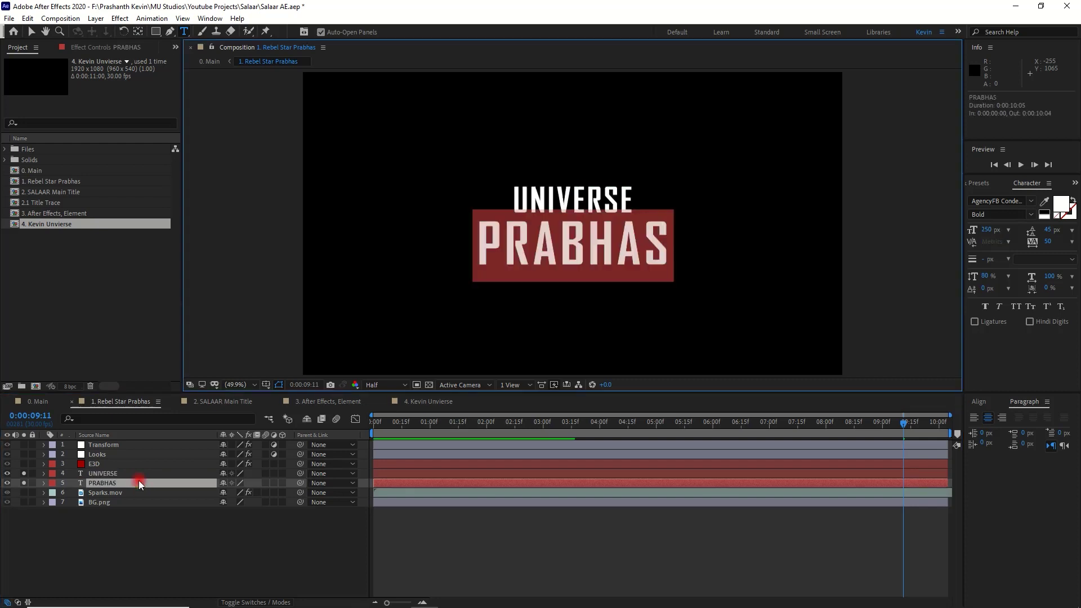
type("KEVION")
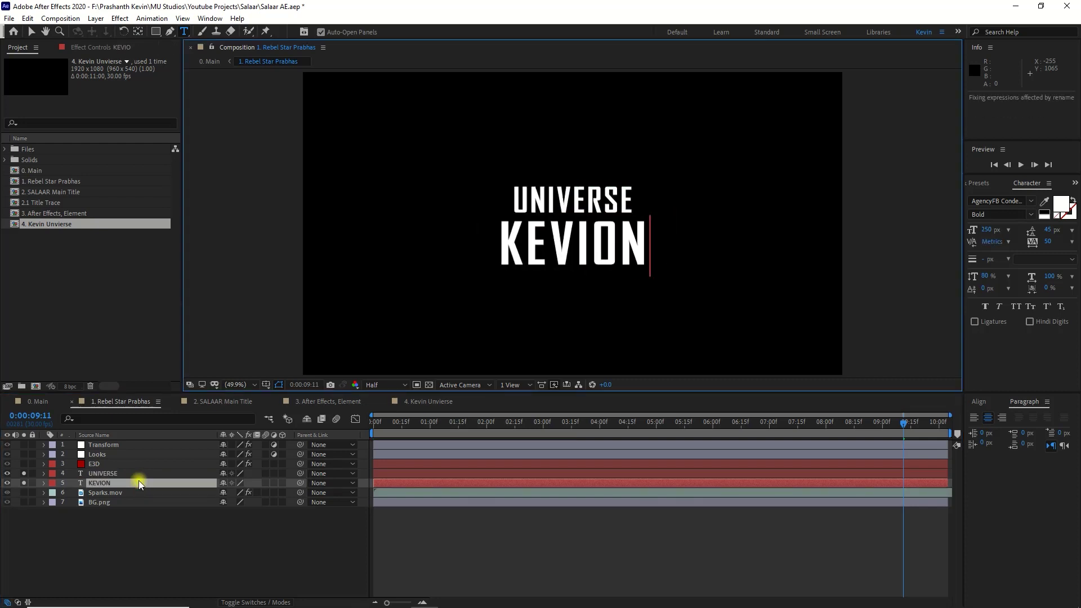
key("BackSpace")
key("BackSpace")
type("N")
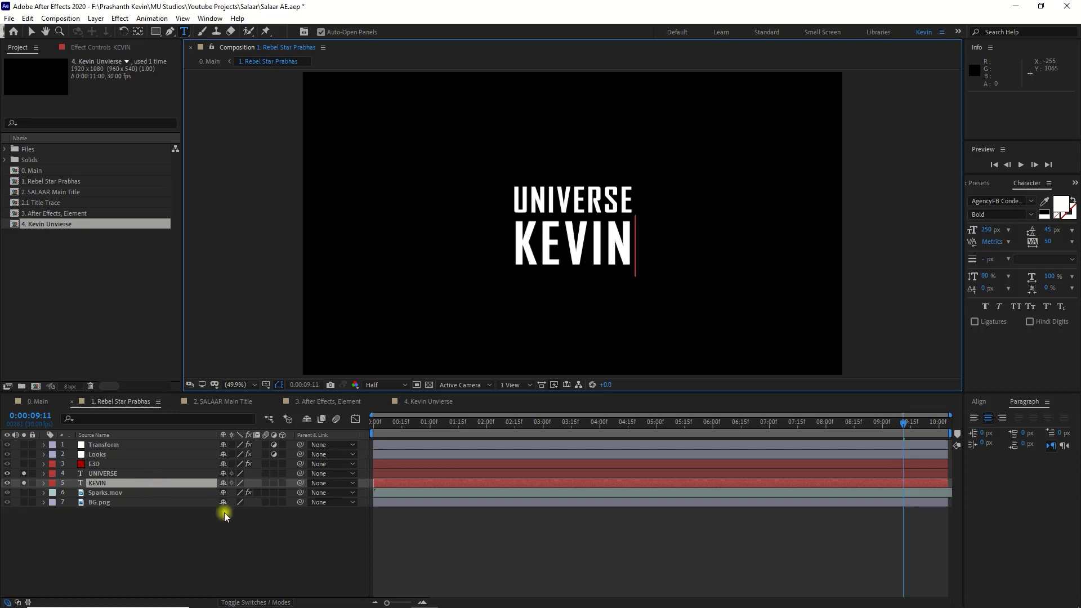
key("ctrl+a")
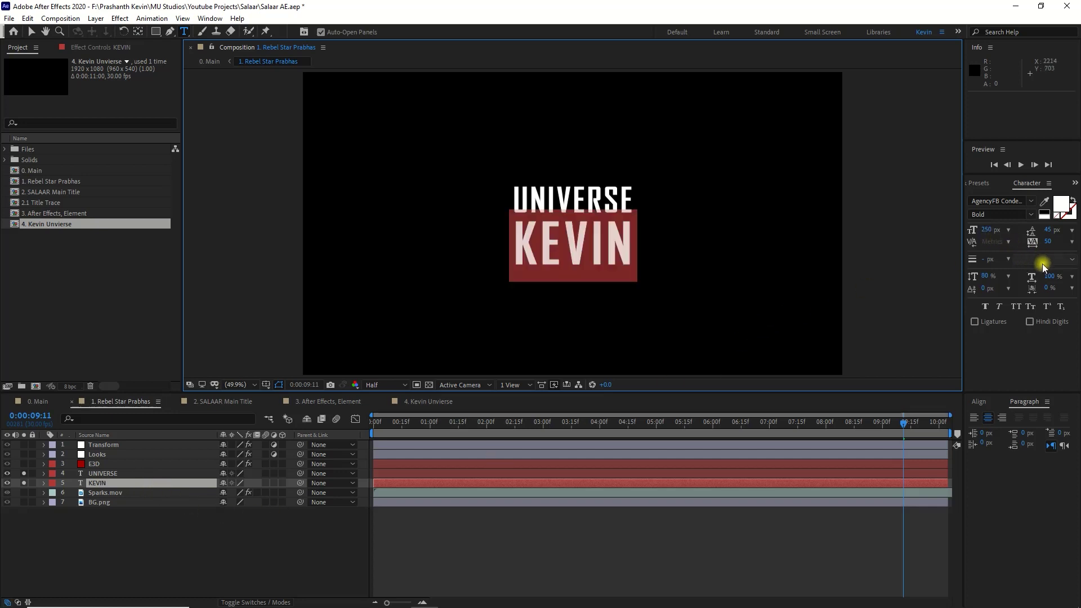
left_click_drag(1049, 276, 1073, 283)
left_click(306, 524)
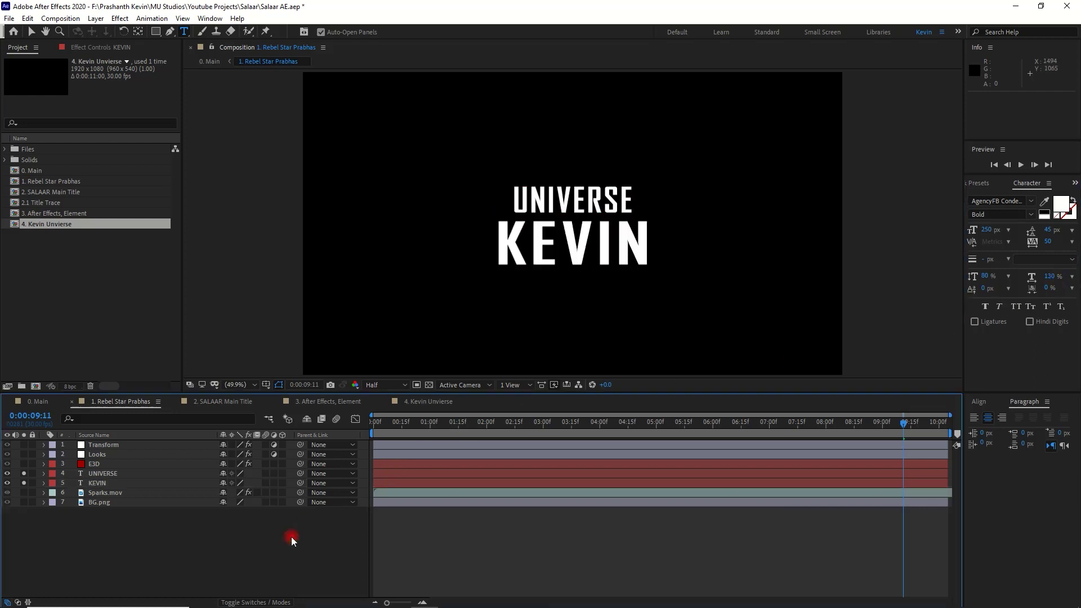
Hide the flat UNIVERSE and KEVIN layers and step through the early E3D frames
left_click_drag(24, 474, 7, 483)
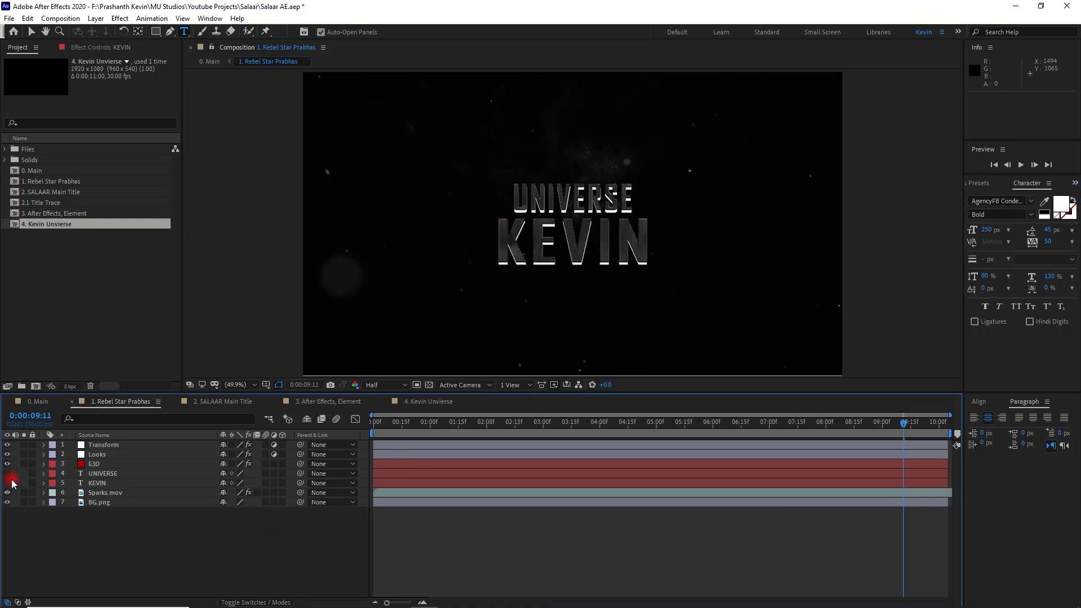
left_click(457, 427)
left_click(499, 426)
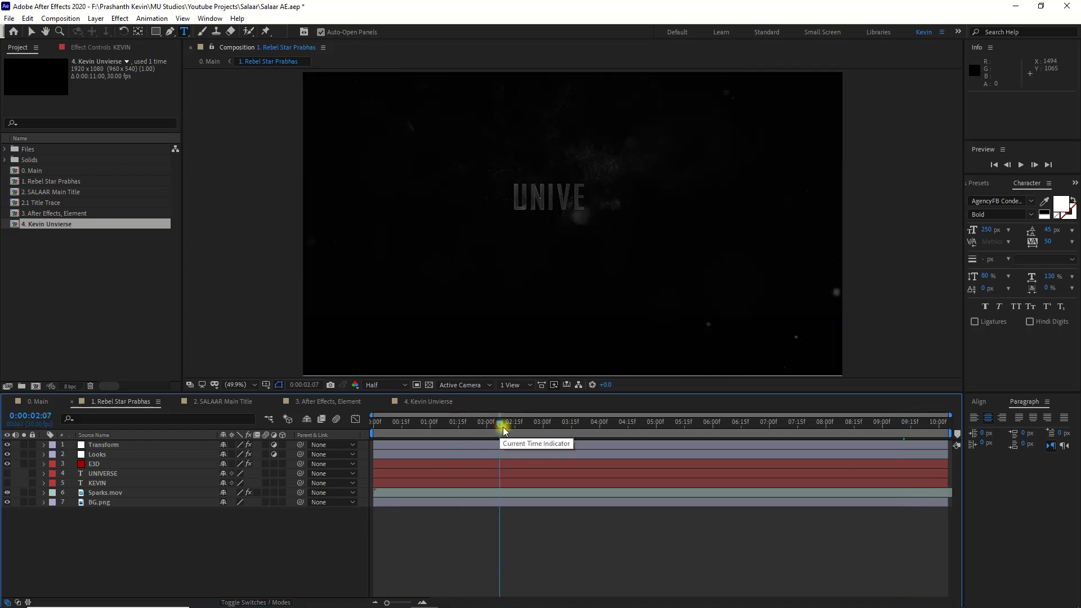
left_click(556, 427)
left_click(495, 427)
left_click(445, 427)
left_click(408, 427)
left_click(429, 429)
Scrub to preview UNIVERSE animating in with KEVIN appearing beneath it
left_click_drag(429, 429, 590, 428)
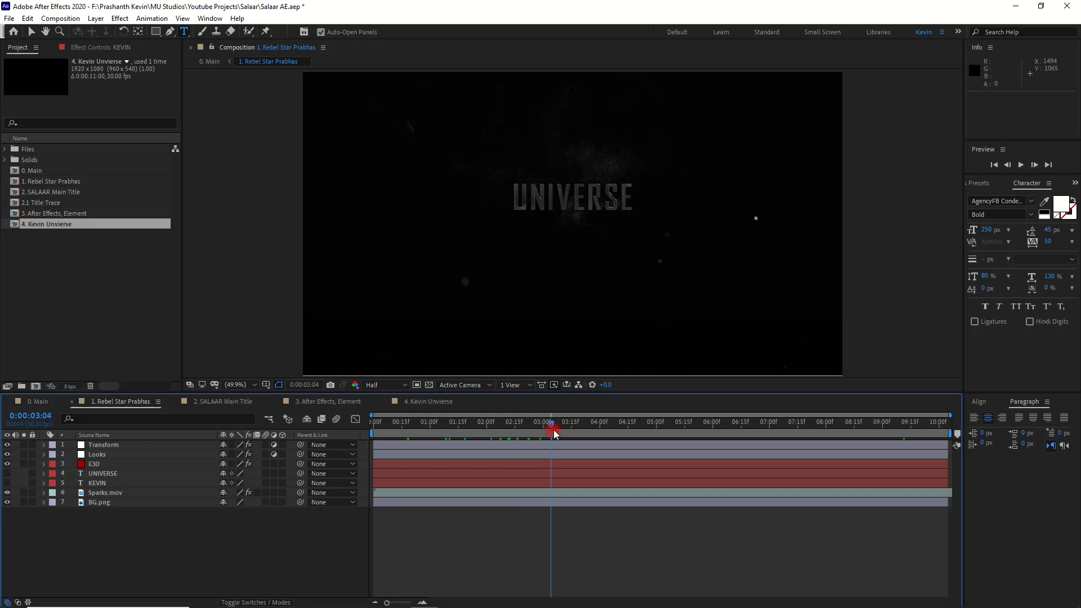
mouse_move(613, 430)
left_mouse_down()
mouse_move(906, 427)
mouse_move(551, 430)
left_mouse_up()
left_click(228, 543)
Close Rebel Star Prabhas and preview the SALAAR Main Title 3D animation
left_click(73, 401)
left_click(481, 429)
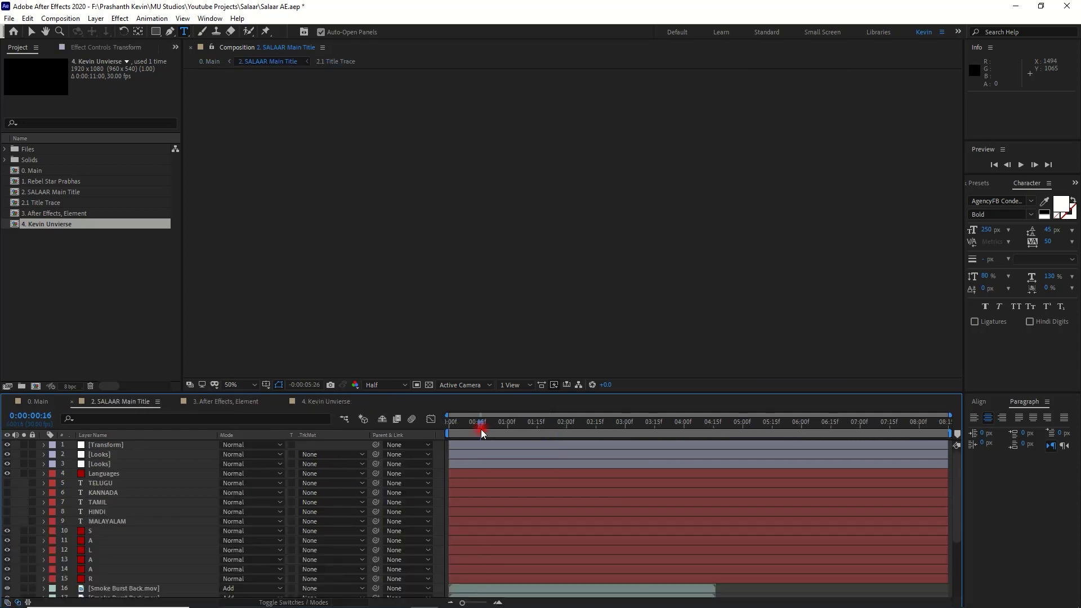
left_click_drag(513, 427, 563, 426)
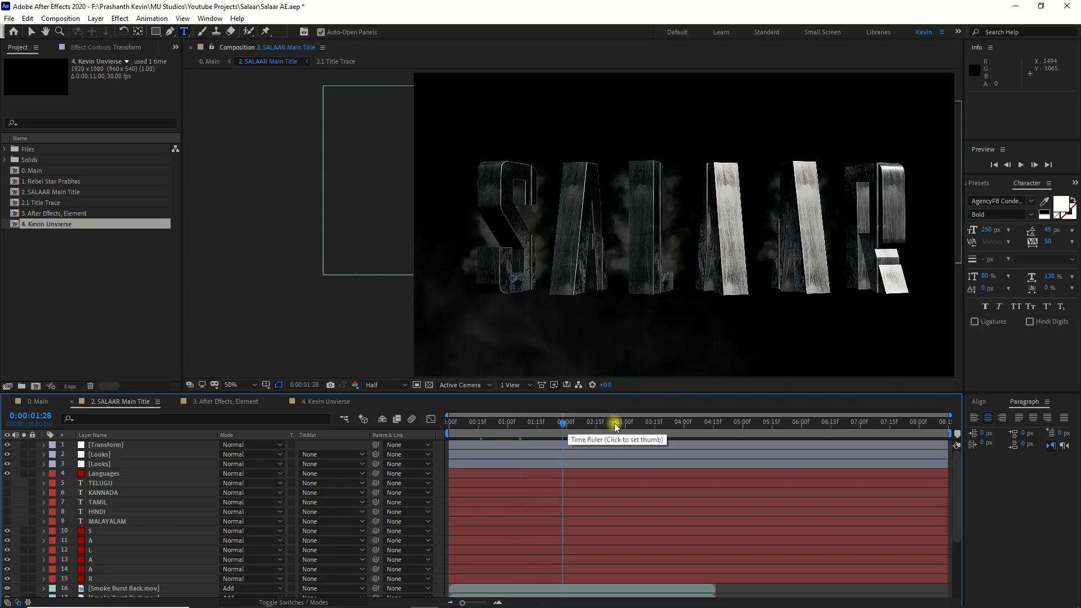
Set viewer magnification to Fit, jump to the TELUGU subtitle, and open the 2.1 Title Trace precomp
left_click(235, 387)
left_click(255, 401)
left_click(596, 431)
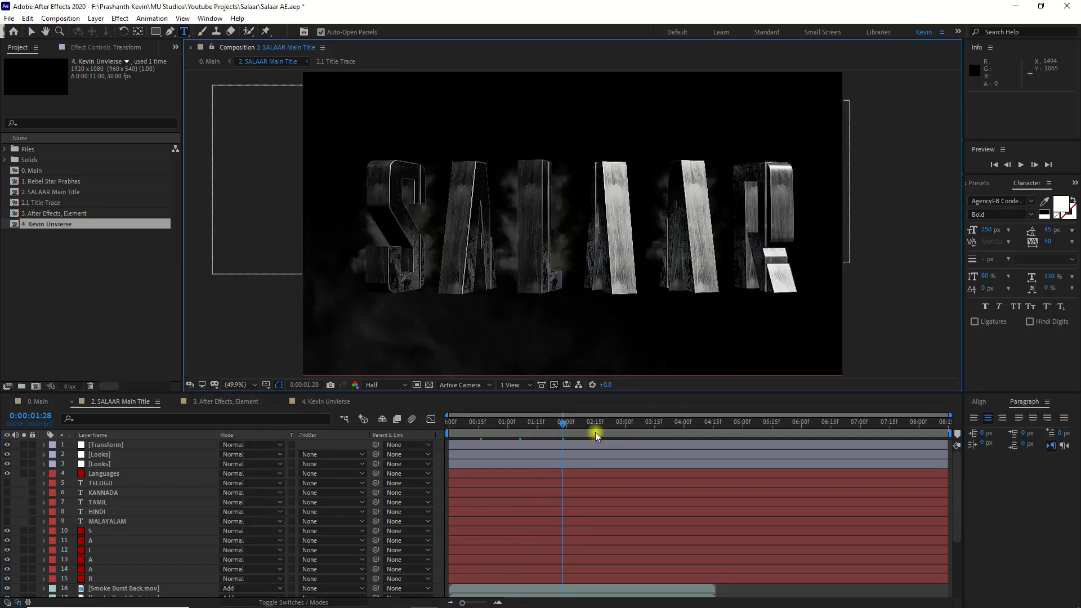
left_click(652, 427)
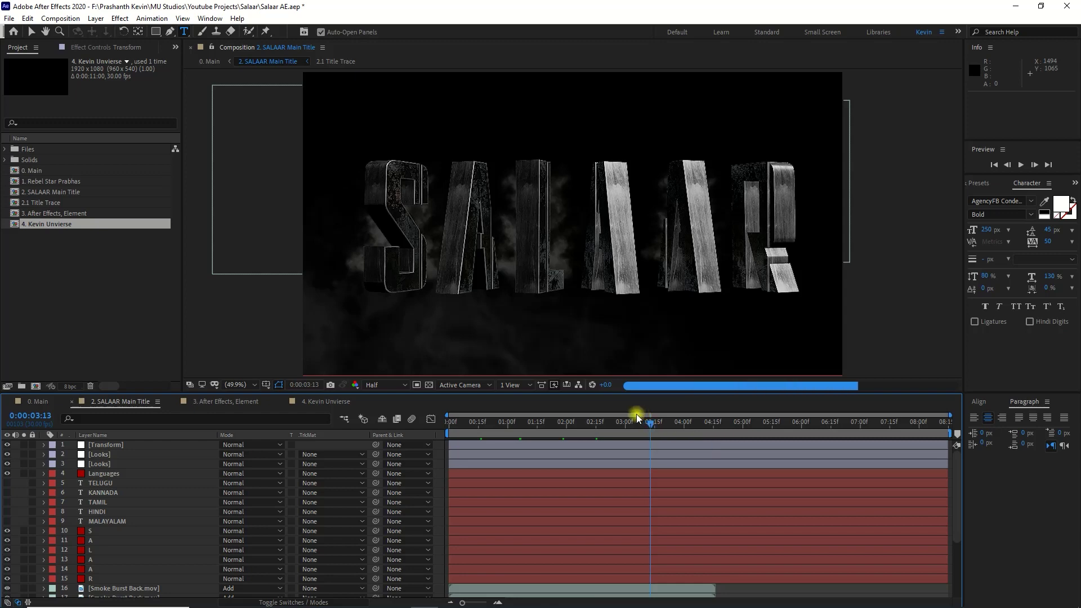
scroll(156, 491, "down", 3)
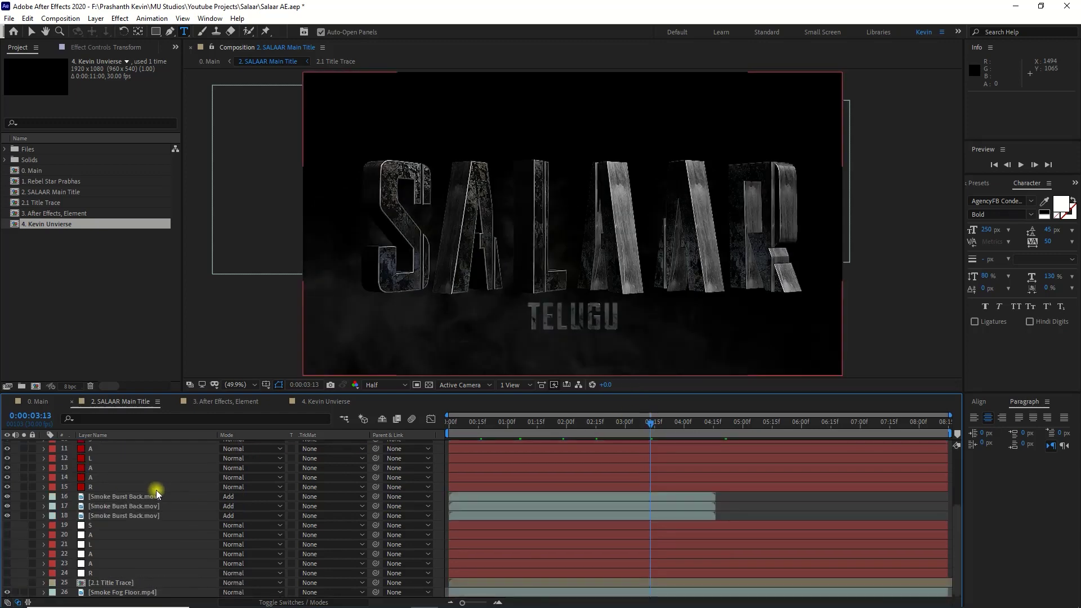
double_click(117, 585)
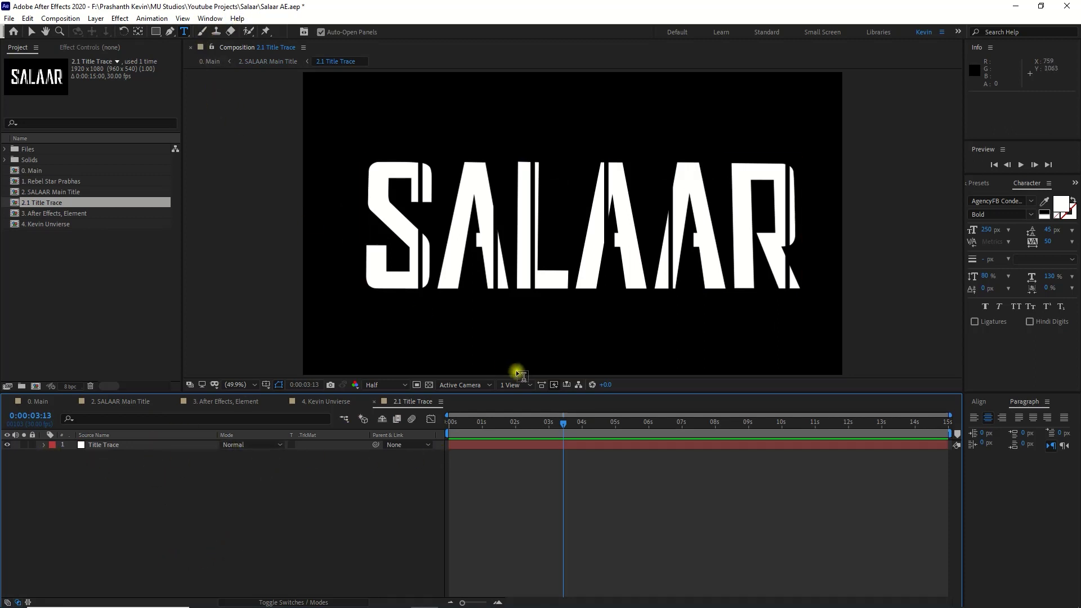
Add a KEVIN text layer below SALAAR at 550 px font size
left_click(462, 341)
type("K")
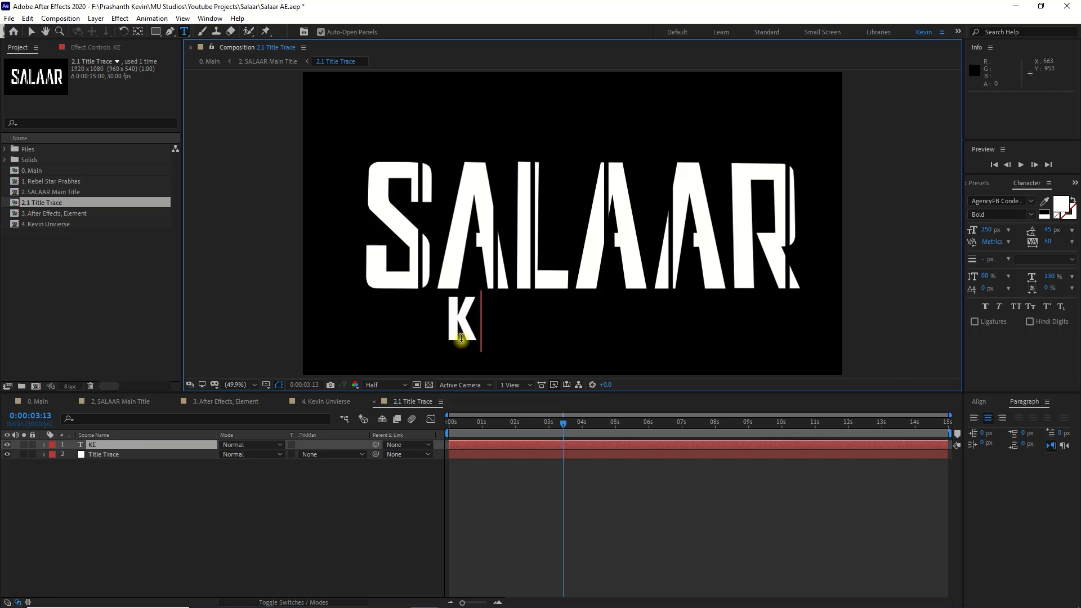
type("EVIN")
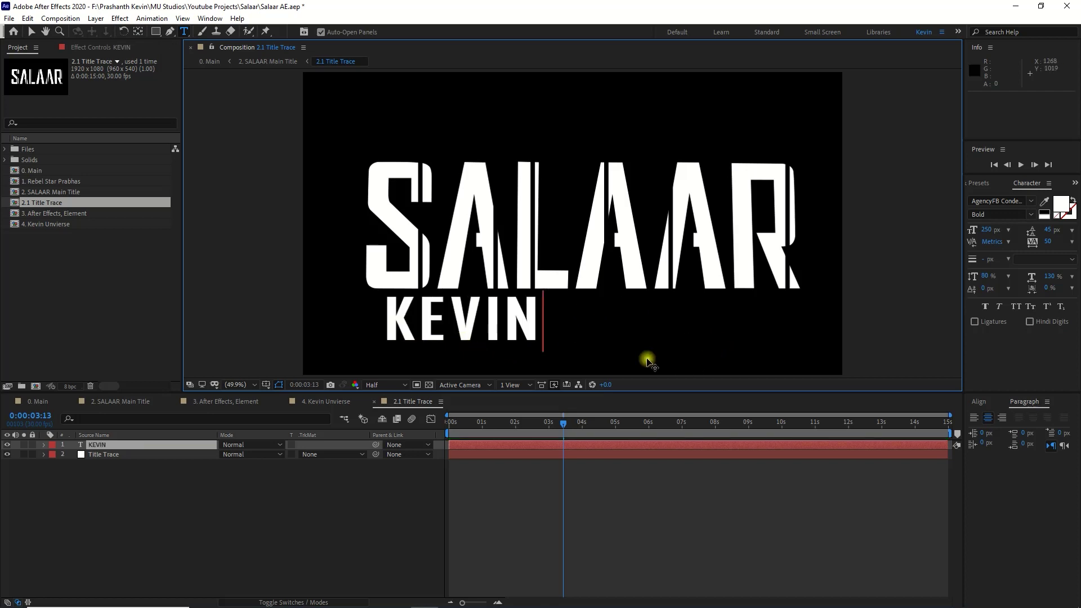
key("ctrl+a")
left_click_drag(1003, 232, 1070, 229)
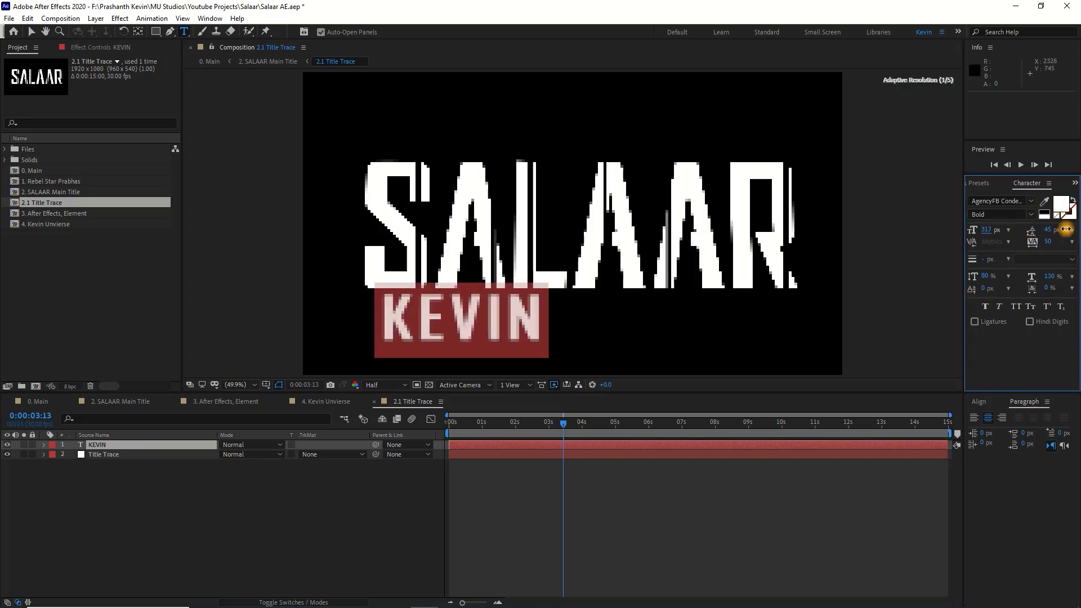
Centre KEVIN horizontally and vertically in the frame and colour it pure red
left_click(978, 401)
left_click(995, 430)
left_click(1053, 430)
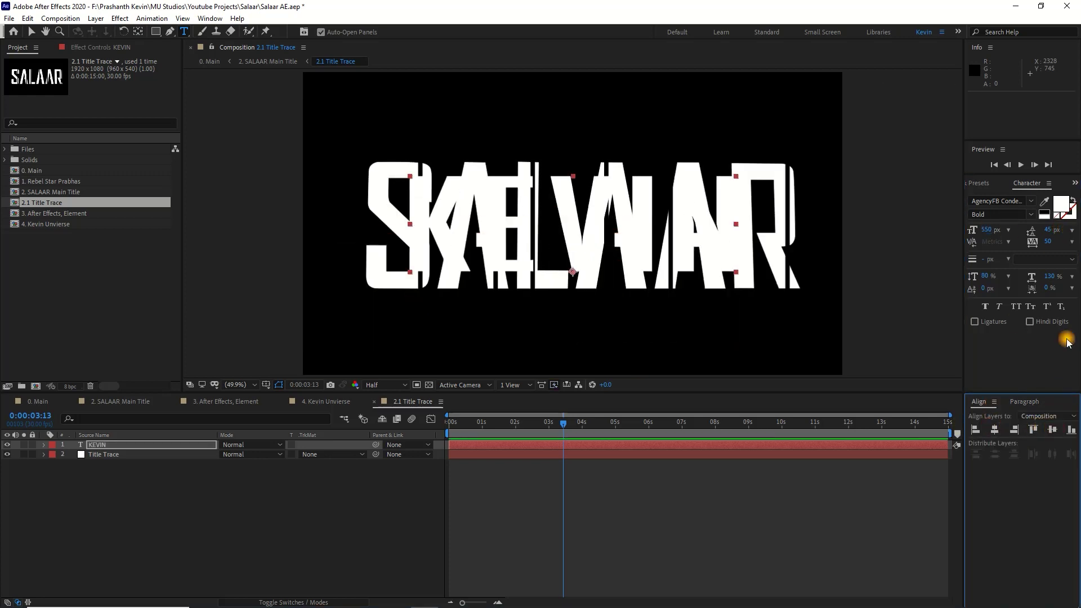
left_click(1060, 204)
left_click(904, 355)
left_click(1009, 356)
Enlarge KEVIN to 728 px, set horizontal scale to 115%, and re-centre it
left_click_drag(987, 229, 1067, 230)
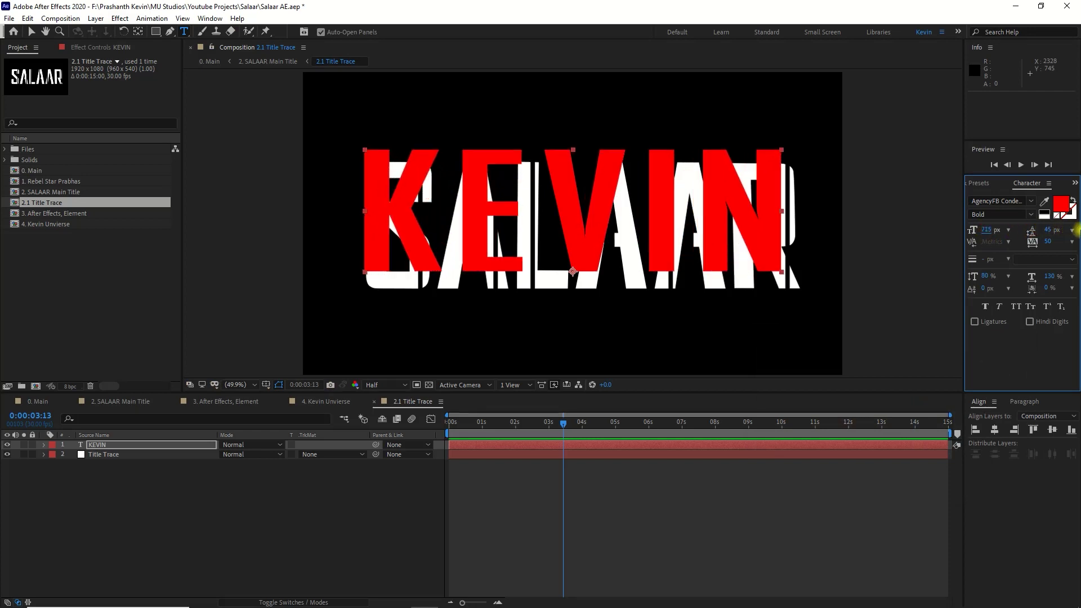
left_click(1052, 430)
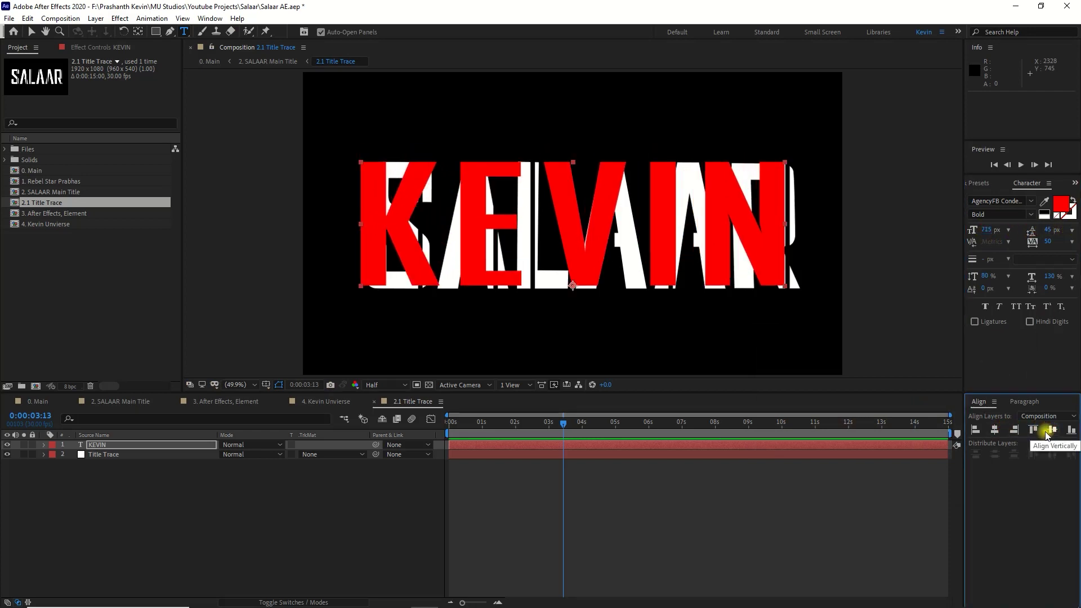
left_click_drag(991, 231, 999, 230)
left_click_drag(1050, 280, 1050, 277)
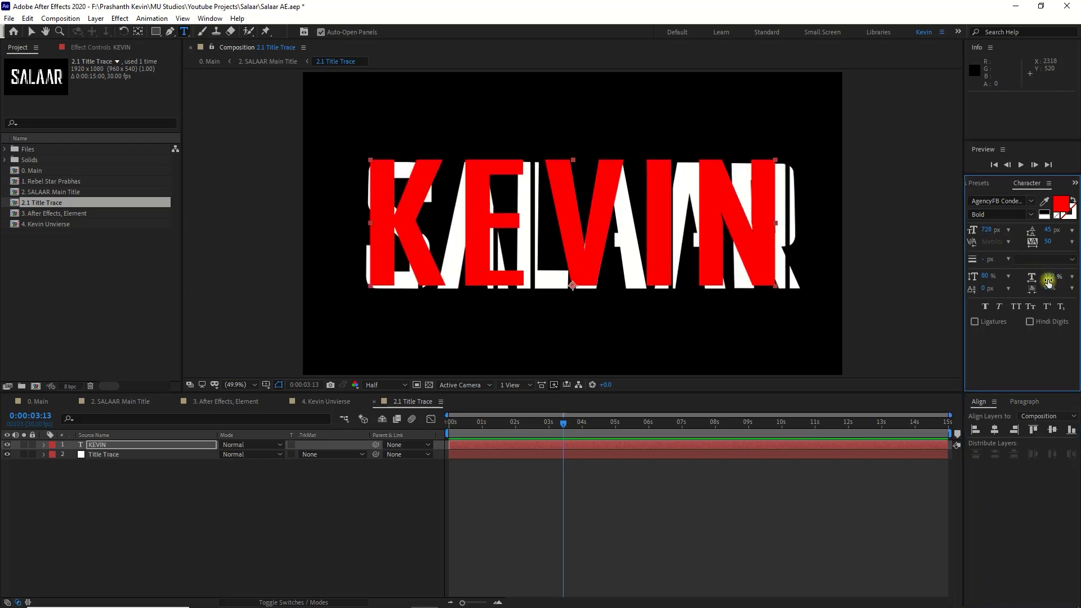
type("115")
key("Return")
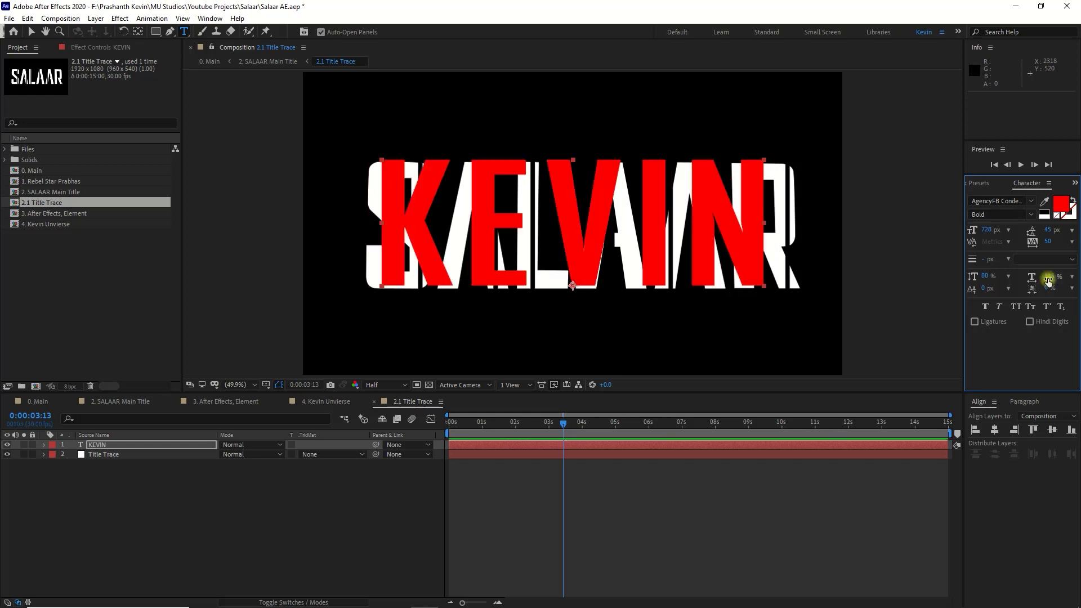
left_click(1053, 430)
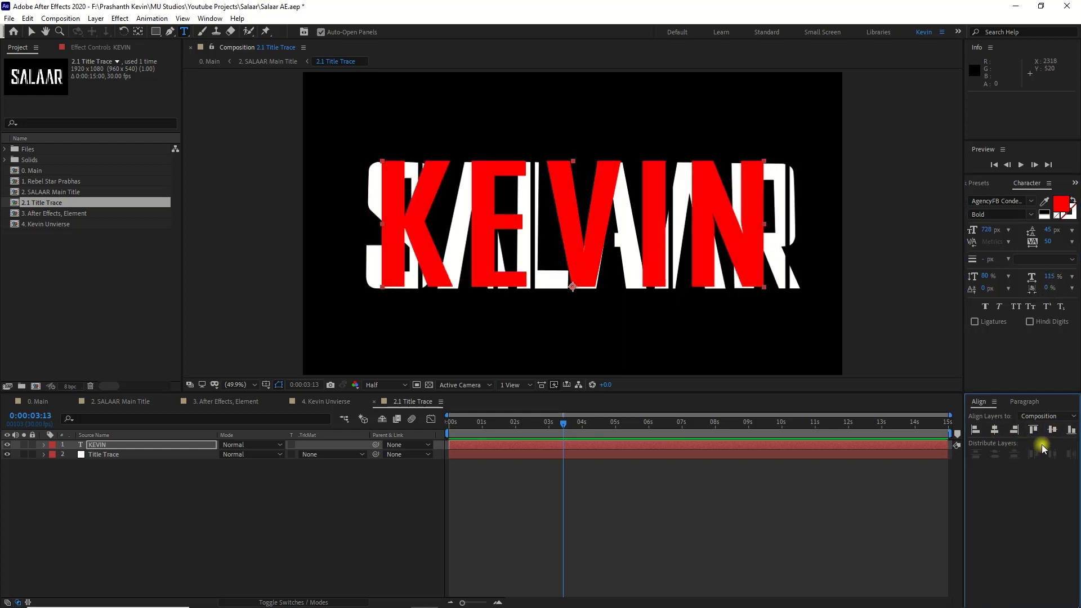
Raise KEVIN's horizontal scale to 130%, re-centre it, and hide the white Title Trace layer
left_click(1049, 276)
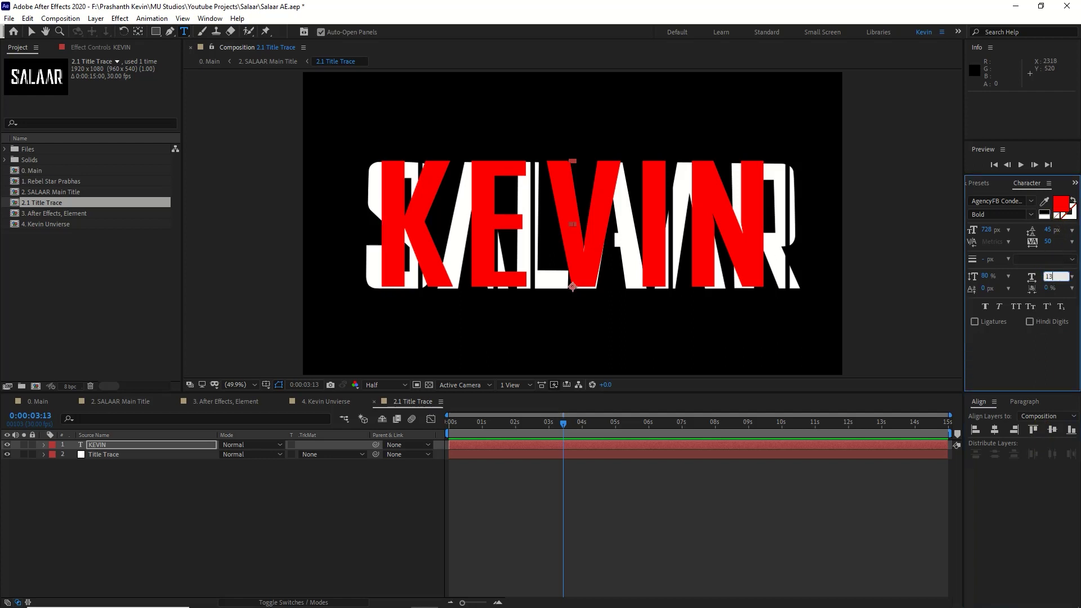
type("0")
key("Return")
left_click(1054, 430)
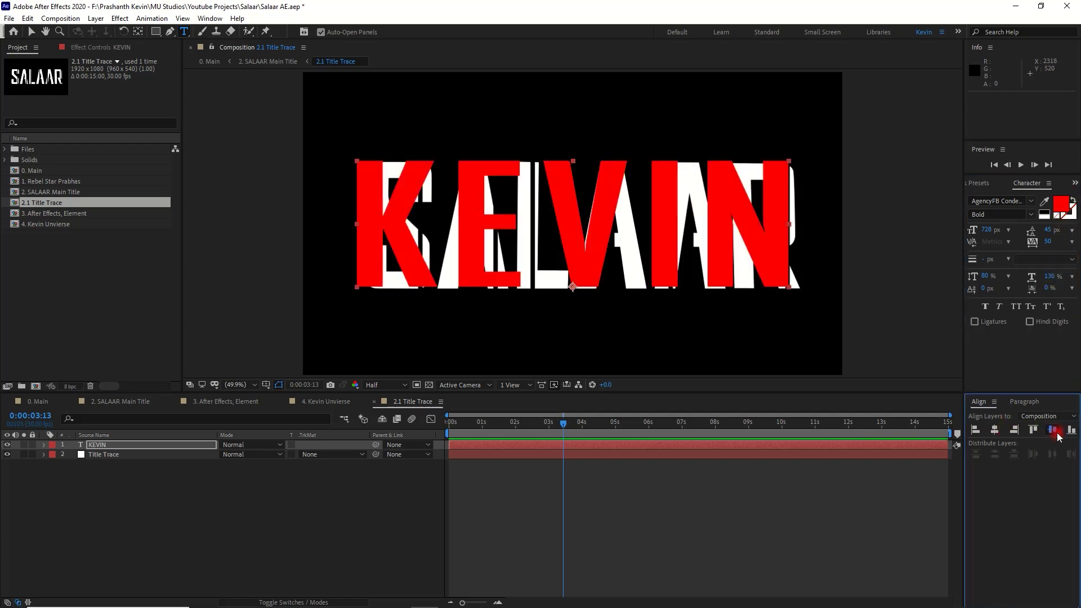
left_click(333, 496)
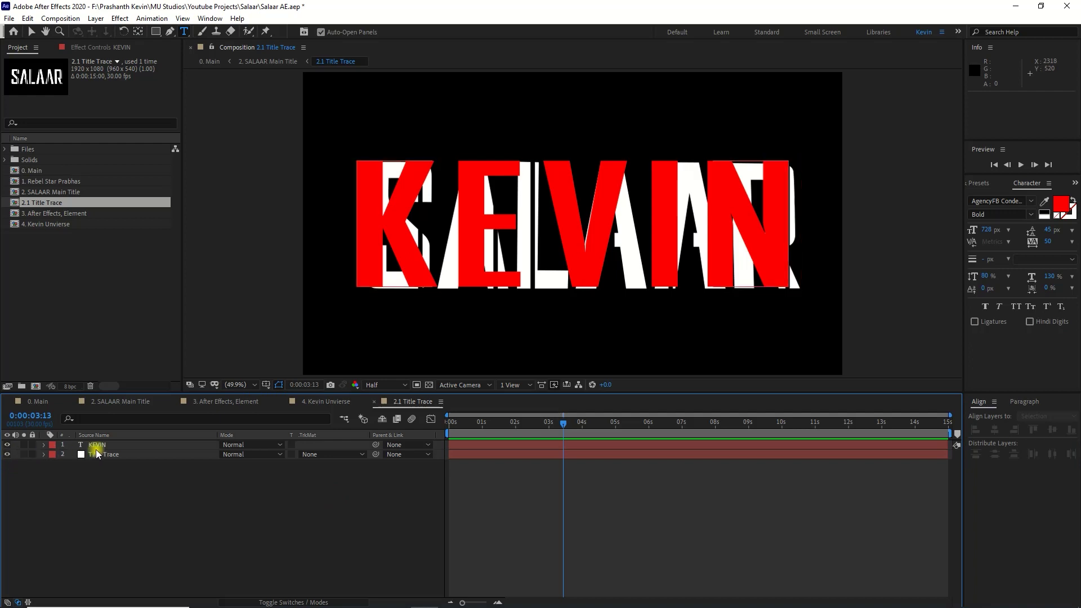
left_click(7, 454)
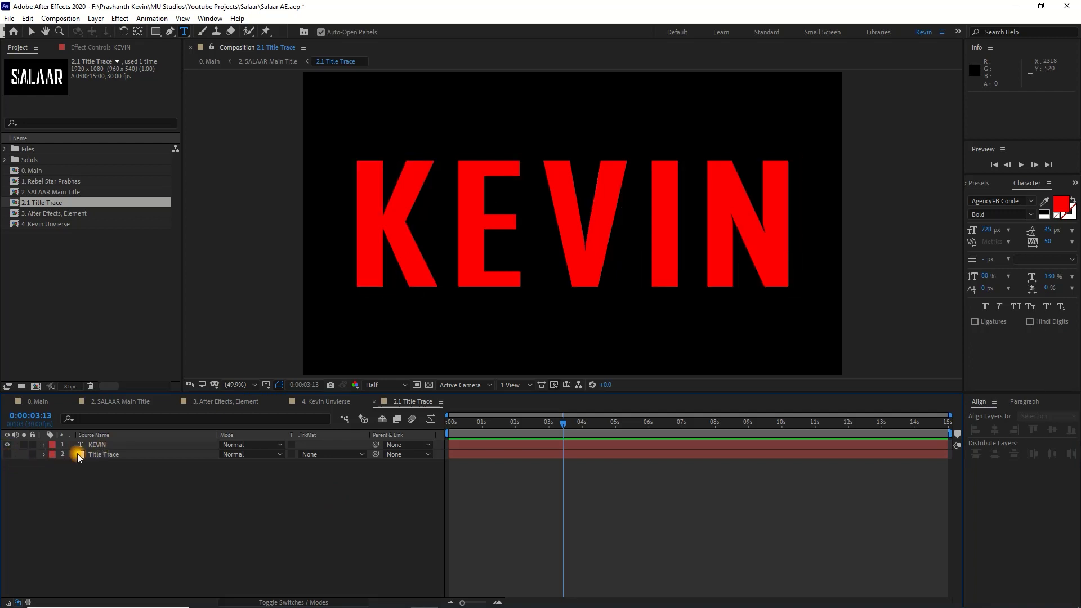
left_click(106, 445)
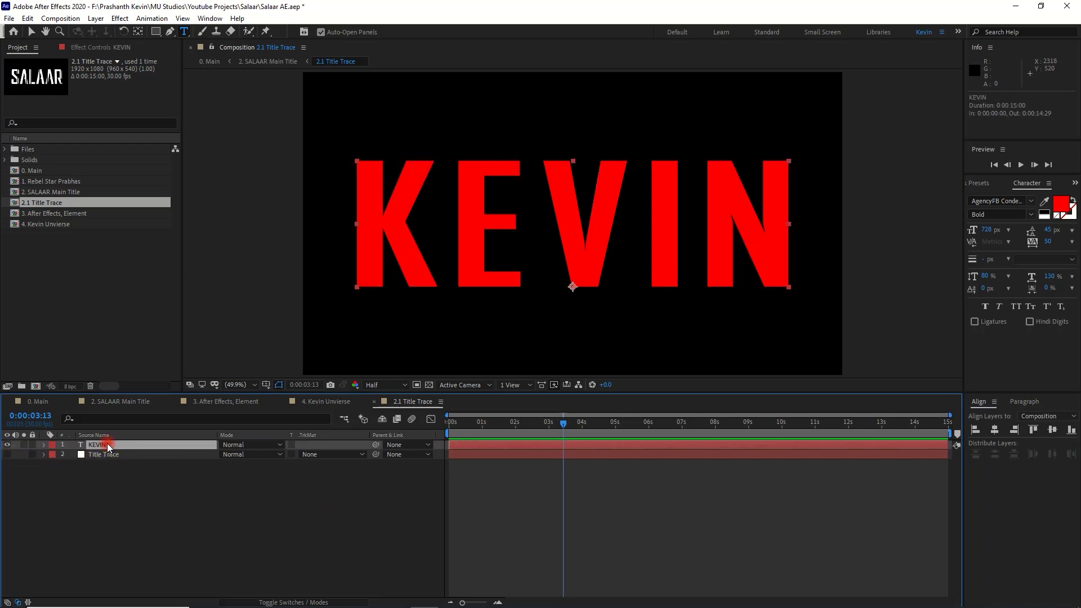
Generate letter outline masks from KEVIN as a new KEVIN Outlines layer
right_click(107, 444)
mouse_move(198, 353)
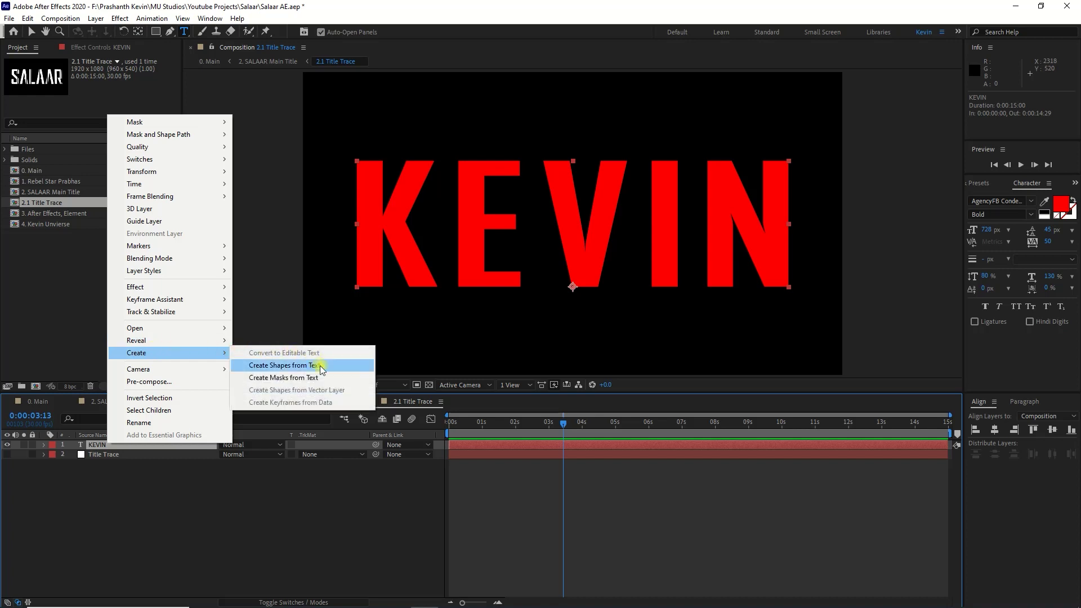
left_click(315, 380)
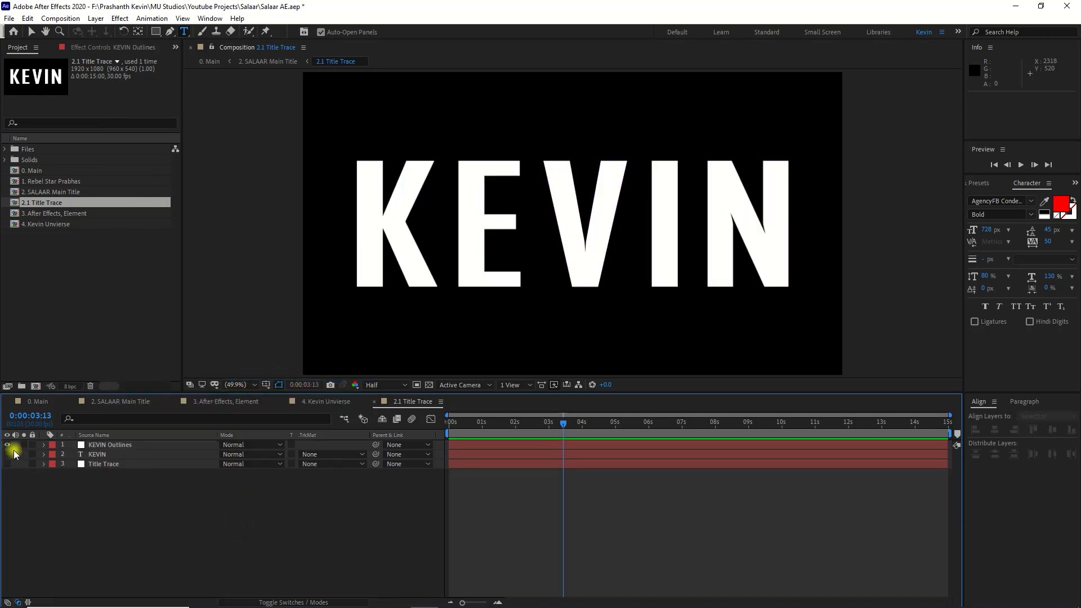
Copy cut-line Masks 7–12 from the Title Trace layer onto KEVIN Outlines
left_click(113, 464)
left_click(43, 464)
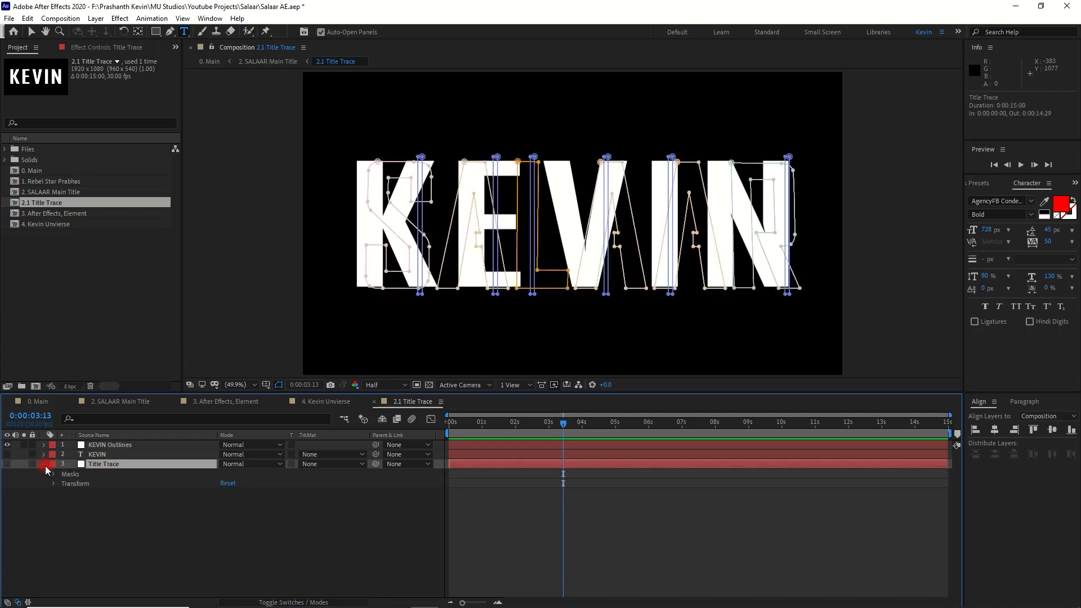
left_click(52, 475)
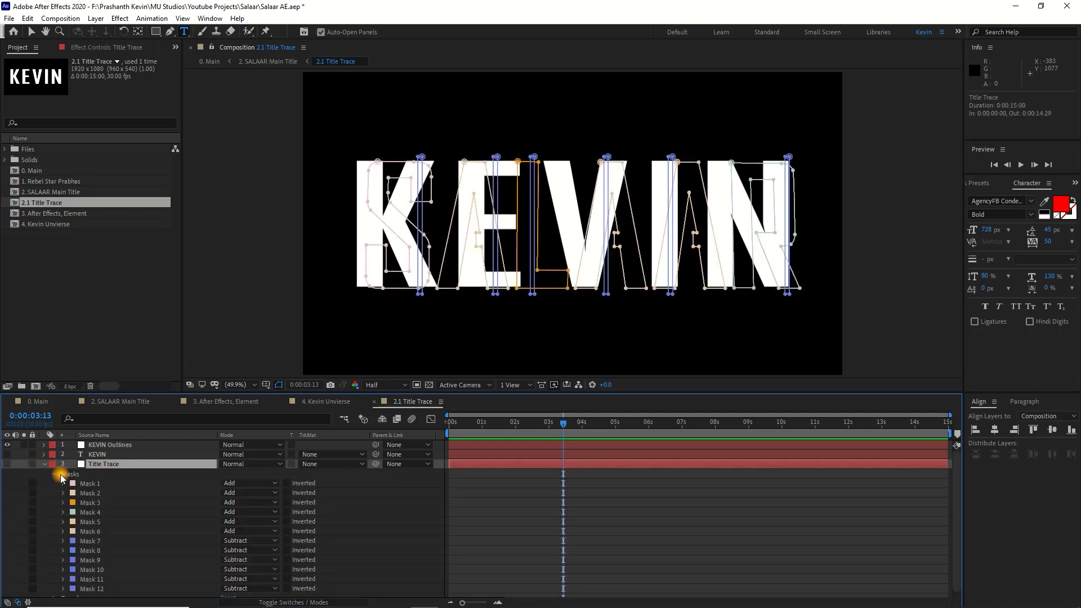
left_click(197, 535)
left_click(106, 584, "shift")
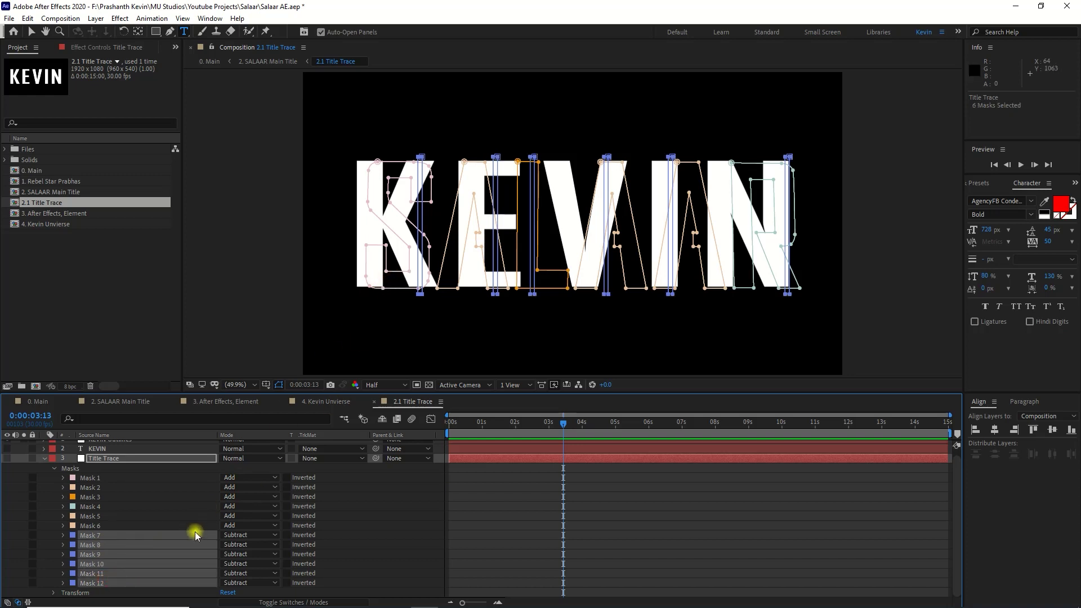
key("ctrl+grave")
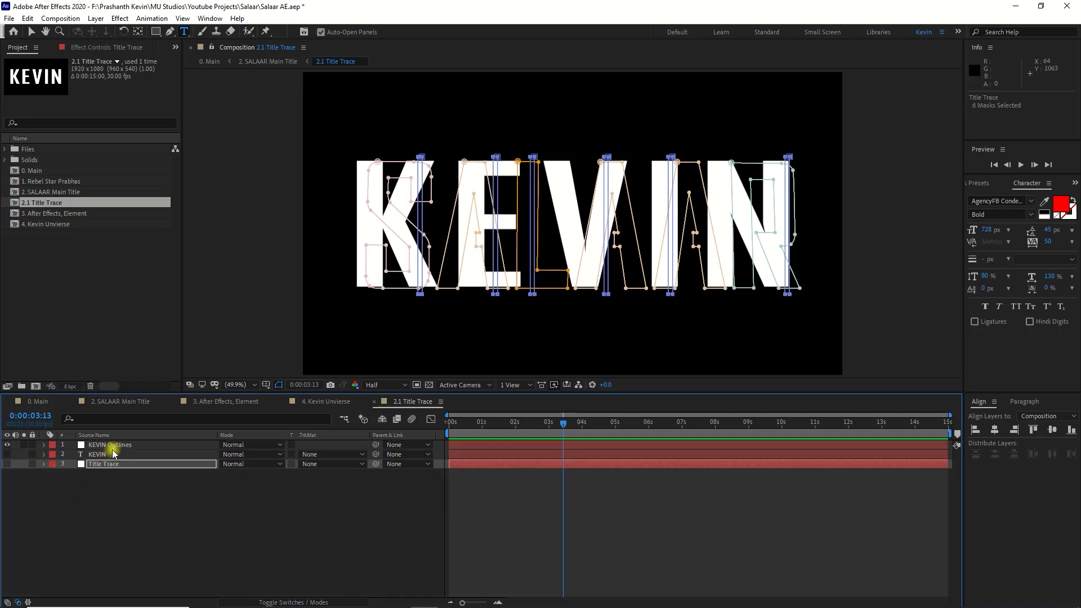
left_click(115, 443)
left_click(241, 541)
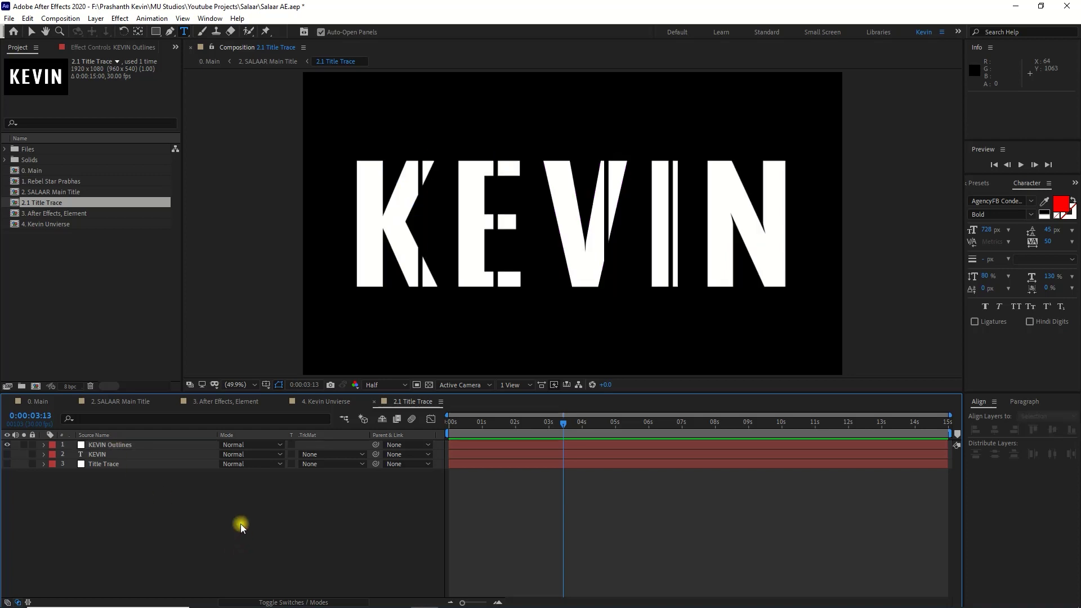
Expand the KEVIN Outlines layer to list its masks
left_click(93, 445)
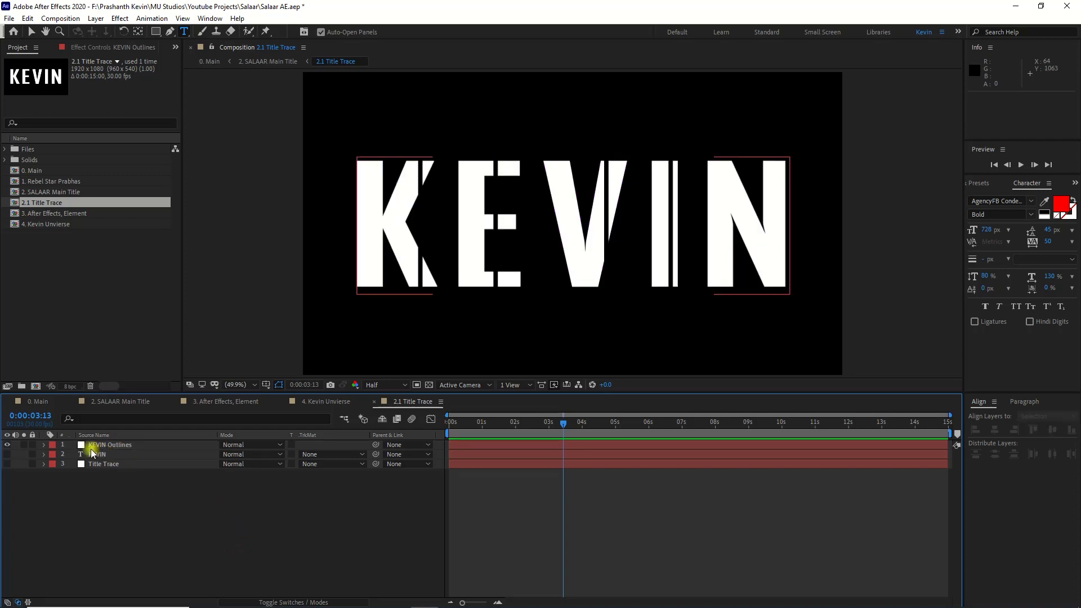
left_click(44, 444)
left_click(53, 464)
left_click(52, 464)
left_click(53, 455)
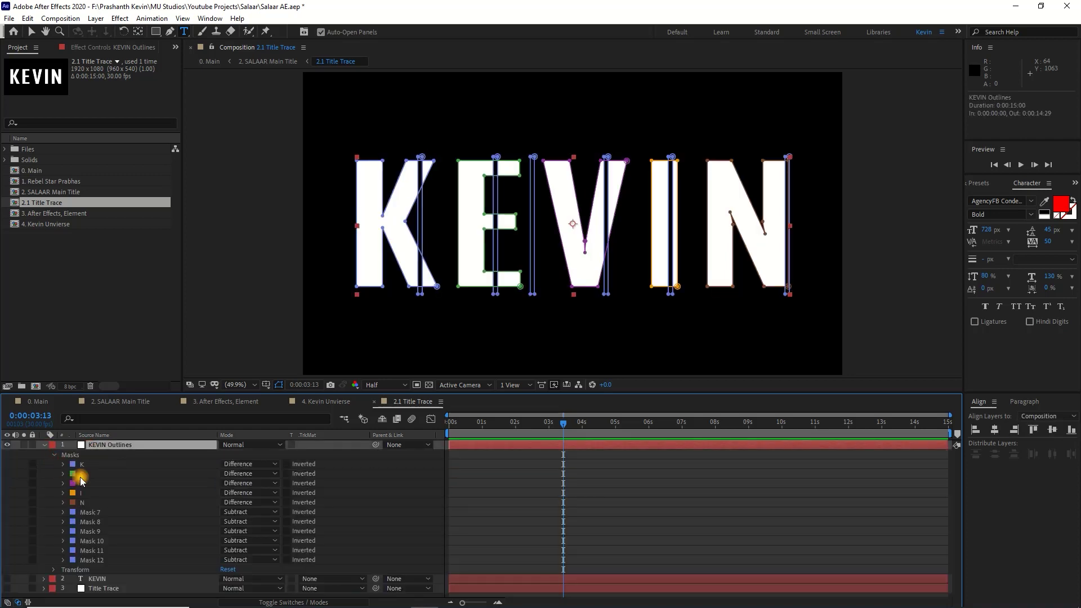
Nudge Mask 7 left so it cuts cleanly through the K
left_click(104, 513)
key("v")
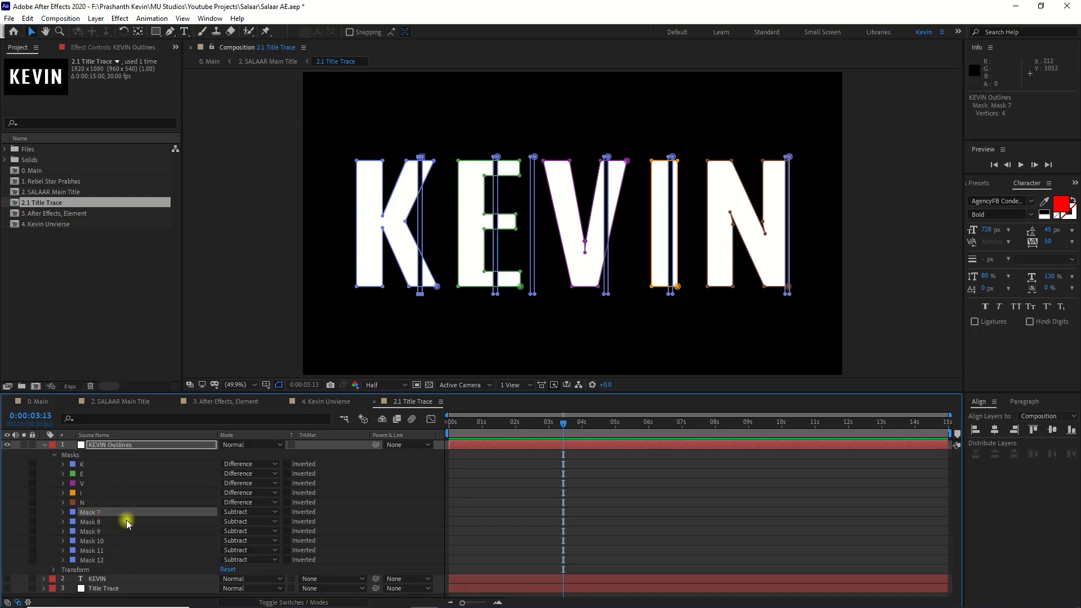
double_click(420, 218)
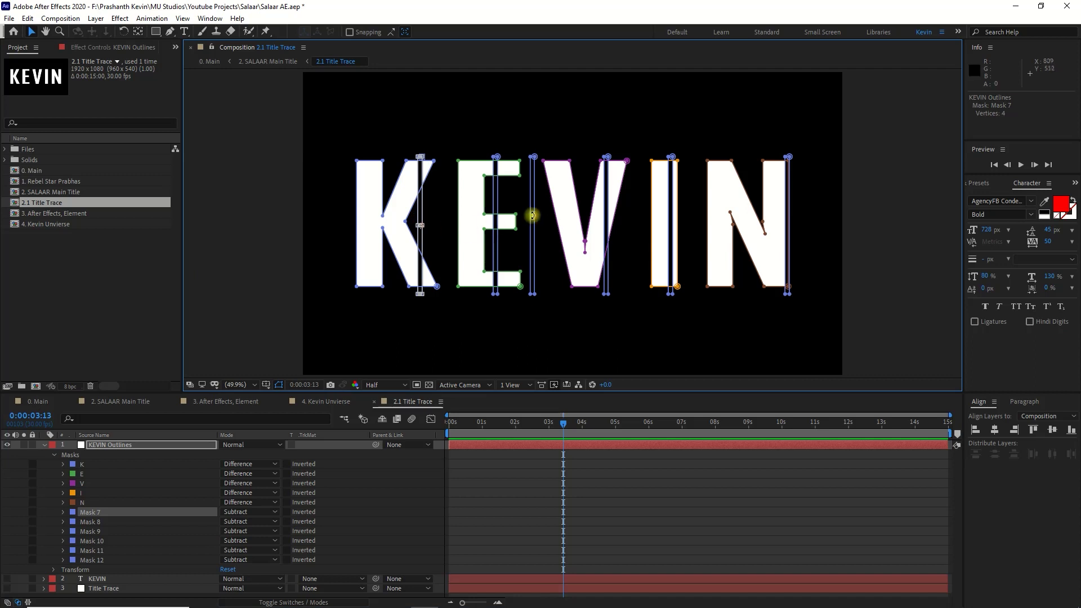
key("shift+Left")
key("shift+Left")
key("shift+Left")
key("shift+Left")
key("shift+Left")
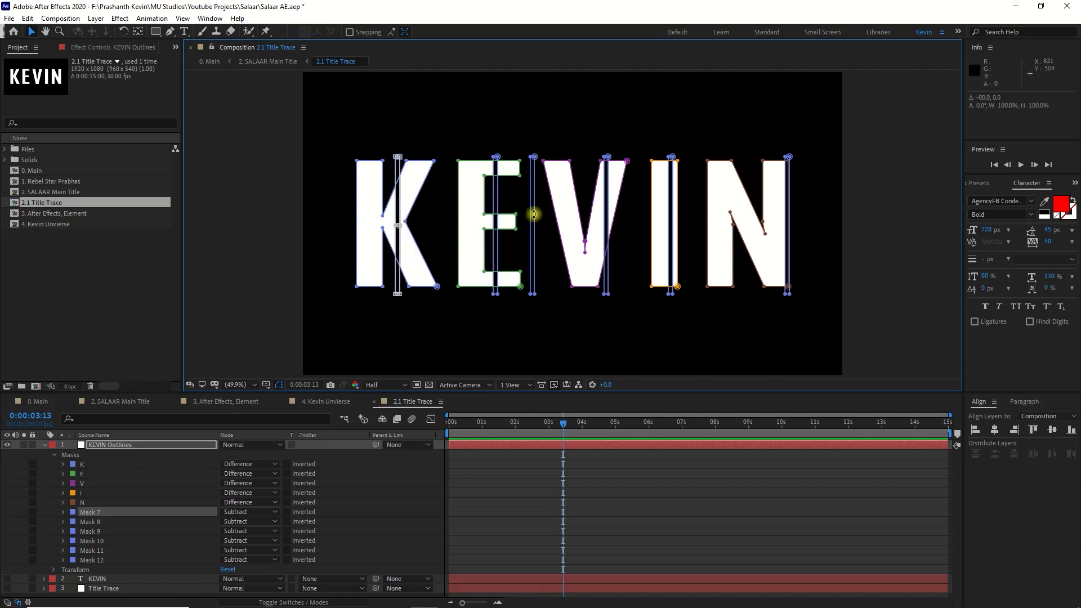
key("shift+Left")
key("shift+Left")
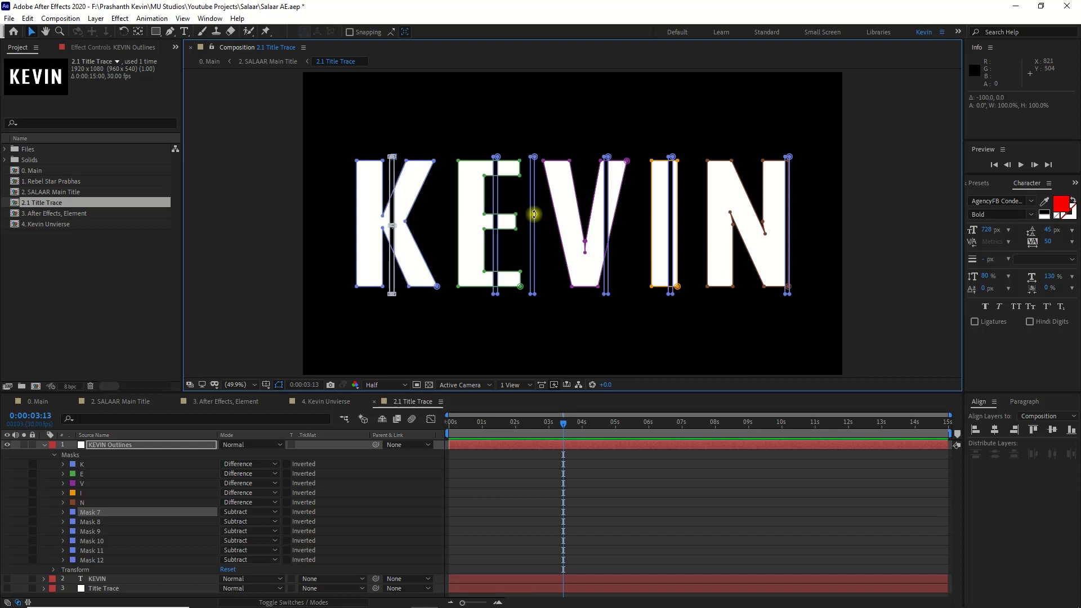
left_click(629, 465)
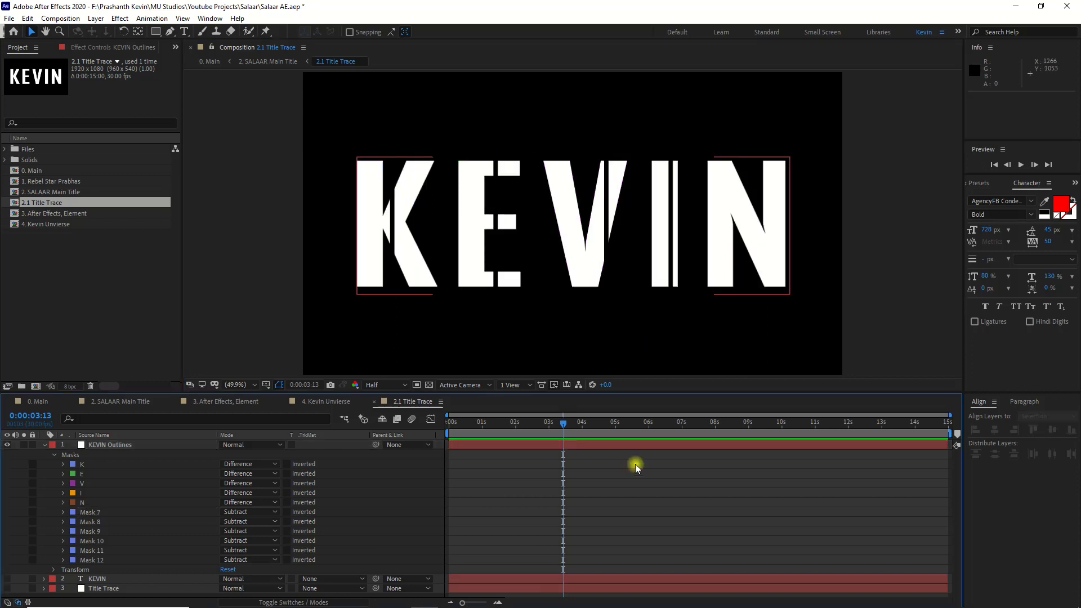
left_click(108, 514)
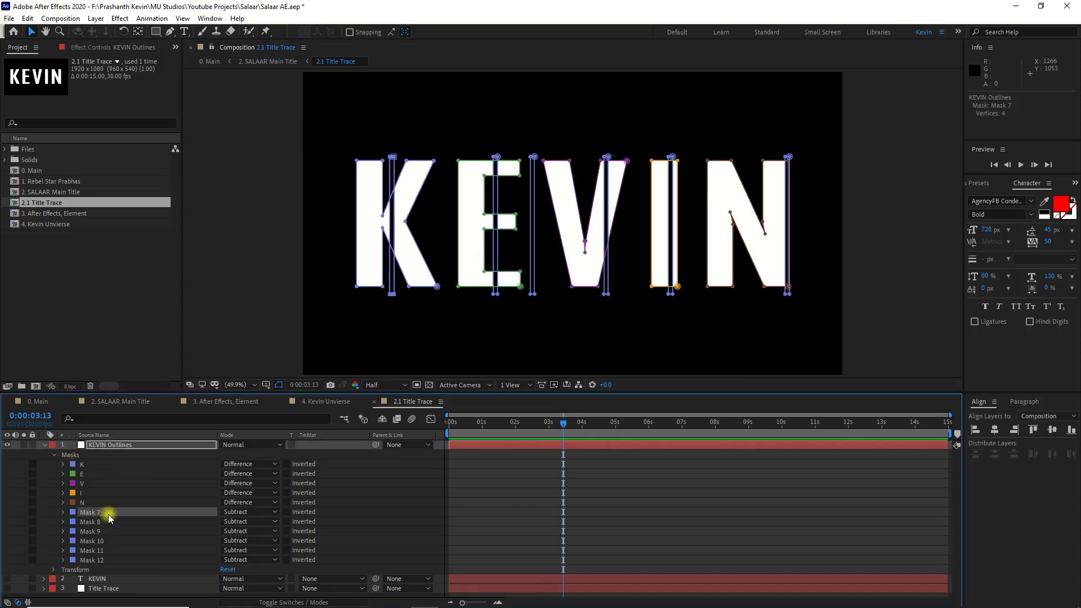
key("shift+Left")
key("shift+Left")
key("shift+Left")
key("shift+Left")
key("shift+Left")
key("shift+Left")
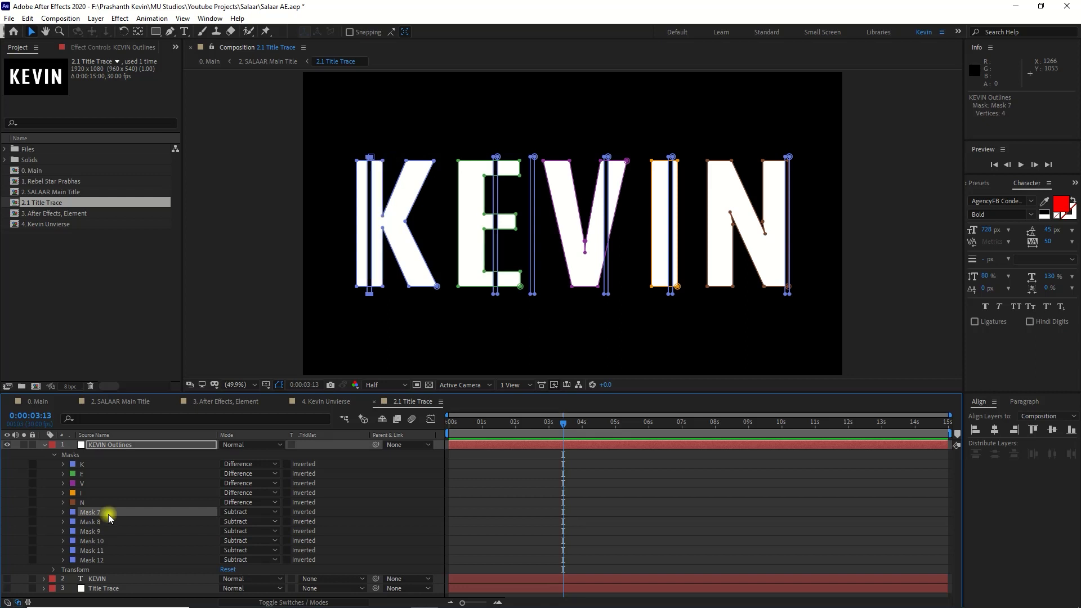
left_click(518, 513)
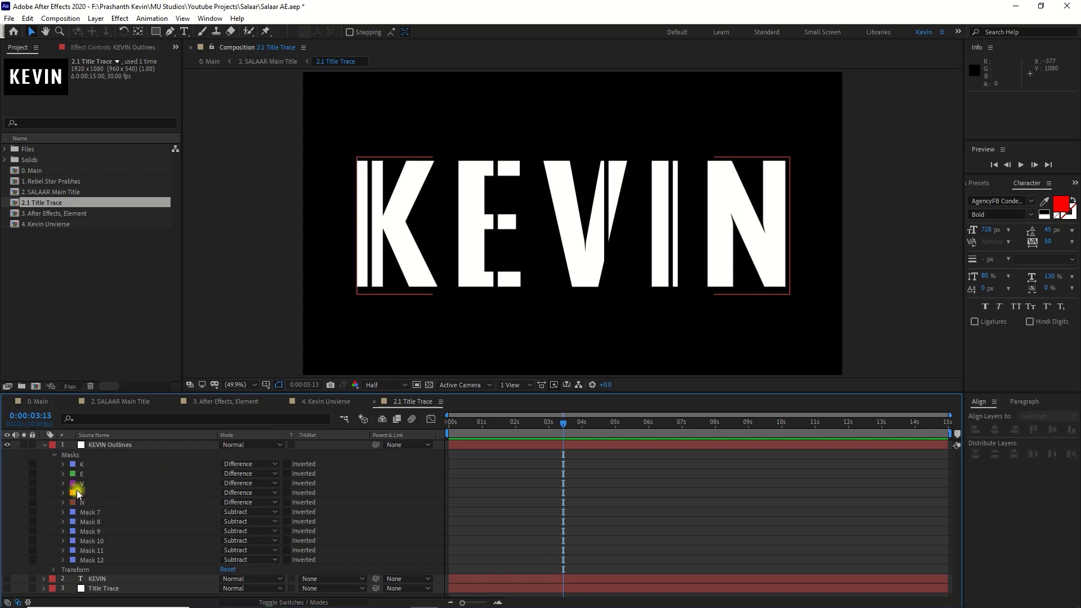
Check Mask 8, nudge Mask 9 left within the V, and move Mask 10 into the I
left_click(211, 522)
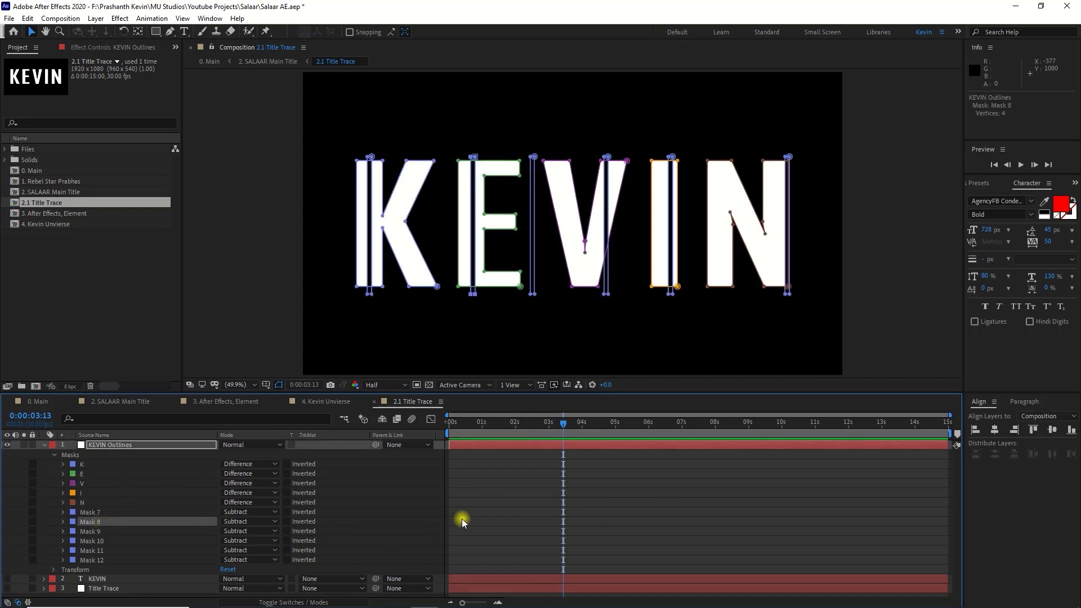
left_click(487, 526)
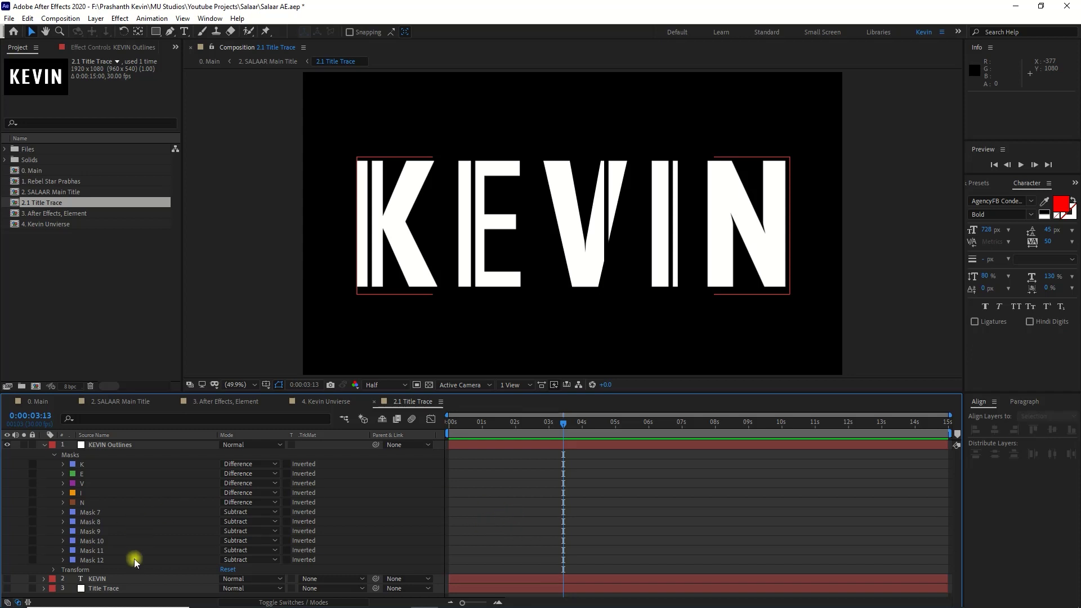
left_click(95, 532)
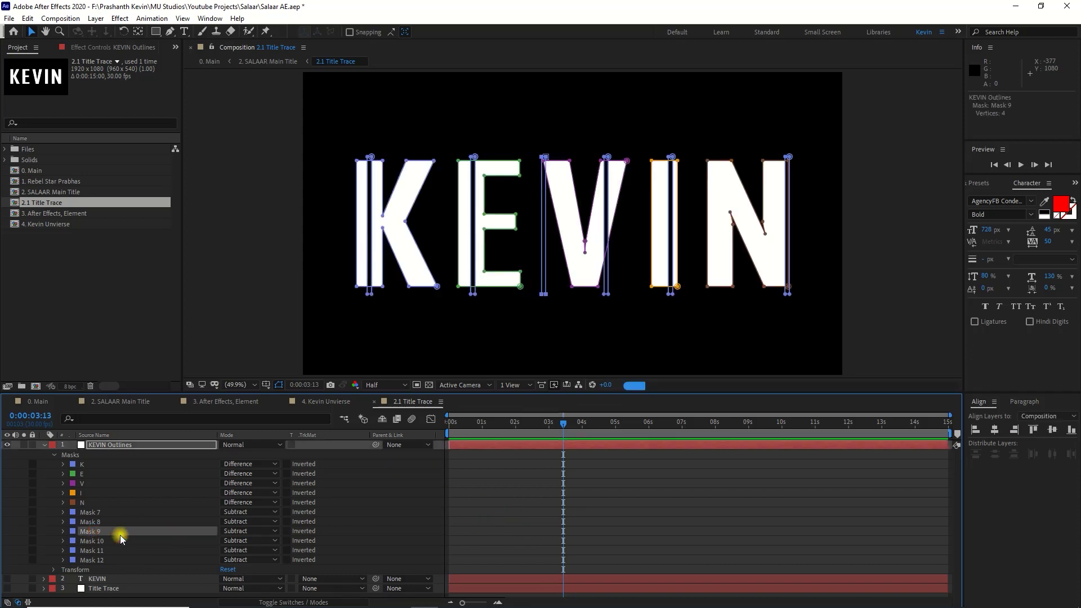
key("shift+Left")
key("shift+Left")
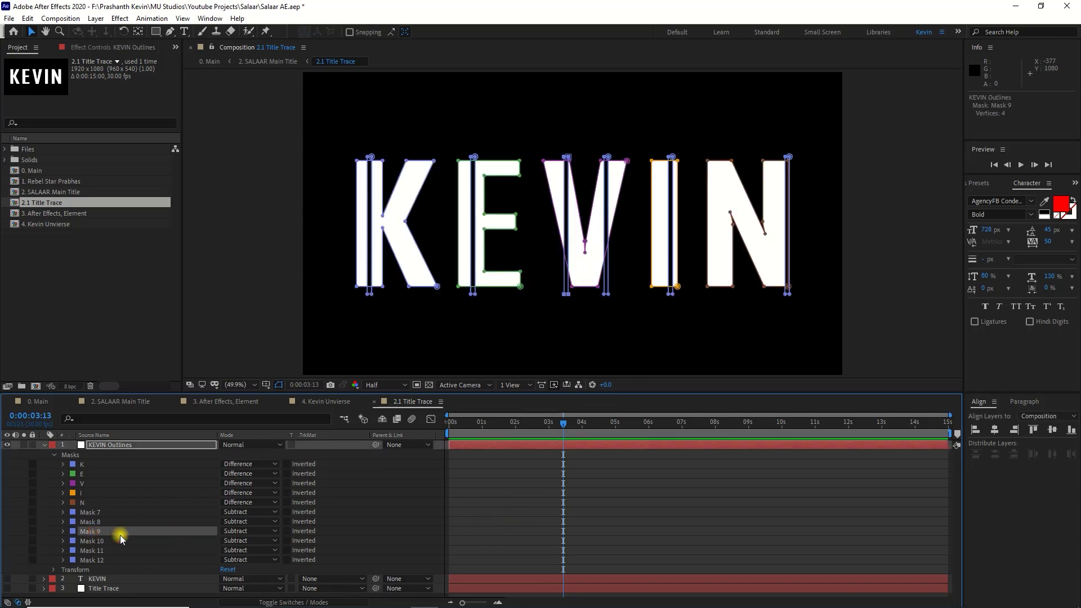
left_click(461, 531)
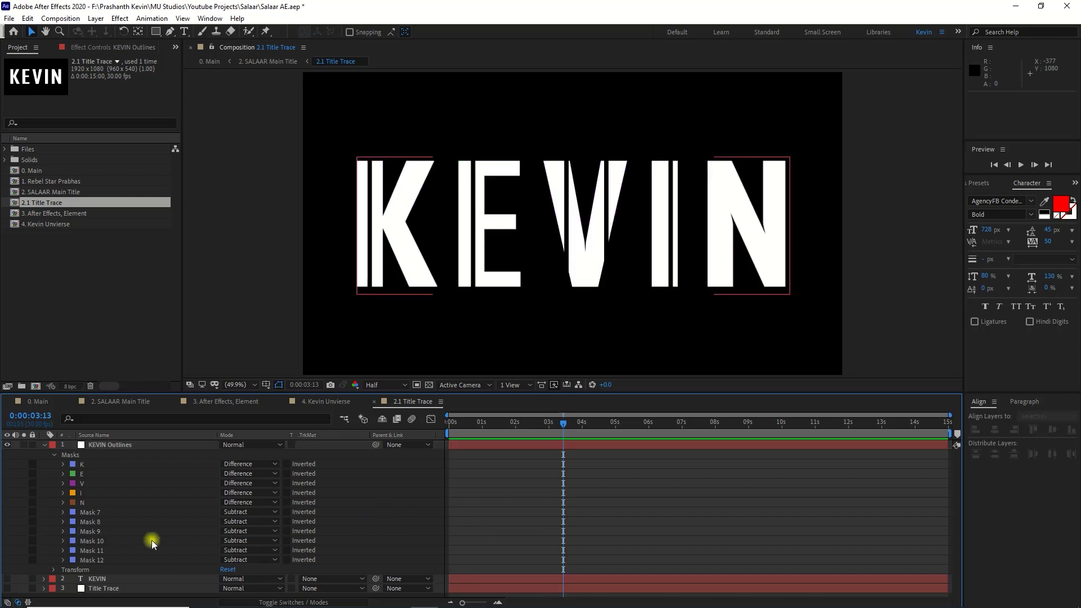
left_click(100, 542)
key("shift+Right")
key("shift+Right")
key("shift+Right")
key("shift+Right")
key("shift+Right")
key("shift+Right")
key("shift+Right")
key("shift+Right")
key("shift+Right")
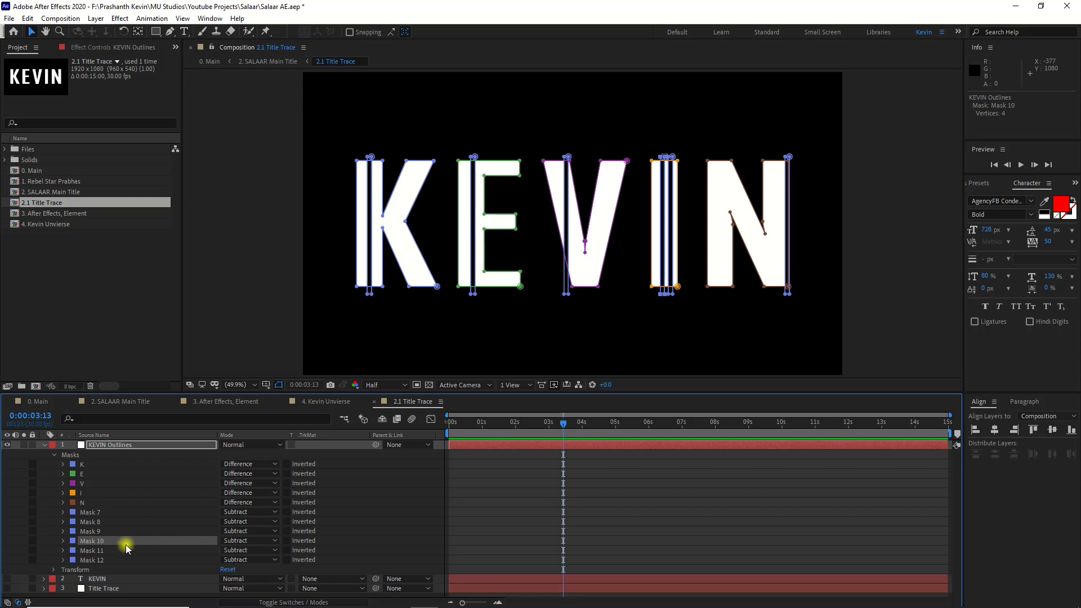
Shift Mask 11 right into the N and fine-tune its position
left_click(126, 550)
key("shift+Right")
key("shift+Right")
key("shift+Right")
key("shift+Right")
key("shift+Right")
key("shift+Right")
key("shift+Left")
key("shift+Left")
key("shift+Right")
key("shift+Left")
key("shift+Right")
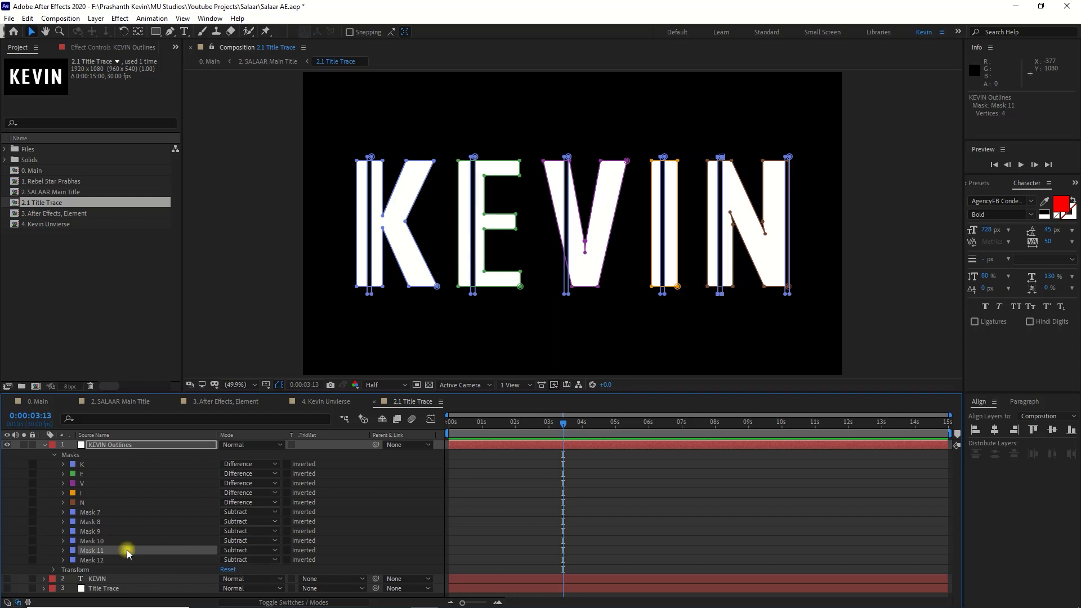
left_click(99, 541)
key("shift+Right")
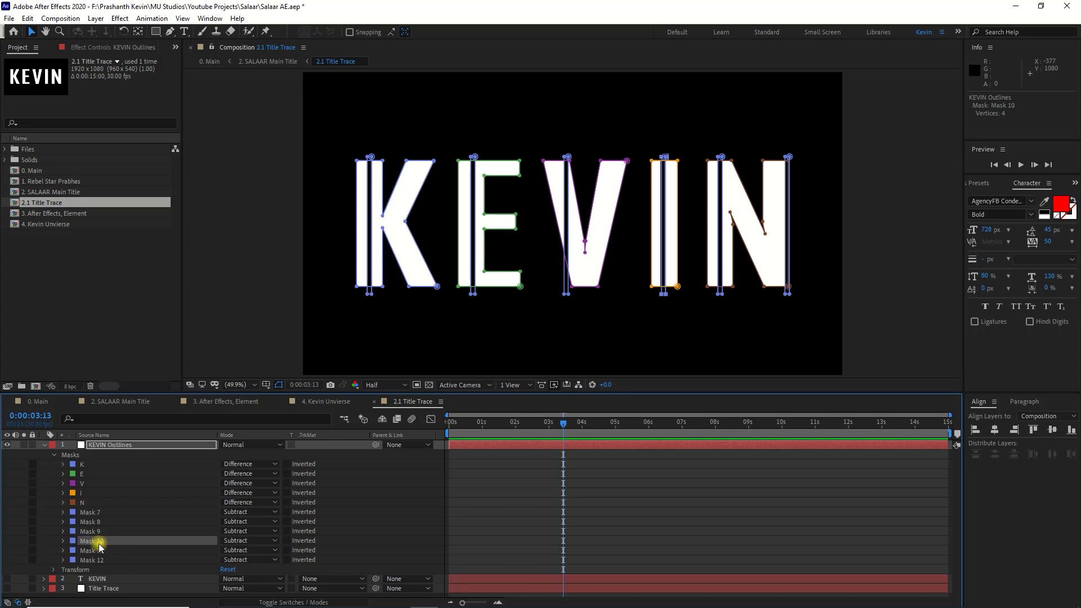
left_click(564, 511)
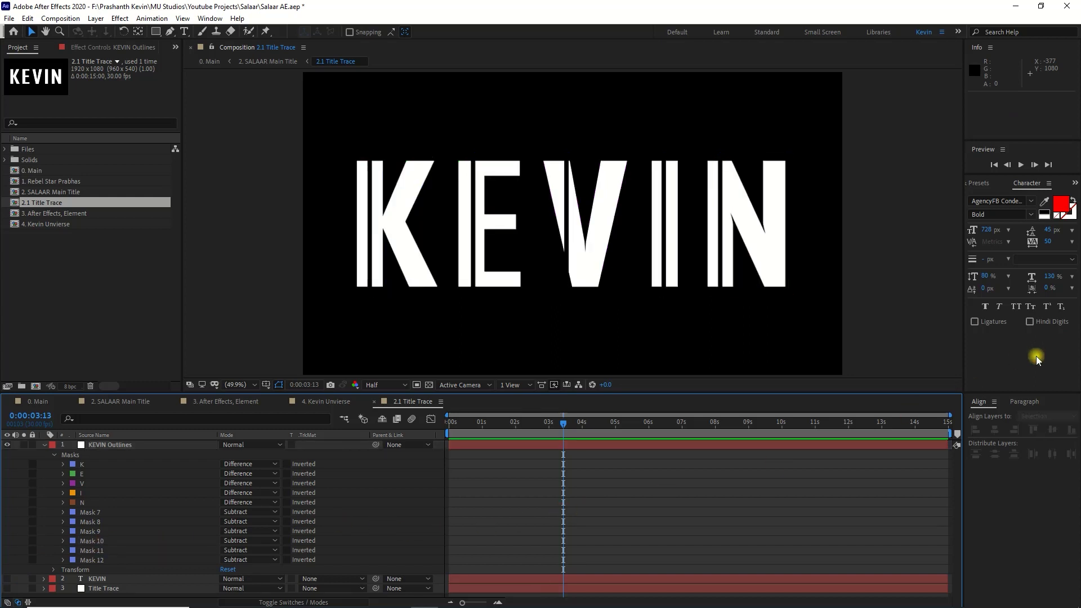
Delete Mask 12, check the cut letters against Mask 11, and collapse the layer
left_click(102, 559)
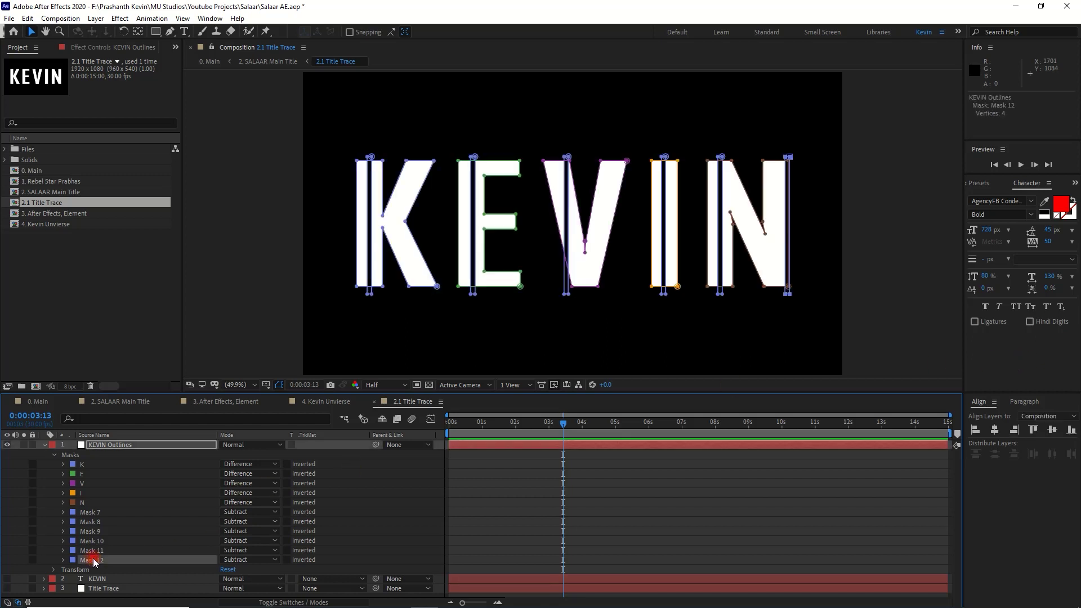
key("Delete")
left_click(772, 535)
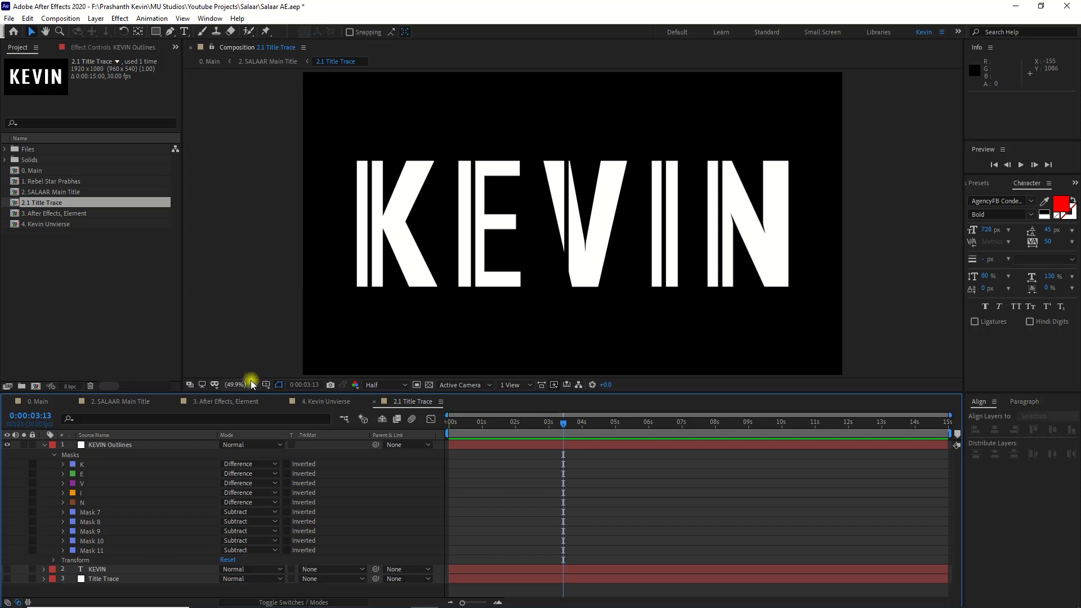
left_click(122, 549)
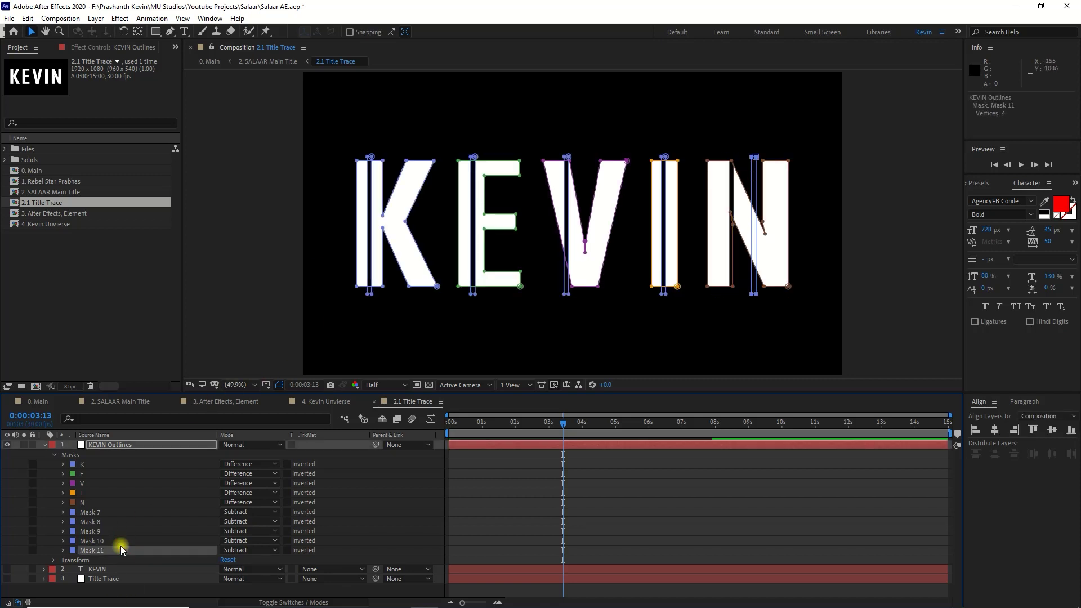
left_click(418, 469)
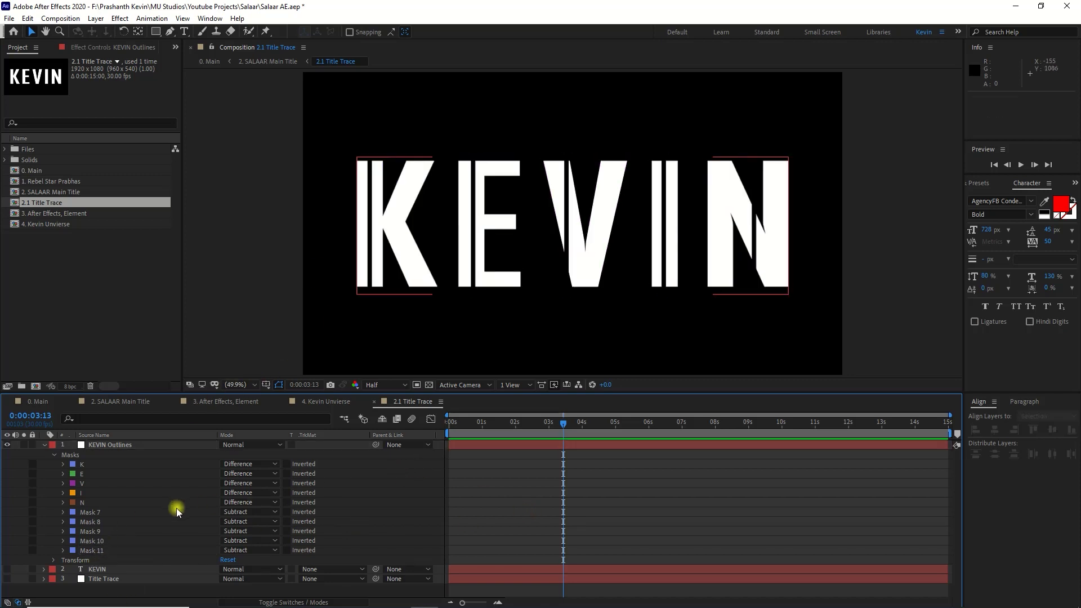
left_click(110, 548)
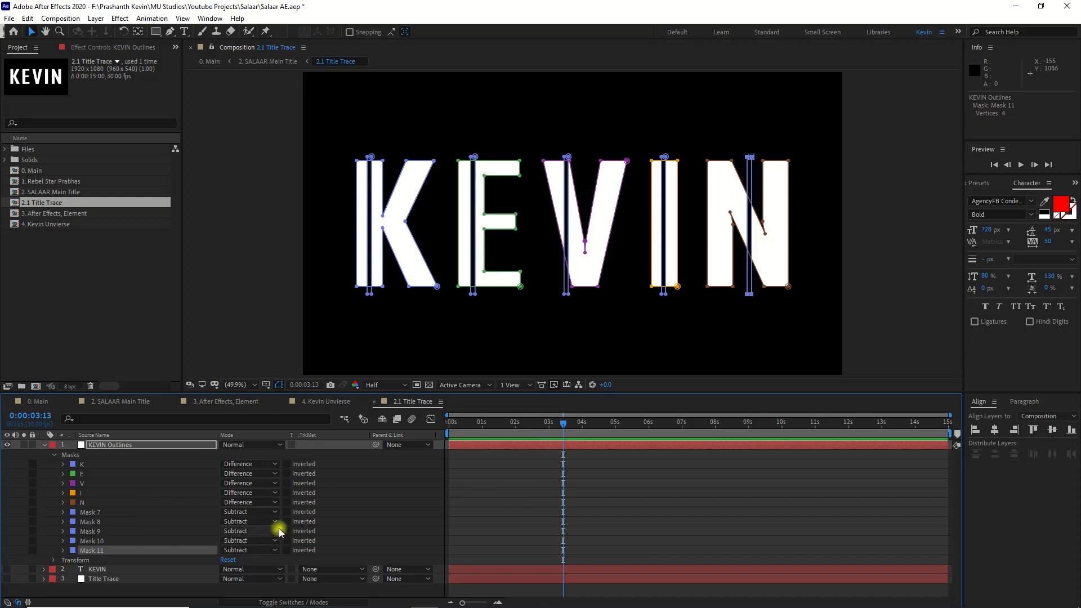
left_click(777, 512)
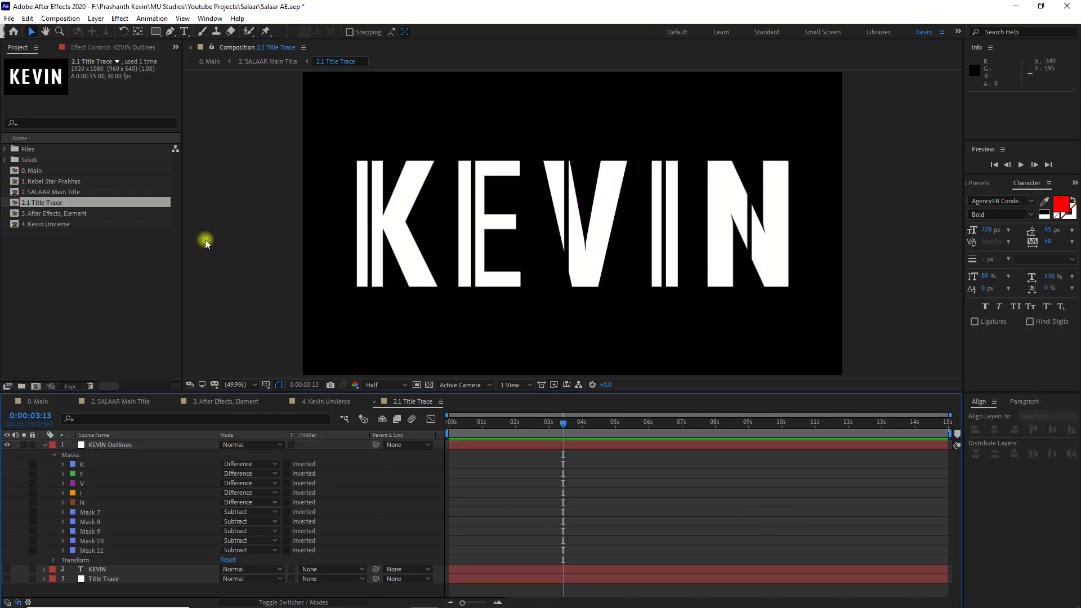
left_click(43, 444)
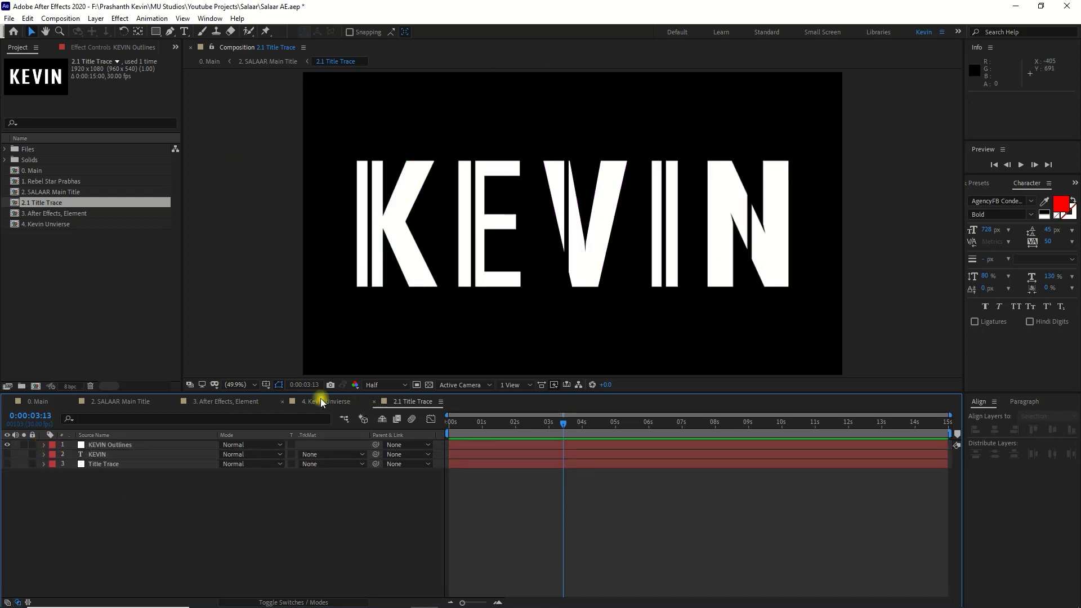
Close 2.1 Title Trace, return to SALAAR Main Title, and delete all masks on layer 25
left_click(374, 401)
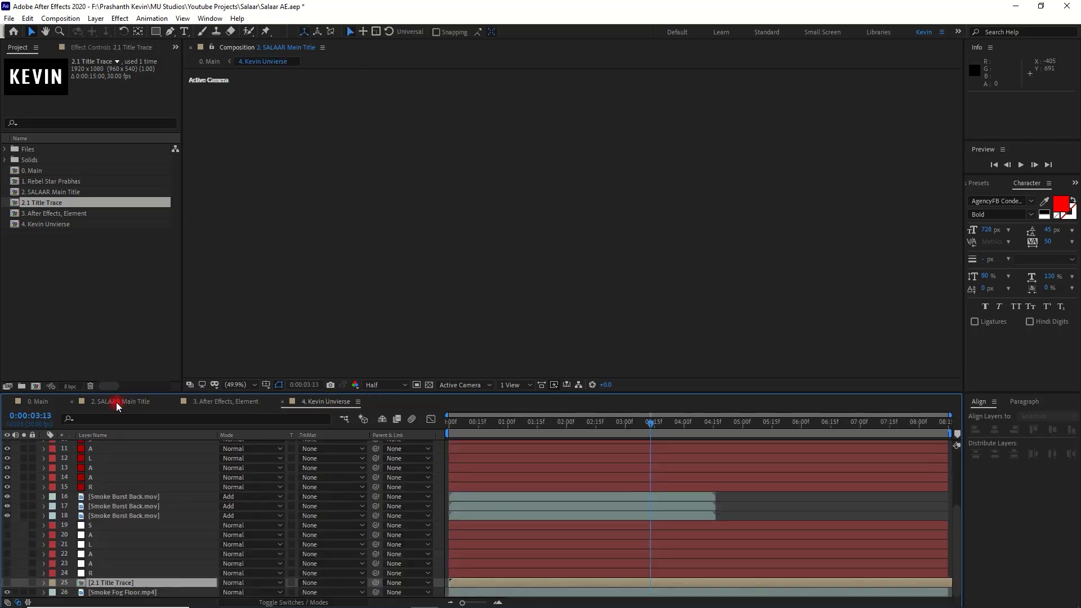
left_click(109, 585)
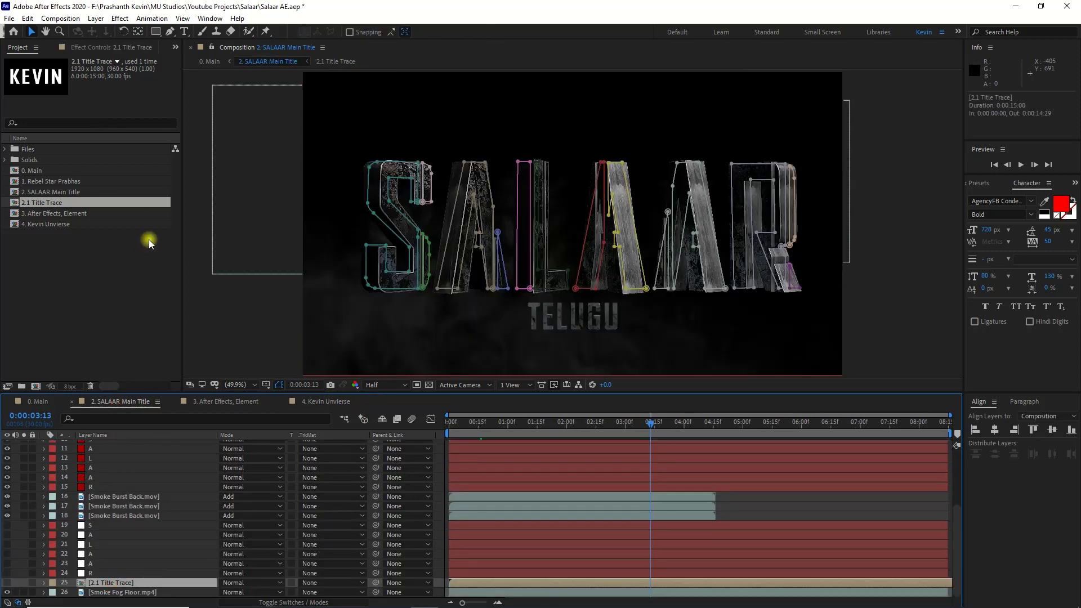
left_click(43, 583)
left_click(96, 572)
key("Delete")
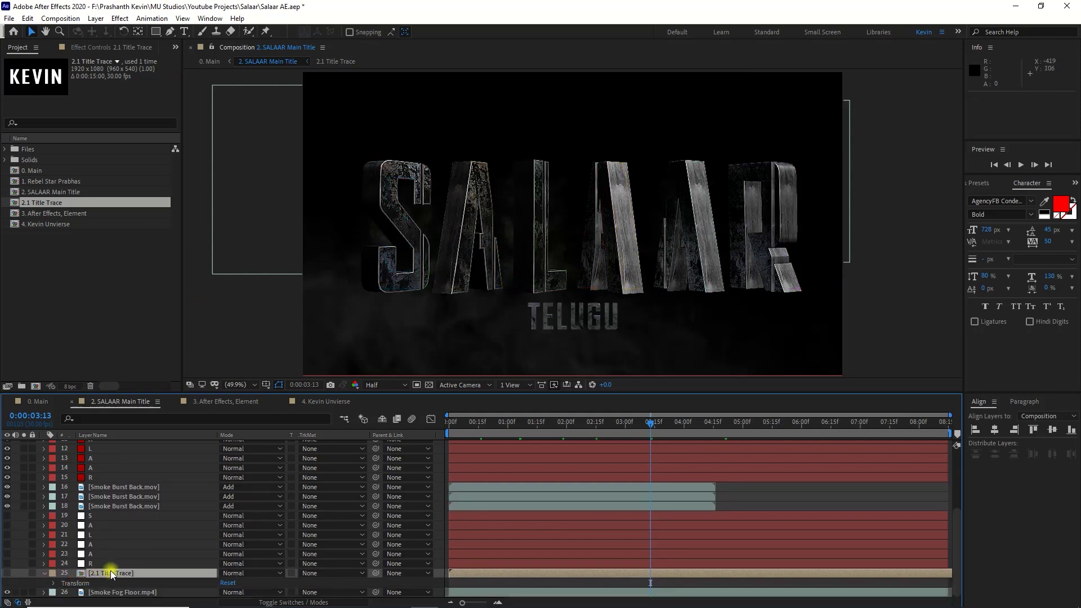
Run Layer > Auto-trace on layer 25 with the default settings
left_click(97, 18)
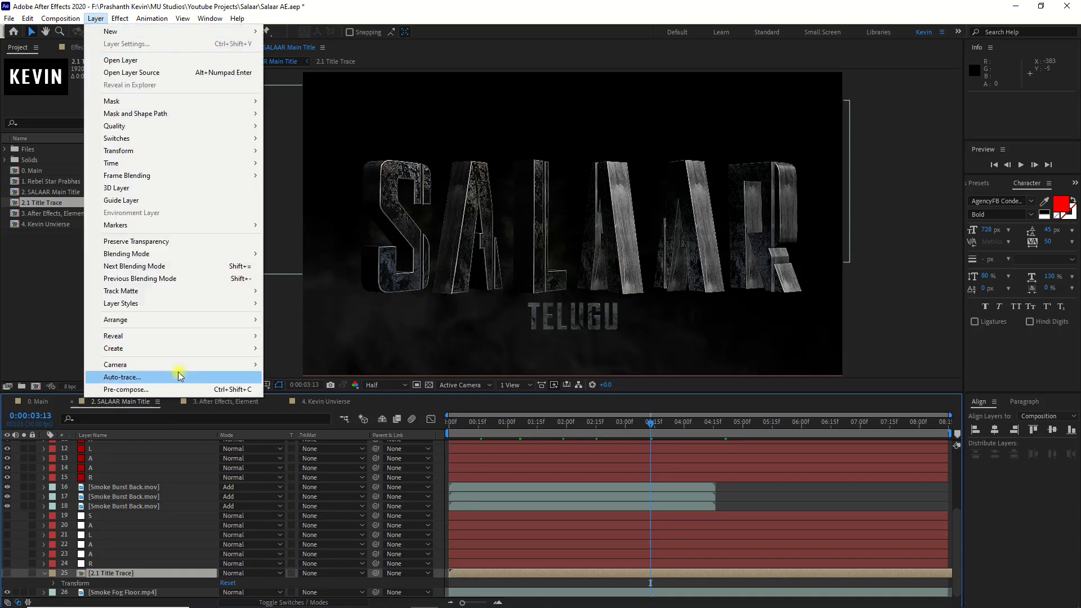
left_click(178, 372)
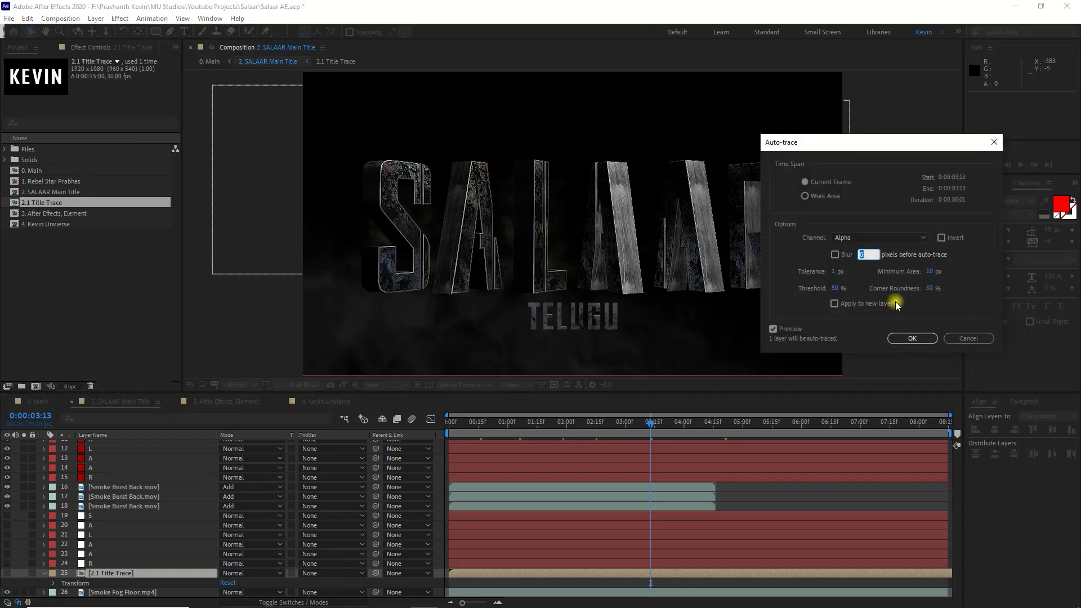
left_click(917, 337)
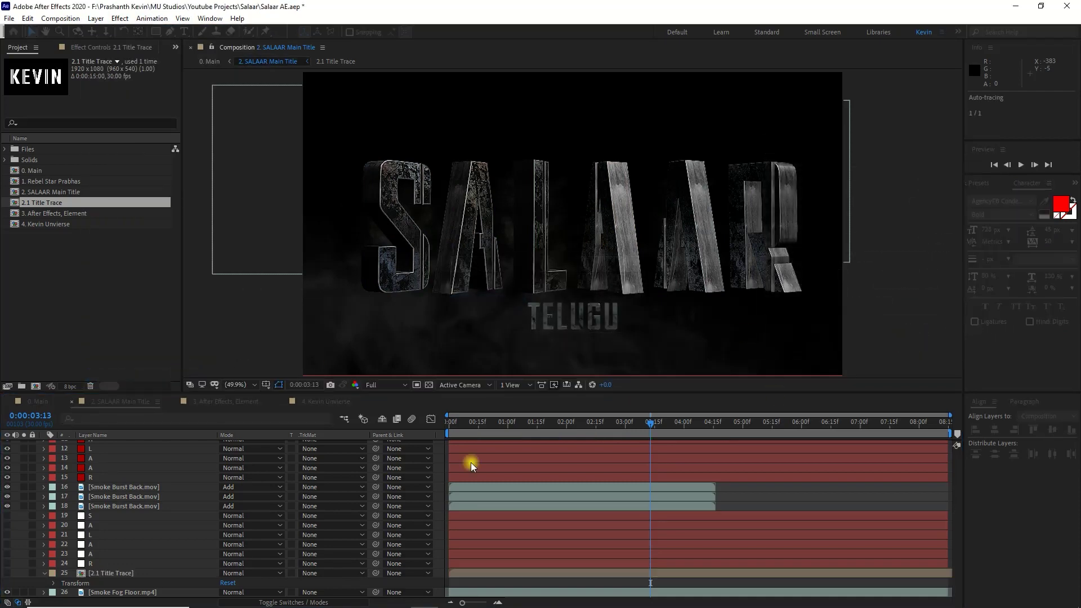
Make layer 25 visible, solo it, and view the composition at full size
left_click(7, 573)
left_click(24, 573)
key("slash")
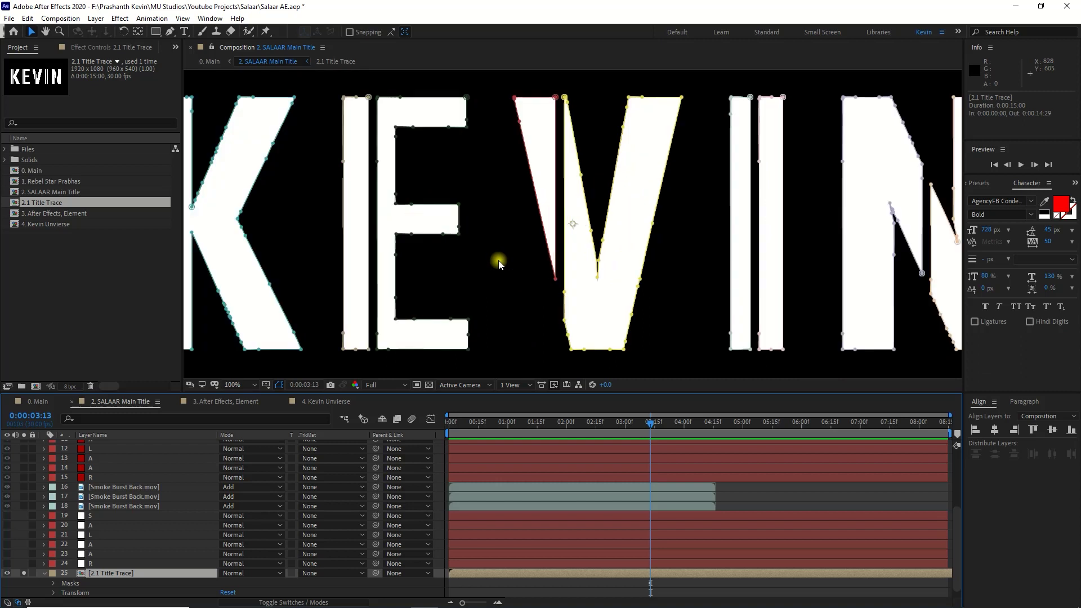
scroll(470, 220, "left", 5)
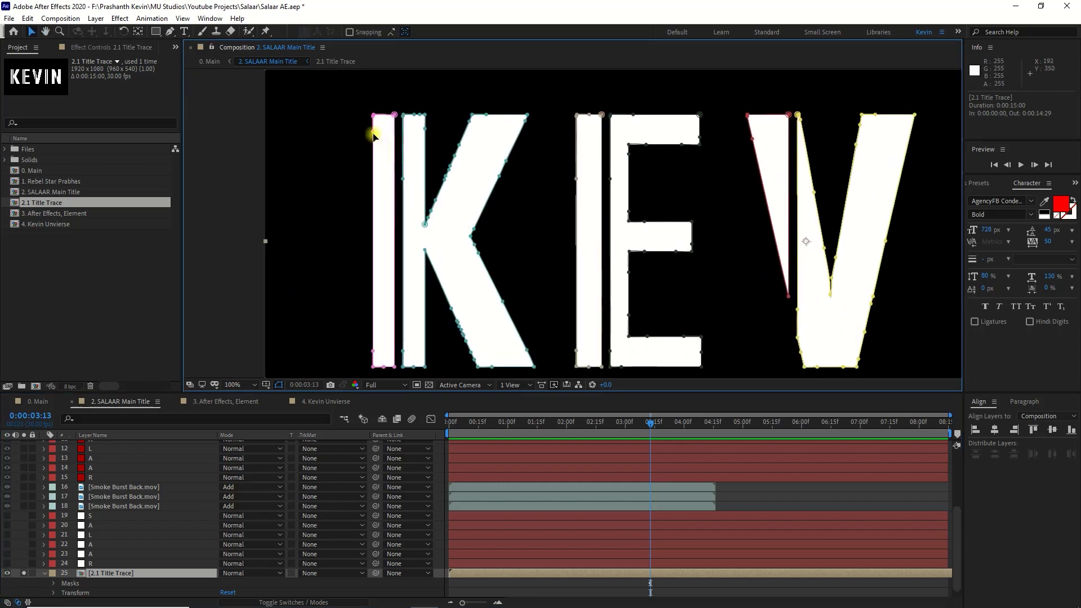
Remove the stray point from the K's left bar mask and select its corner points
left_click(374, 131)
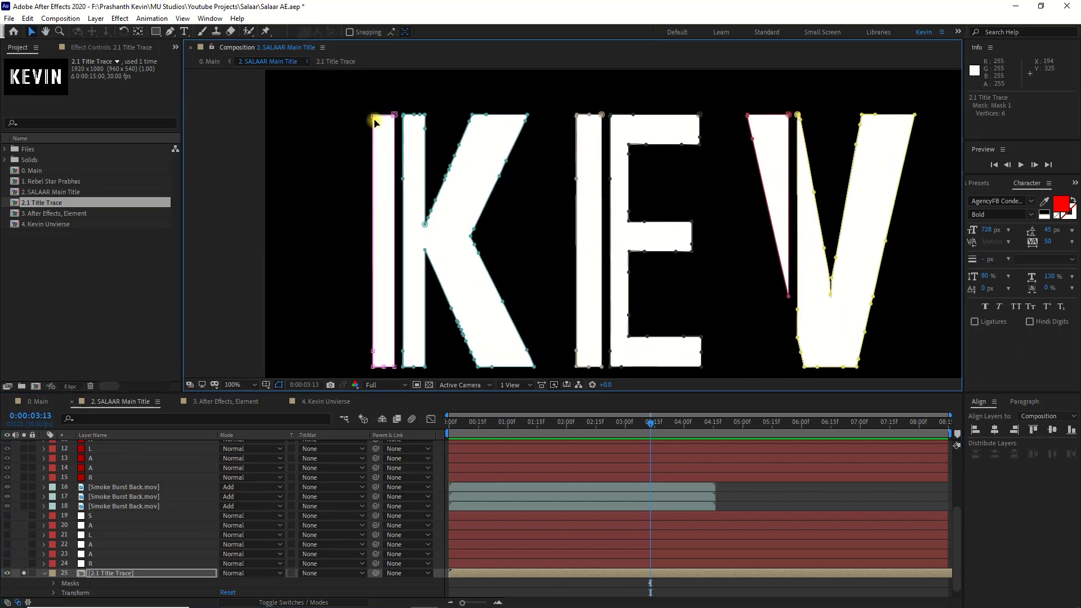
left_click(403, 355)
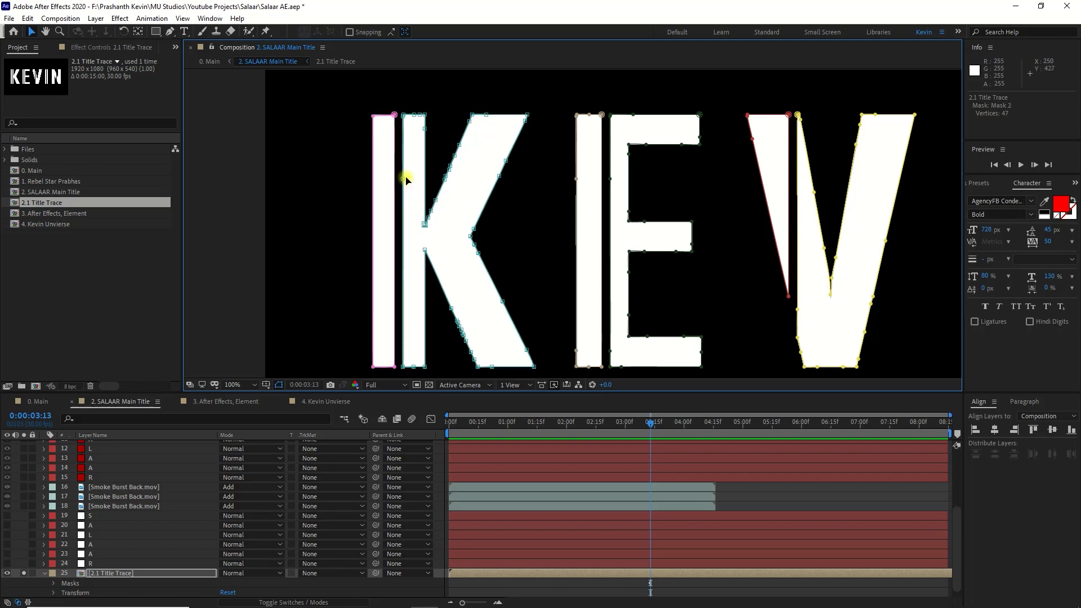
scroll(383, 162, "up", 2)
scroll(419, 258, "up", 3)
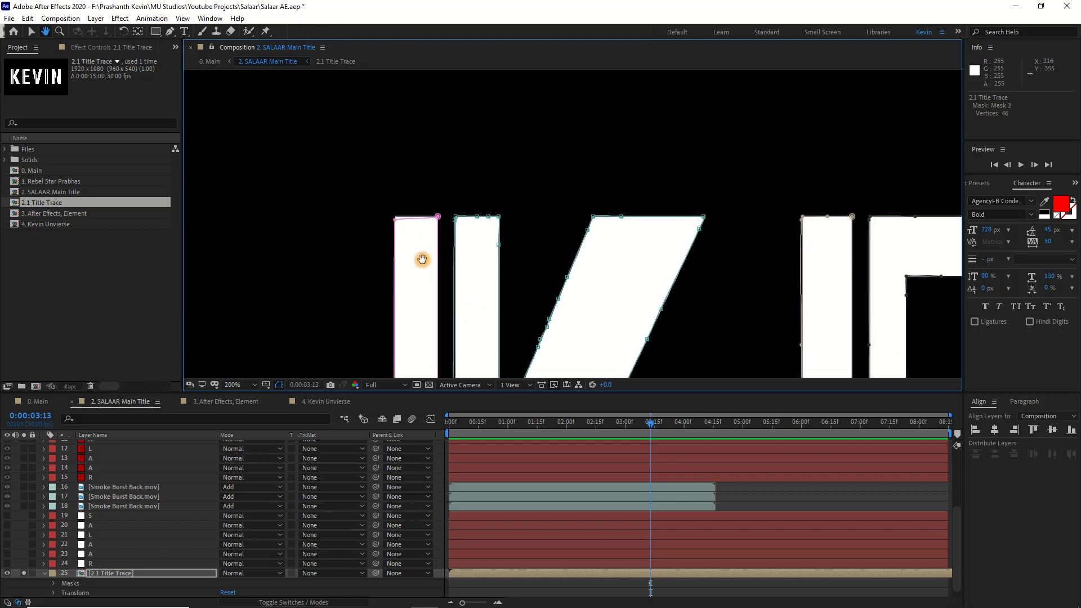
left_click(396, 219)
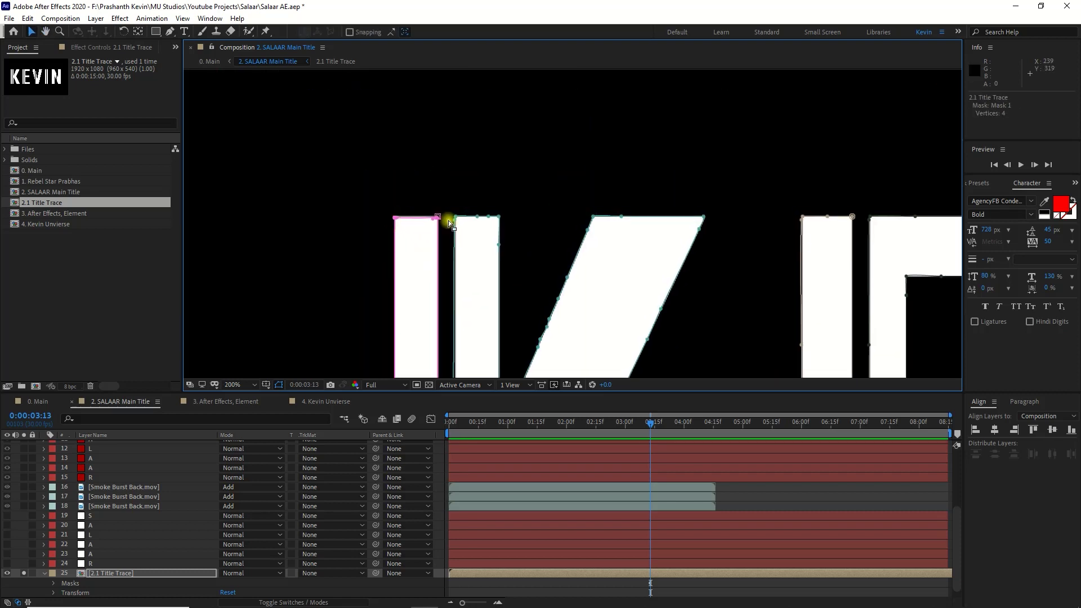
left_click(396, 218)
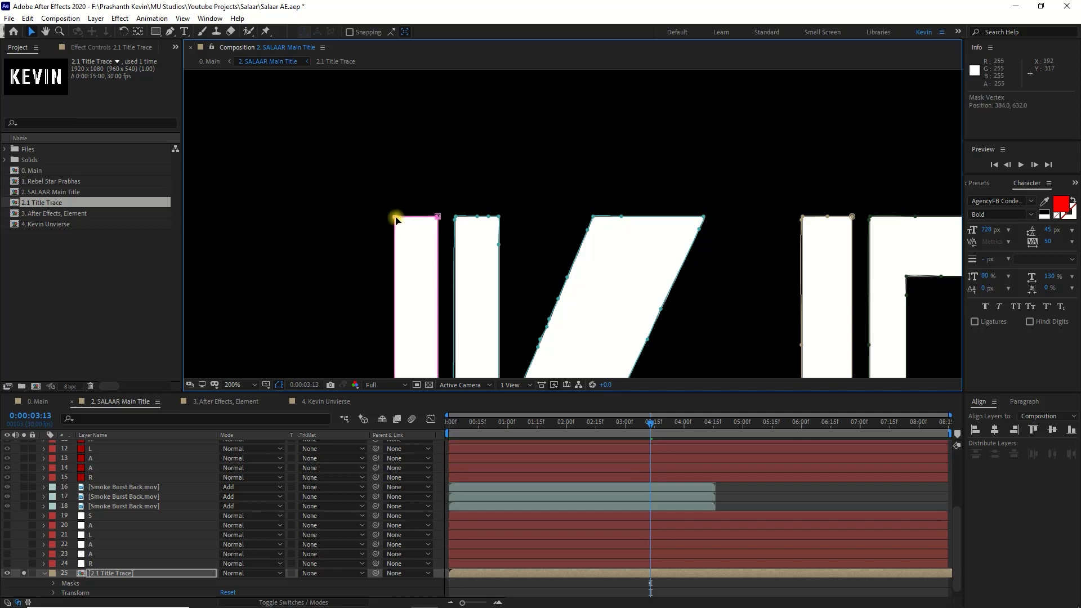
left_click(496, 228)
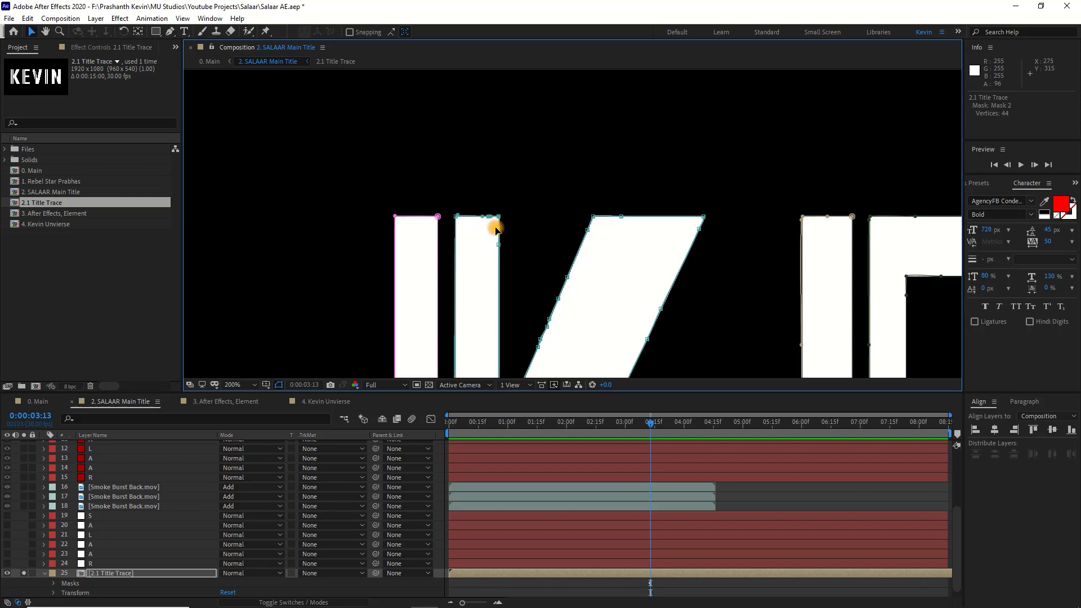
scroll(496, 228, "down", 1)
scroll(497, 233, "down", 1)
Delete the redundant points along the K's upper diagonal, right edge and inner edge
left_click(509, 208)
key("Delete")
left_click(527, 172)
key("Delete")
left_click(543, 166)
key("Delete")
left_click(557, 225)
key("Delete")
left_click(533, 296)
key("Delete")
left_click(536, 304)
key("Delete")
left_click(488, 262)
key("Delete")
left_click(486, 270)
key("Delete")
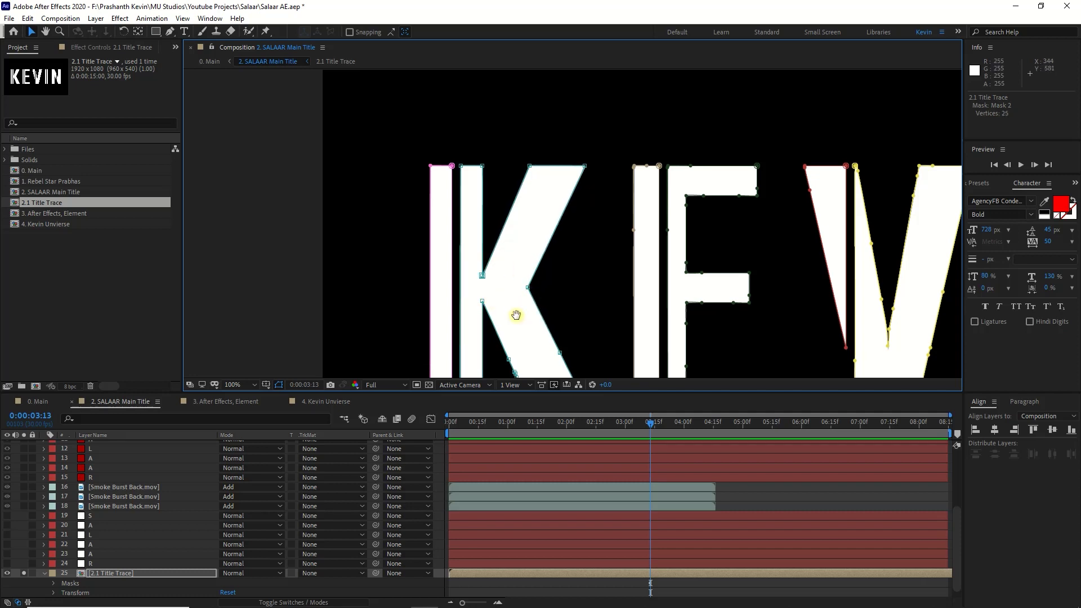
scroll(507, 310, "down", 3)
Delete the extra points on the K's lower diagonals, undoing the last deletion
left_click(501, 264)
key("Delete")
left_click_drag(478, 244, 539, 314)
key("Delete")
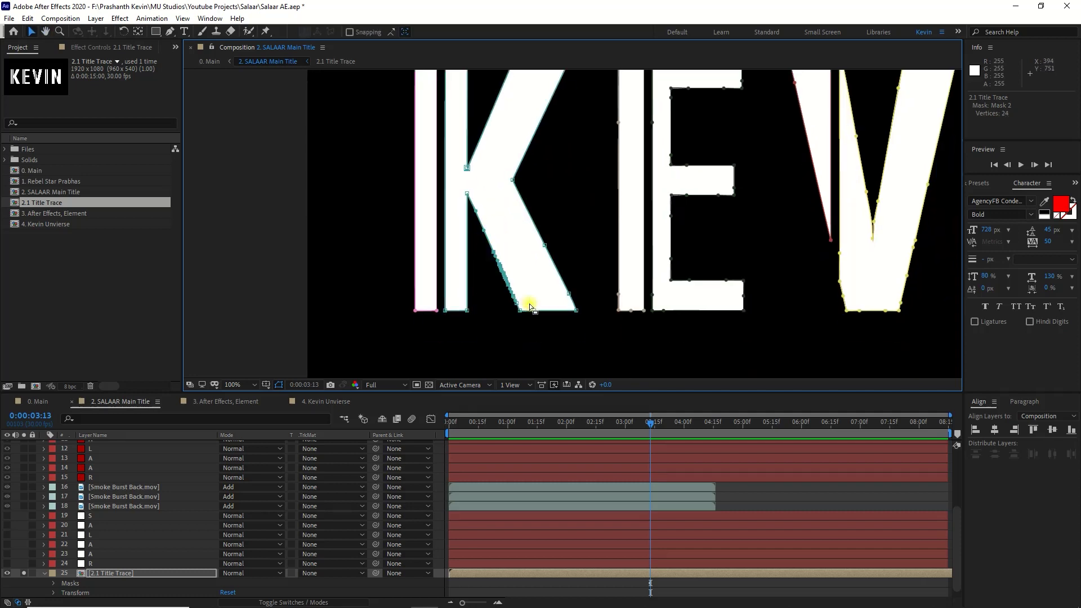
left_click(545, 245)
key("Delete")
left_click(516, 307)
key("Delete")
key("ctrl+z")
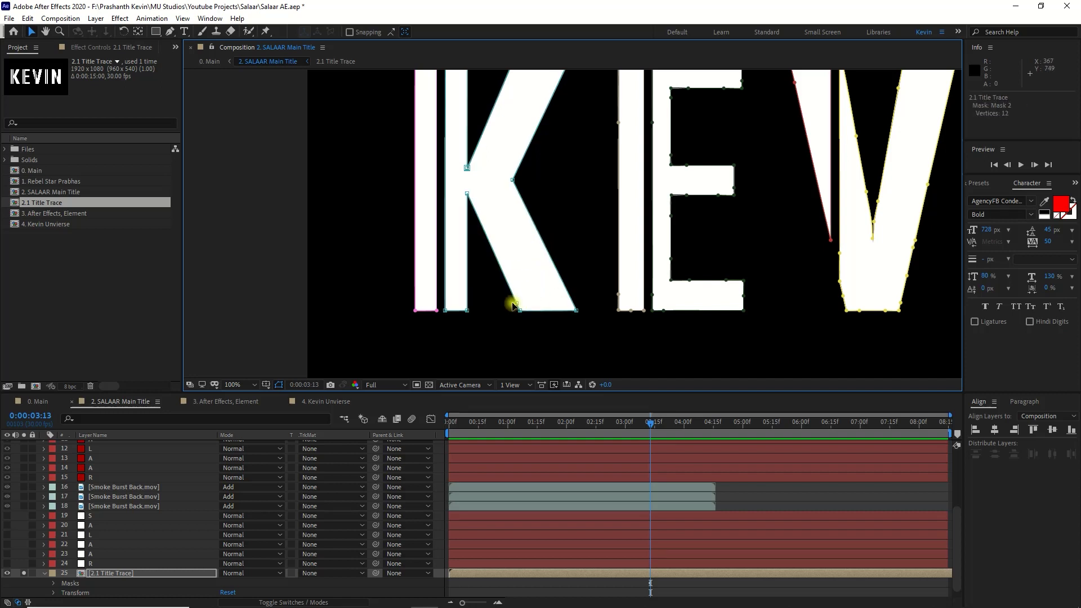
Delete the extra points from the E's left bar, inner top edge and middle arm
scroll(556, 285, "up", 3)
scroll(495, 234, "right", 5)
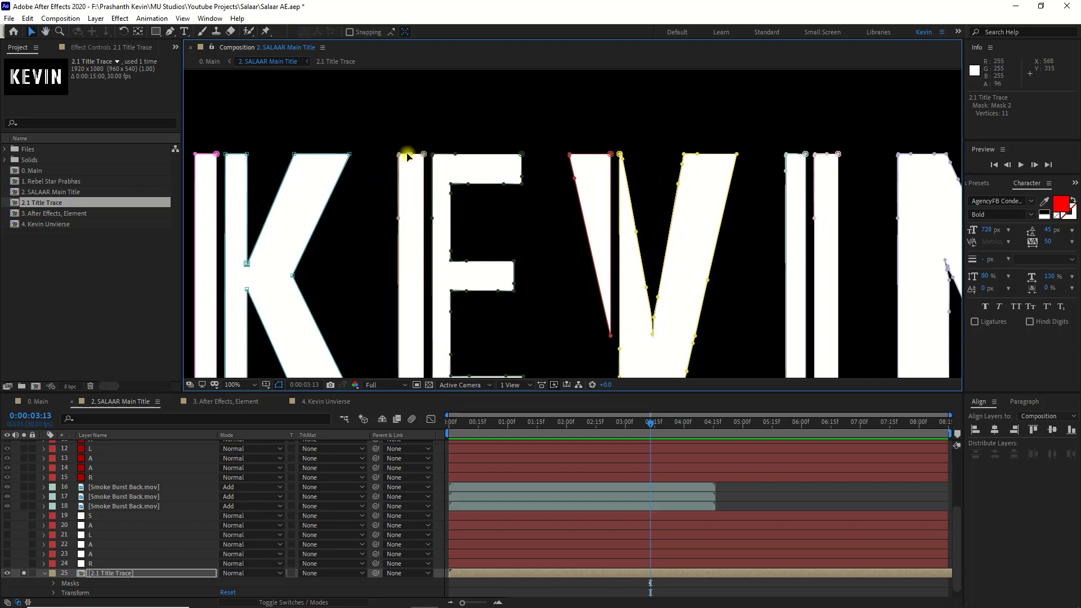
left_click(399, 218)
key("Delete")
left_click(451, 153)
left_click(469, 185)
left_click_drag(460, 191, 510, 177)
key("Delete")
scroll(544, 249, "down", 3)
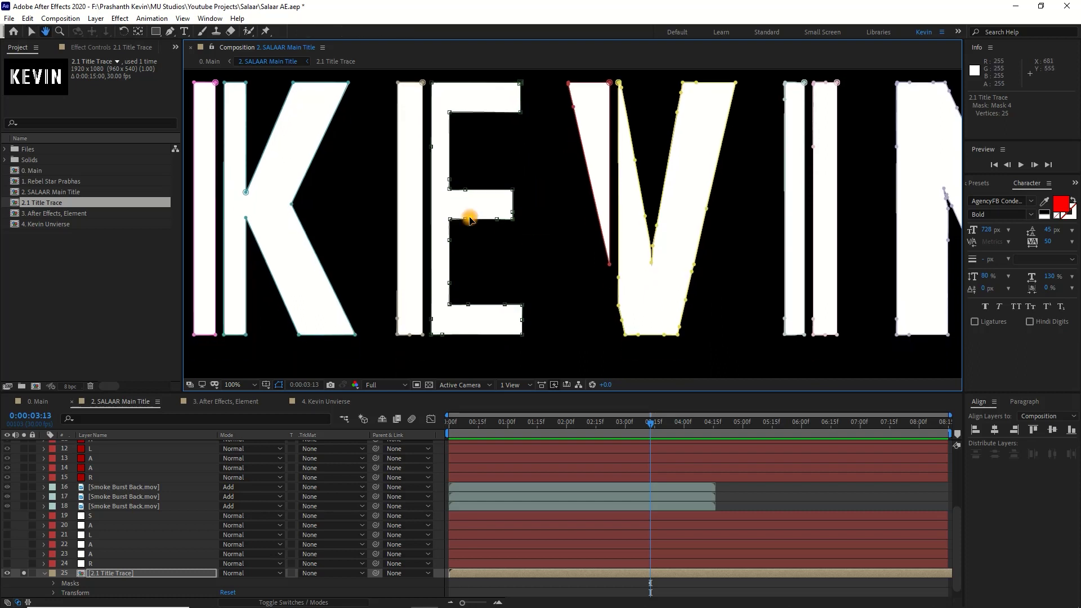
left_click_drag(490, 221, 459, 191)
key("Delete")
Remove the redundant points on the E's lower arm, bottom right and left edge
left_click(450, 243, "ctrl+alt")
left_click(450, 283, "ctrl+alt")
left_click(468, 304, "ctrl+alt")
left_click(504, 304, "ctrl+alt")
left_click(522, 319, "ctrl+alt")
left_click(431, 318, "ctrl+alt")
left_click(430, 147, "ctrl+alt")
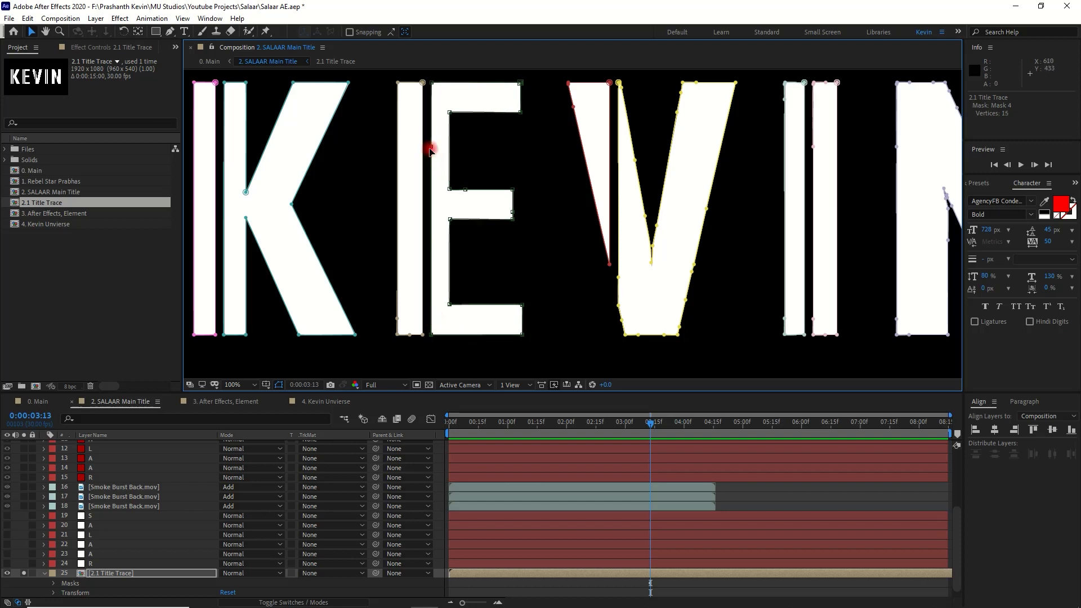
Remove the extra points from the V's thin sliver and its inner left and right edges
mouse_move(682, 203)
left_mouse_down()
mouse_move(586, 223)
mouse_move(467, 205)
left_mouse_up()
left_click(386, 127, "ctrl+alt")
left_click(434, 108, "ctrl+alt")
left_click(449, 180, "ctrl+alt")
left_click(459, 236, "ctrl+alt")
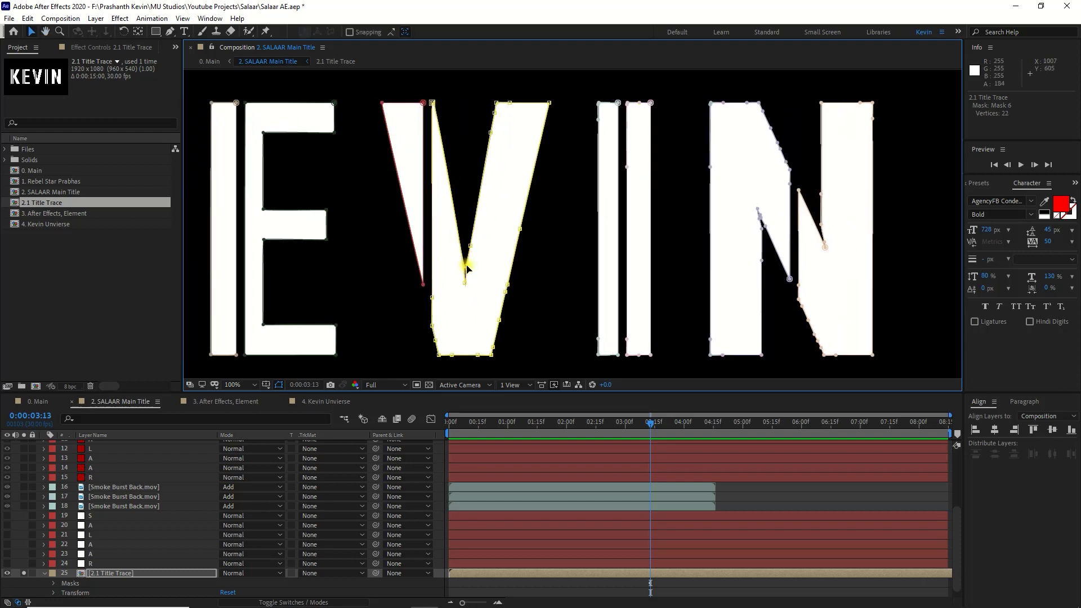
left_click(471, 242, "ctrl+alt")
left_click(494, 113, "ctrl+alt")
left_click(496, 133, "ctrl+alt")
Delete the surplus points along the V's right edge and bottom
left_click(491, 133, "ctrl+alt")
left_click(484, 171, "ctrl+alt")
left_click_drag(552, 206, 481, 368)
key("Delete")
key("Delete")
left_click(435, 340, "ctrl+alt")
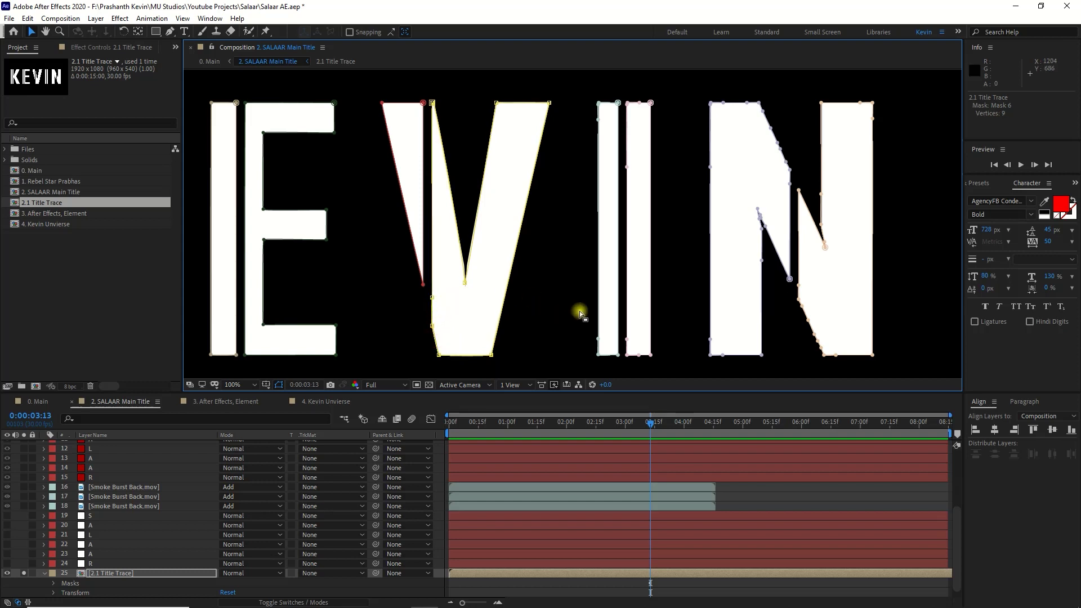
Remove the extra points from both I bar masks
scroll(566, 316, "right", 6)
left_click(388, 98)
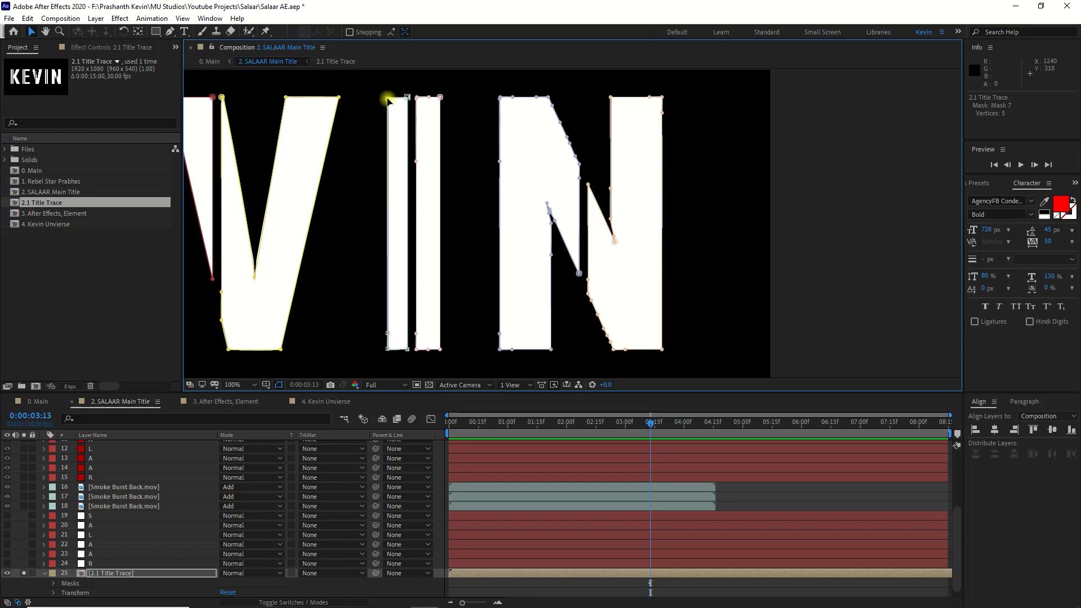
left_click(387, 333, "ctrl+alt")
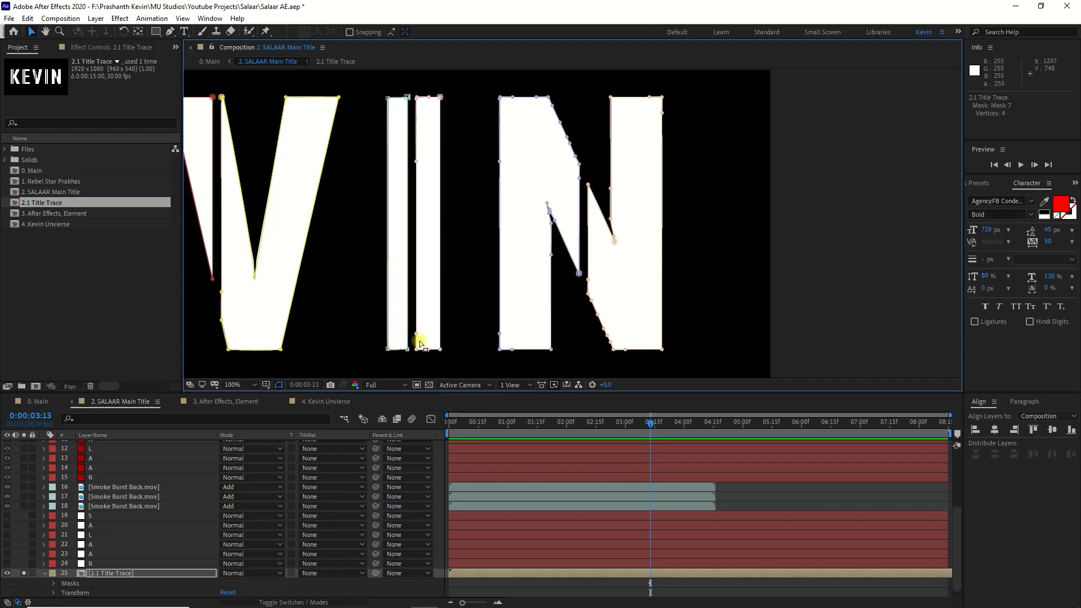
left_click(416, 161, "ctrl+alt")
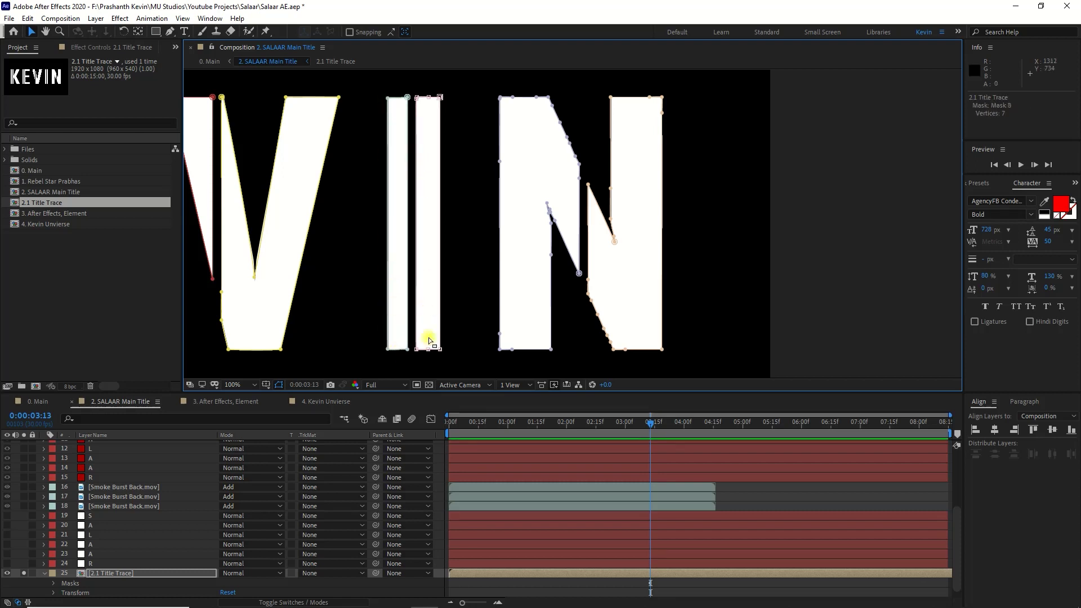
left_click(421, 101, "ctrl+alt")
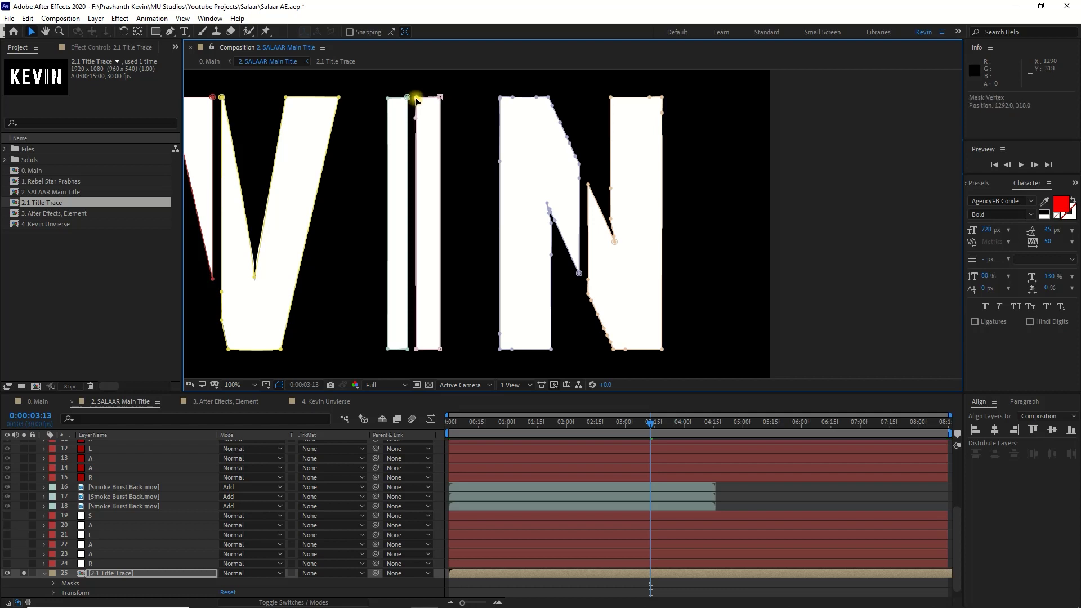
Delete the surplus points on the N's upper diagonal and right edge, undoing one removal
left_click(503, 163)
left_click(506, 96, "ctrl+alt")
left_click(535, 101, "ctrl+alt")
left_click_drag(549, 108, 582, 157)
key("Delete")
left_click(576, 156, "ctrl+alt")
left_click(579, 178, "ctrl+alt")
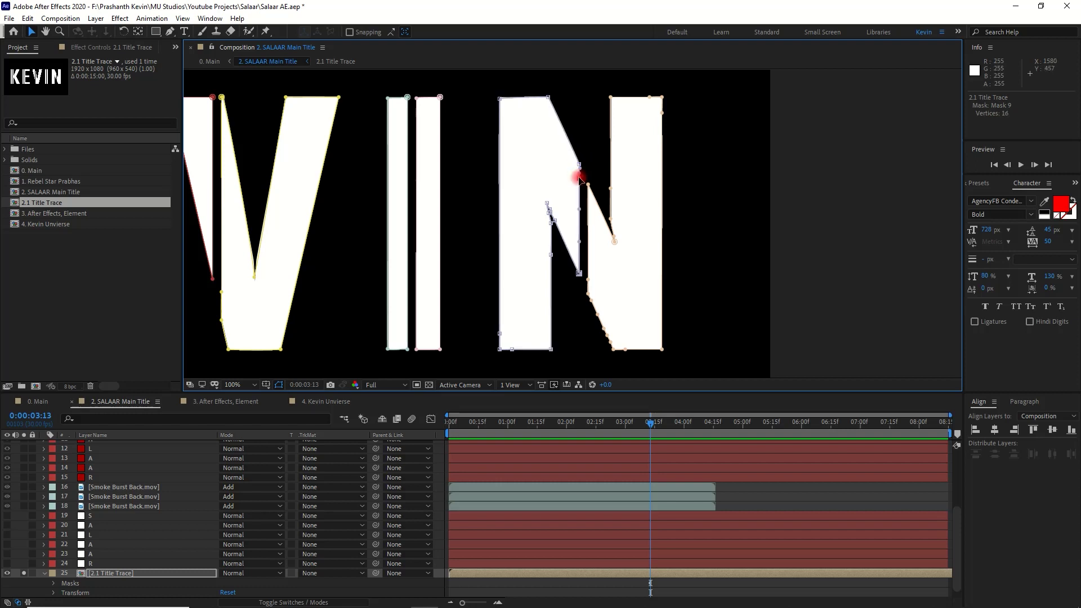
key("ctrl+z")
Remove the N's extra upper-left and top-left points, undoing the stem-bottom removal
scroll(592, 236, "up", 1)
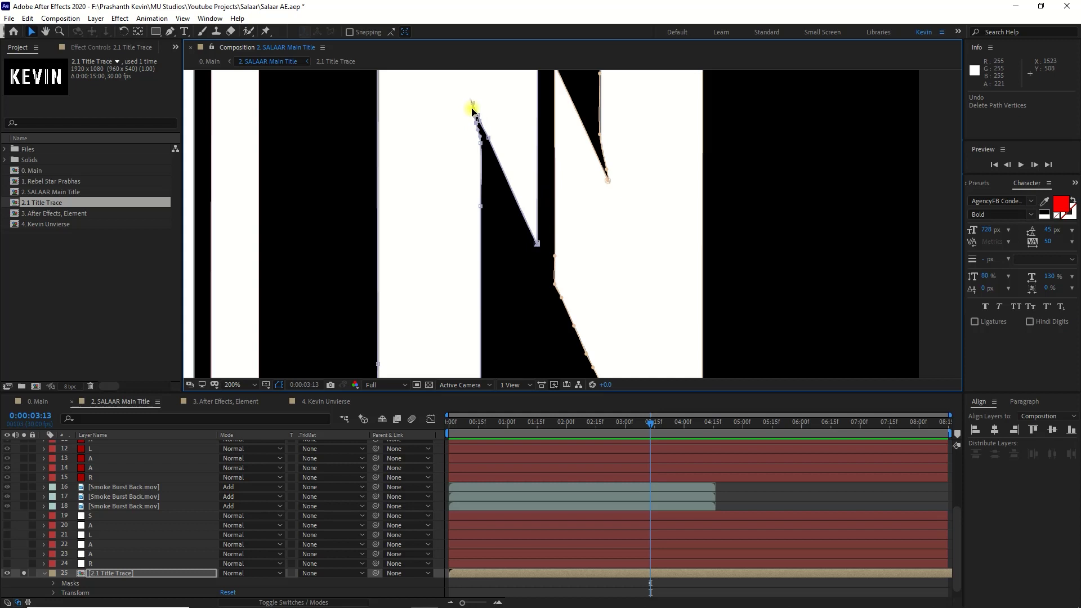
left_click(481, 142, "ctrl+alt")
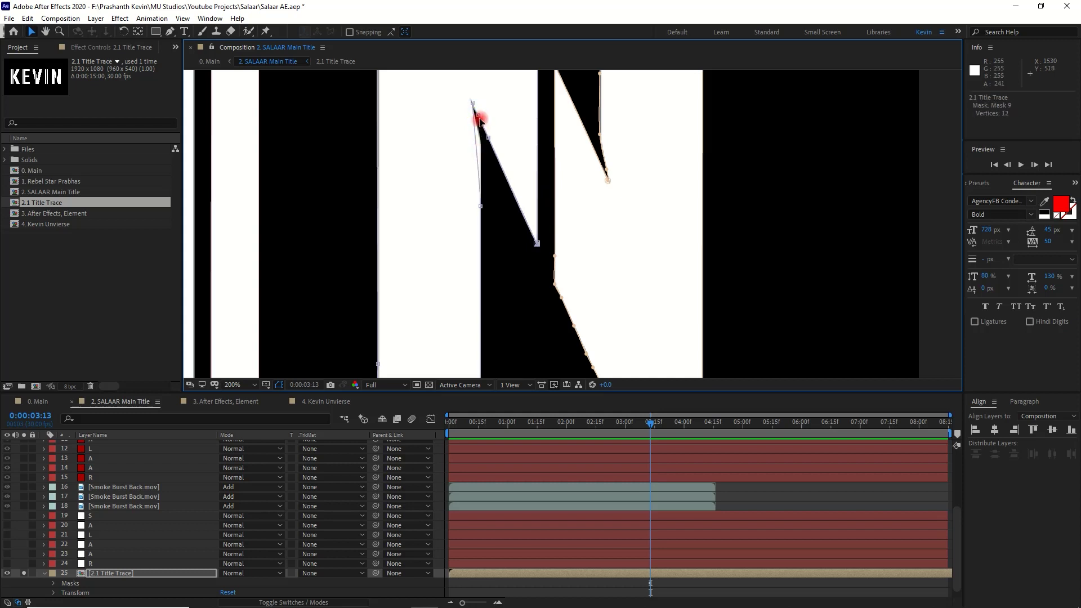
left_click(473, 103, "ctrl+alt")
scroll(537, 135, "down", 1)
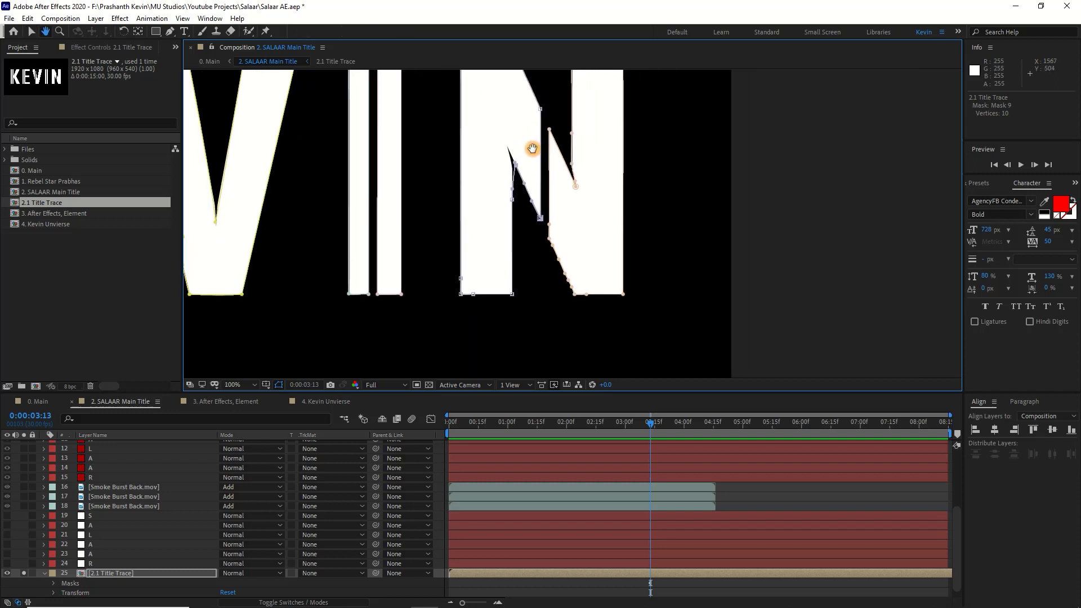
left_click(466, 283, "ctrl+alt")
left_click(473, 295, "ctrl+alt")
key("ctrl+z")
Adjust the N's inner diagonal points, moving the top diagonal point and removing an extra one
key("ctrl+z")
left_click_drag(507, 149, 490, 121)
key("ctrl+z")
left_click(517, 168)
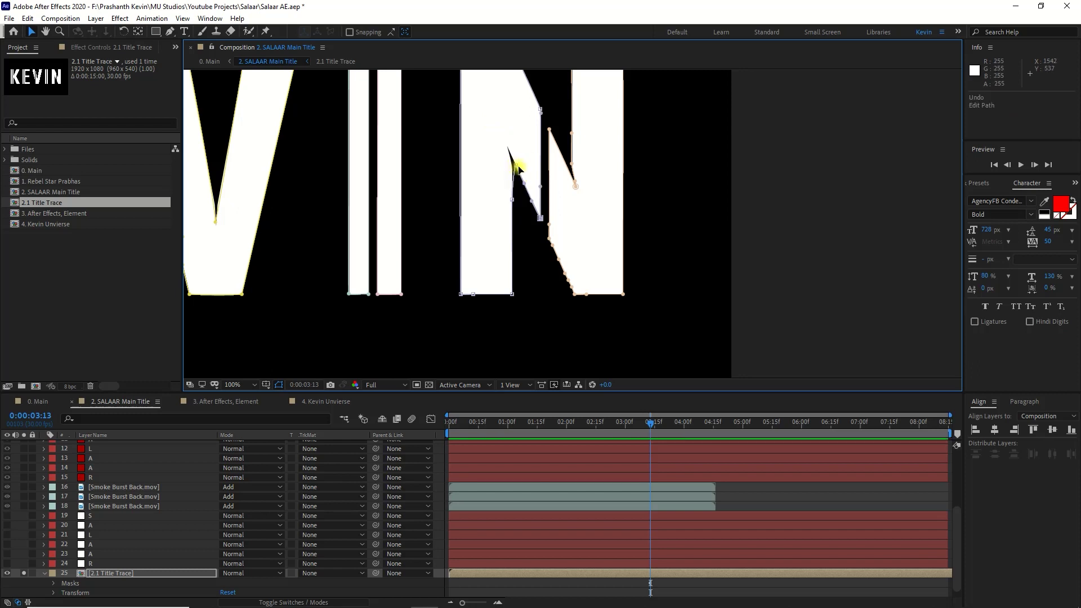
left_click(519, 168)
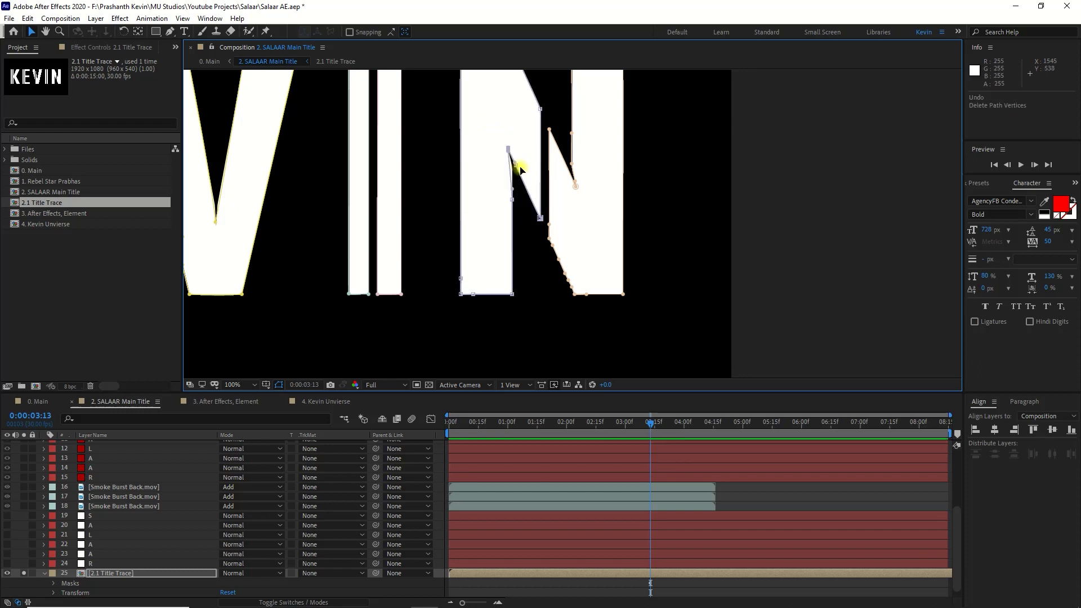
scroll(519, 169, "up", 1)
scroll(539, 180, "up", 1)
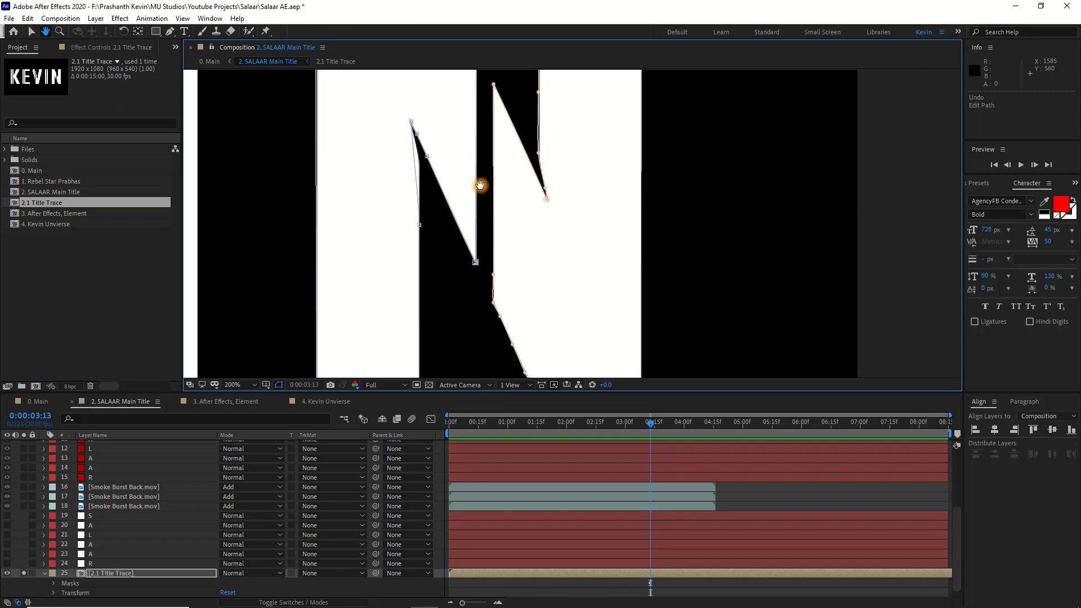
left_click_drag(420, 227, 416, 225)
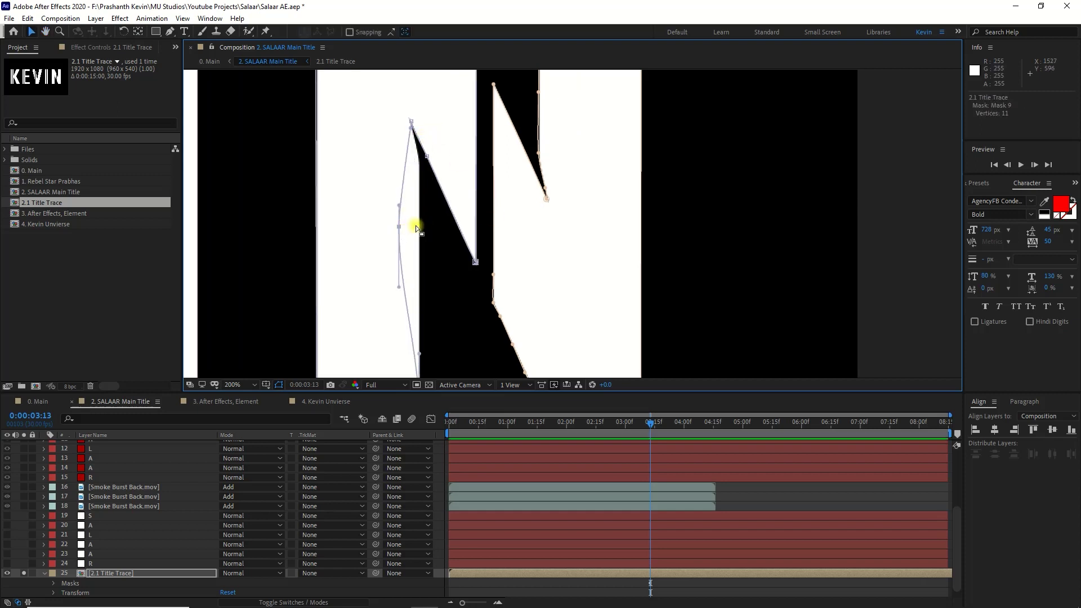
key("ctrl+z")
left_click_drag(413, 124, 422, 128)
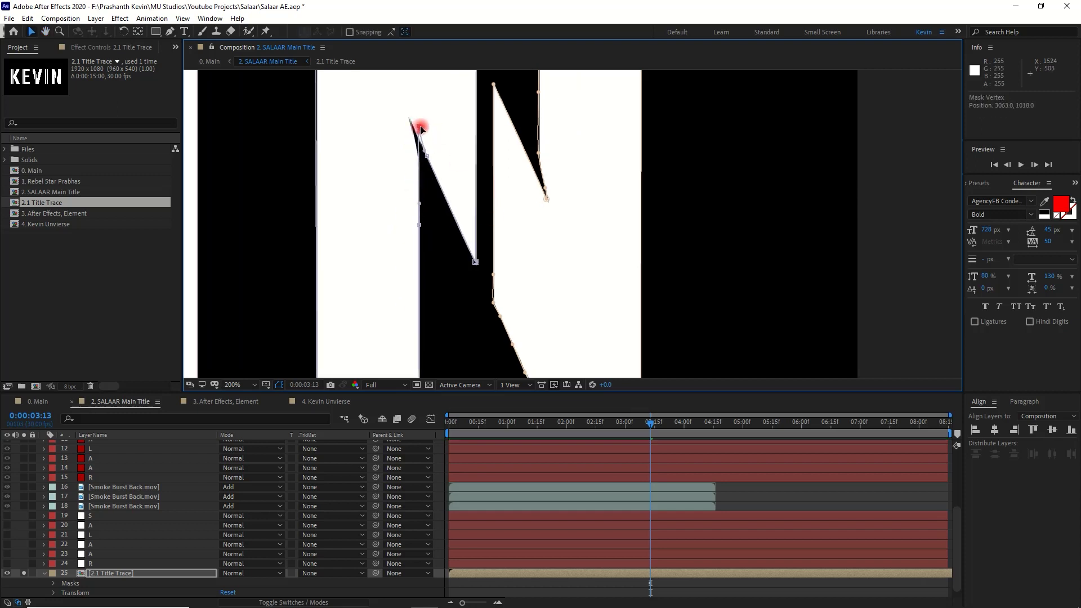
left_click(427, 154)
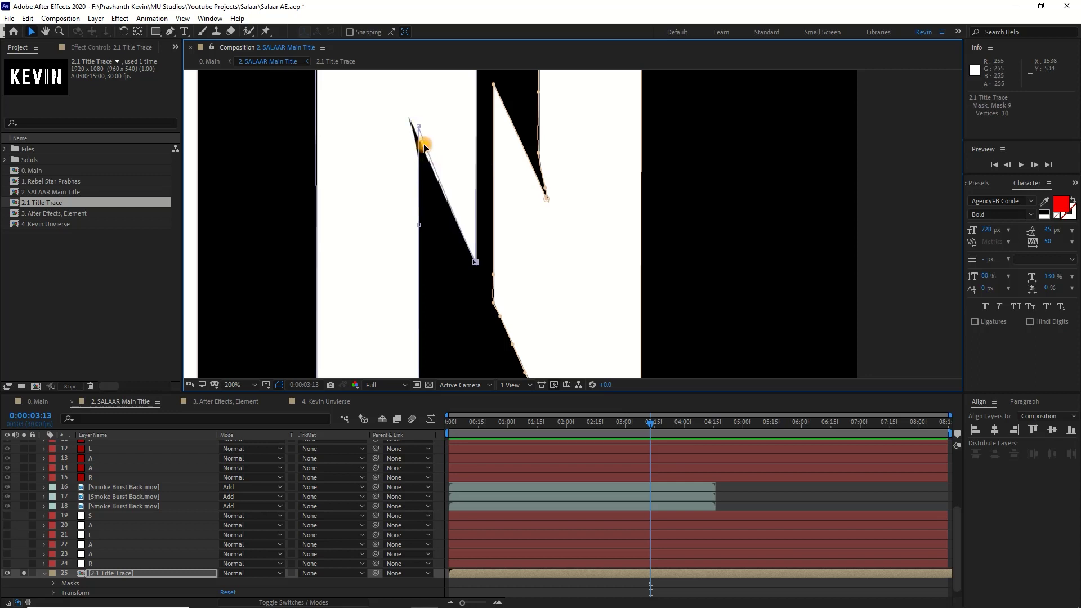
scroll(431, 280, "down", 2)
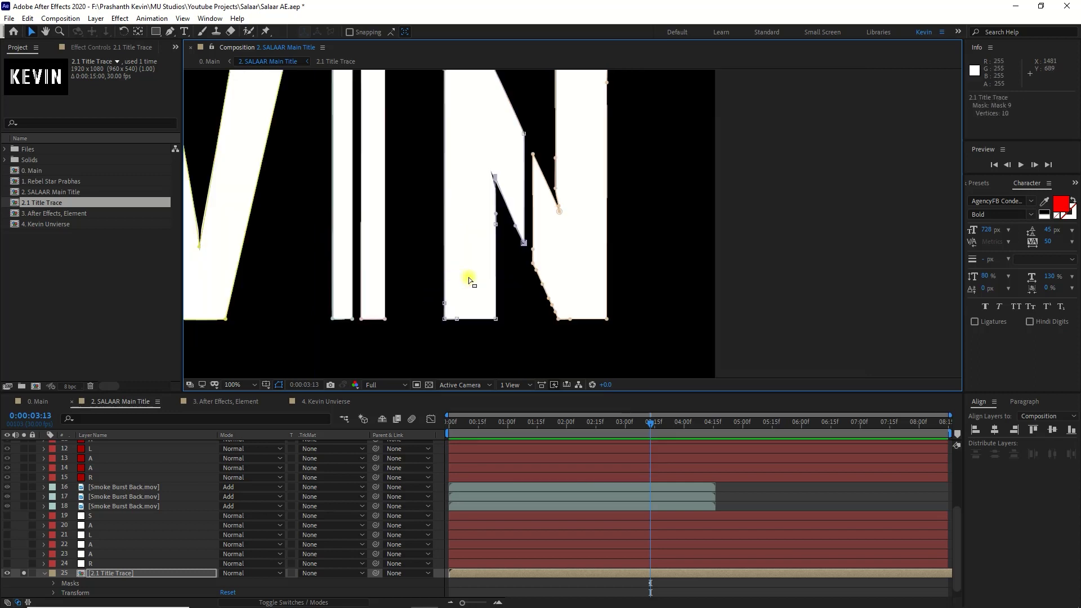
Remove the surplus lower-left, inner notch and left-edge points from the N's right stroke
left_click_drag(557, 236, 489, 254)
left_click(459, 285)
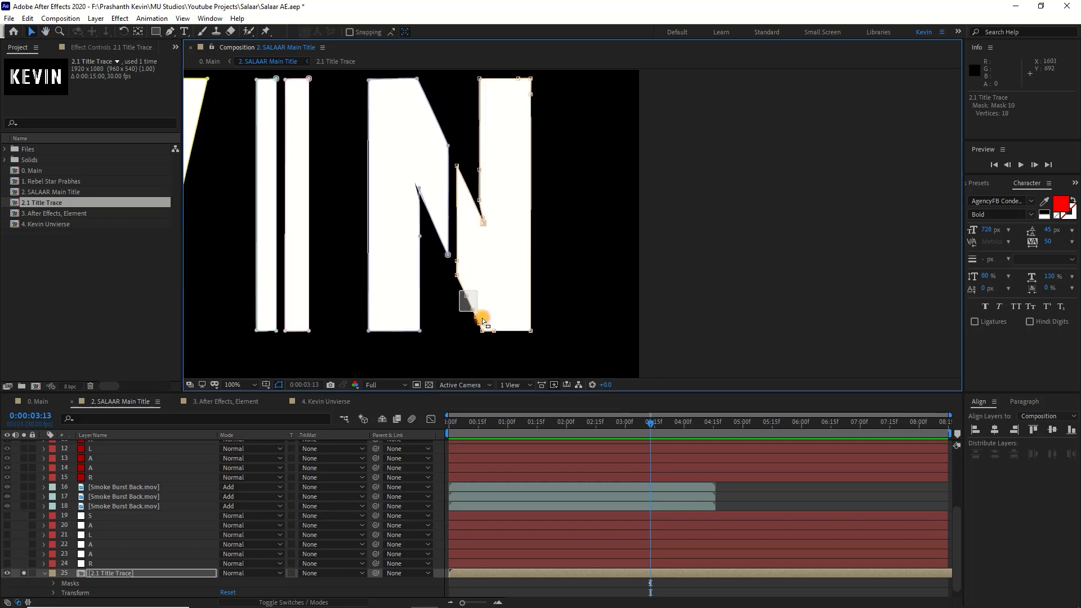
left_click(479, 325)
left_click(456, 260)
left_click(480, 200)
left_click(487, 209)
left_click(480, 169)
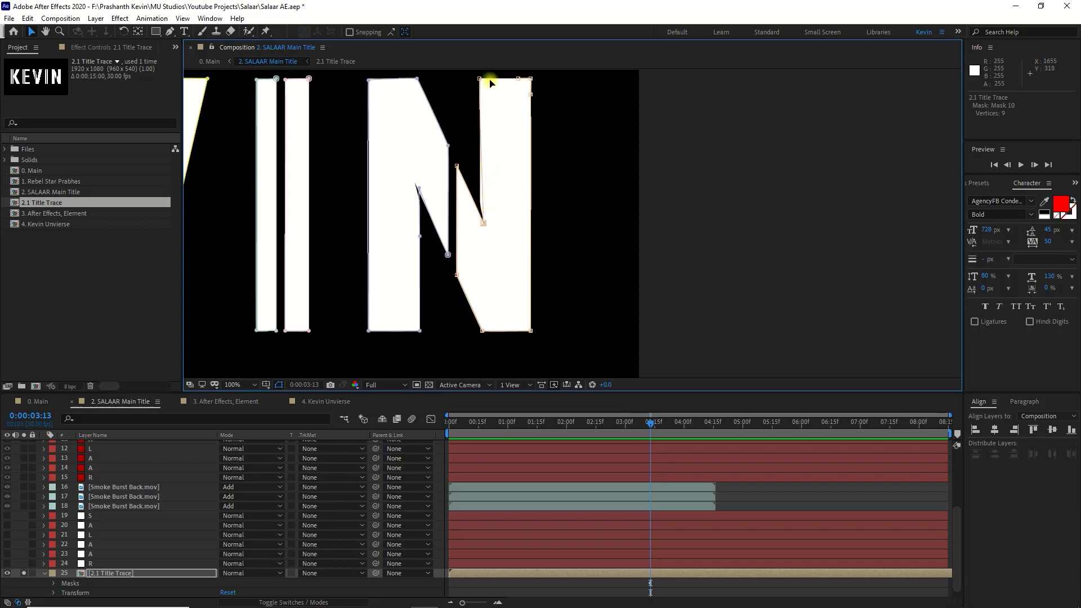
Square the N's top-right corner, remove the leftover top-edge point, and deselect the masks
left_click(518, 79)
left_click(531, 78)
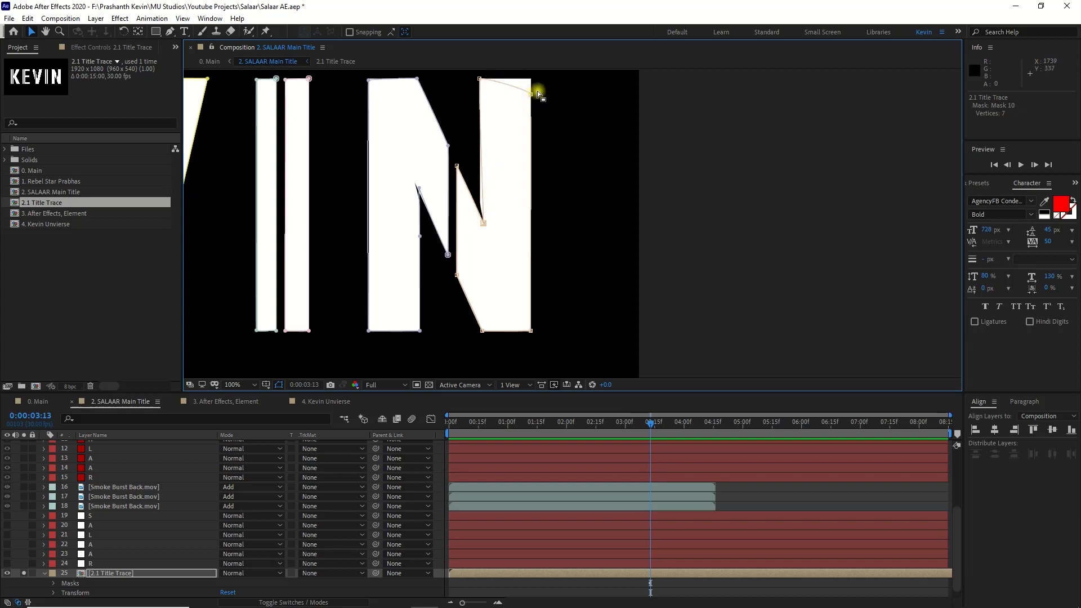
left_click(517, 79)
left_click(479, 100)
scroll(532, 211, "down", 2)
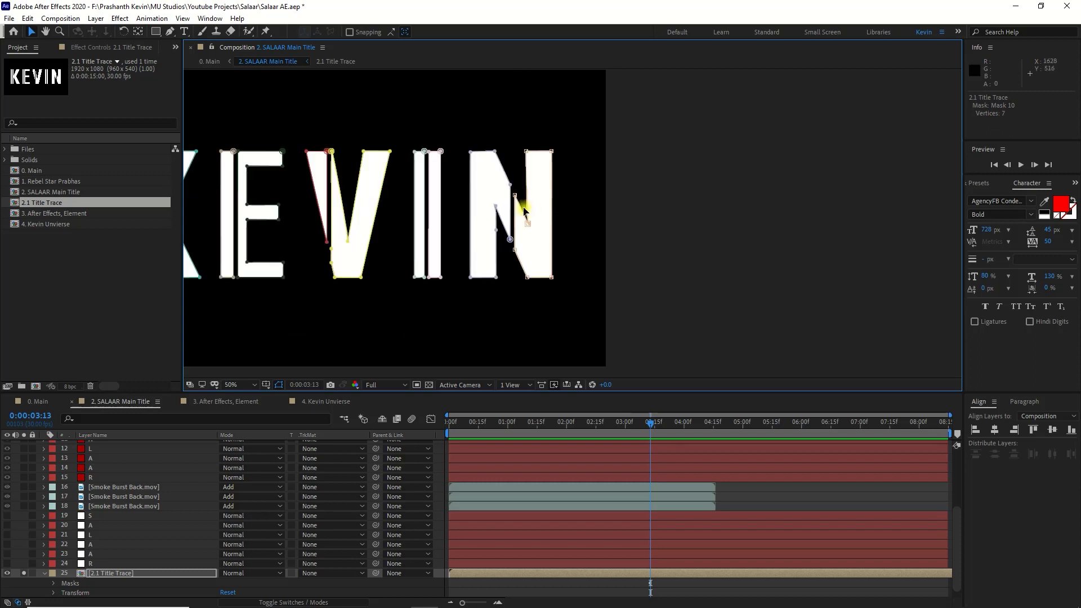
scroll(608, 205, "left", 5)
left_click(145, 592)
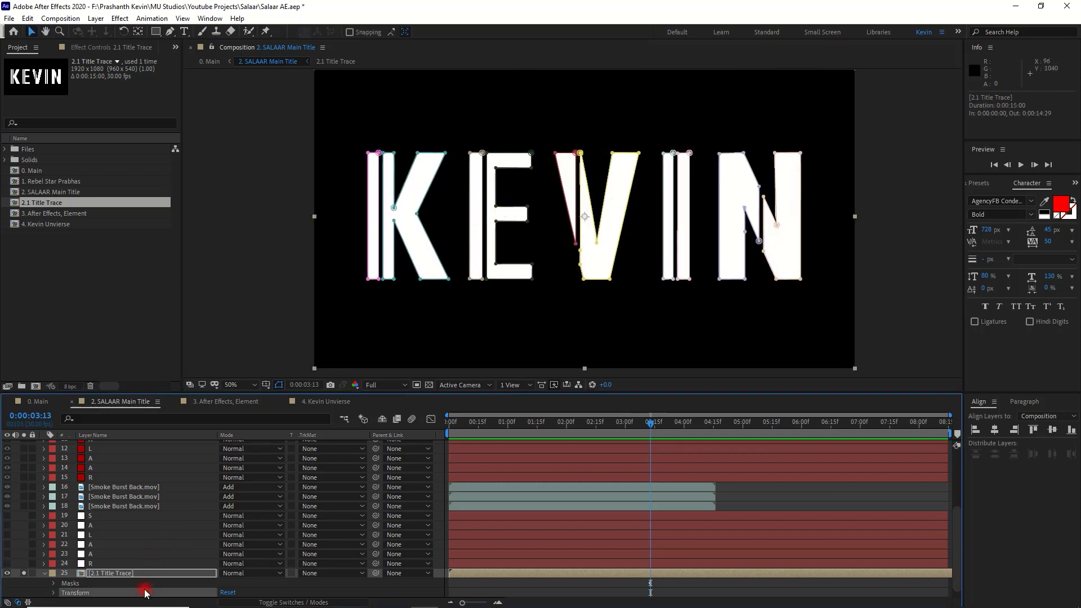
Solo the S letter layer instead of the 2.1 Title Trace layer
left_click(96, 518)
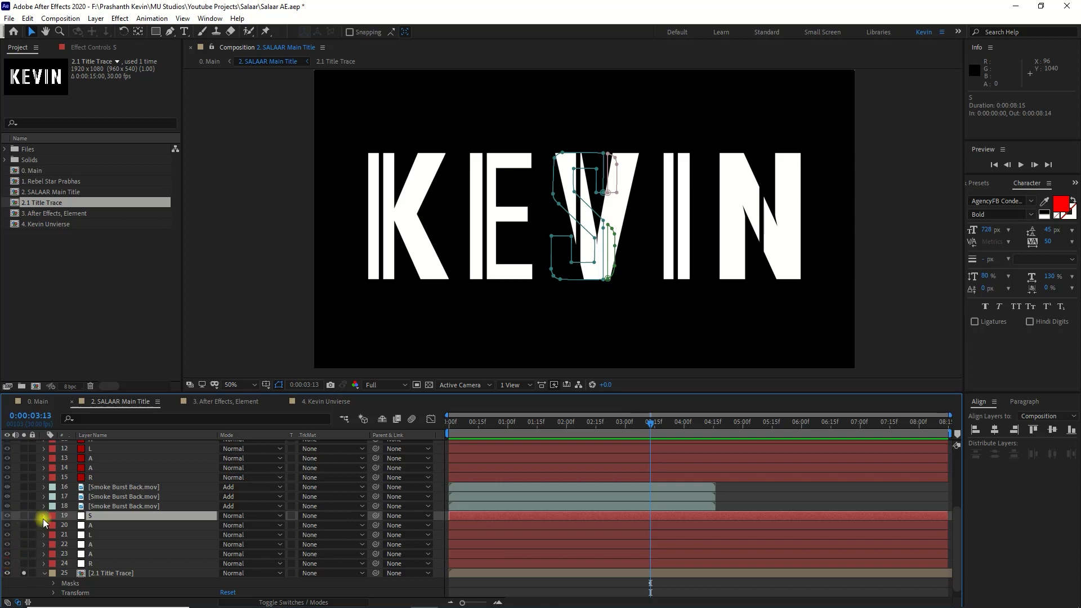
left_click(23, 515)
left_click(23, 516)
left_click(24, 574)
left_click(106, 573)
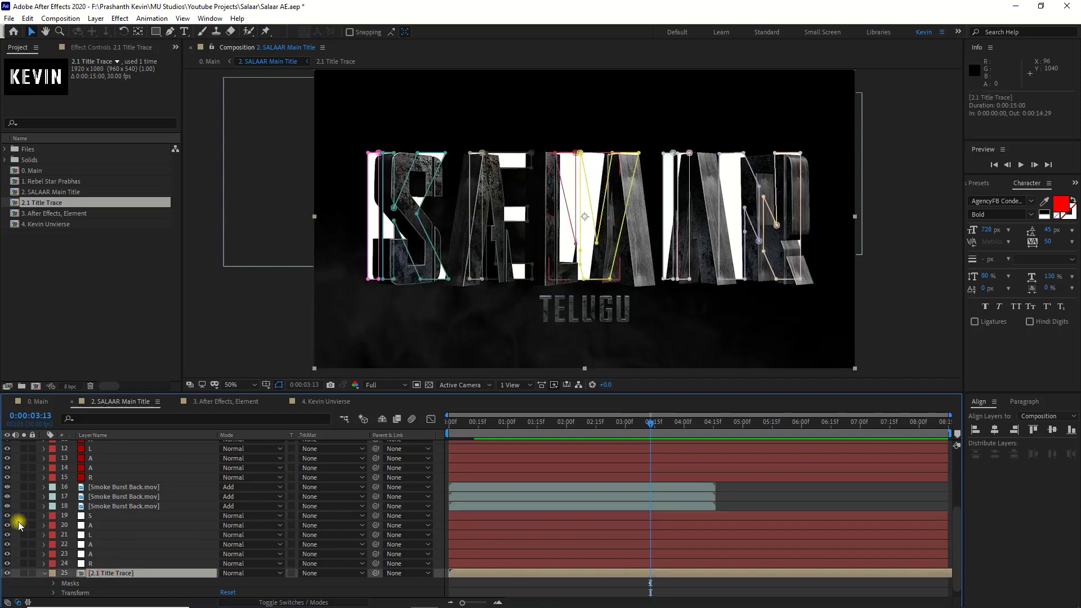
left_click(22, 515)
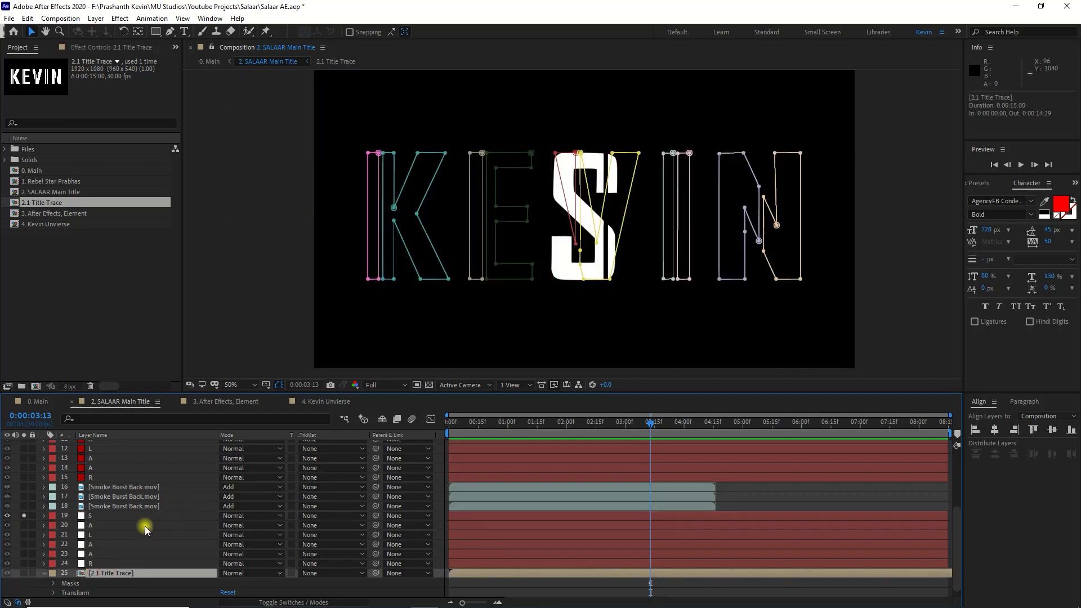
Select Mask 1 and Mask 2, the K outlines, on the 2.1 Title Trace layer
scroll(137, 552, "down", 1)
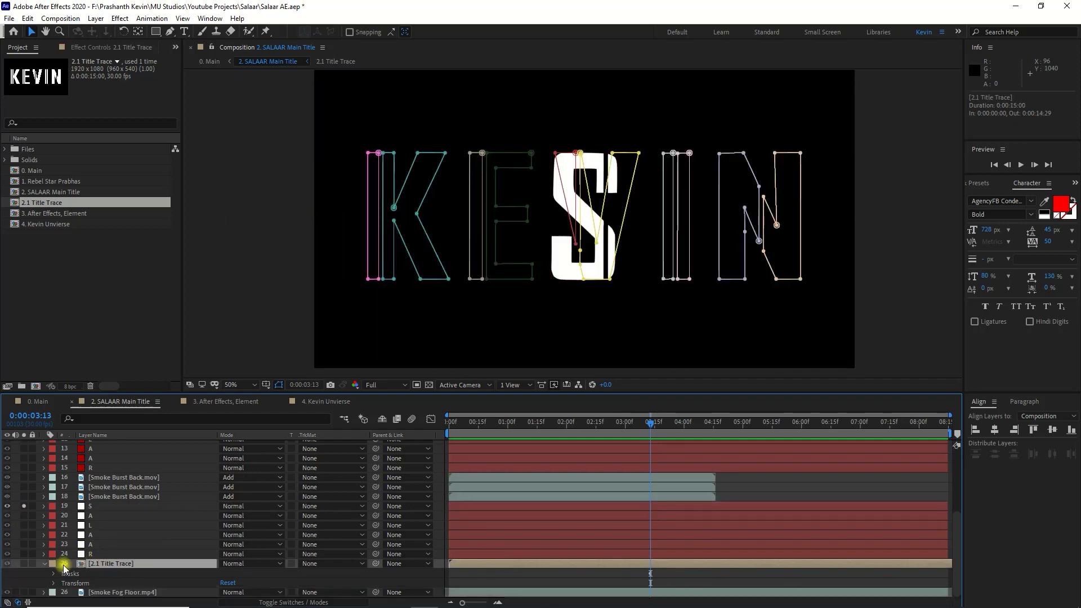
left_click(54, 574)
left_click(83, 507)
left_click(104, 516)
left_click(107, 510)
left_click(110, 515, "shift")
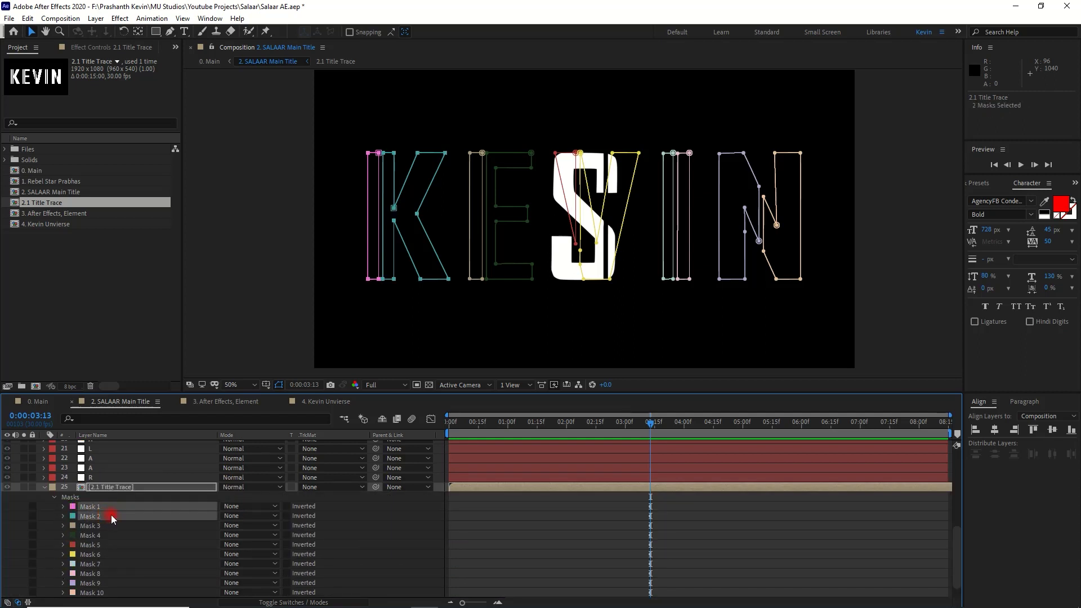
Replace the S layer's original letter mask with the K's two masks
scroll(93, 464, "up", 1)
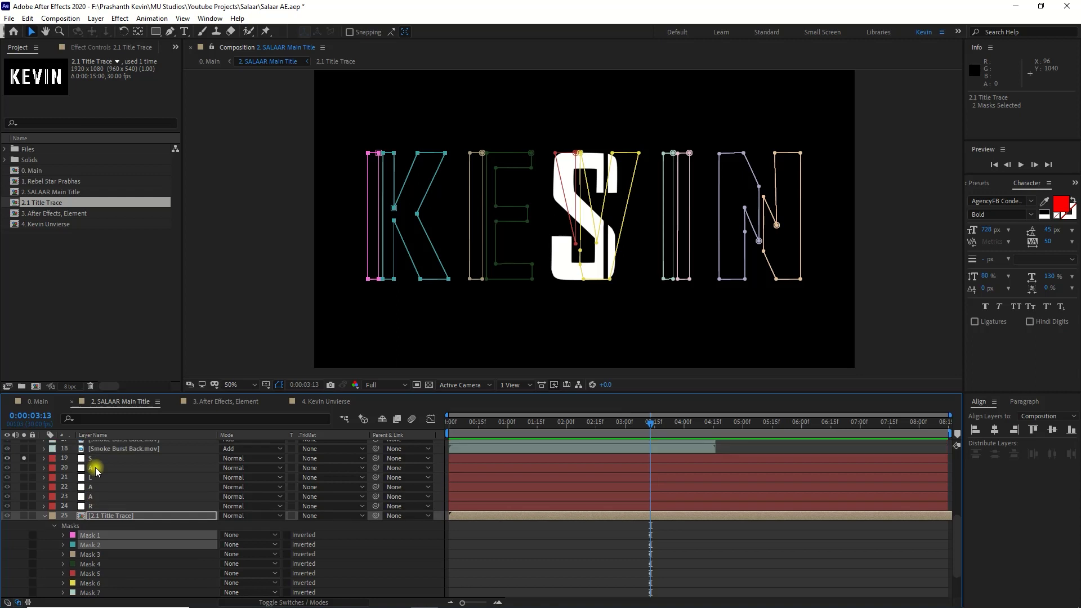
left_click(93, 467)
left_click(91, 458)
left_click(44, 458)
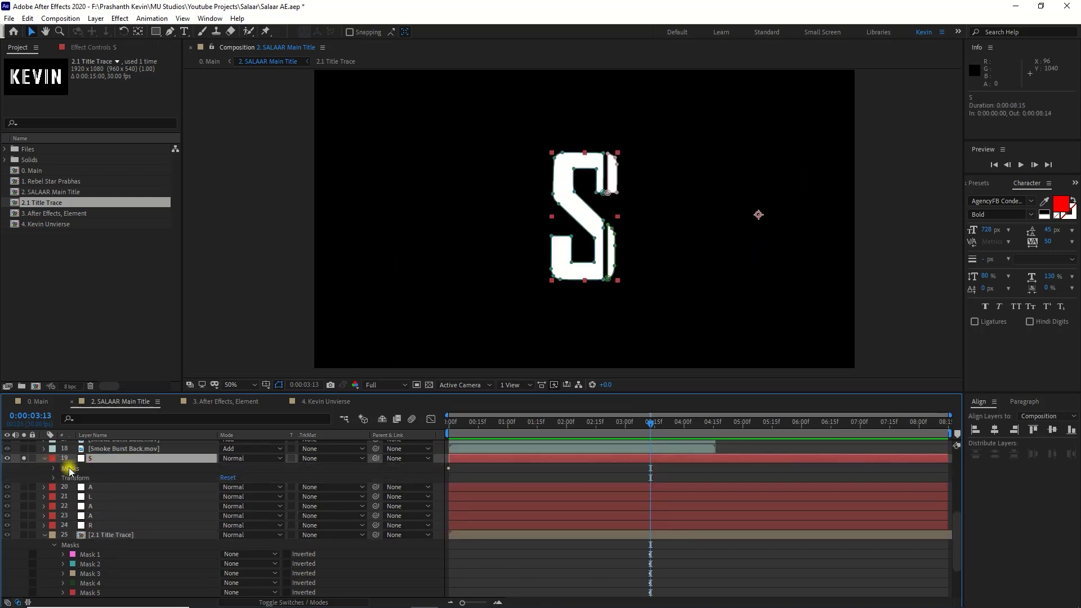
key("Delete")
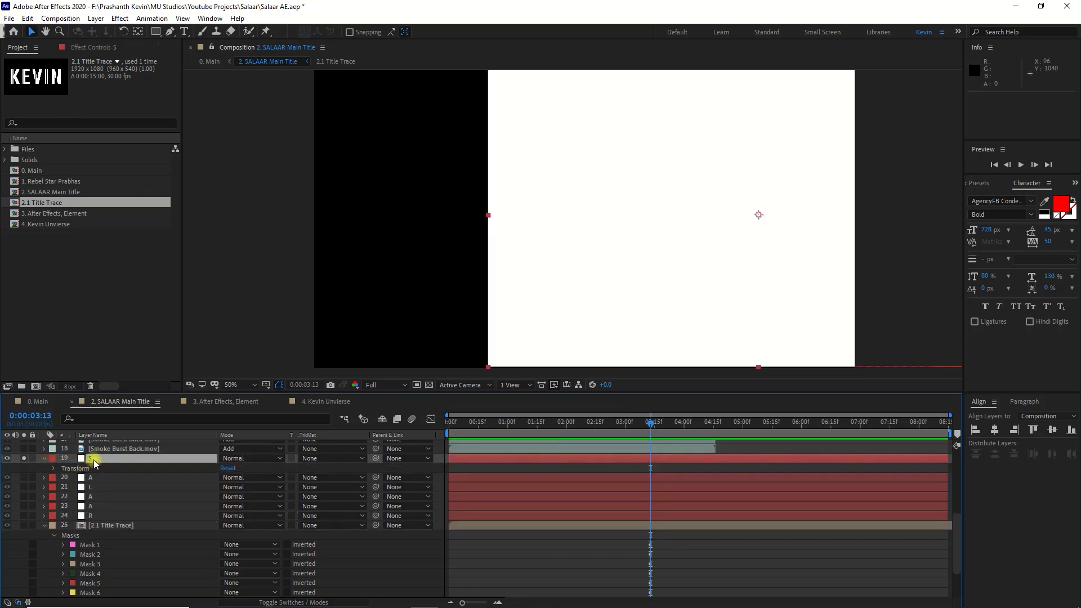
key("ctrl+z")
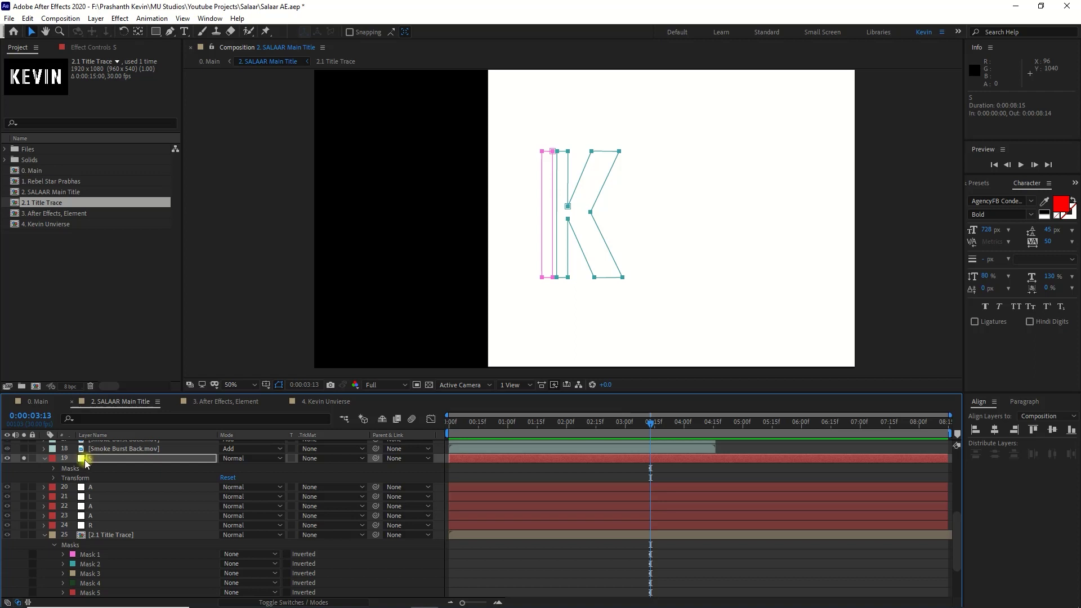
Set both K masks on the S layer to Add and collapse the layer
left_click(45, 459)
left_click(45, 459)
left_click(55, 469)
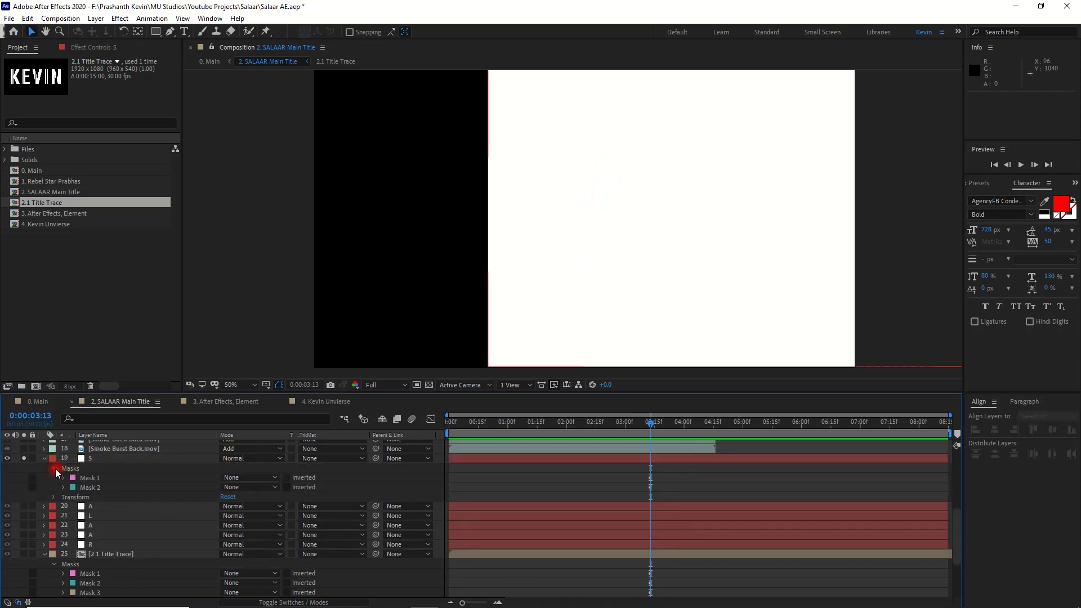
left_click(194, 477)
left_click(208, 488, "shift")
left_click(247, 477)
left_click(245, 501)
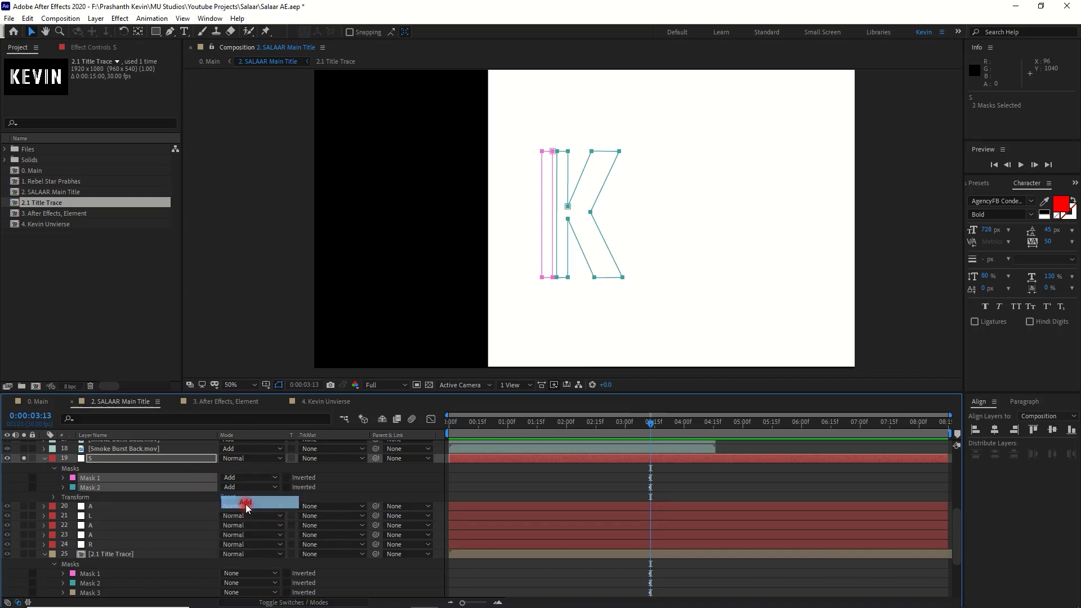
left_click(473, 488)
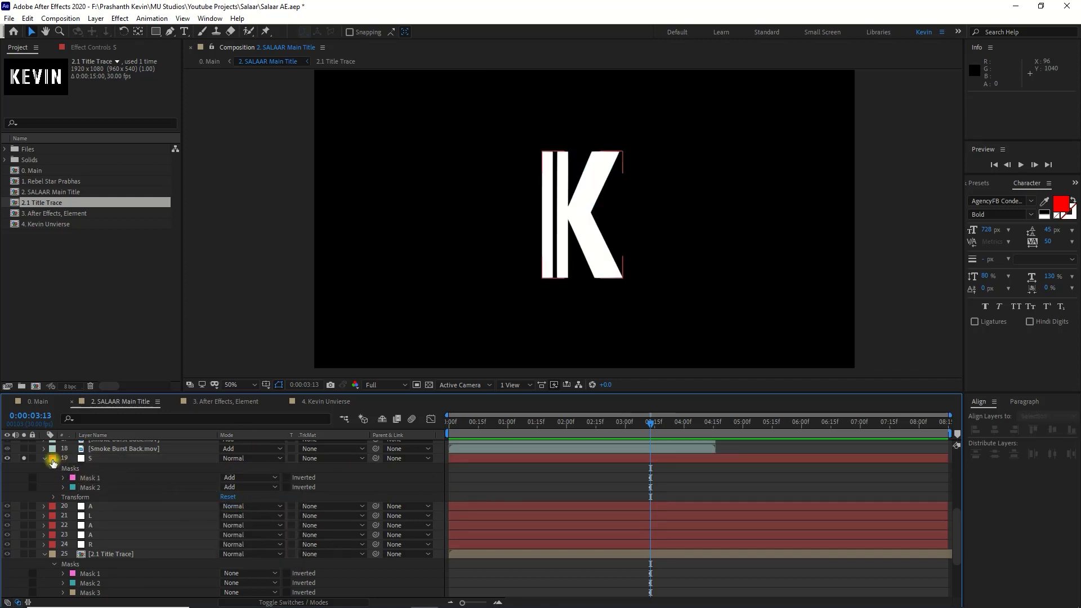
left_click(44, 458)
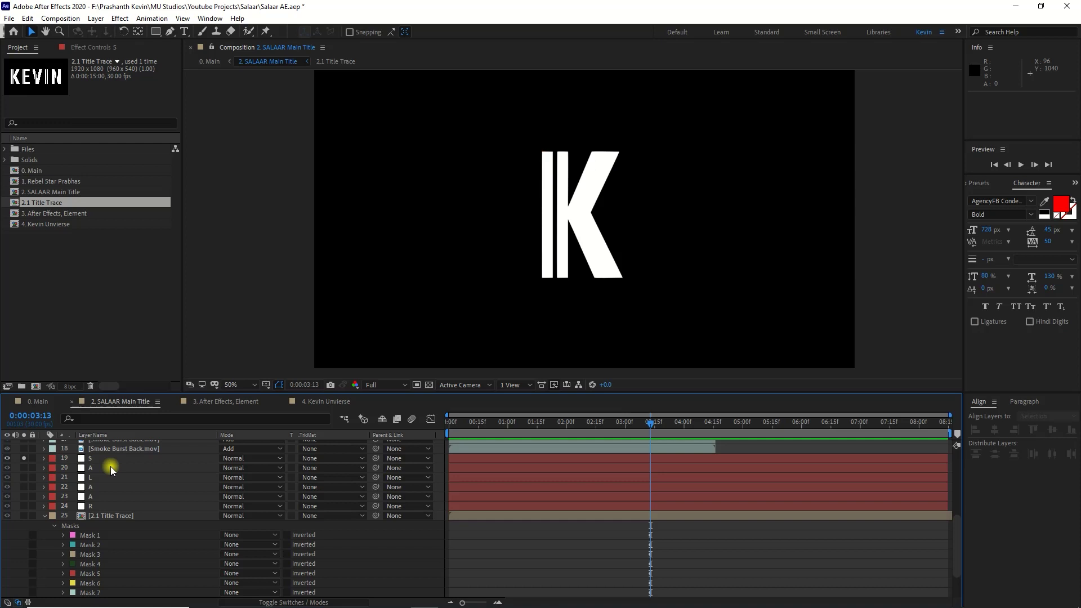
left_click(99, 466)
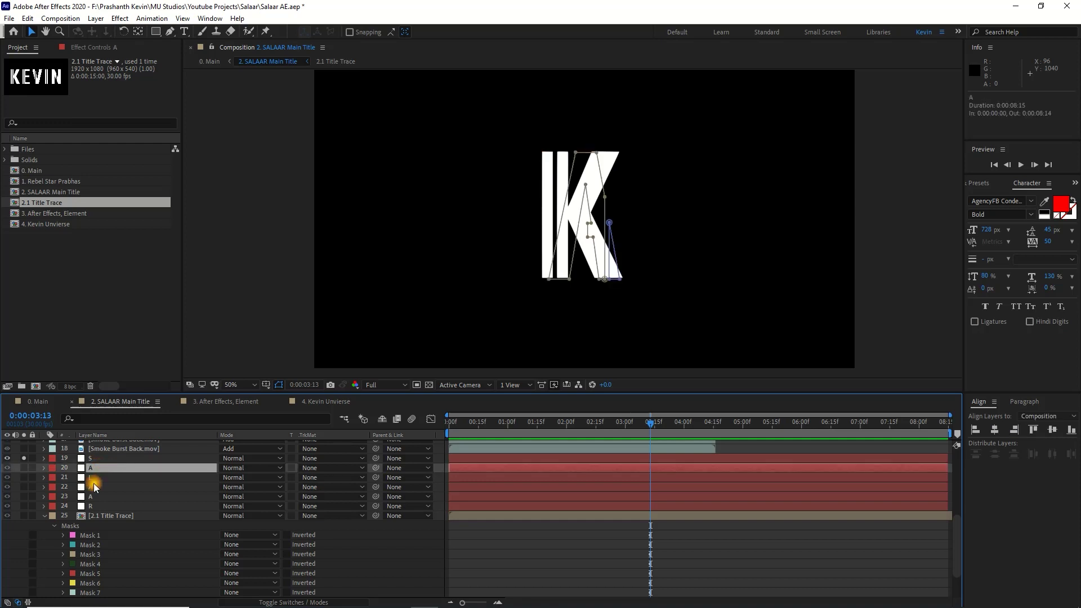
Select Mask 3 and Mask 4, the E outlines, on the 2.1 Title Trace layer
left_click(100, 537)
left_click(101, 546)
left_click(100, 555)
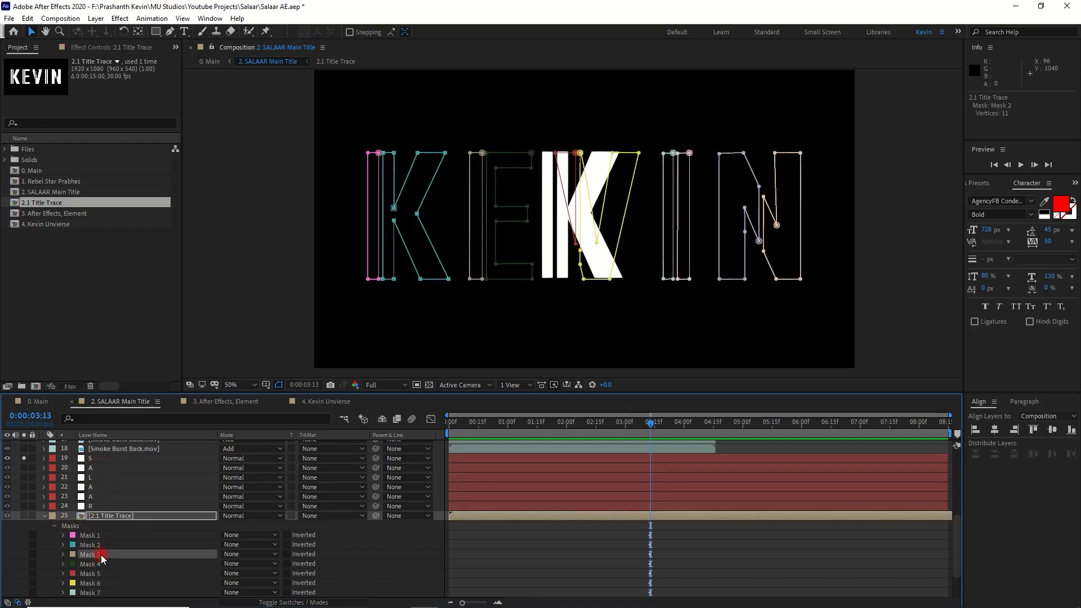
left_click(103, 565)
left_click(102, 556)
left_click(102, 565, "shift")
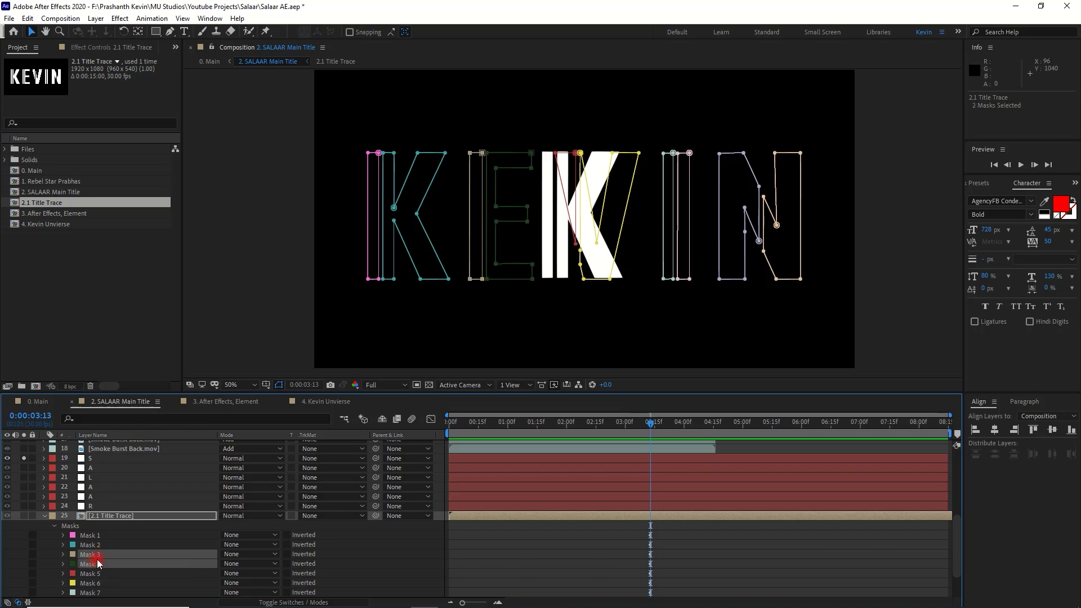
Solo layer 20 A and delete its old letter mask
left_click(90, 467)
left_click(23, 468)
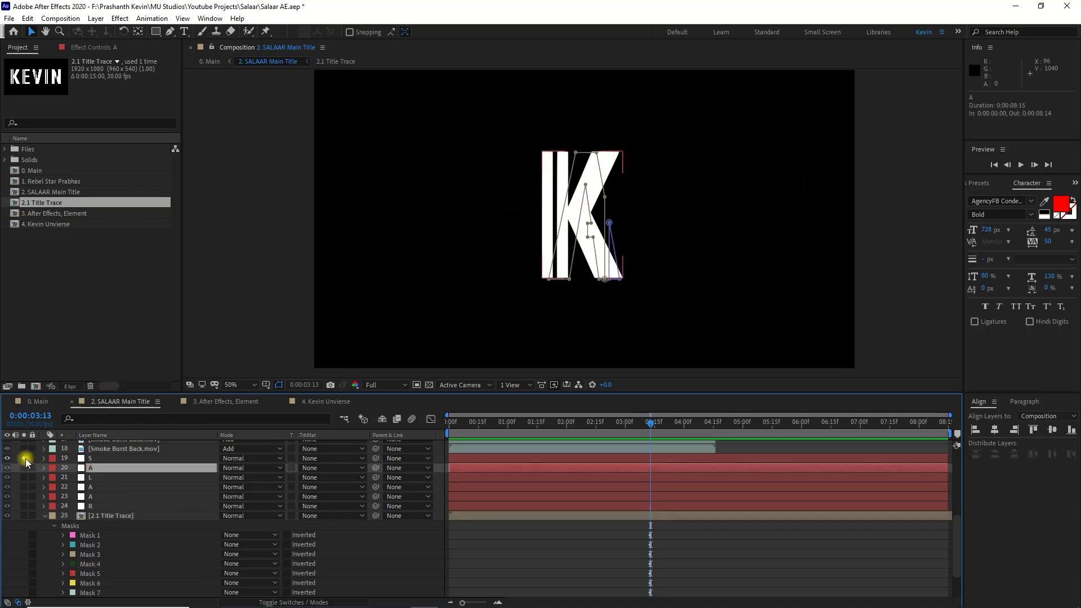
left_click(44, 468)
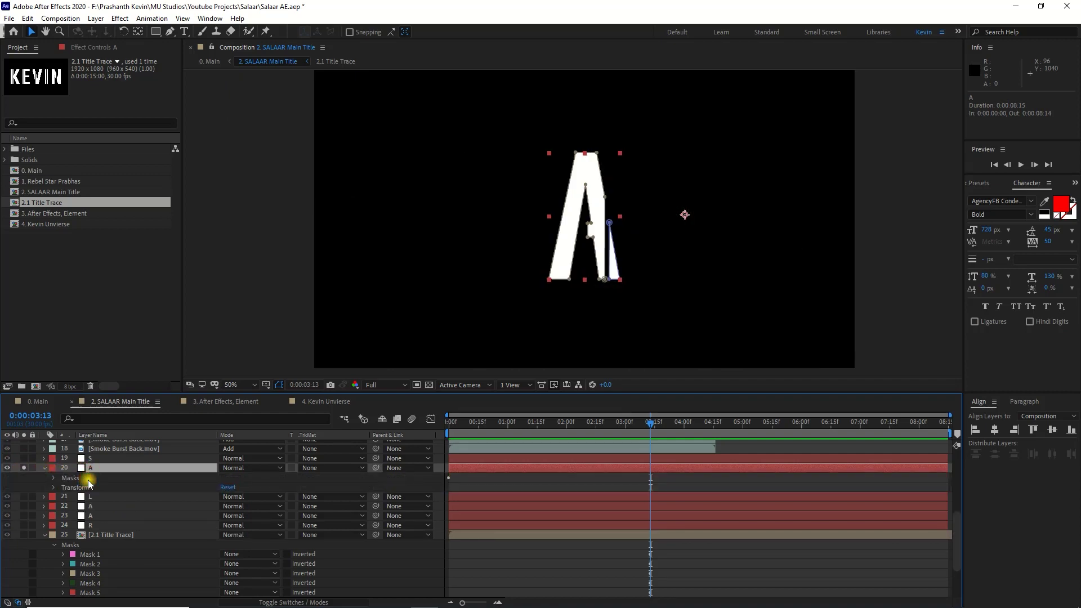
left_click(53, 479)
key("Delete")
Paste the E masks into layer 20, set them to Add, and collapse the layer
left_click(101, 468)
key("ctrl+v")
left_click(250, 496)
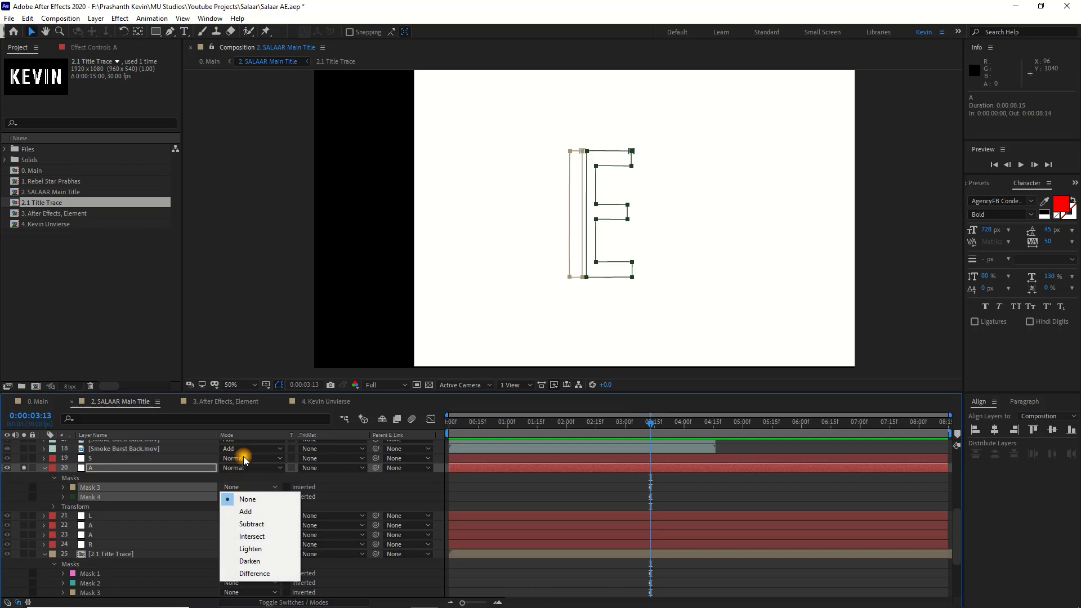
left_click(239, 510)
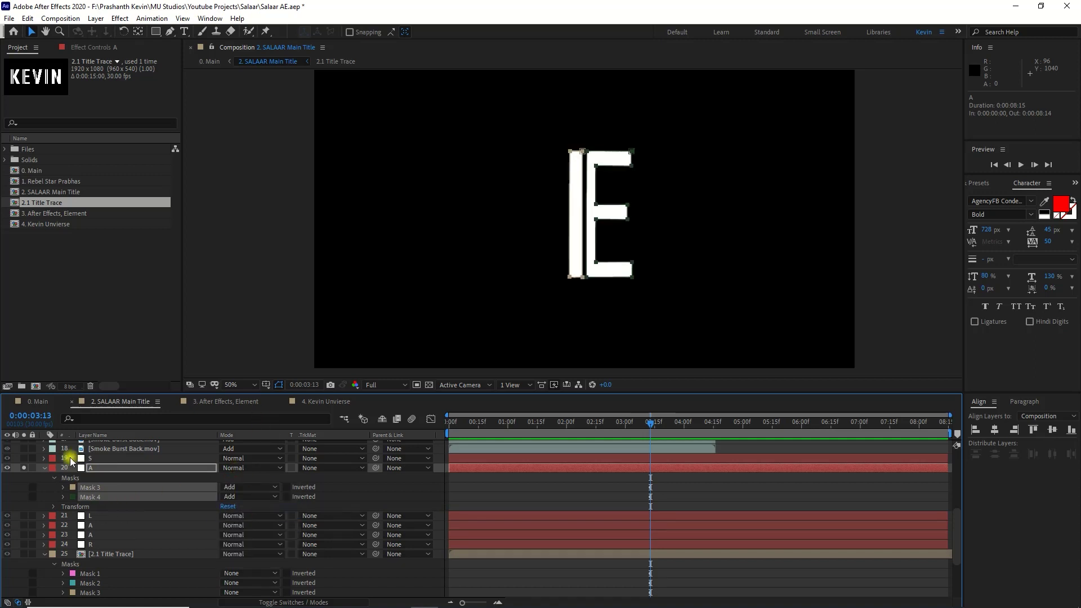
left_click(44, 468)
left_click(24, 477)
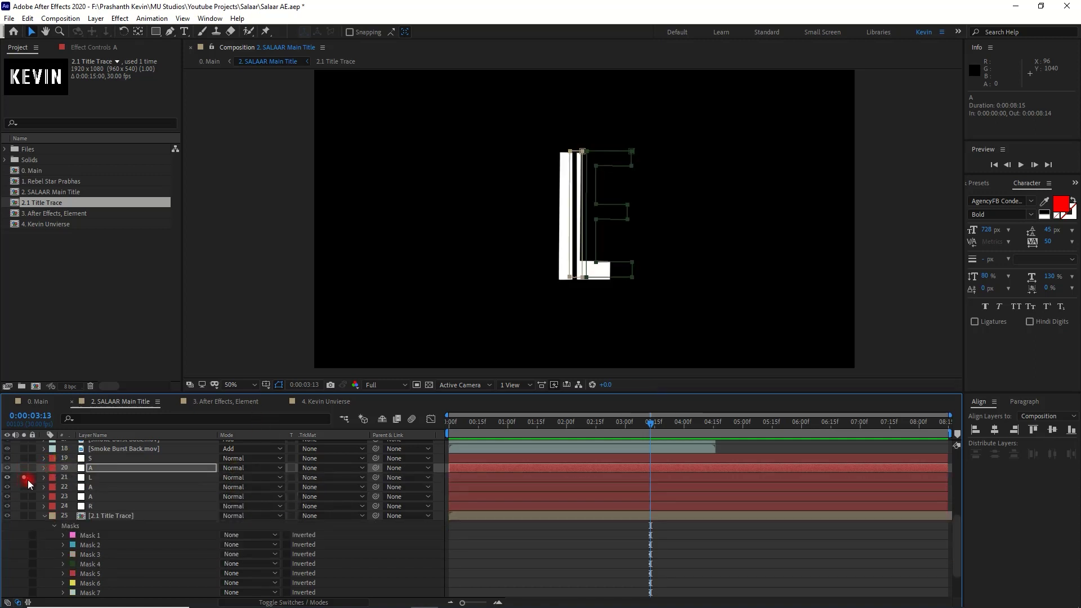
Solo the L layer and select the V outline Masks 5 and 6 on the title trace
left_click(95, 477)
scroll(99, 549, "down", 2)
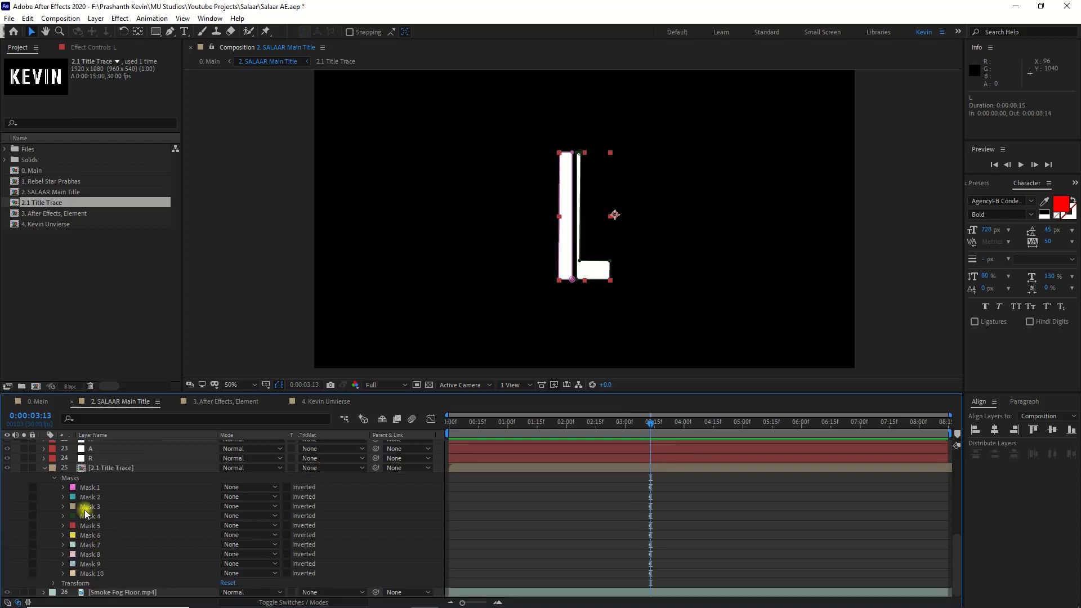
left_click(100, 493)
left_click(106, 515)
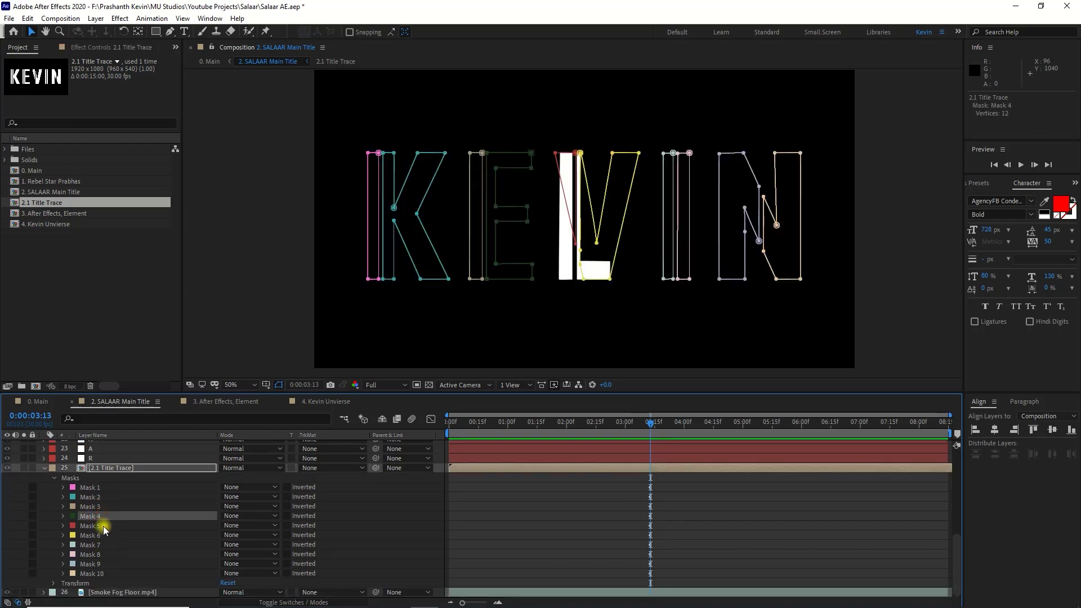
left_click(103, 526)
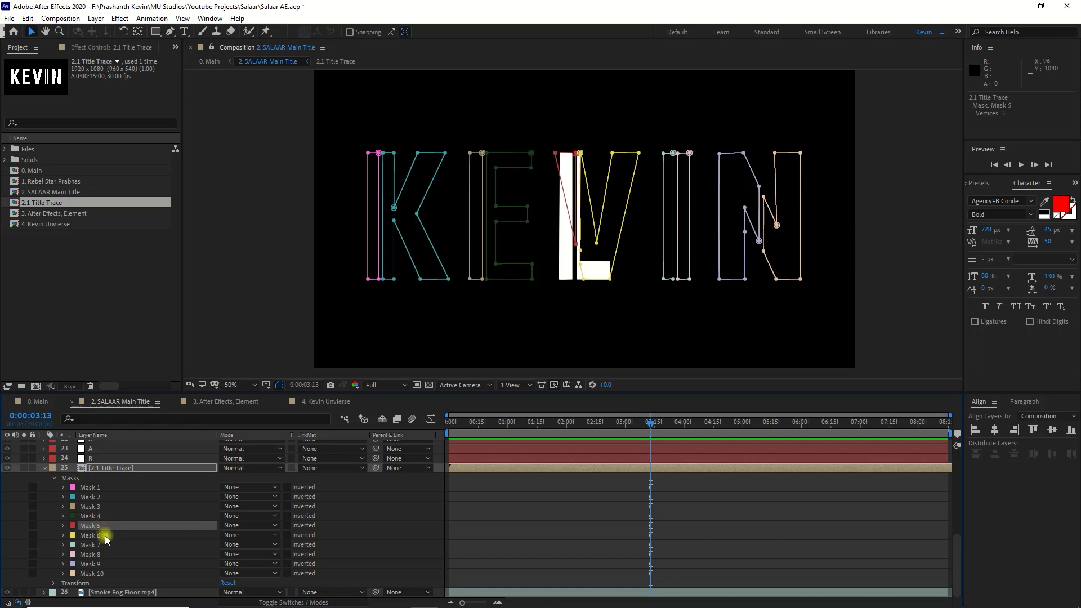
left_click(105, 535, "shift")
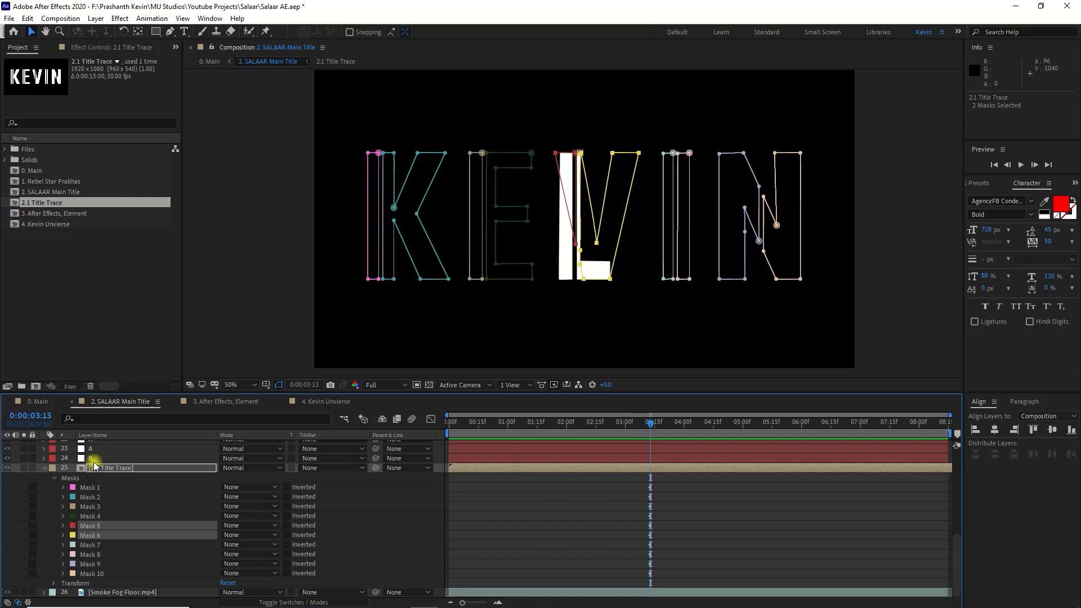
Delete the L layer's old letter mask
scroll(94, 491, "up", 3)
left_click(94, 487)
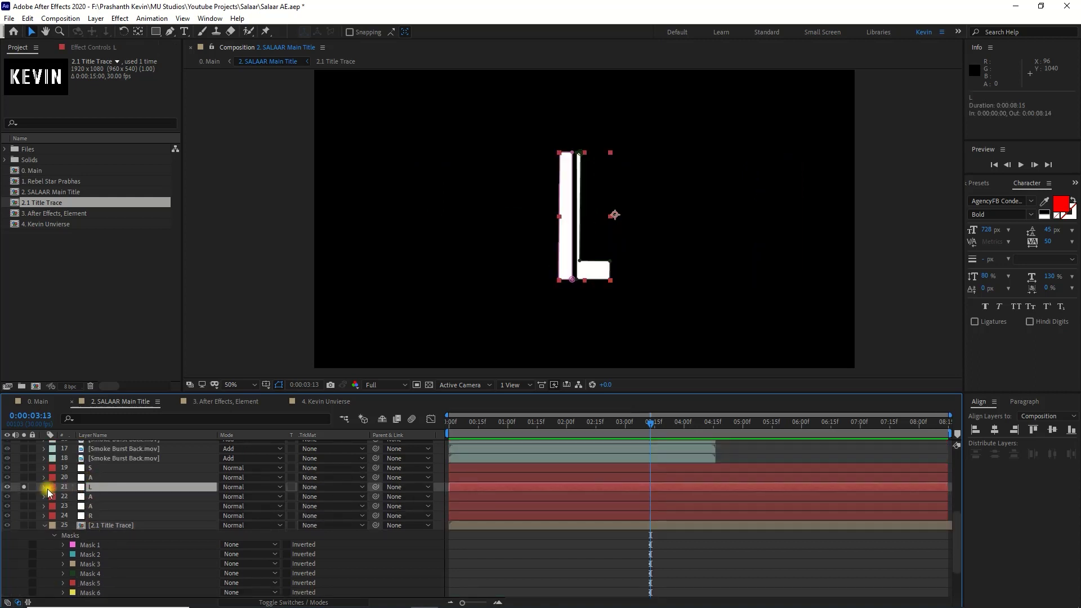
left_click(45, 487)
left_click(54, 497)
left_click(84, 507)
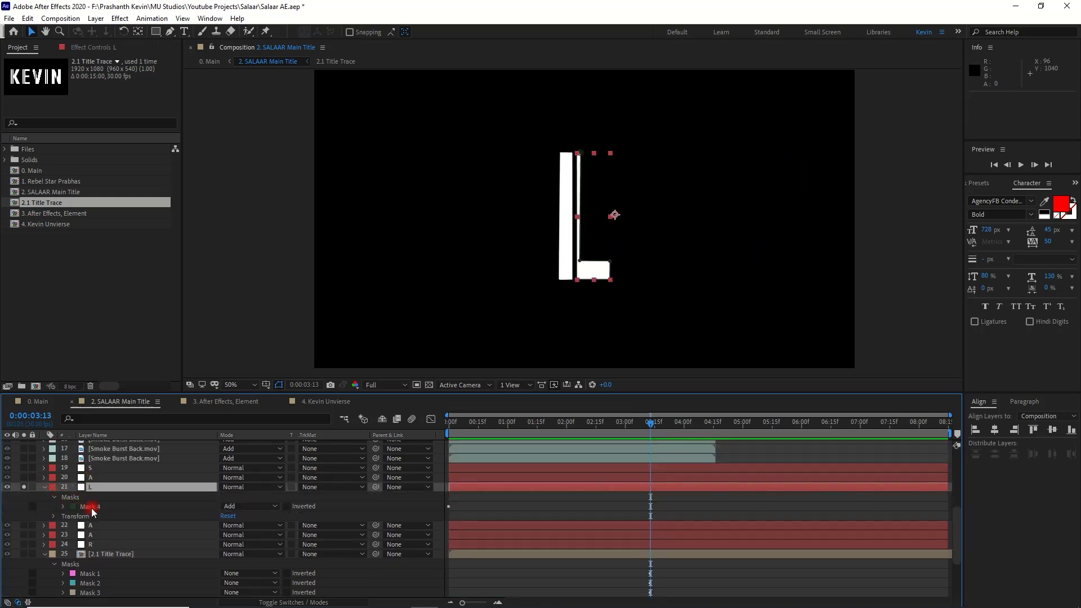
key("Delete")
Paste the V masks into layer 21, set them to Add, and collapse the layer
key("ctrl+v")
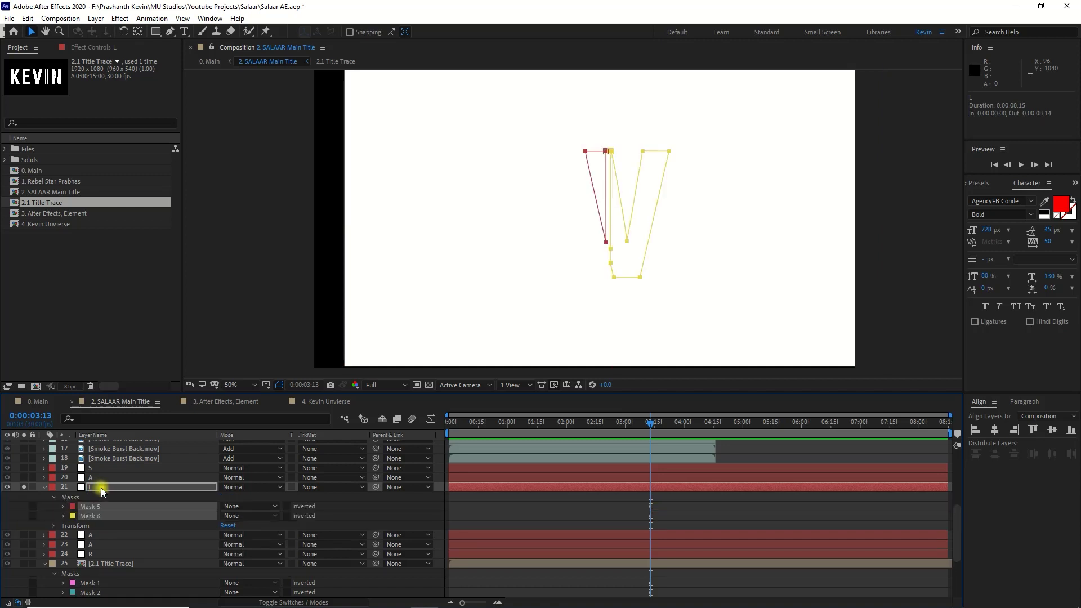
left_click(250, 516)
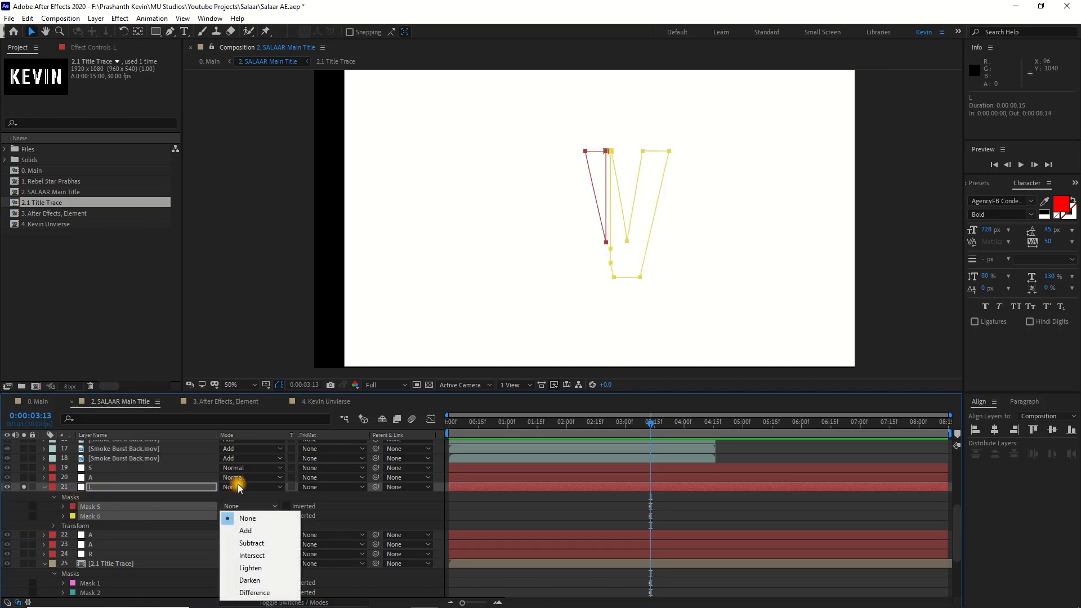
left_click(249, 529)
left_click(43, 487)
left_click(25, 488)
left_click(103, 487)
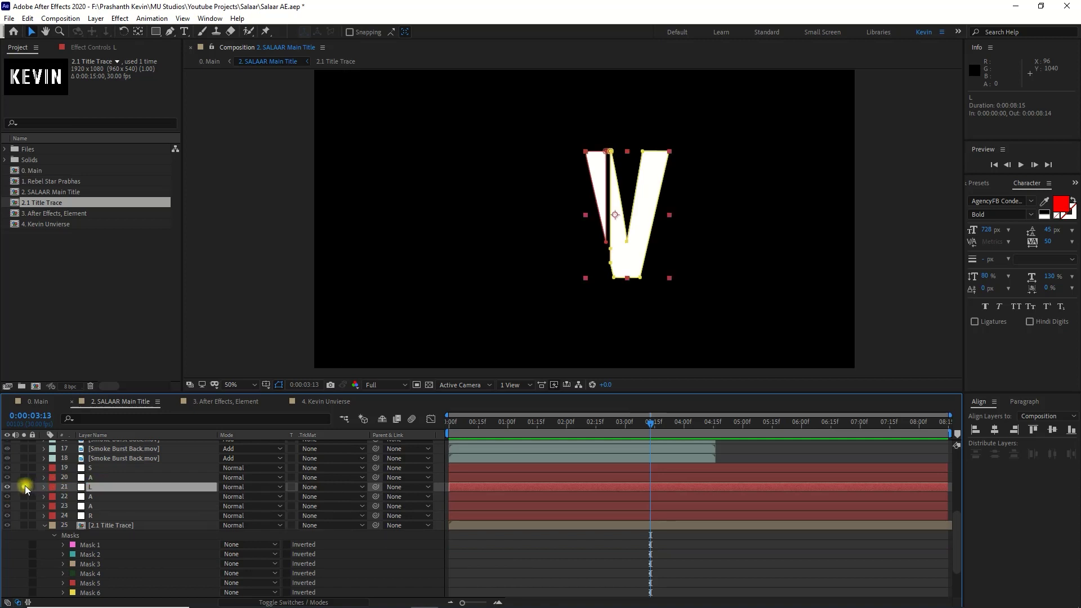
left_click(24, 485)
left_click(25, 494)
left_click(102, 495)
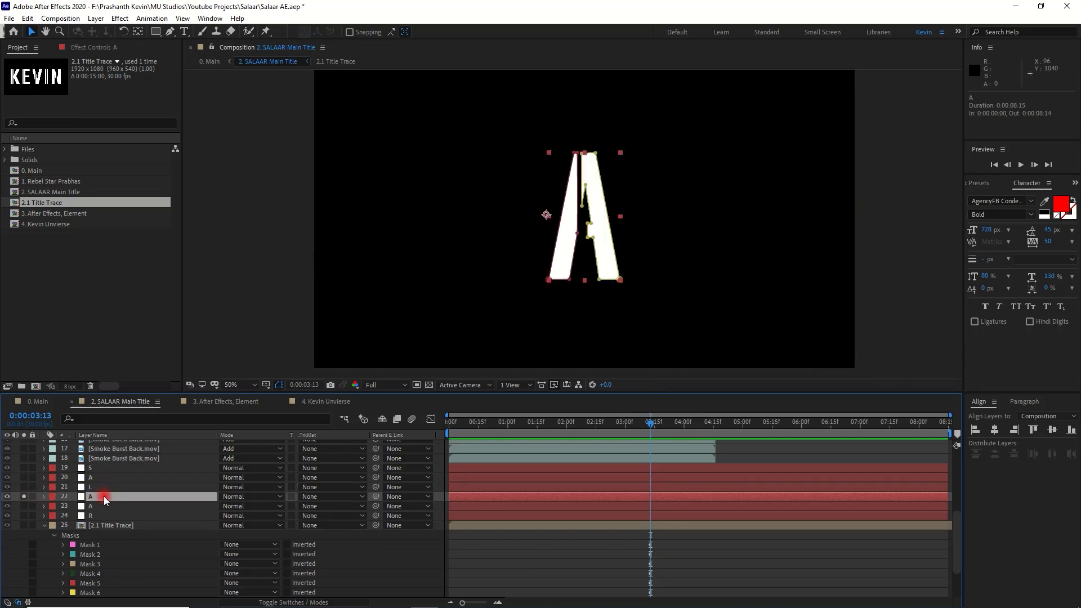
Select the I outline Masks 7 and 8 on the 2.1 Title Trace layer
scroll(93, 544, "down", 1)
left_click(93, 555)
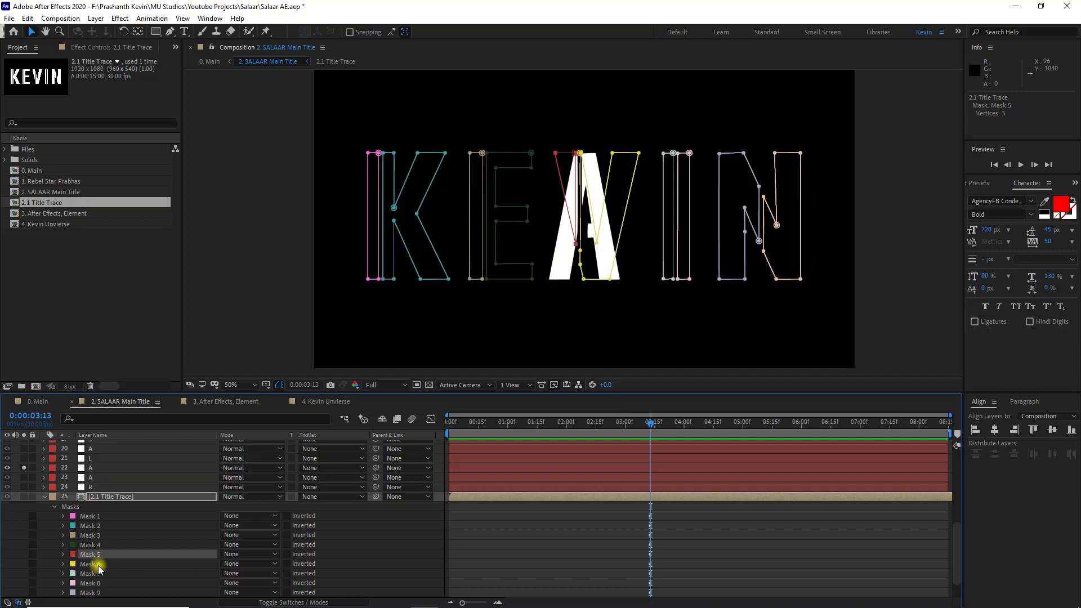
left_click(99, 564)
left_click(101, 573)
scroll(103, 576, "down", 1)
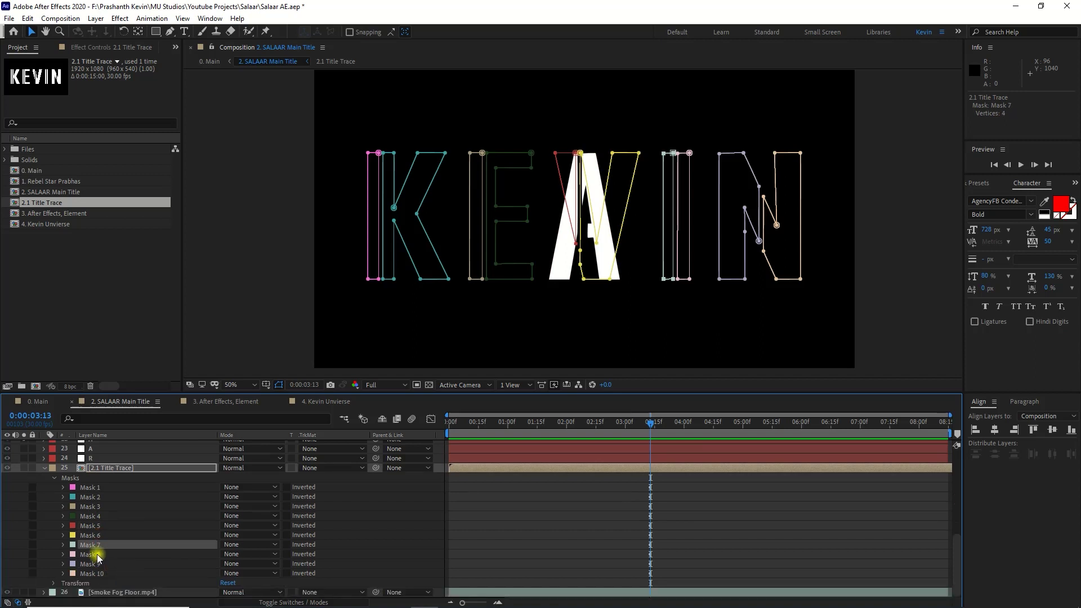
scroll(109, 553, "up", 2)
Replace layer 22's old A mask with the I masks set to Add, then un-solo it
left_click(89, 496)
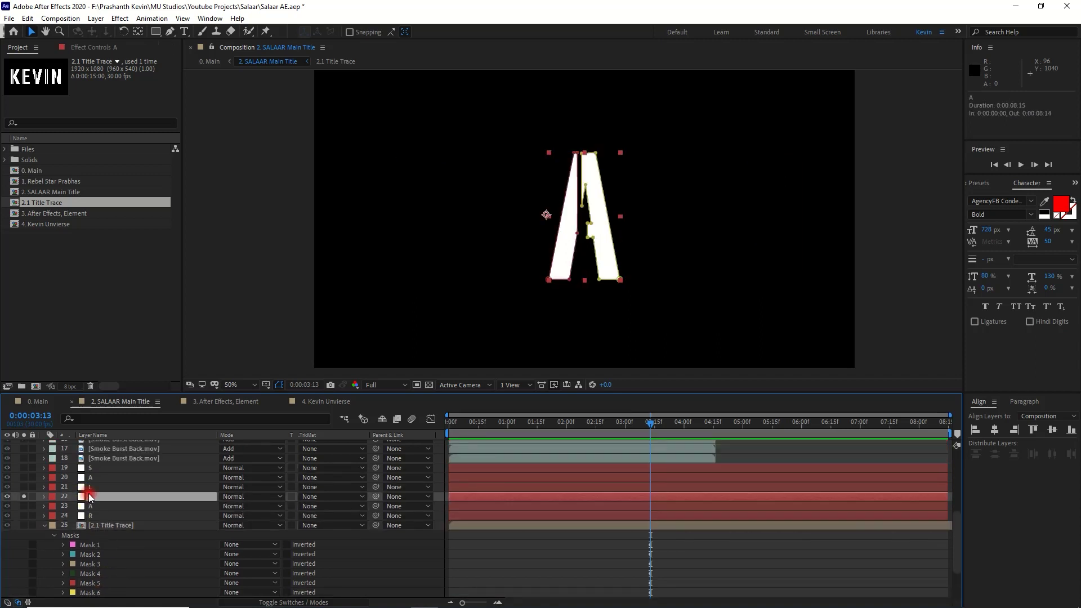
left_click(45, 495)
left_click(53, 507)
left_click(79, 508)
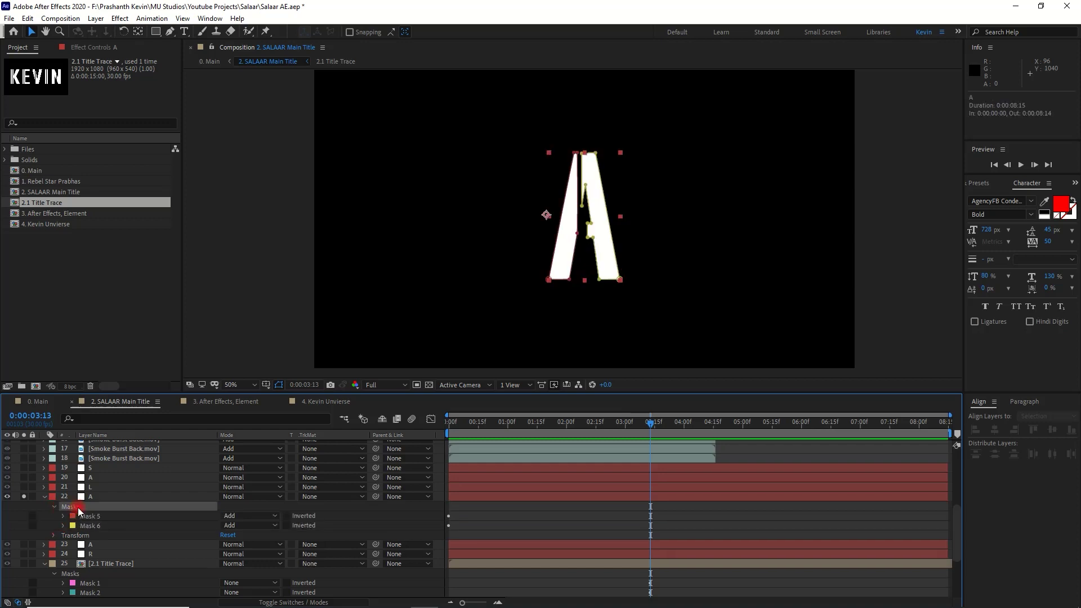
key("Delete")
key("ctrl+v")
left_click(230, 517)
left_click(242, 446)
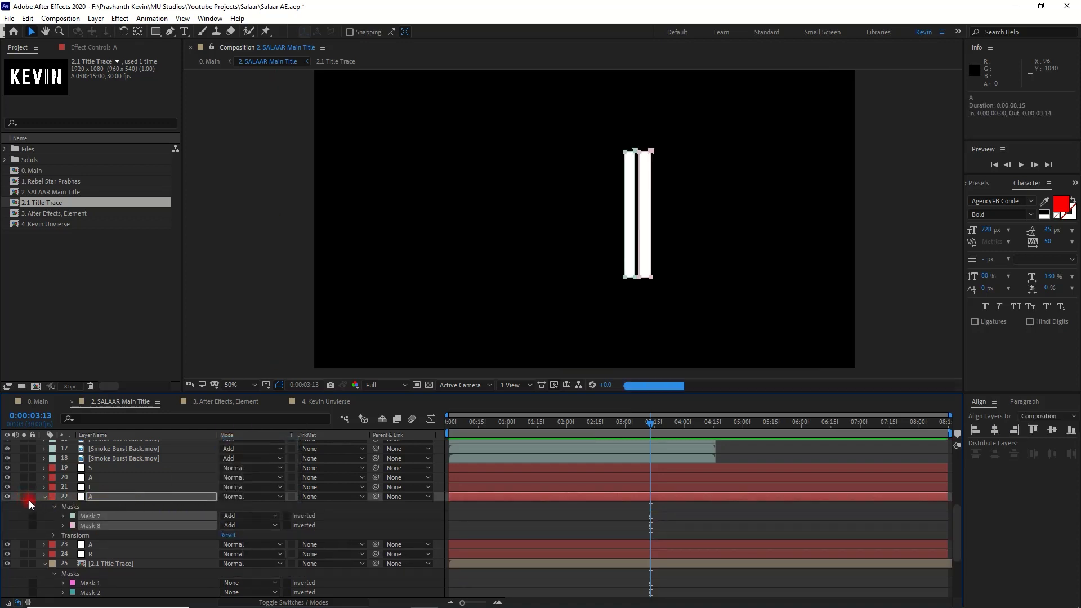
left_click(27, 498)
left_click(45, 497)
Solo layer 23 A and select the N outline Masks 9 and 10 on the title trace
left_click(24, 506)
left_click(87, 506)
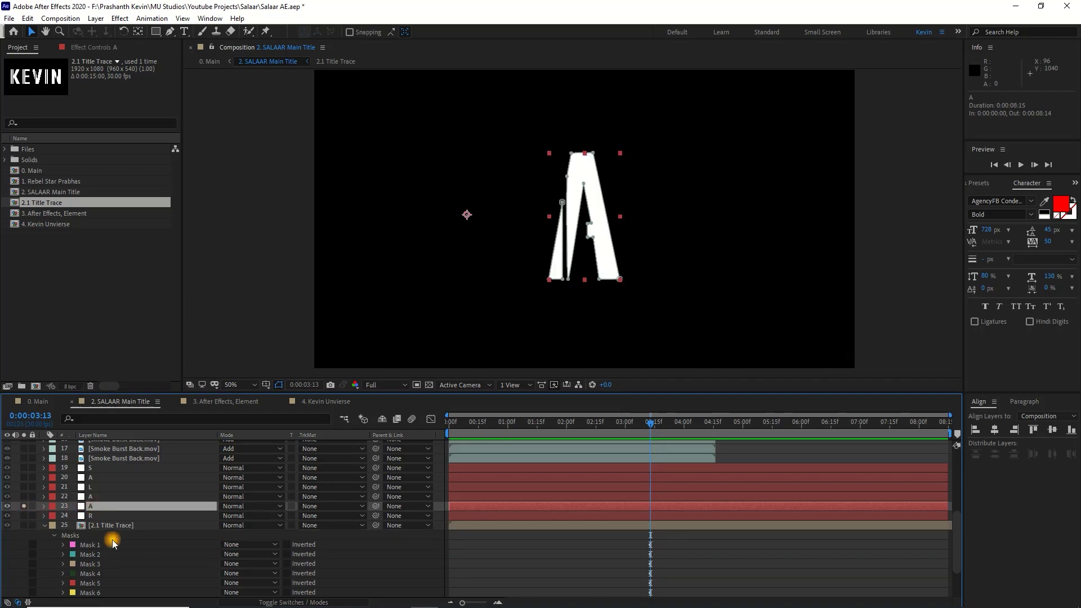
scroll(112, 542, "down", 2)
left_click(96, 564)
left_click(98, 572)
left_click(97, 565)
left_click(99, 575, "shift")
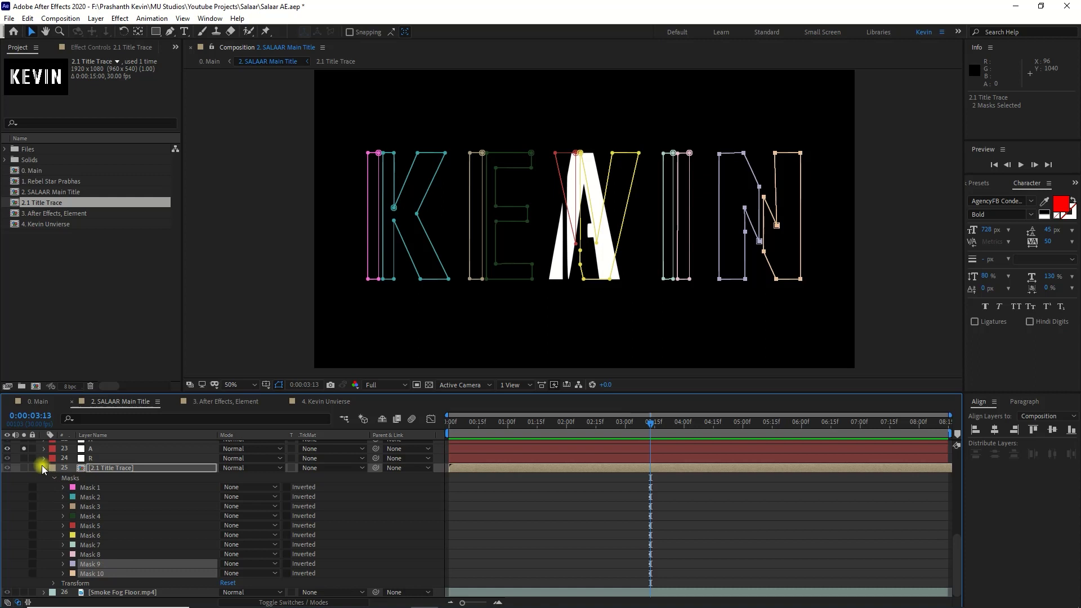
left_click(44, 468)
Replace layer 23's old Mask 11 with the N masks set to Add, then un-solo it
left_click(90, 563)
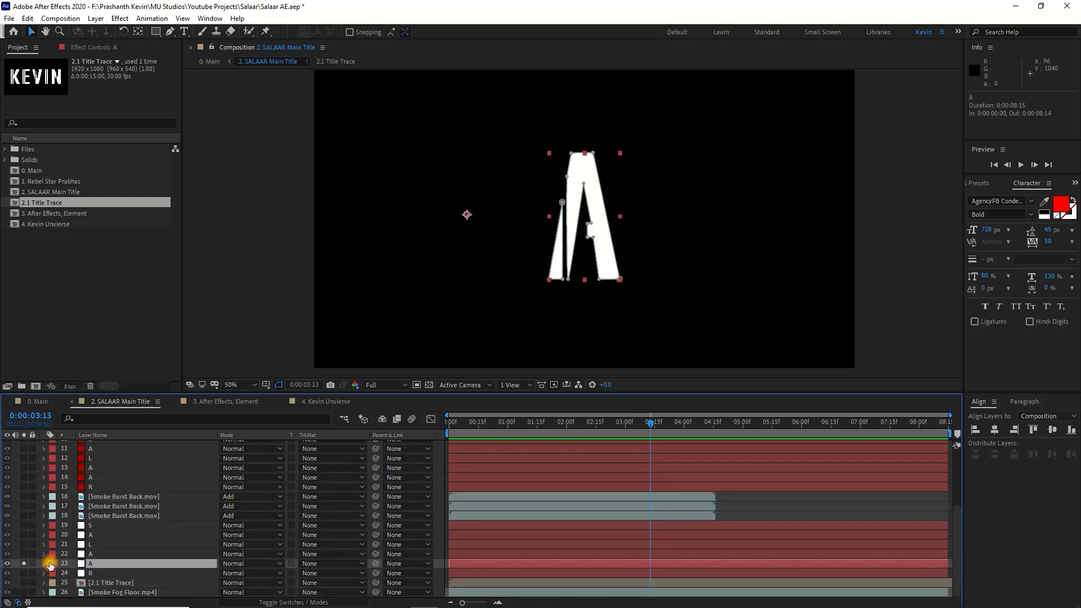
left_click(44, 564)
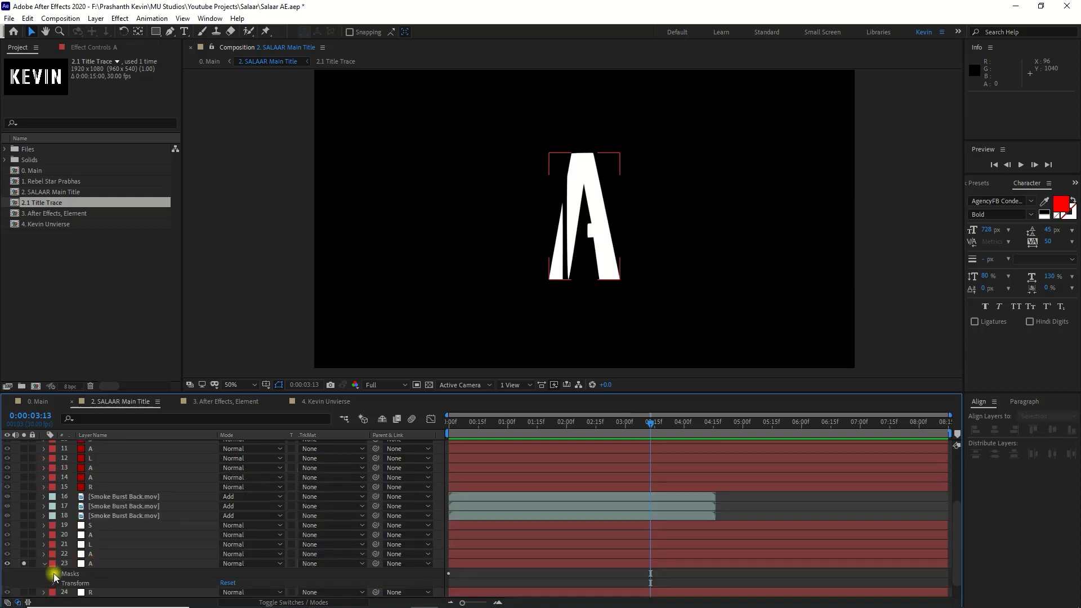
left_click(54, 574)
scroll(90, 572, "down", 1)
left_click(96, 555)
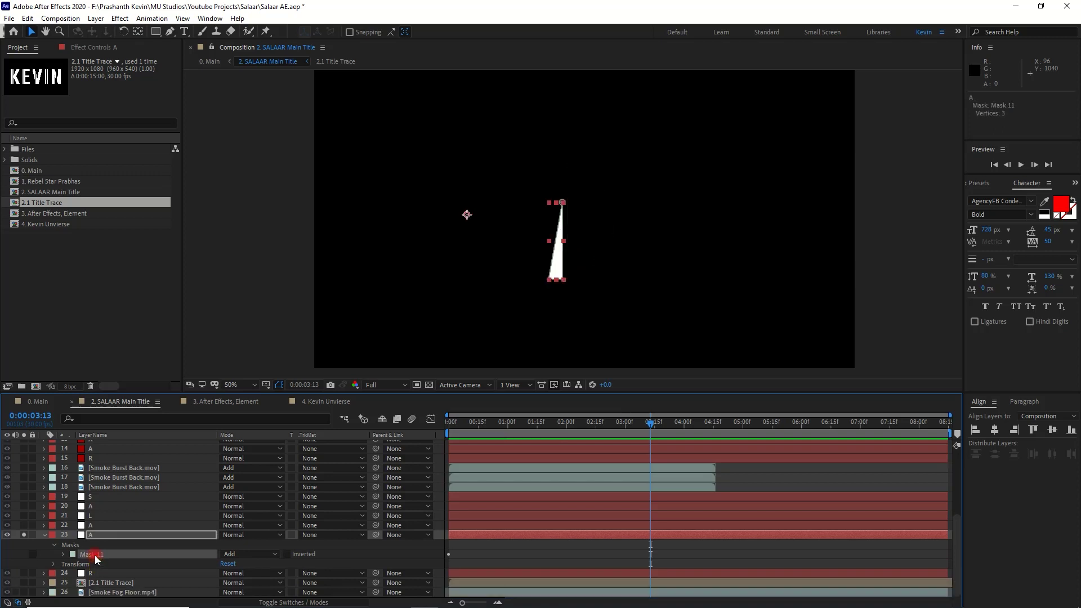
key("Delete")
key("ctrl+v")
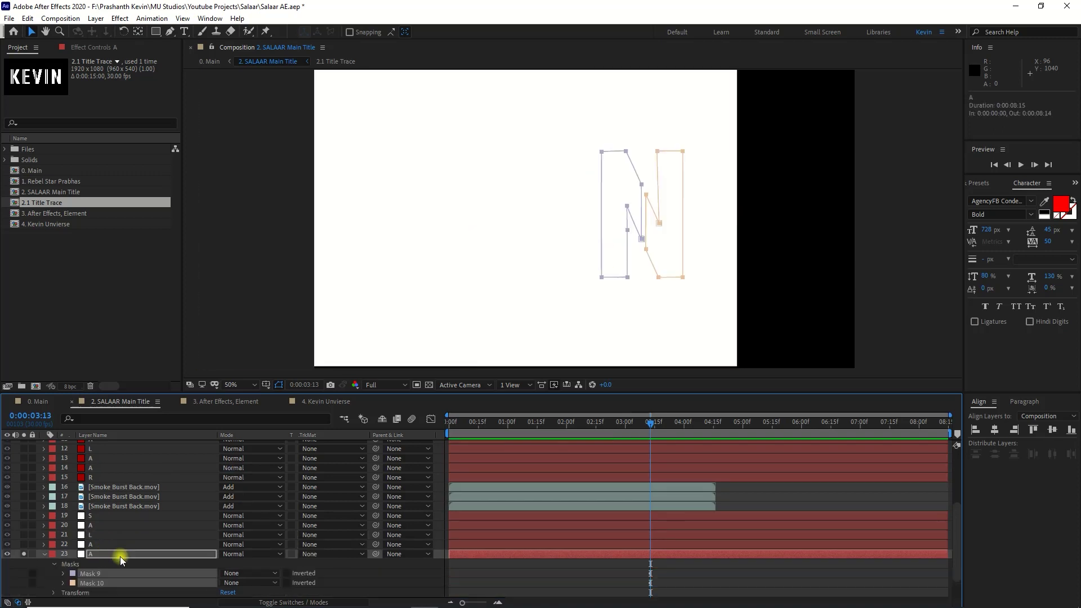
left_click(250, 573)
left_click(248, 501)
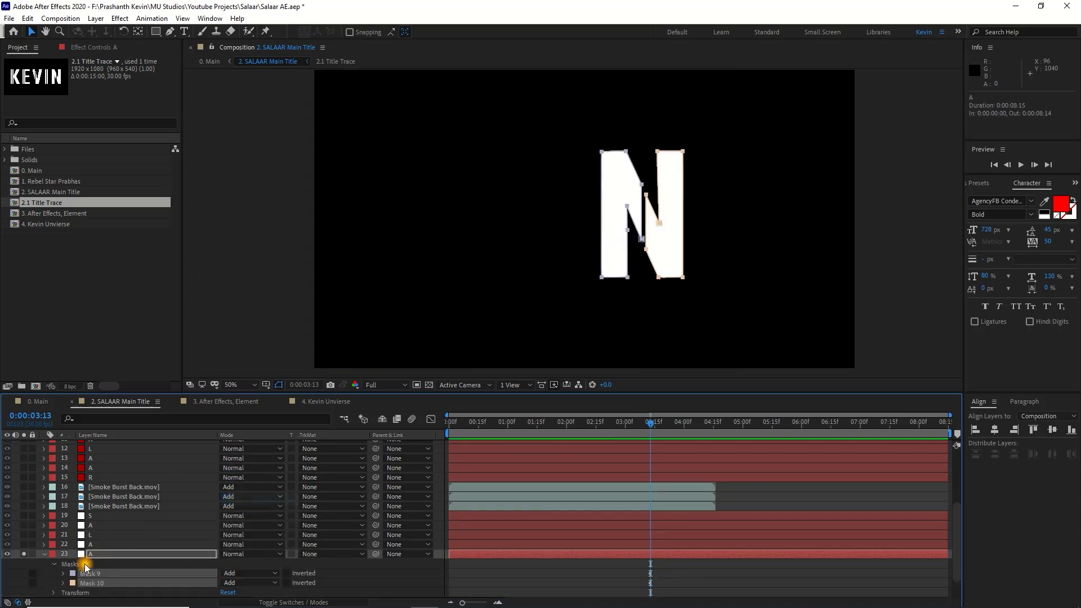
left_click(44, 554)
left_click(24, 563)
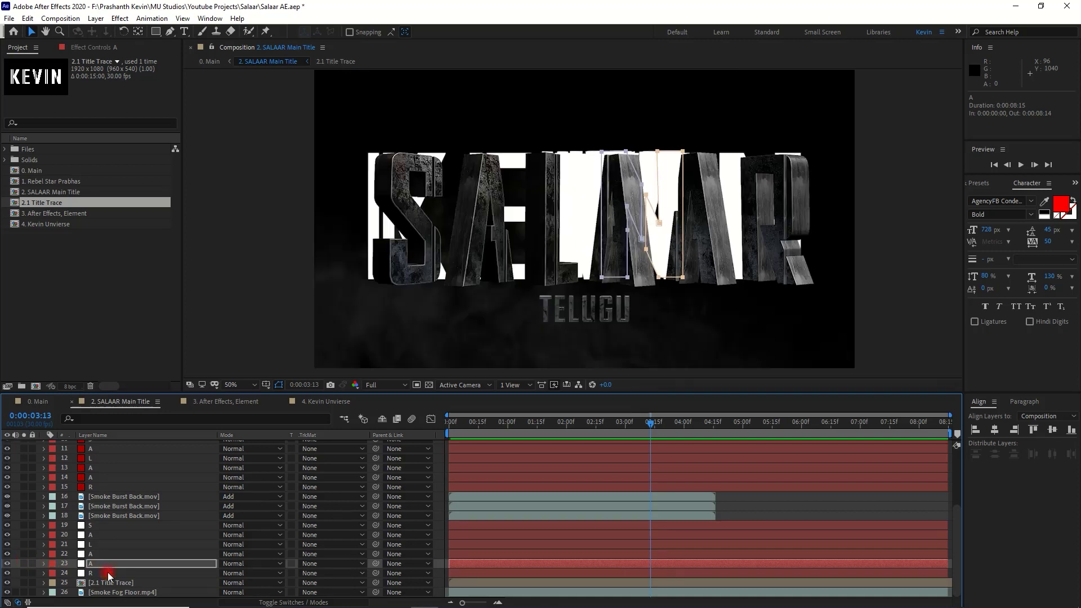
Delete the R letter layer and rename the S layer to K
left_click(107, 573)
key("Delete")
right_click(97, 538)
left_click(107, 534)
type("K")
key("Return")
Rename layers 20 and 21 to E and V
right_click(97, 544)
left_click(104, 549)
type("E")
key("Return")
right_click(97, 554)
left_click(116, 540)
type("V")
key("Return")
Rename layers 22 and 23 to I and N
right_click(97, 563)
left_click(115, 540)
type("I")
key("Return")
right_click(101, 573)
left_click(128, 553)
type("N")
key("Return")
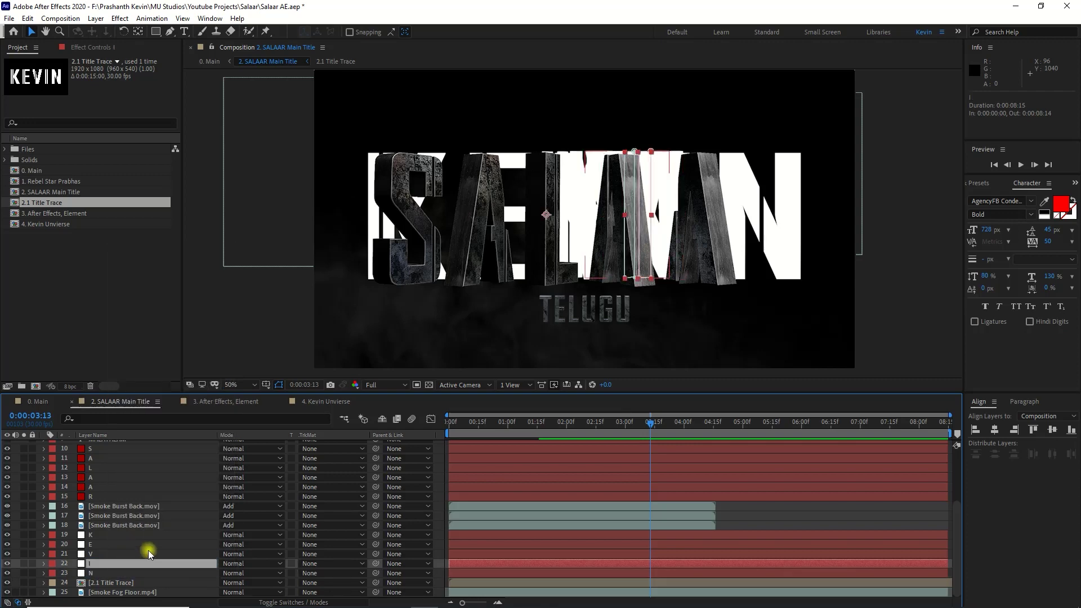
left_click(160, 539)
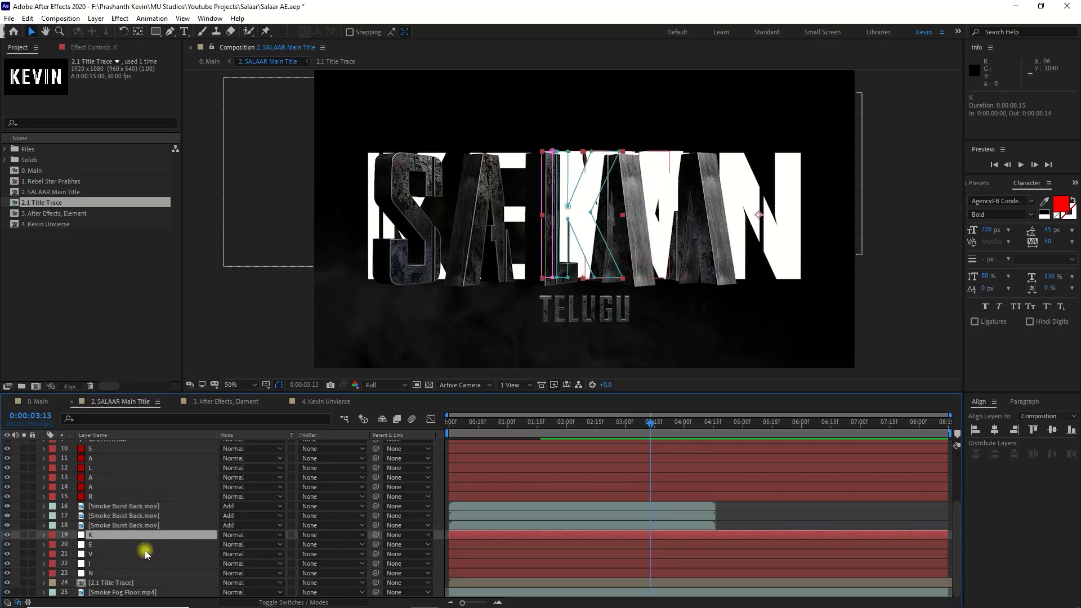
At 02:08, hide the K, E, V, I, N letter layers and the title trace outlines
left_click(581, 434)
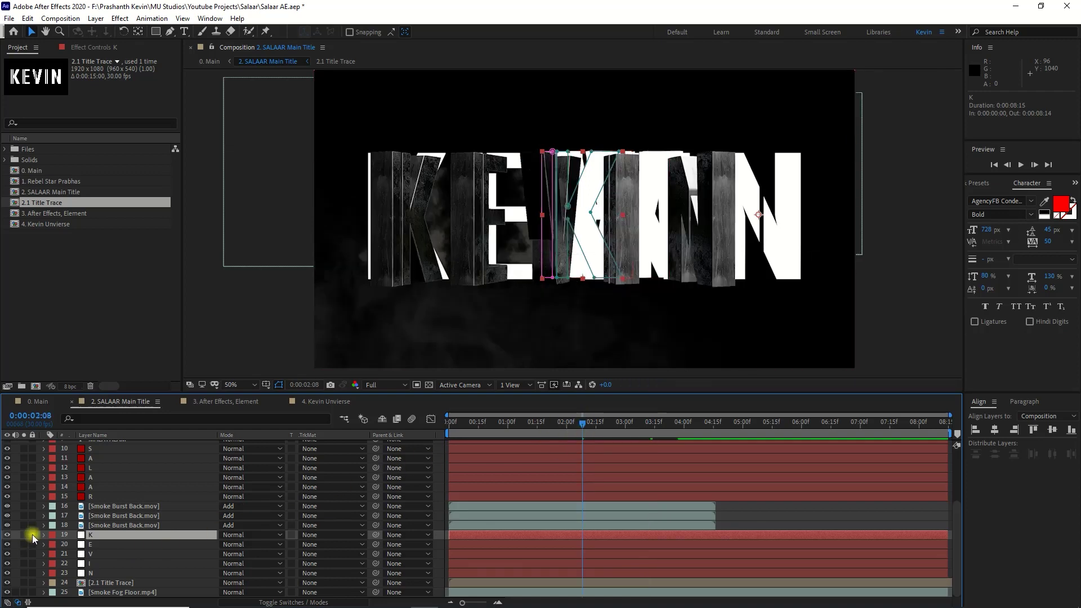
left_click_drag(8, 535, 8, 573)
left_click(14, 584)
left_click(8, 583)
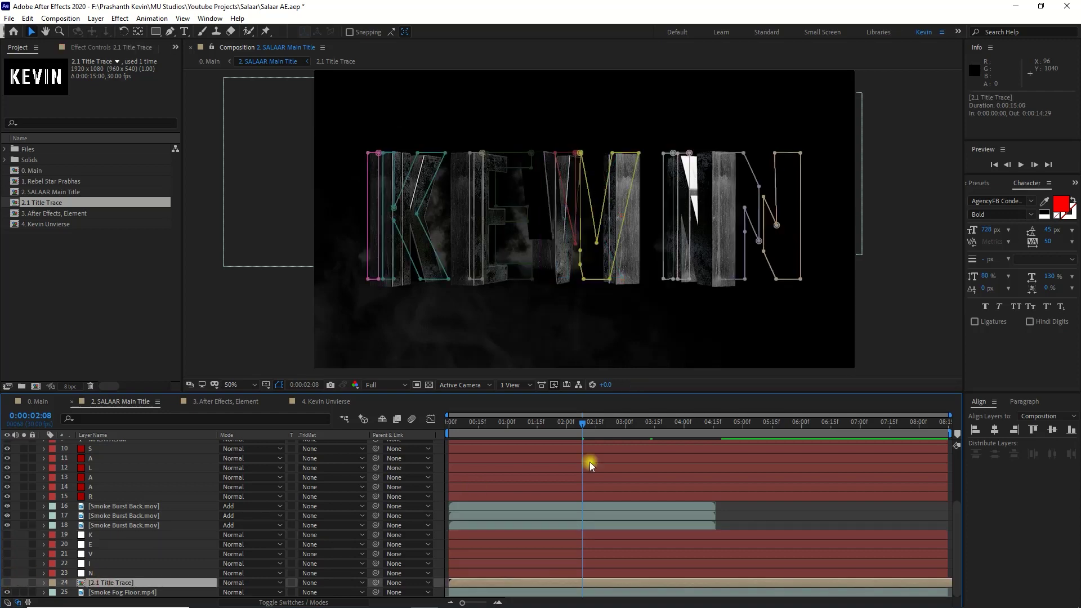
left_click(727, 506)
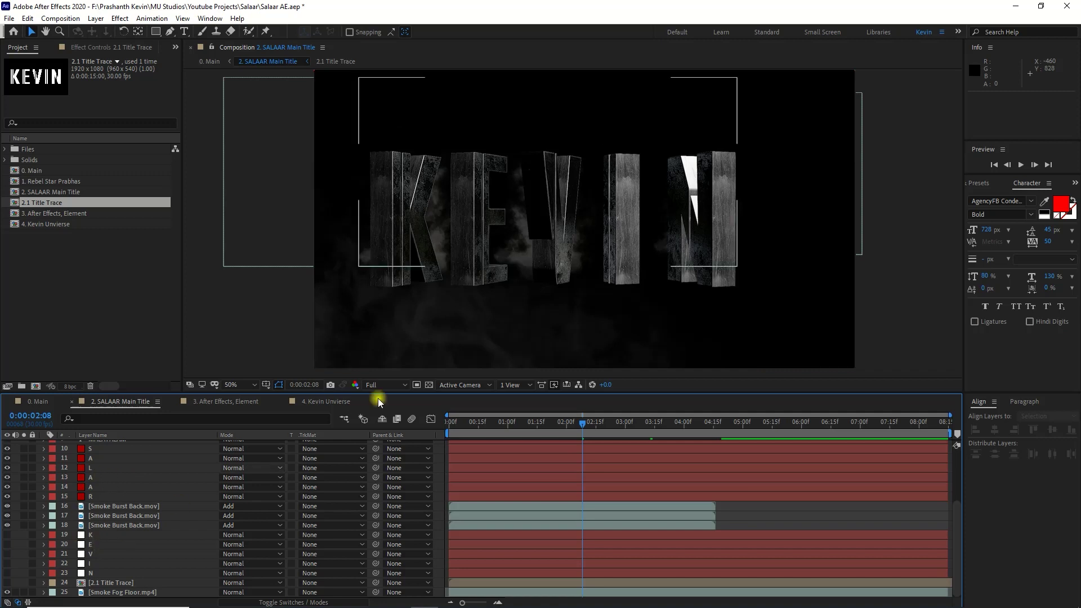
Turn on the grid overlay in the composition viewer
left_click(268, 384)
left_click(286, 427)
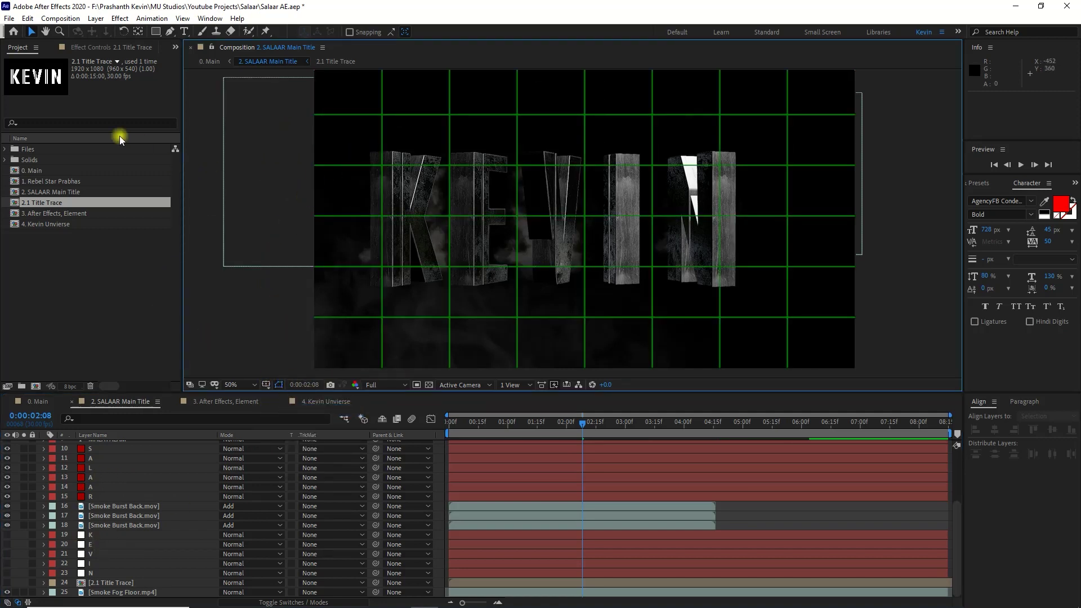
left_click(100, 48)
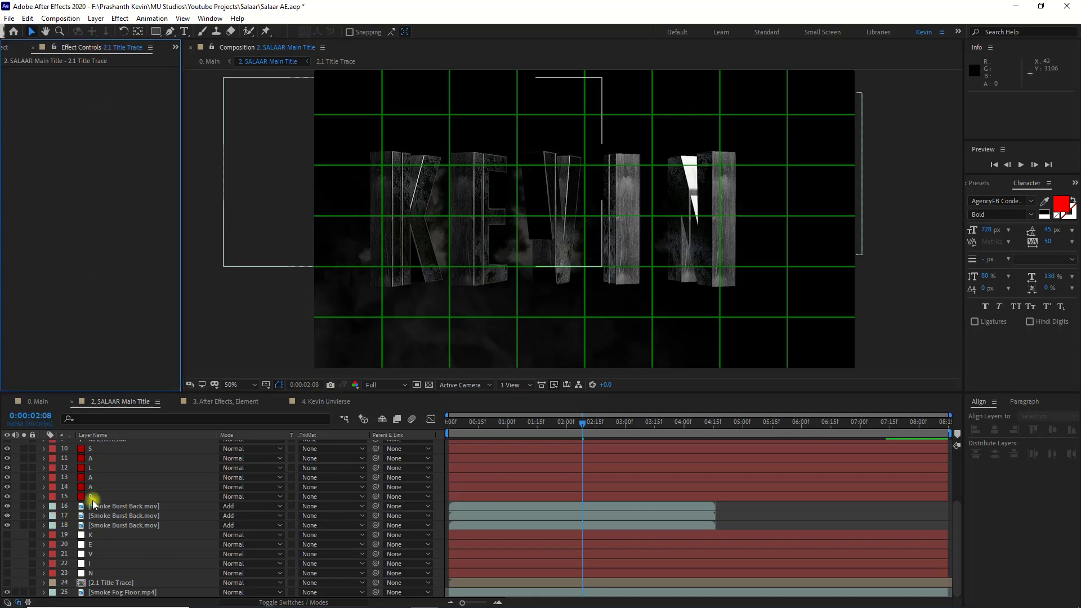
scroll(90, 507, "up", 1)
left_click(101, 481)
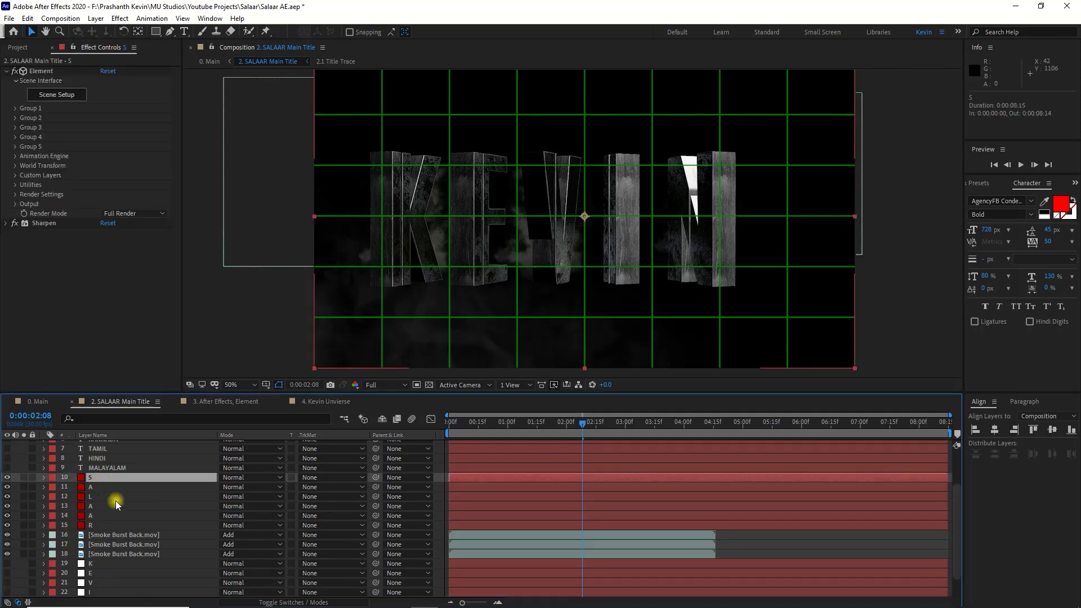
Shift the K letter right to Position X 399 in Element Group 1
scroll(116, 501, "up", 2)
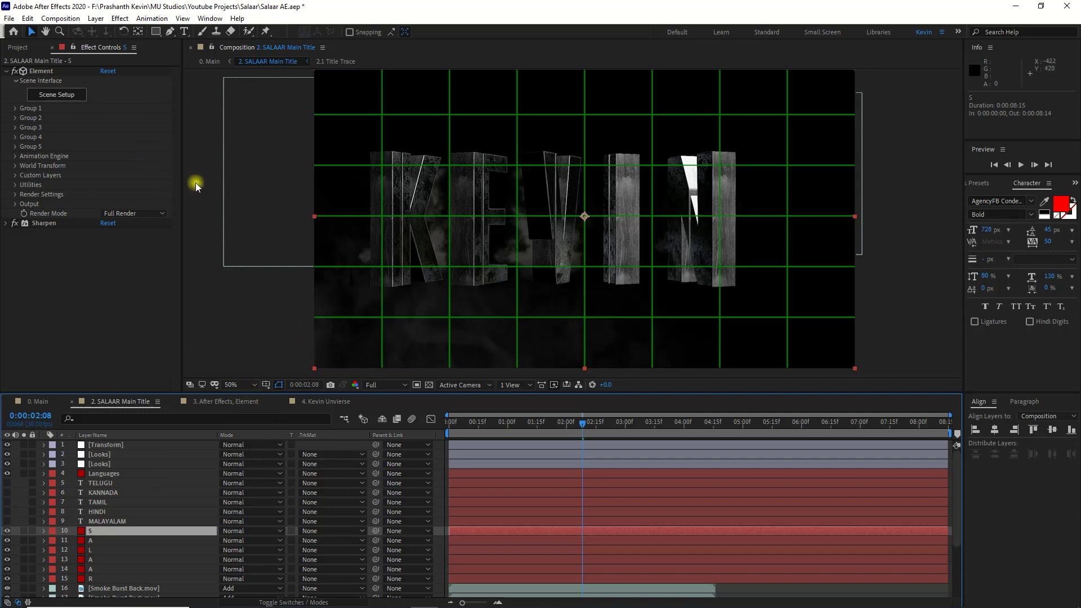
left_click(16, 109)
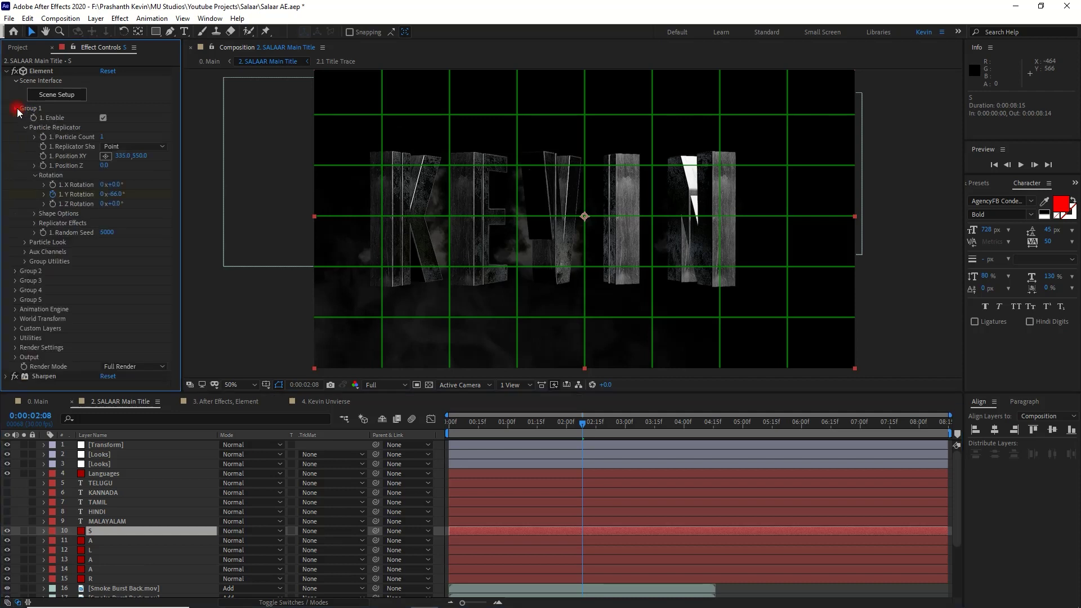
left_click_drag(122, 160, 146, 162)
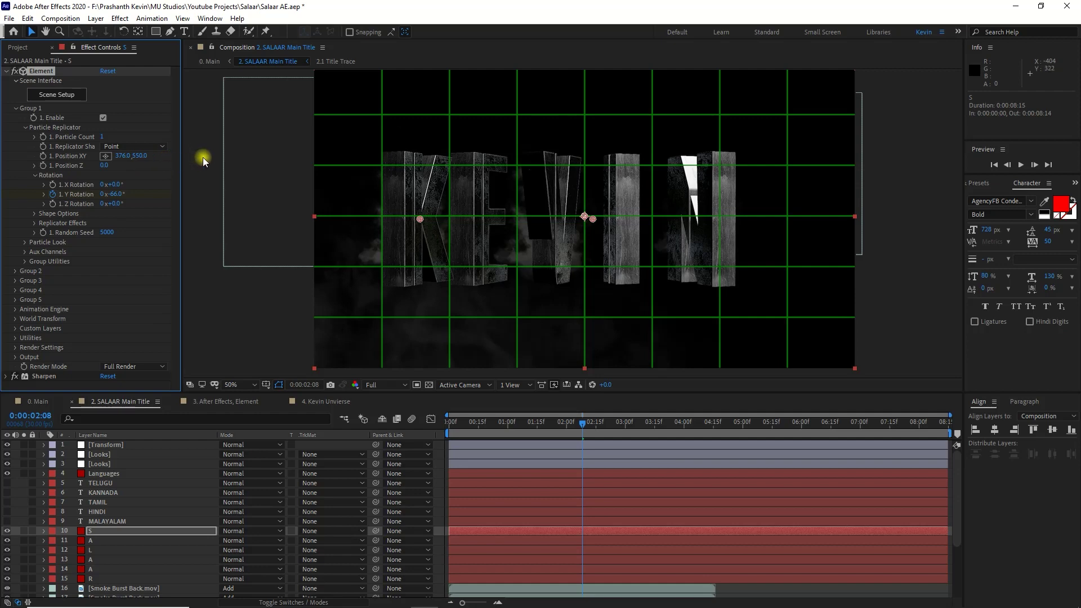
left_click(122, 159)
left_click_drag(122, 158, 217, 212)
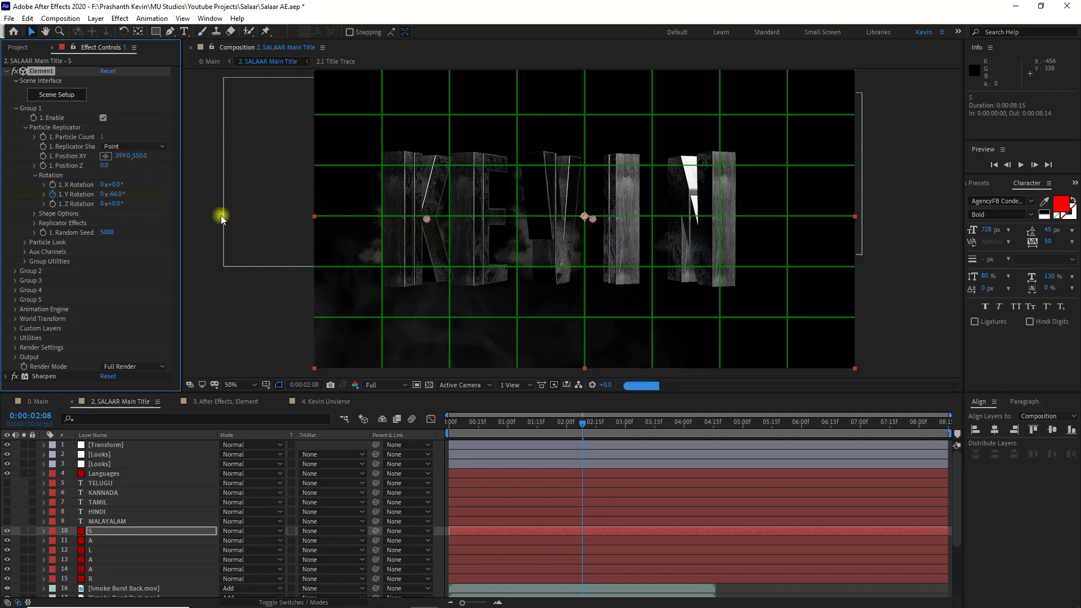
Preview the title at later times through to the last frame
left_click(744, 424)
left_click(854, 428)
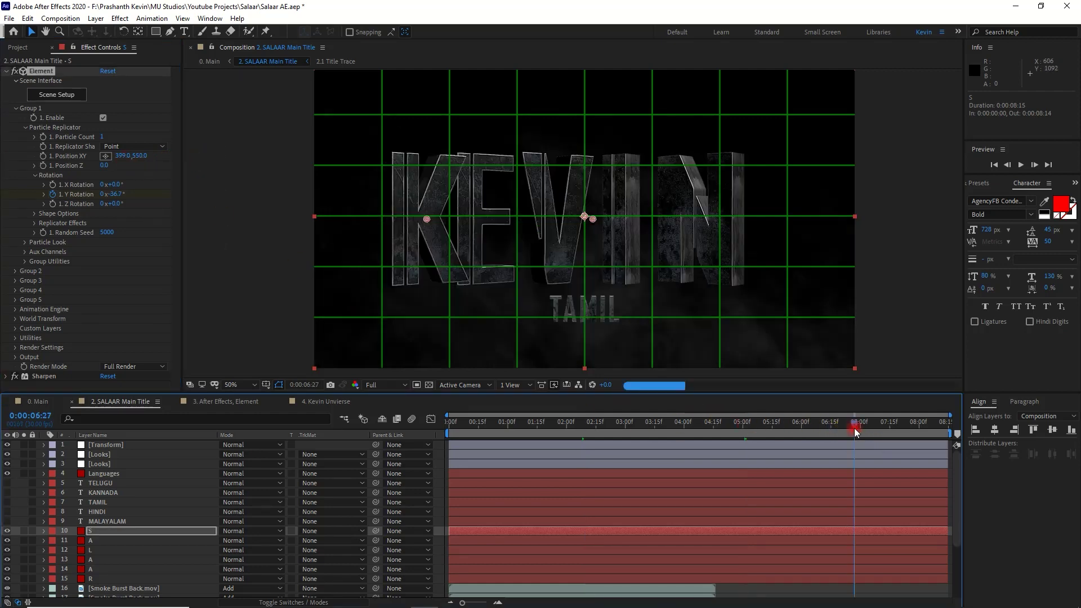
left_click(882, 428)
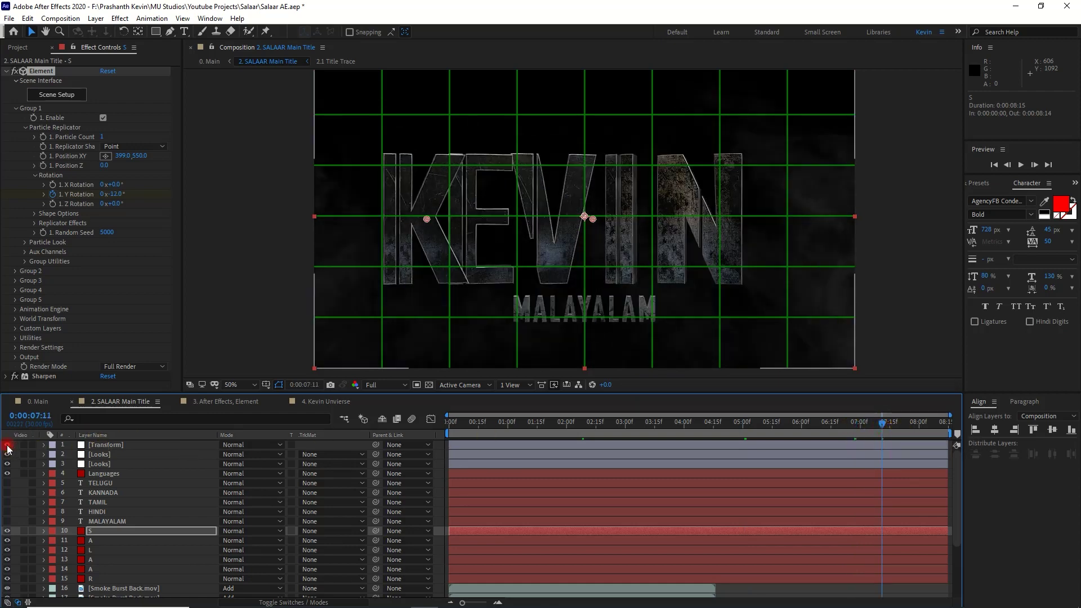
left_click(948, 423)
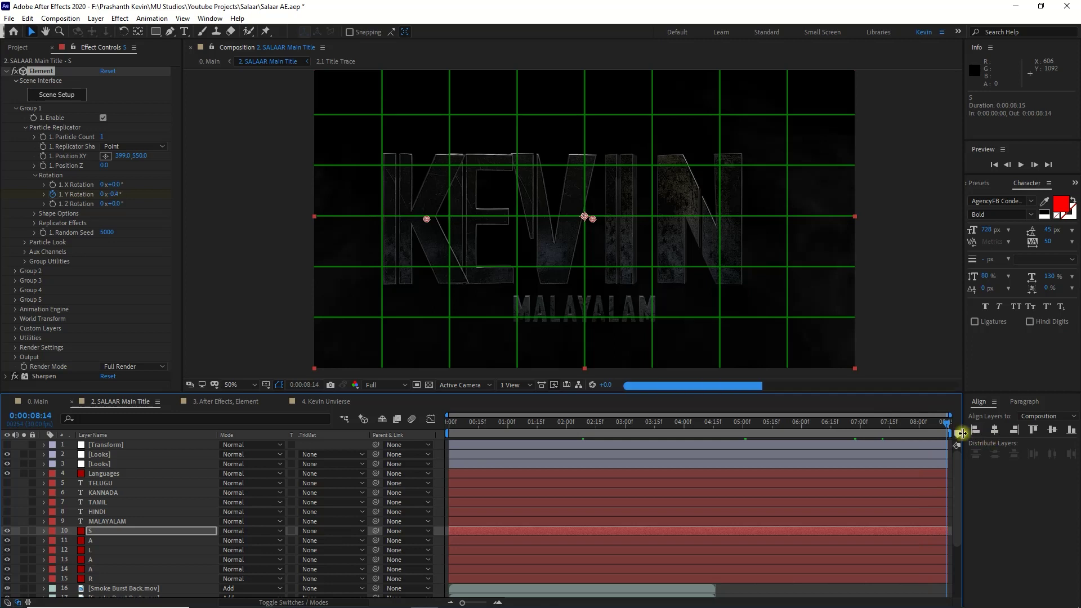
left_click(124, 156)
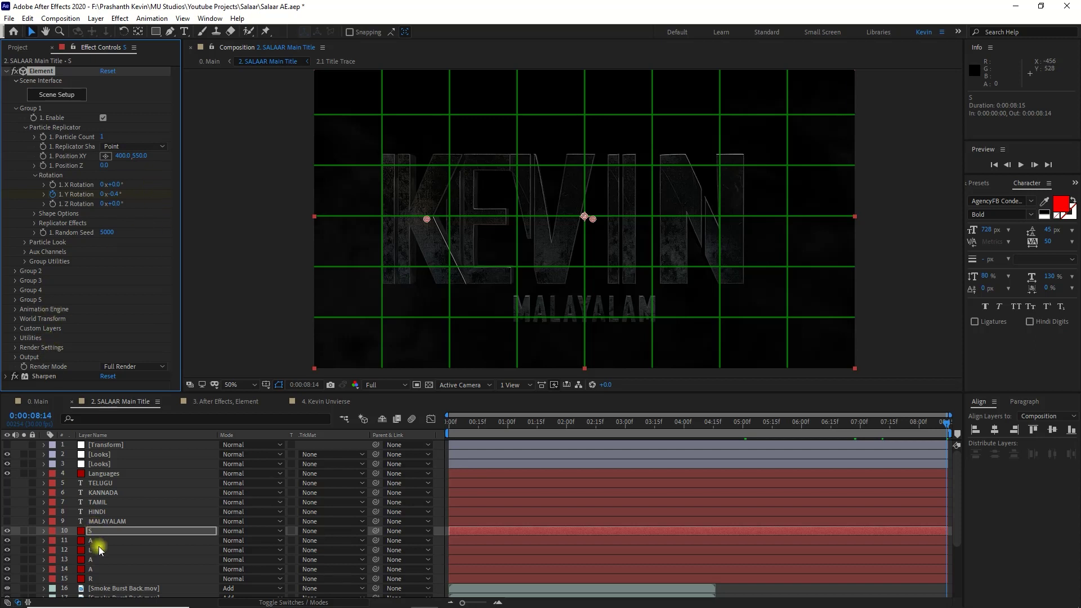
Select the leftover R letter layer and hide it
left_click(102, 578)
left_click(113, 435)
left_click(113, 434)
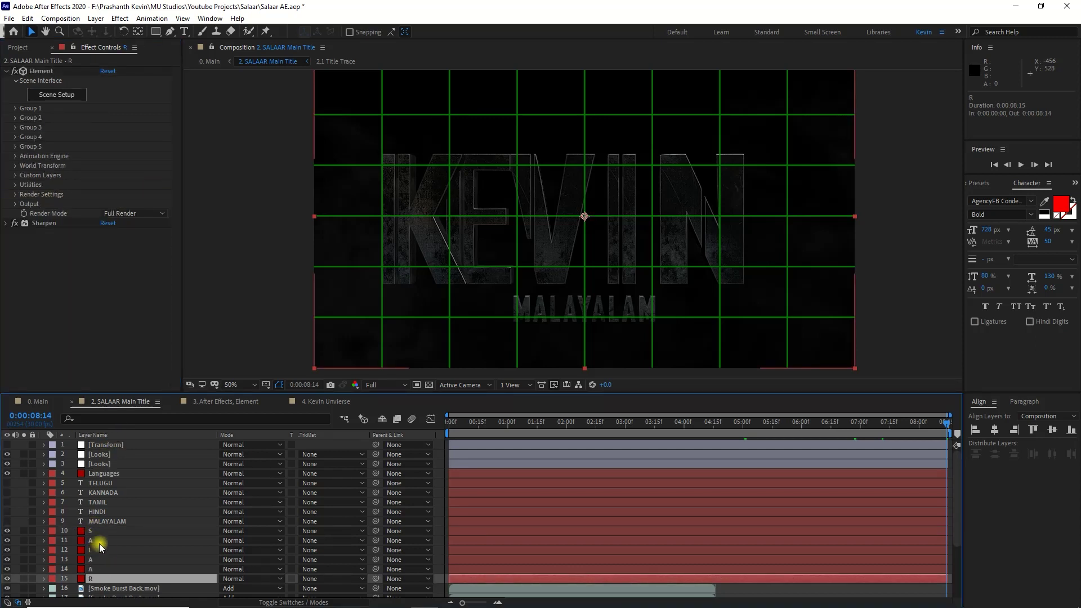
left_click(16, 108)
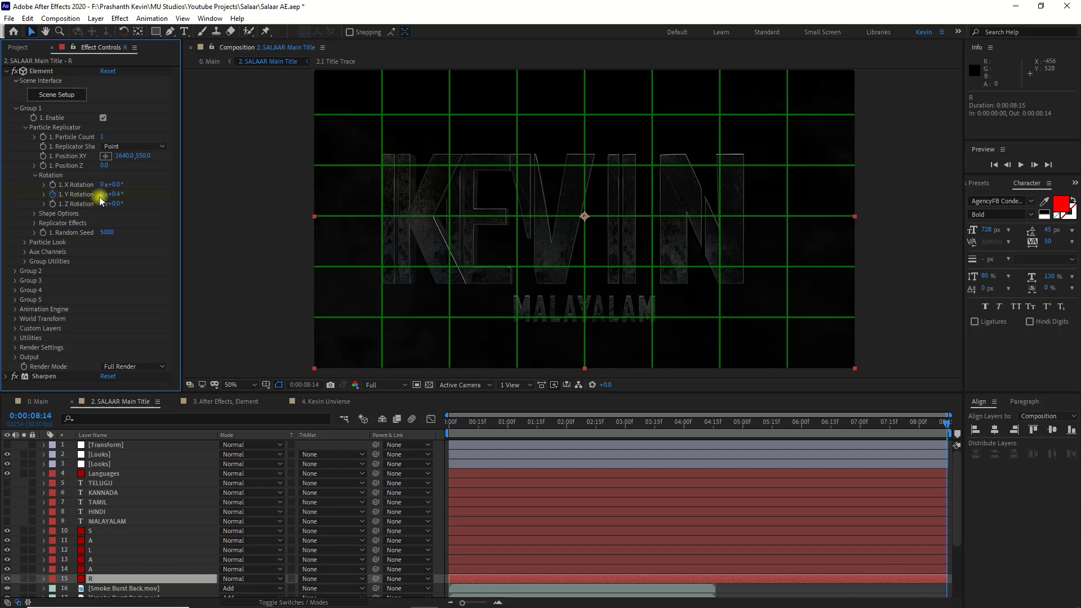
left_click(7, 579)
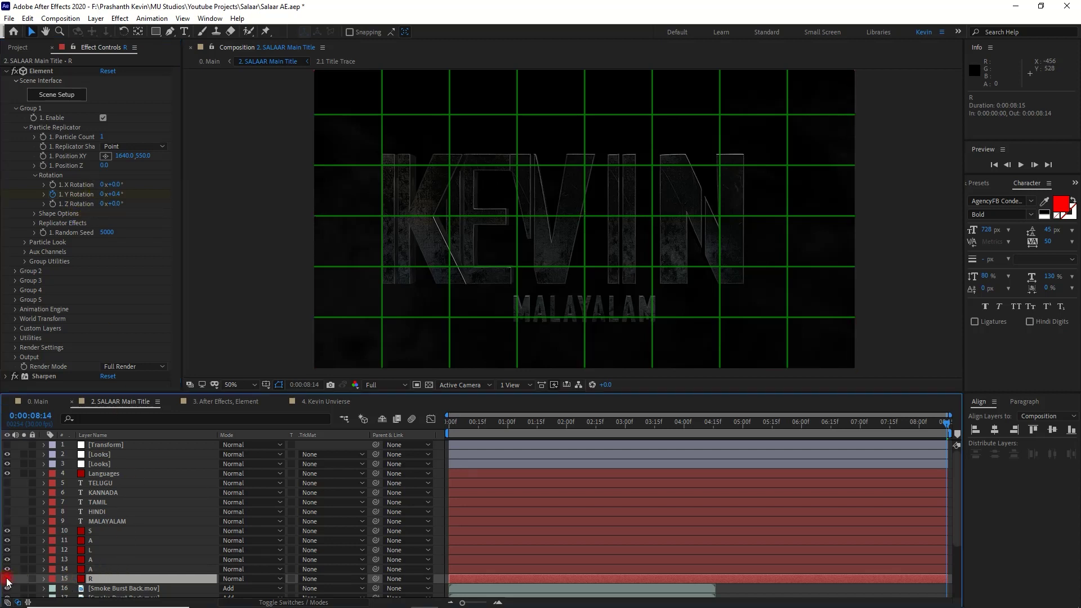
Delete the R layer and rename the S layer to K
key("Delete")
right_click(95, 533)
key("Escape")
key("Return")
type("K")
key("Return")
Rename the next two letter layers E and V
right_click(97, 541)
key("Escape")
key("Return")
type("E")
key("Return")
right_click(101, 553)
left_click(131, 534)
type("V")
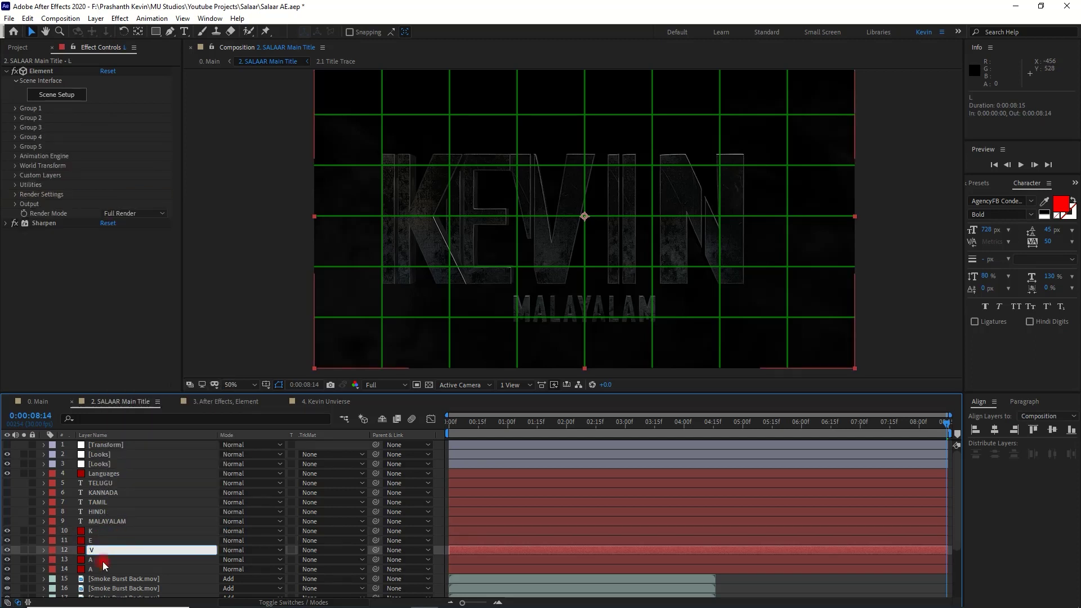
key("Return")
Rename the last two letter layers I and N
right_click(103, 562)
left_click(131, 541)
type("I")
key("Return")
right_click(111, 569)
left_click(138, 549)
type("N")
left_click(107, 535)
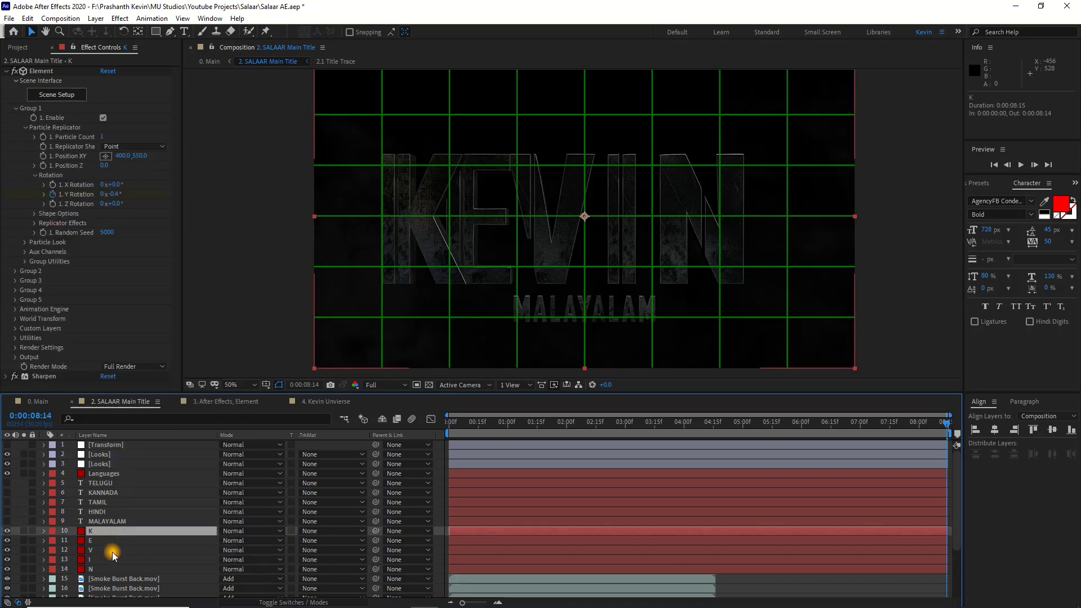
Set the N letter's horizontal position to 1500
left_click(109, 567)
left_click(15, 108)
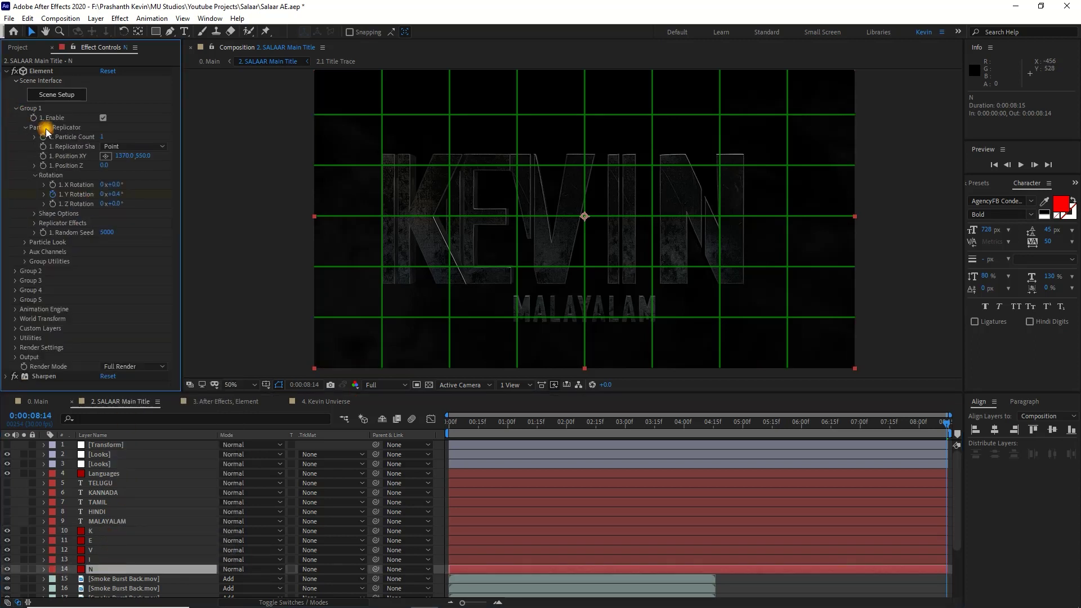
mouse_move(121, 156)
left_mouse_down()
mouse_move(160, 156)
mouse_move(125, 160)
left_mouse_up()
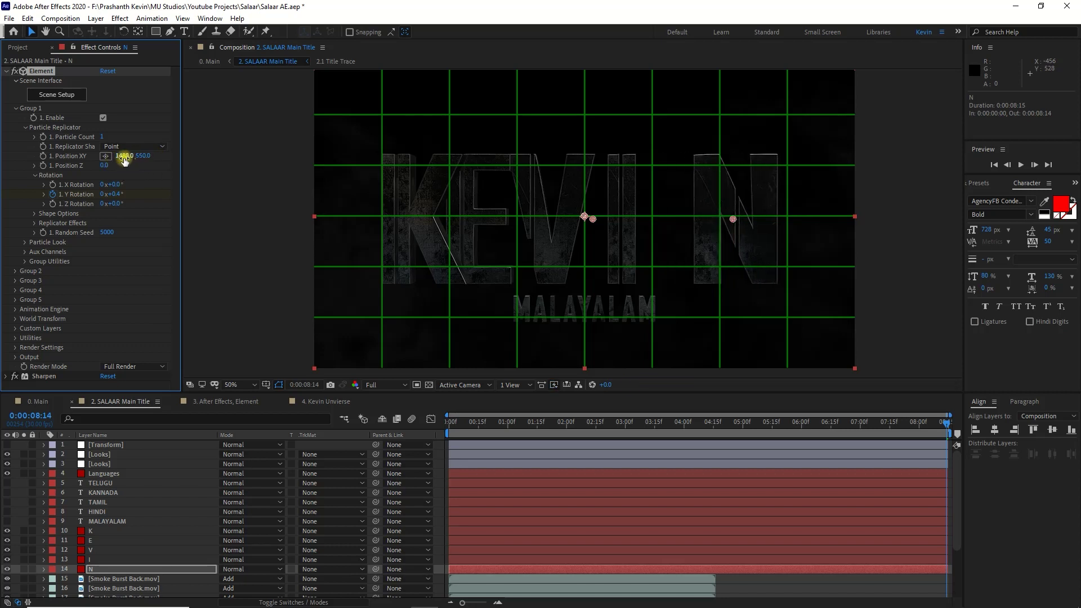
left_click(125, 158)
type("1500")
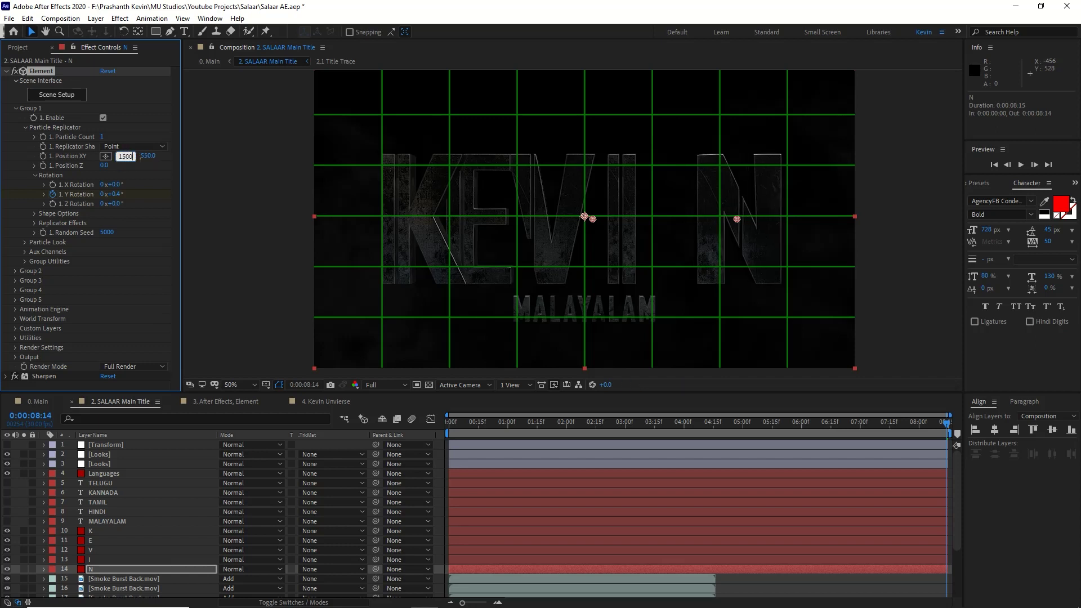
key("Return")
Move the I letter right to about 1171 and the V letter to 950
left_click(15, 108)
left_click(92, 560)
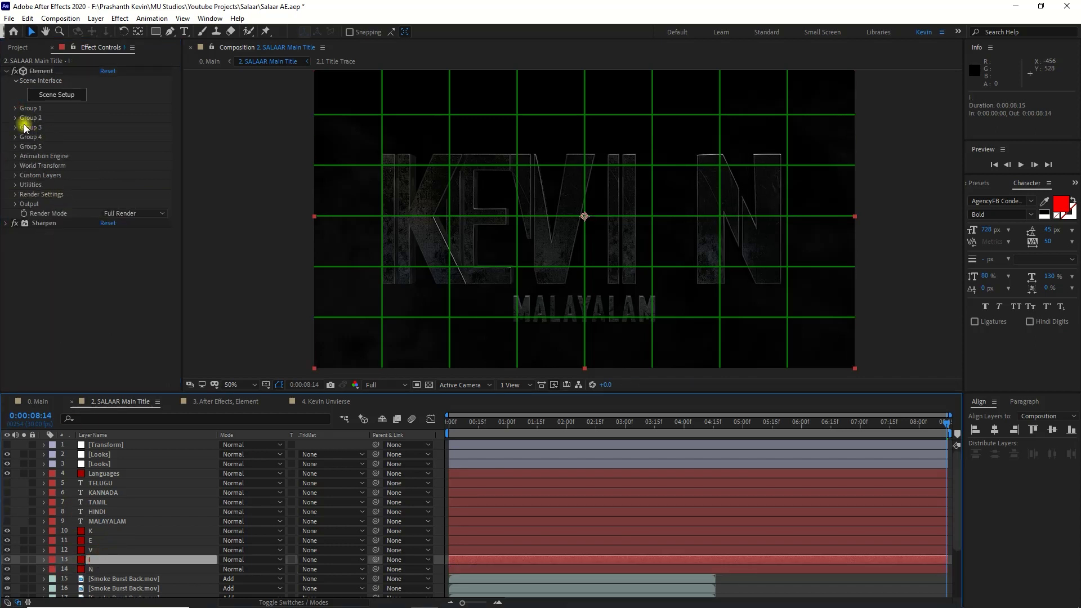
mouse_move(119, 158)
left_mouse_down()
mouse_move(168, 161)
mouse_move(141, 162)
left_mouse_up()
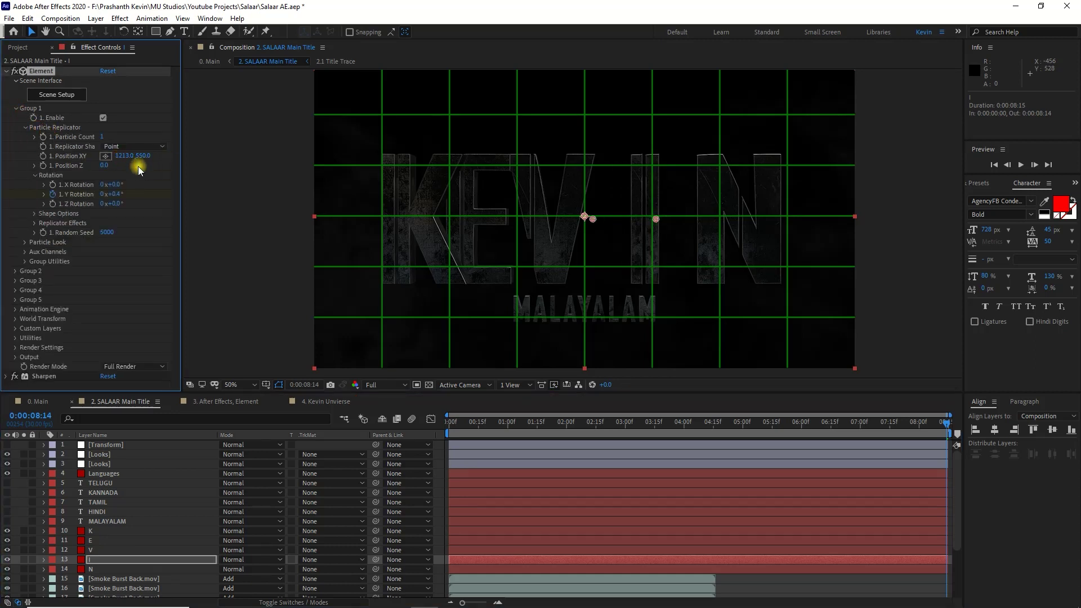
left_click(104, 550)
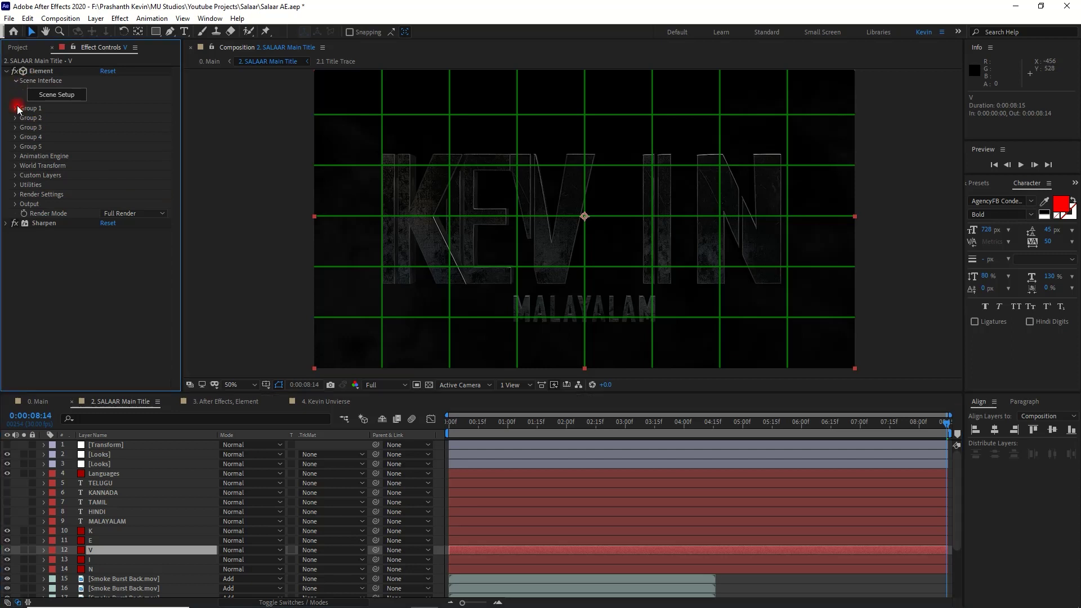
left_click_drag(118, 157, 146, 159)
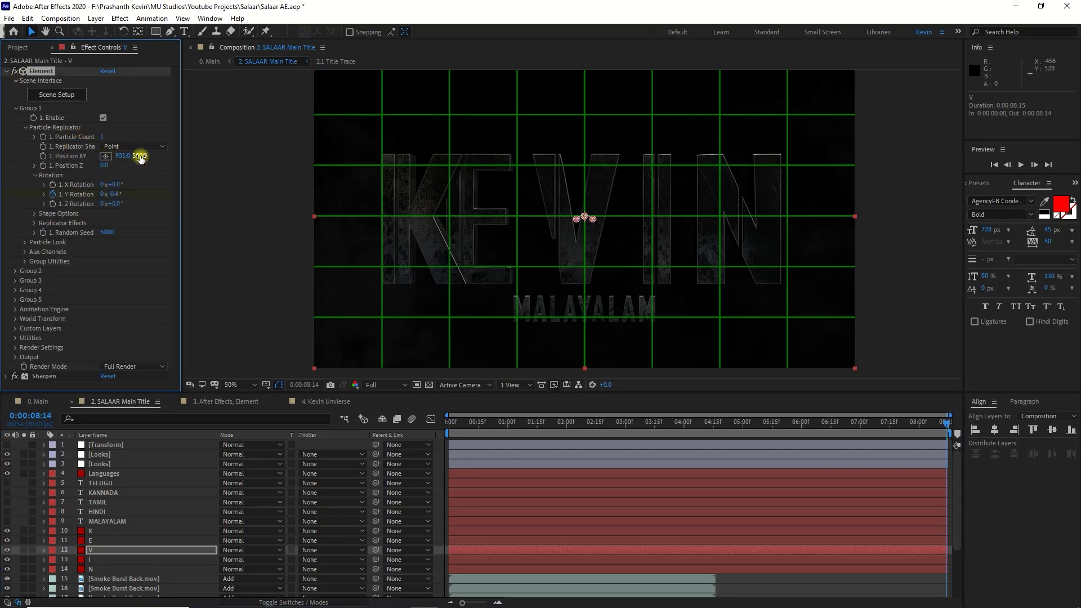
left_click_drag(133, 159, 143, 161)
left_click(124, 157)
key("Return")
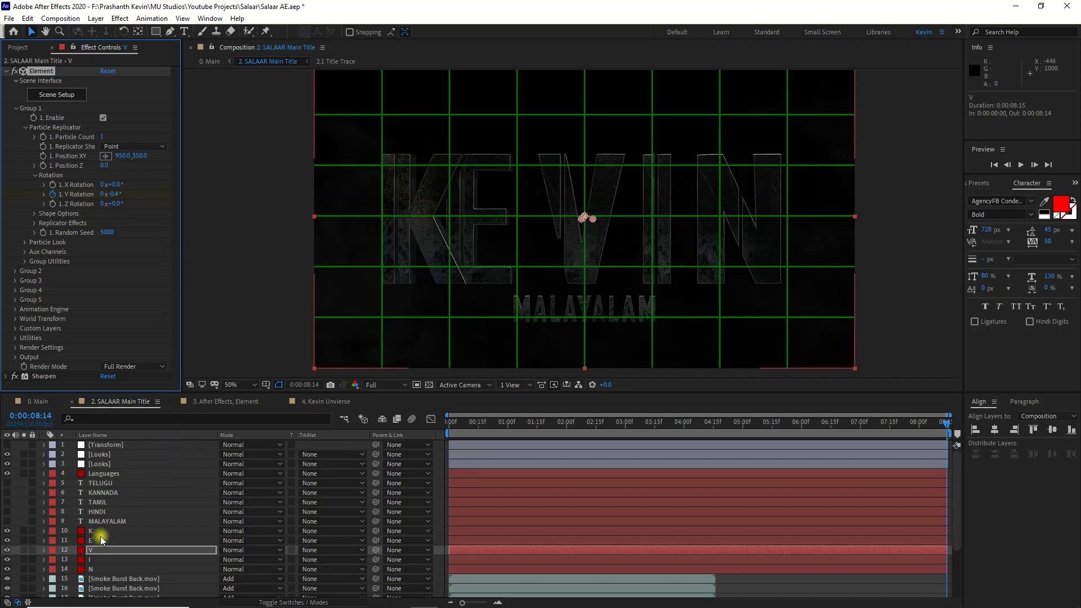
Set the E letter's horizontal position to 700
left_click(97, 540)
left_click(23, 108)
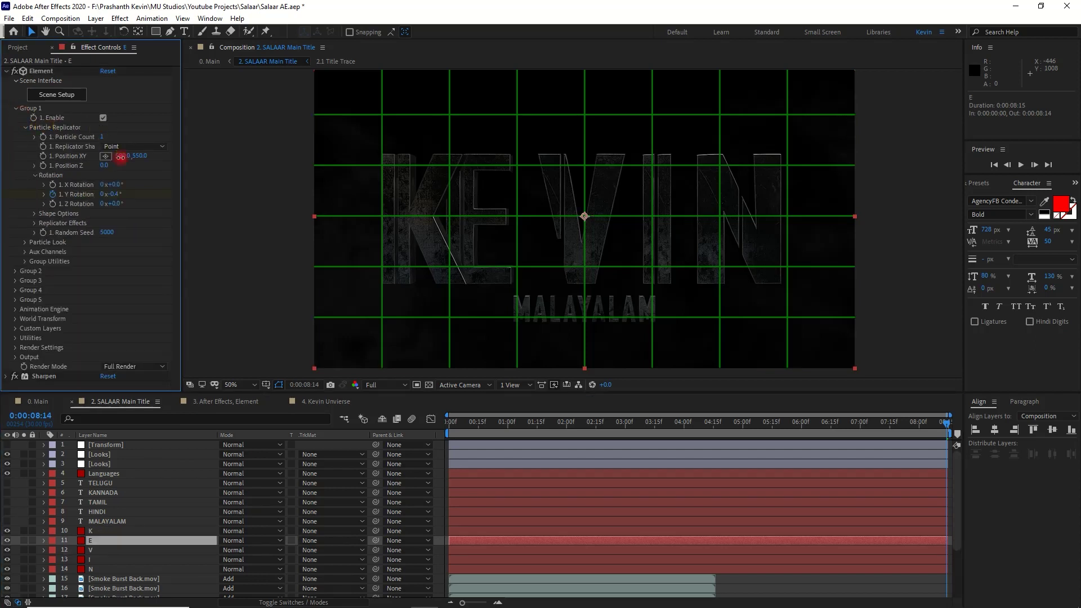
left_click(148, 156)
left_click_drag(116, 157, 120, 160)
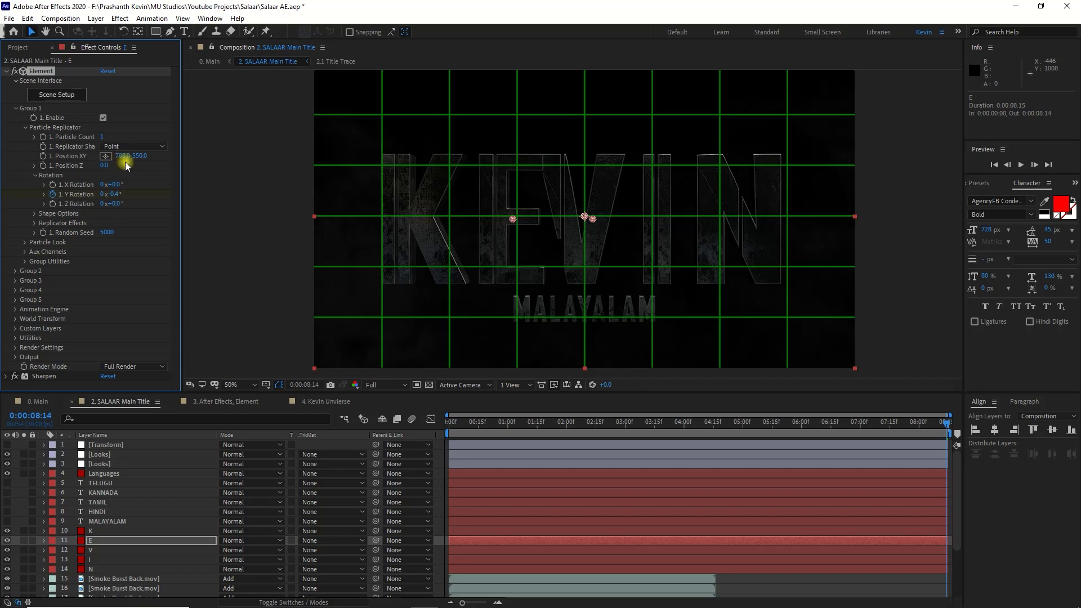
type("700")
key("Return")
left_click_drag(123, 159, 122, 159)
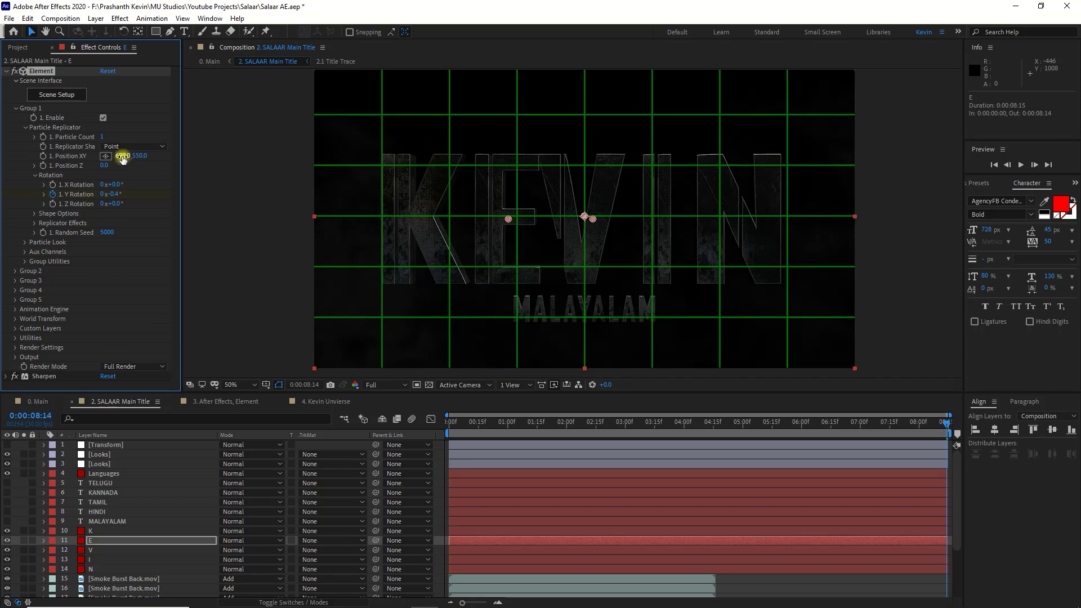
type("700")
key("Return")
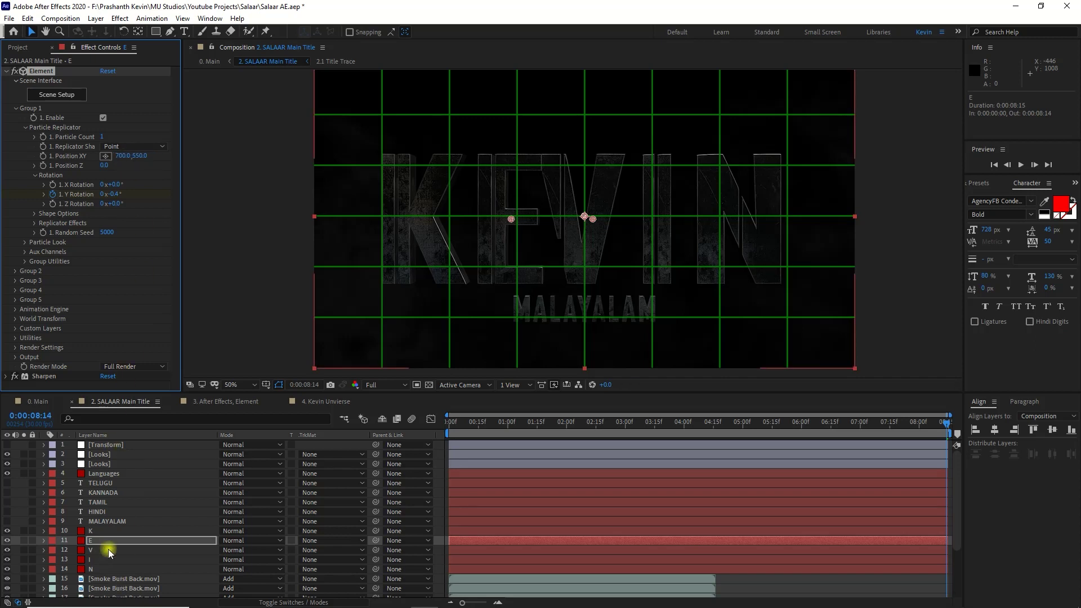
Set the I letter's X to 1225 and the V letter's X to 980
left_click(113, 559)
left_click(122, 158)
key("Return")
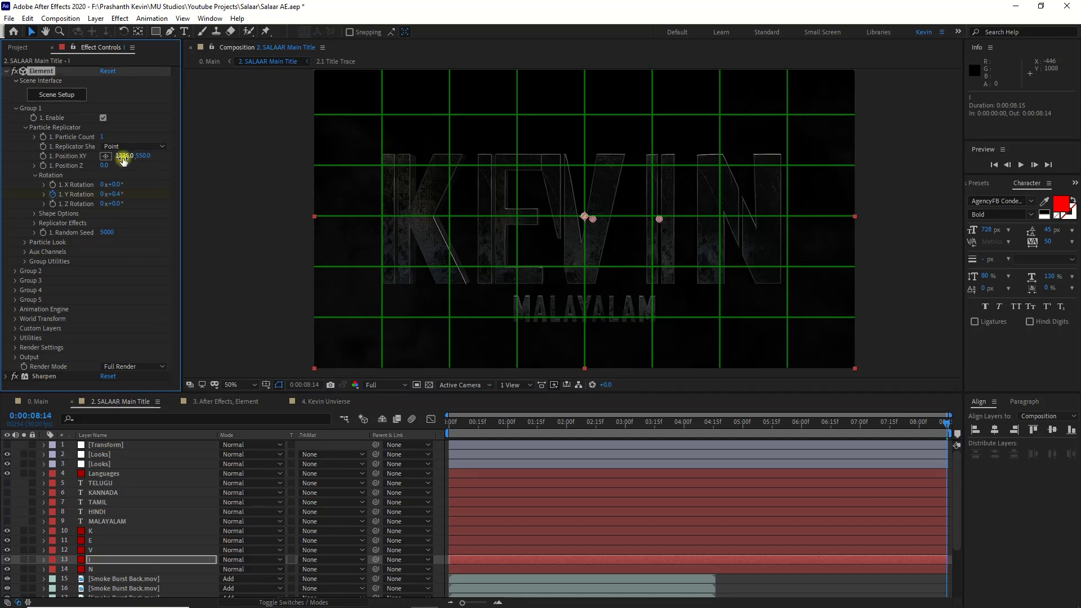
left_click(101, 551)
left_click(122, 156)
type("970")
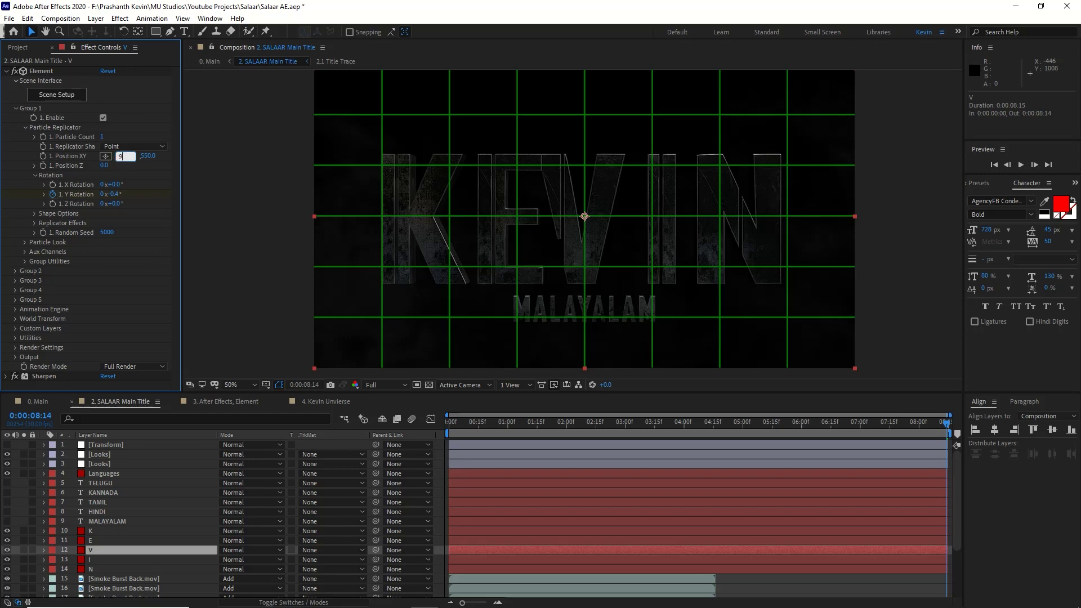
key("Return")
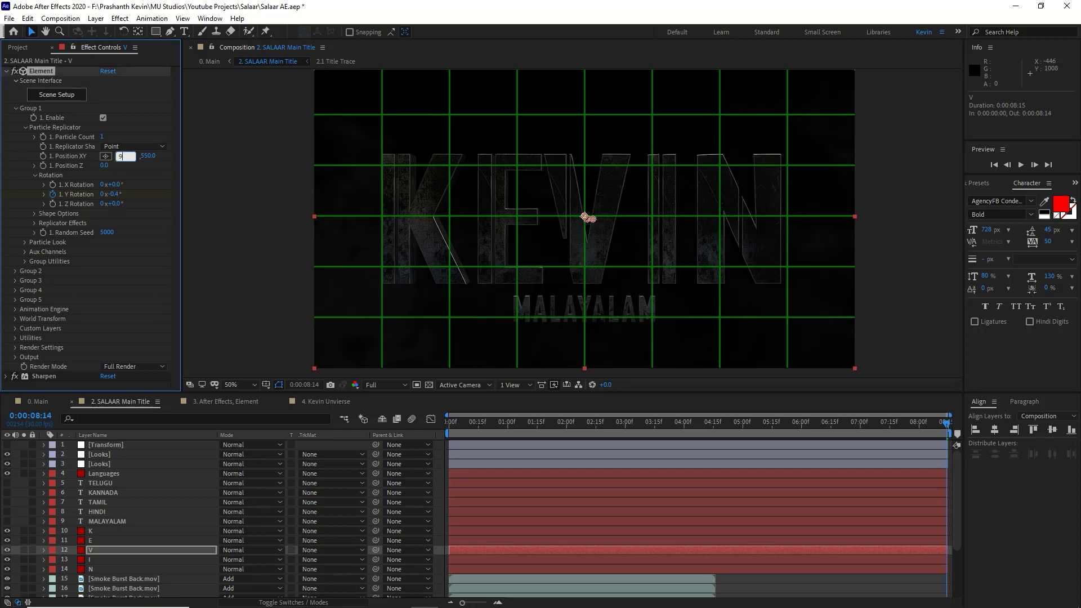
key("Return")
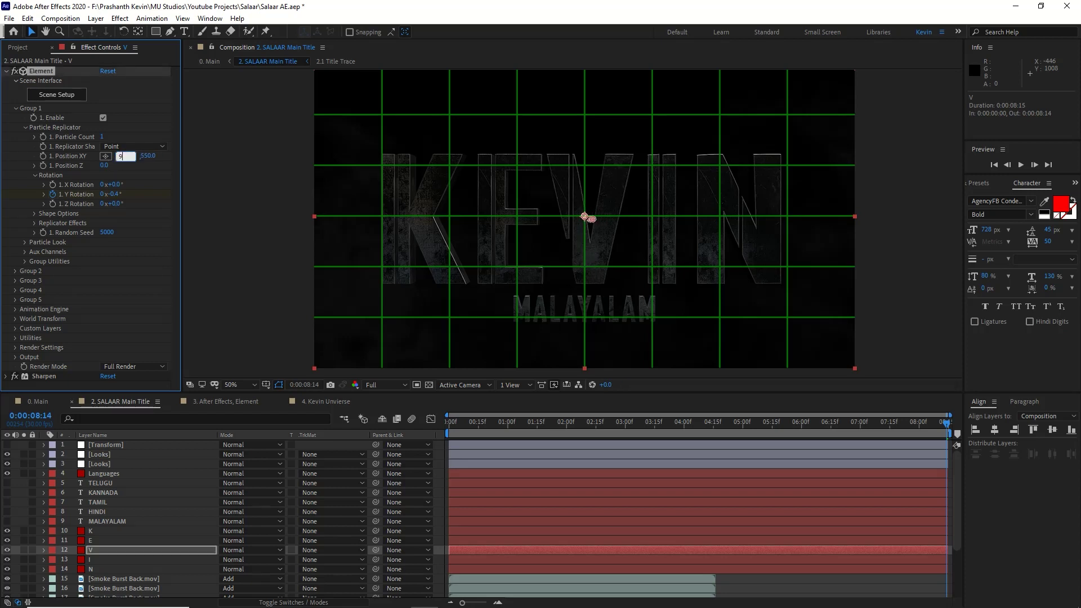
Shift the I letter's X position to 1250
left_click(122, 157)
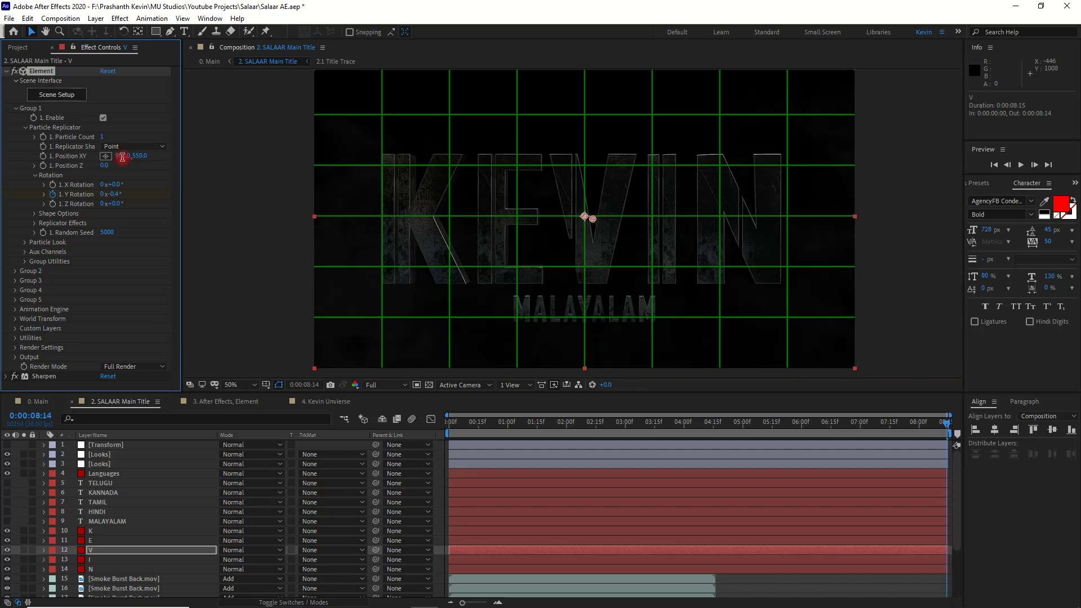
left_click(106, 559)
left_click_drag(121, 160, 125, 161)
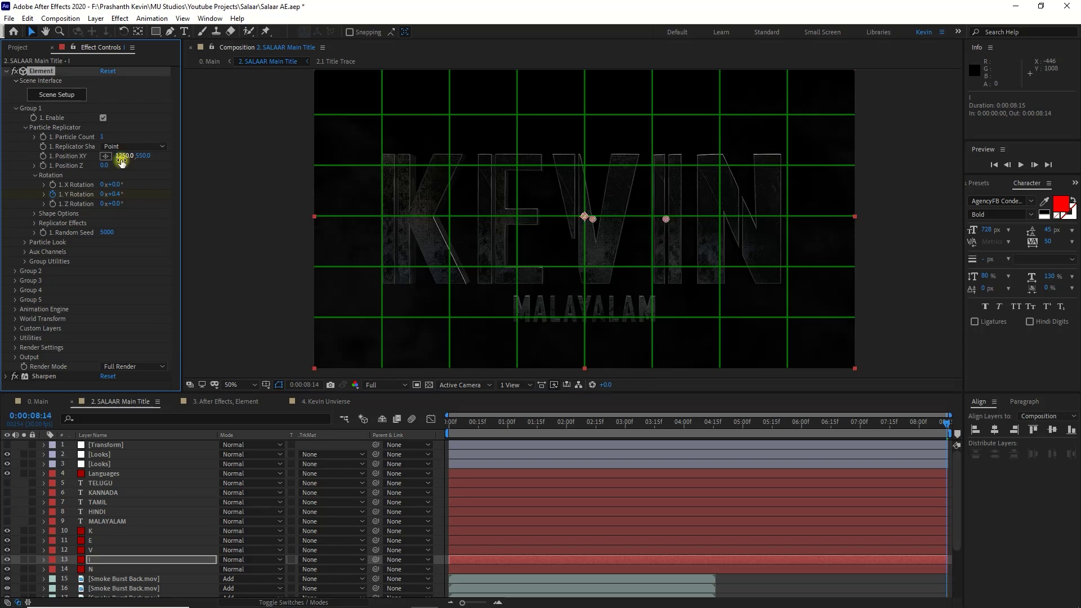
left_click(267, 385)
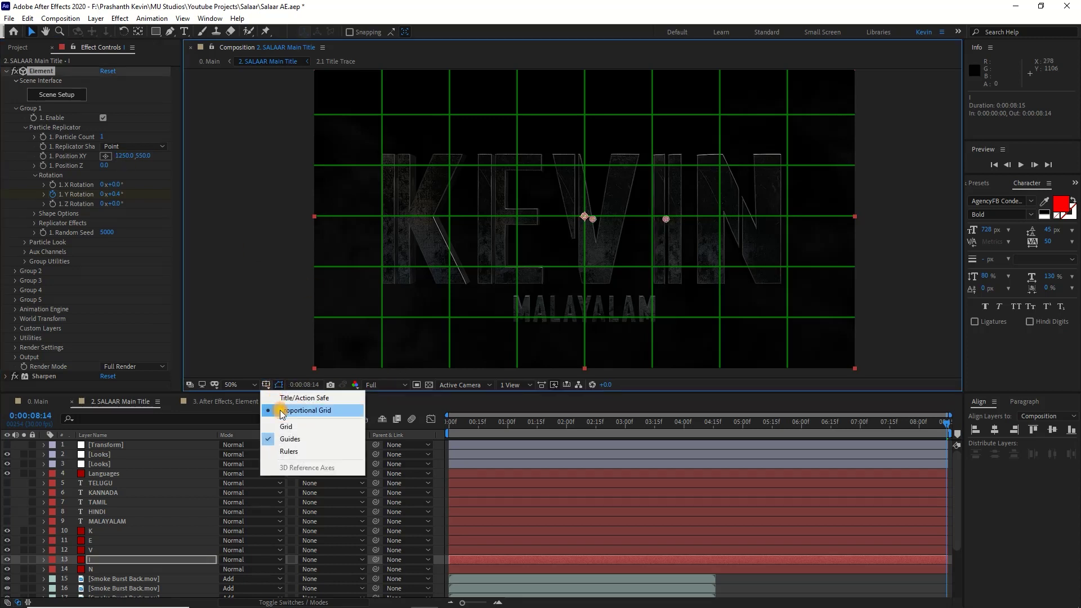
Turn off the grid overlay in the viewer
left_click(284, 413)
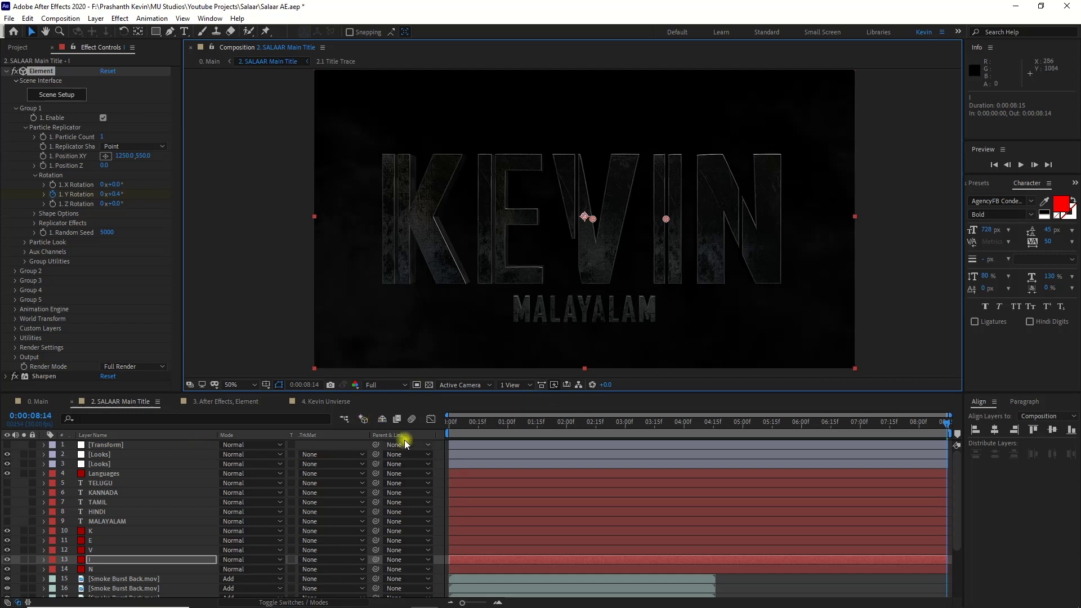
scroll(103, 536, "down", 3)
scroll(103, 536, "down", 1)
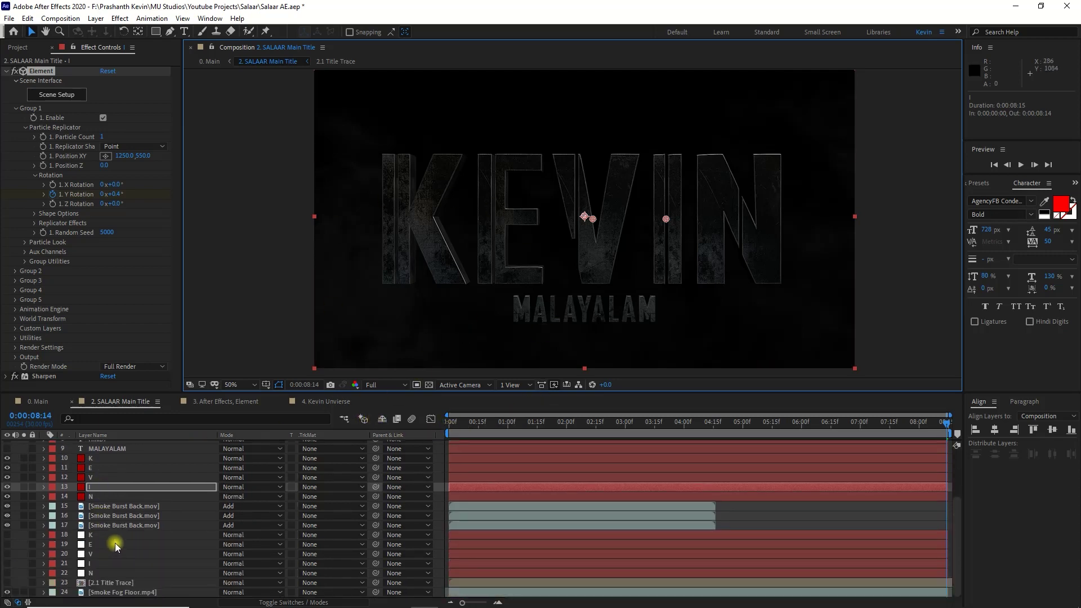
scroll(115, 546, "up", 4)
Scrub the first second to watch the KEVIN letters turn toward the camera
left_click_drag(459, 429, 559, 423)
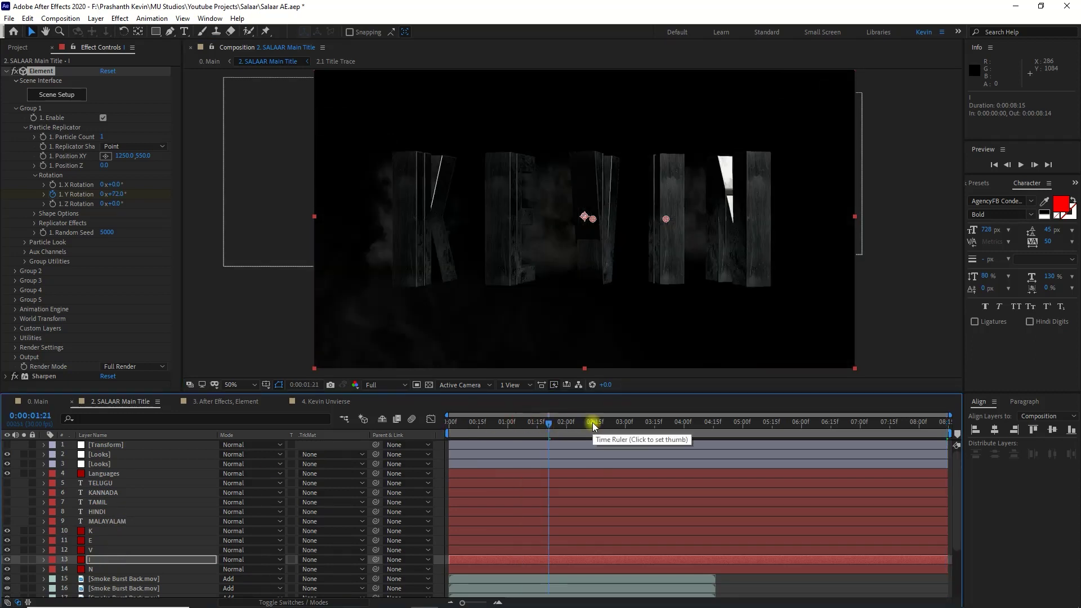
left_click(468, 431)
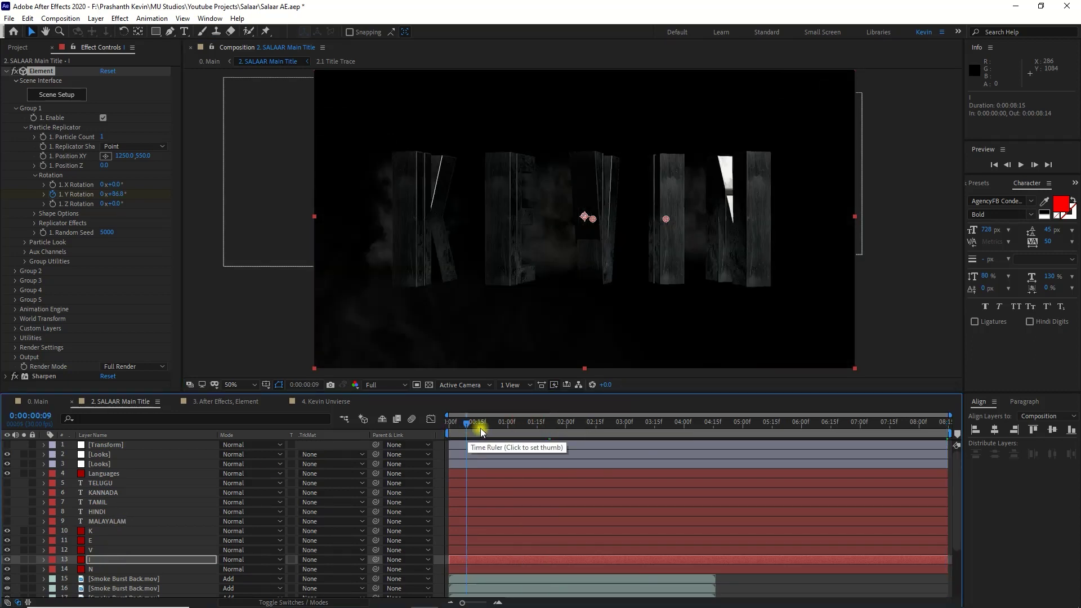
left_click_drag(481, 428, 512, 427)
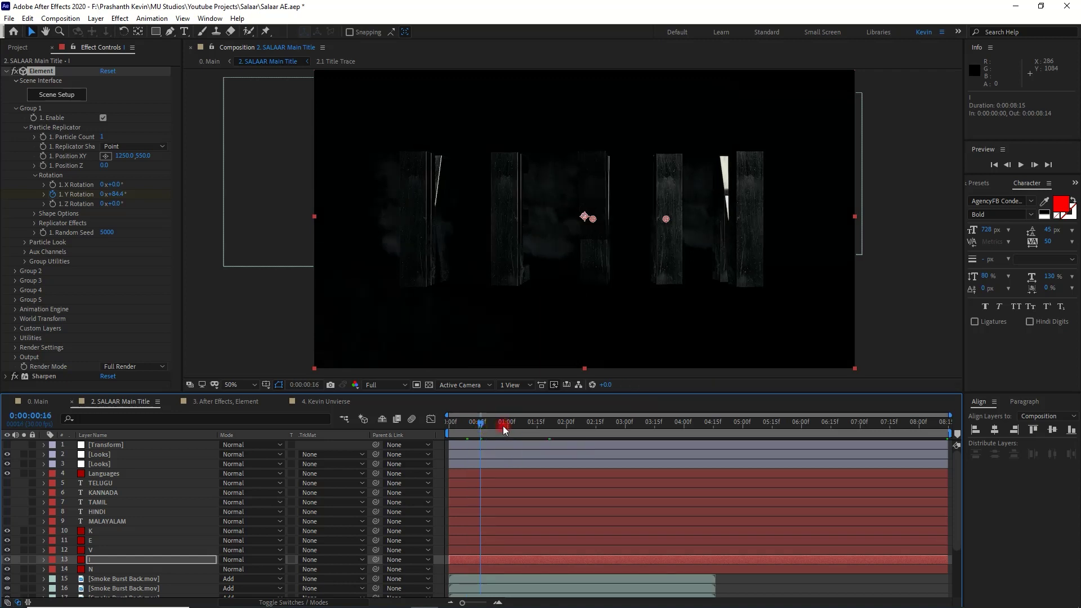
left_click(519, 424)
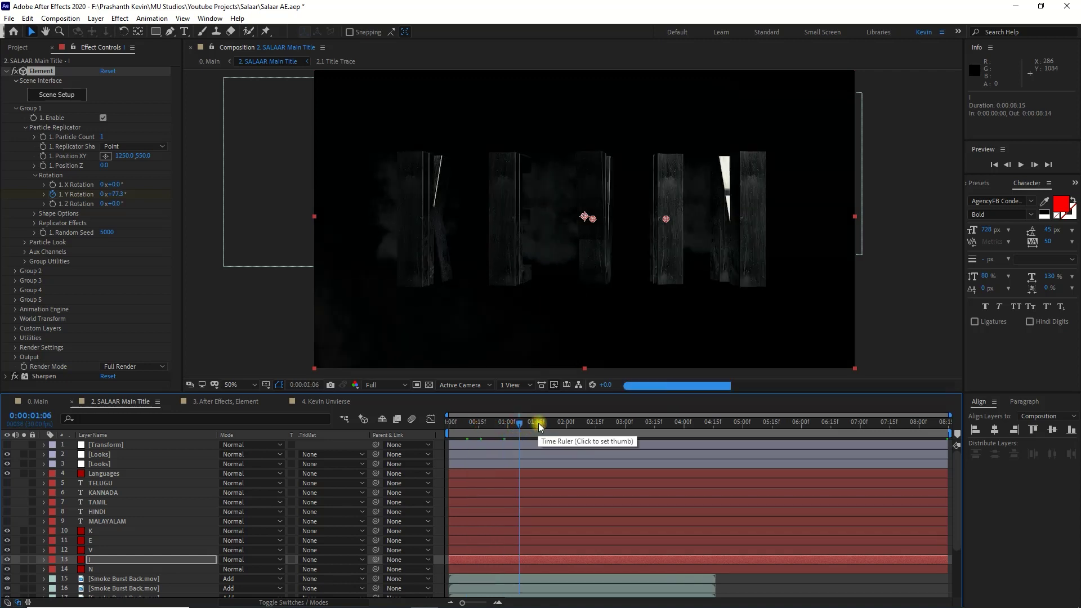
left_click_drag(556, 423, 633, 424)
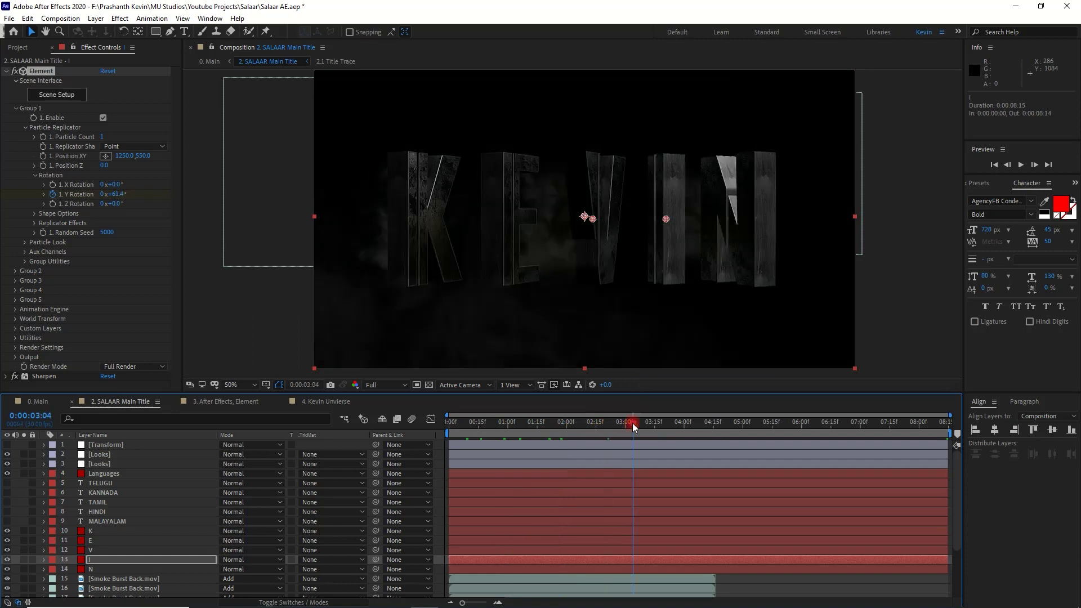
Check the TELUGU, KANNADA and MALAYALAM subtitle frames, then select the TELUGU layer
left_click_drag(633, 423, 666, 421)
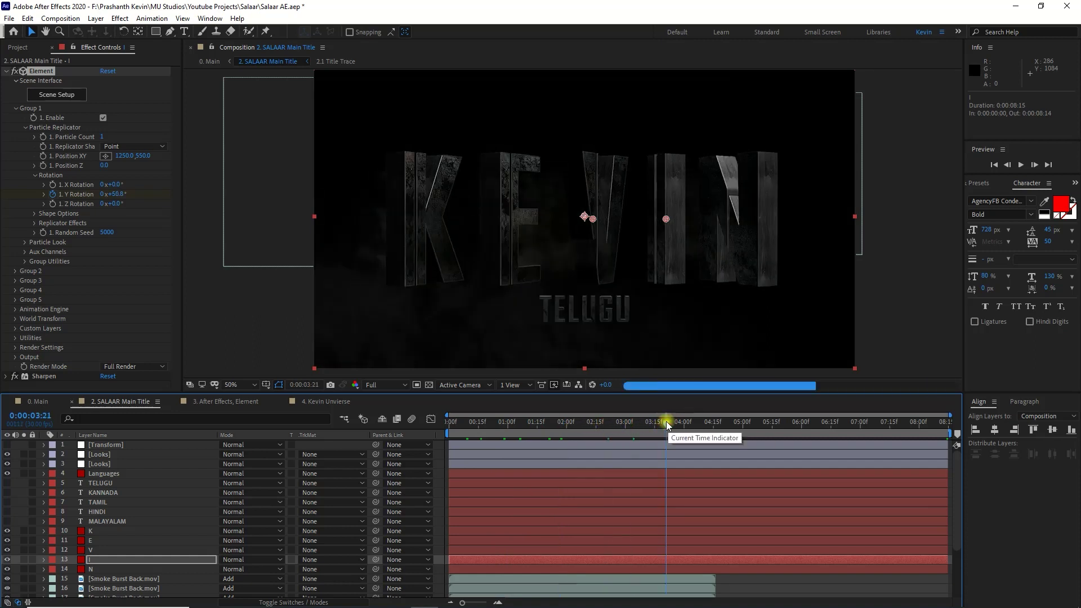
left_click(690, 423)
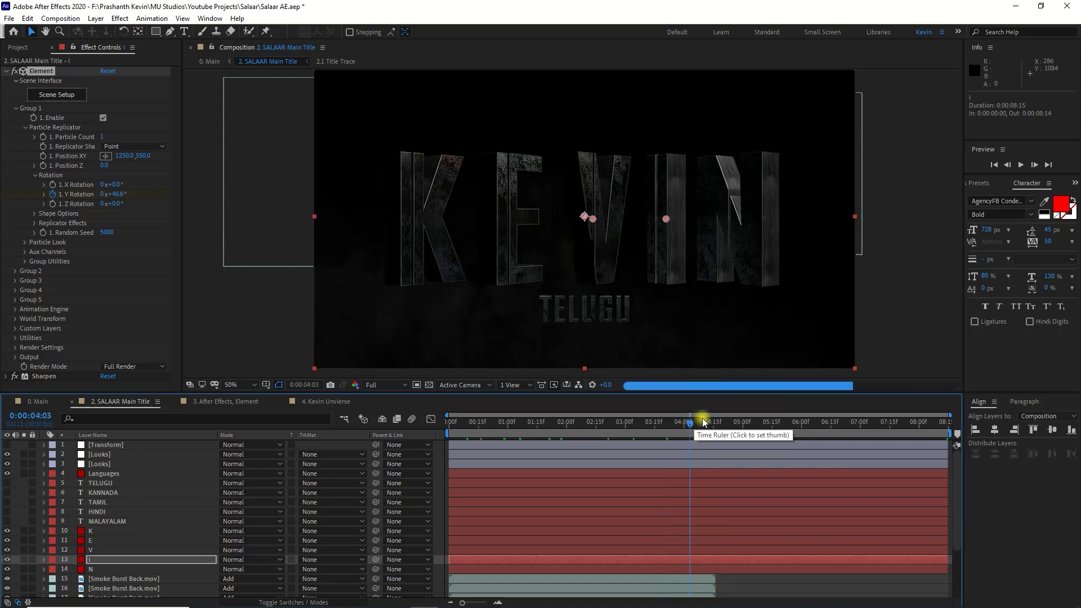
left_click(779, 422)
left_click(867, 422)
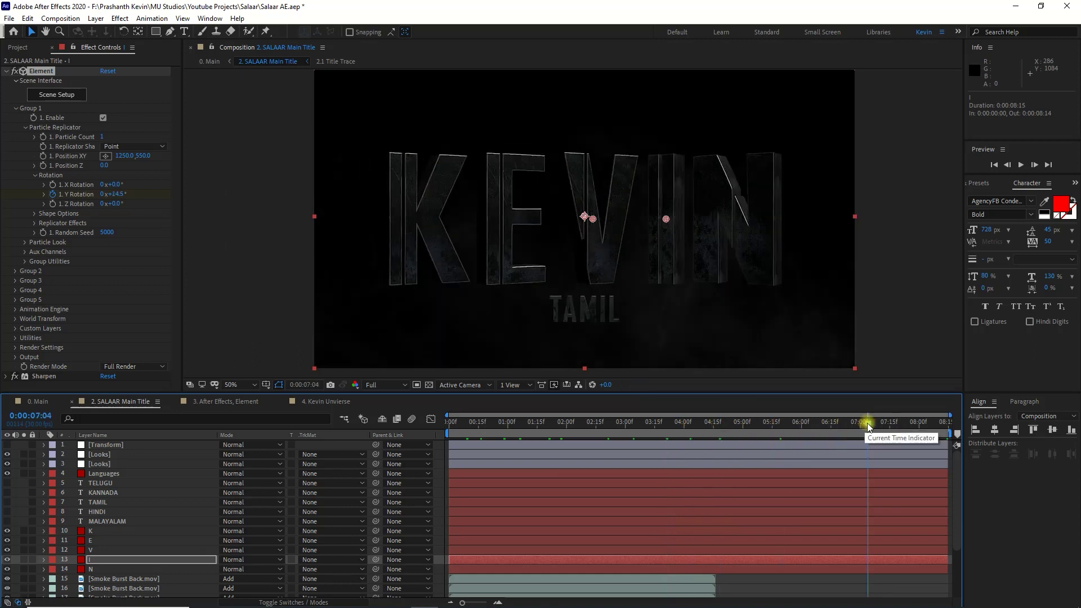
left_click(707, 424)
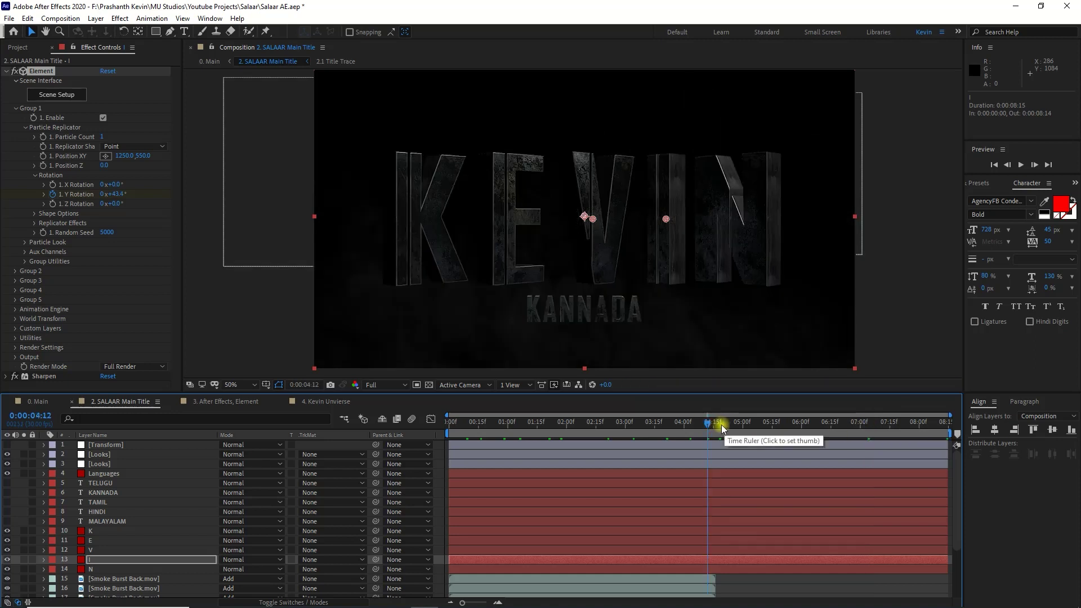
left_click(623, 423)
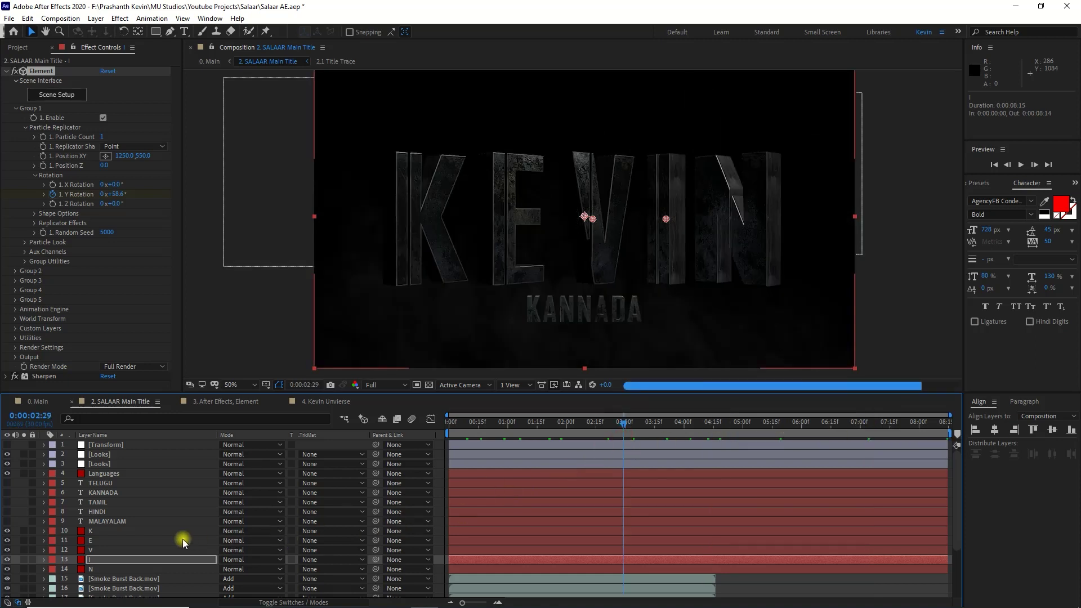
left_click(639, 425)
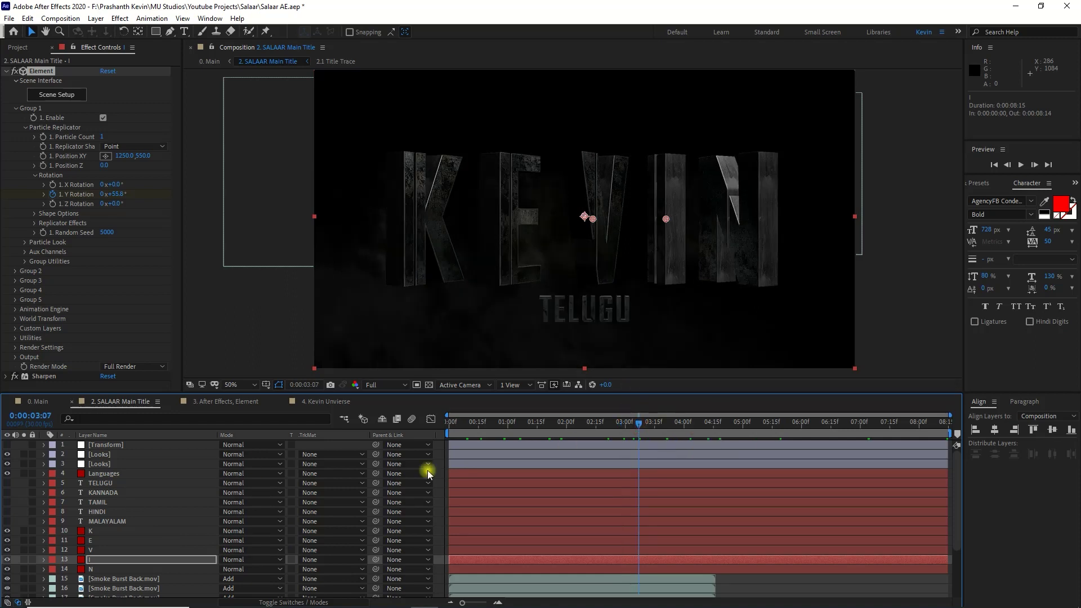
left_click(105, 483)
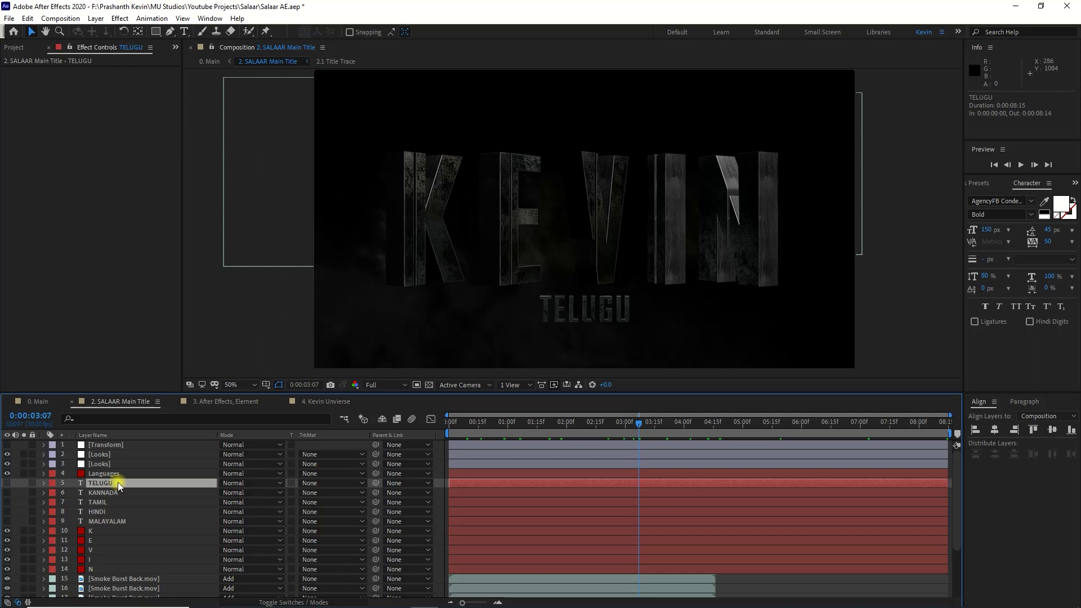
Change the TELUGU subtitle text to UNIVERSE
double_click(117, 482)
type("UN")
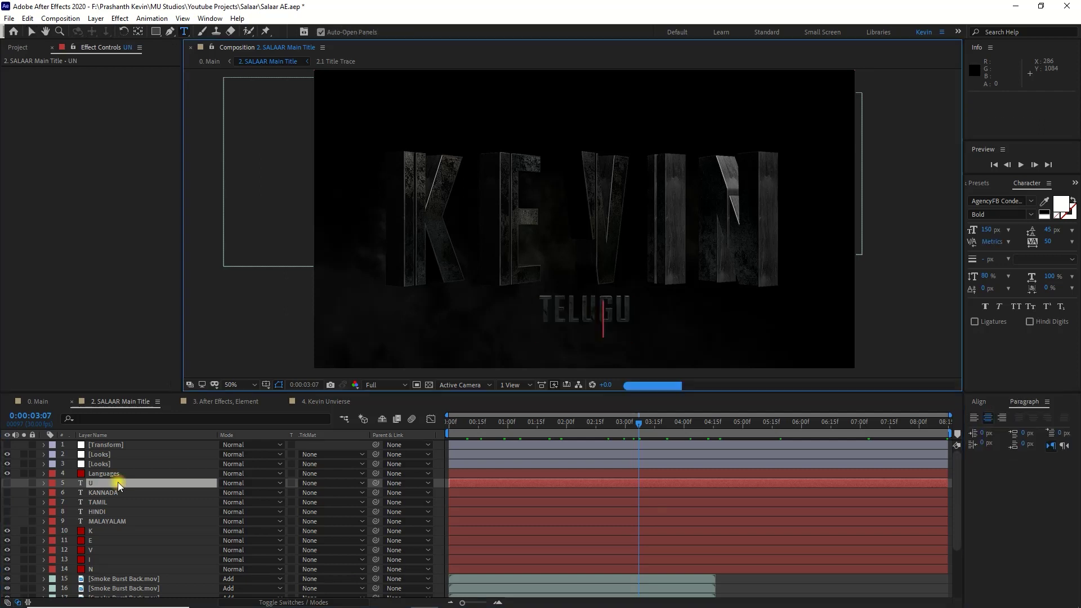
type("IVERSE")
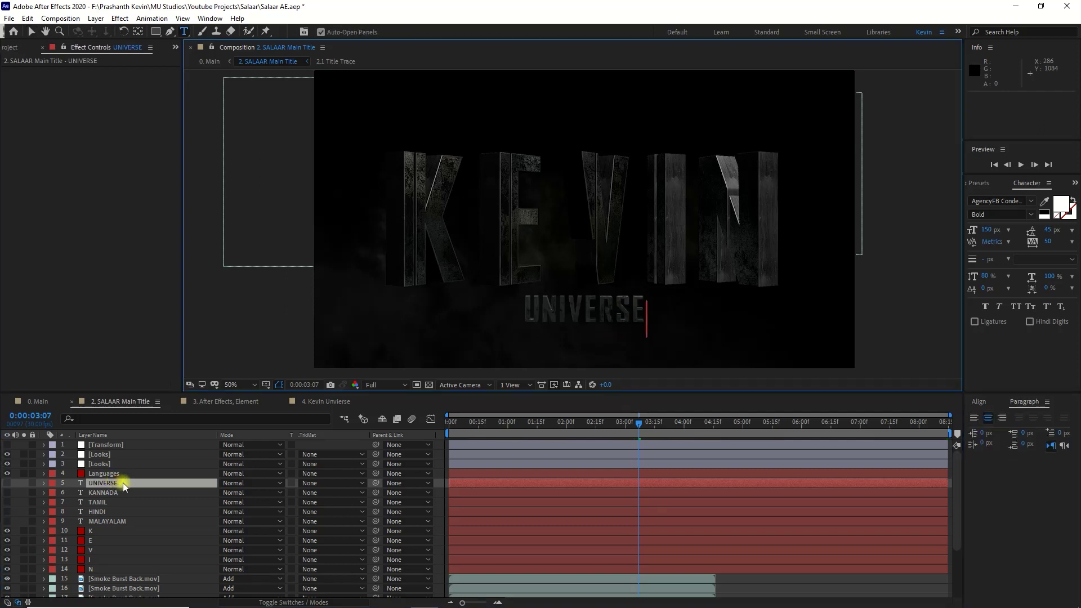
left_click(131, 486)
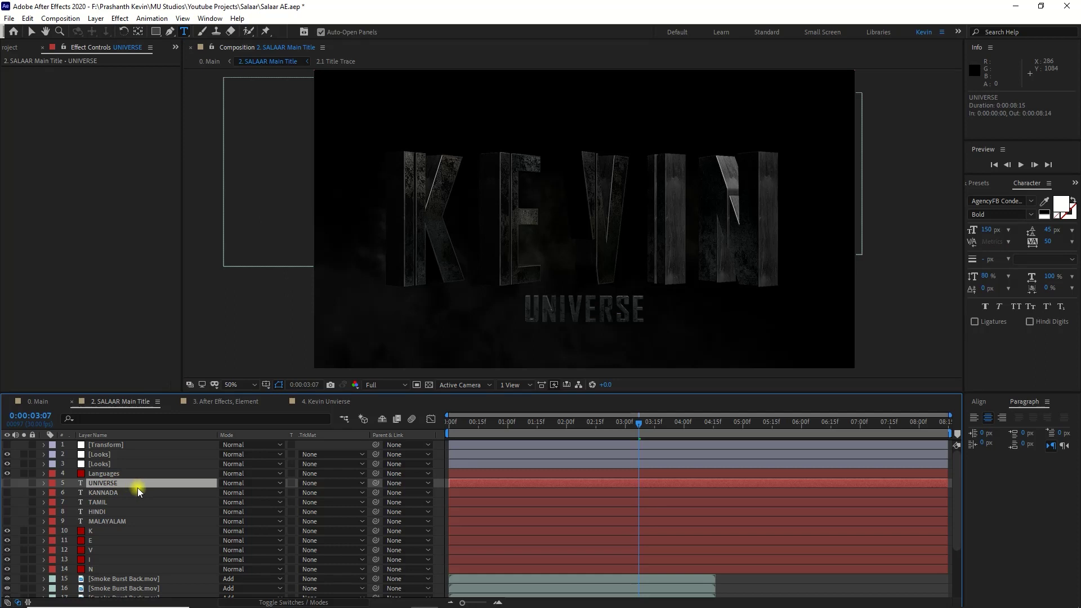
Reveal the Languages layer's opacity keyframes with U and check the UNIVERSE and KANNADA frames
left_click(113, 475)
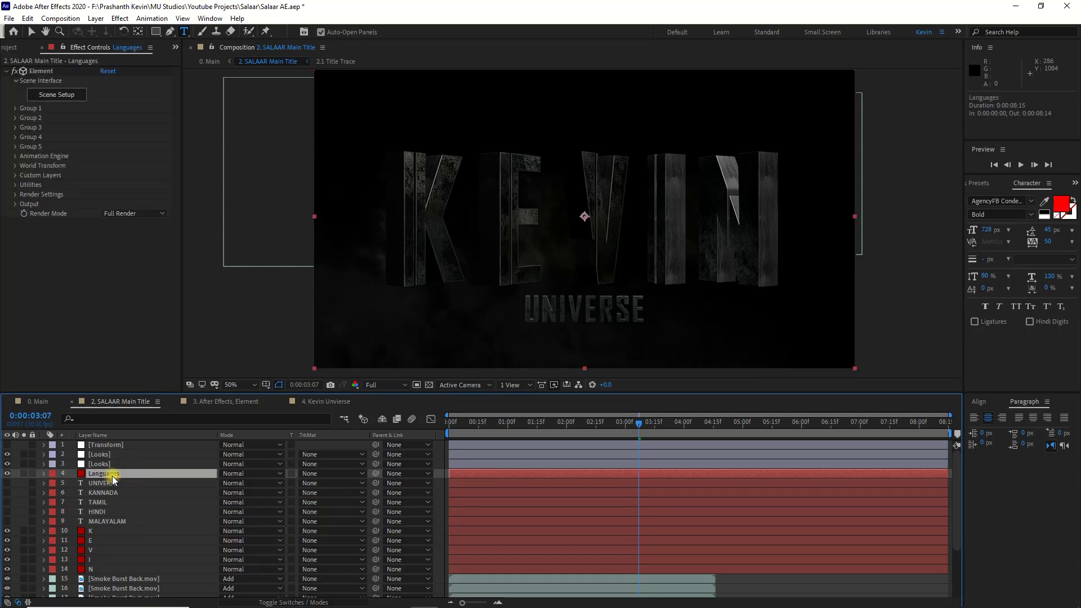
key("u")
left_click(669, 513)
left_click(660, 422)
left_click(722, 425)
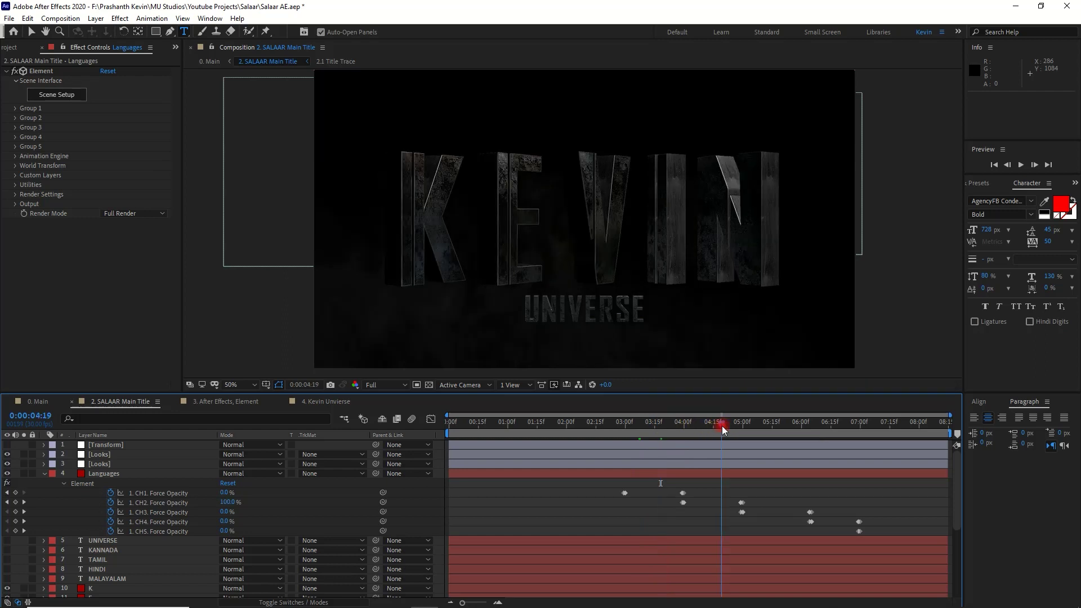
left_click(658, 425)
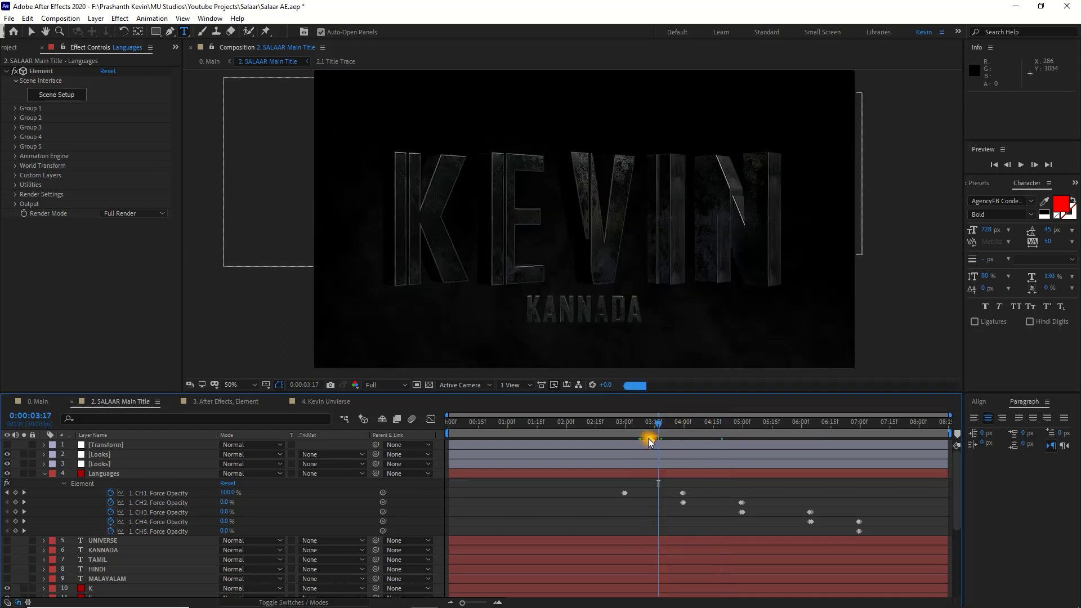
Go to the KANNADA frame and start editing the KANNADA subtitle text
left_click(112, 543)
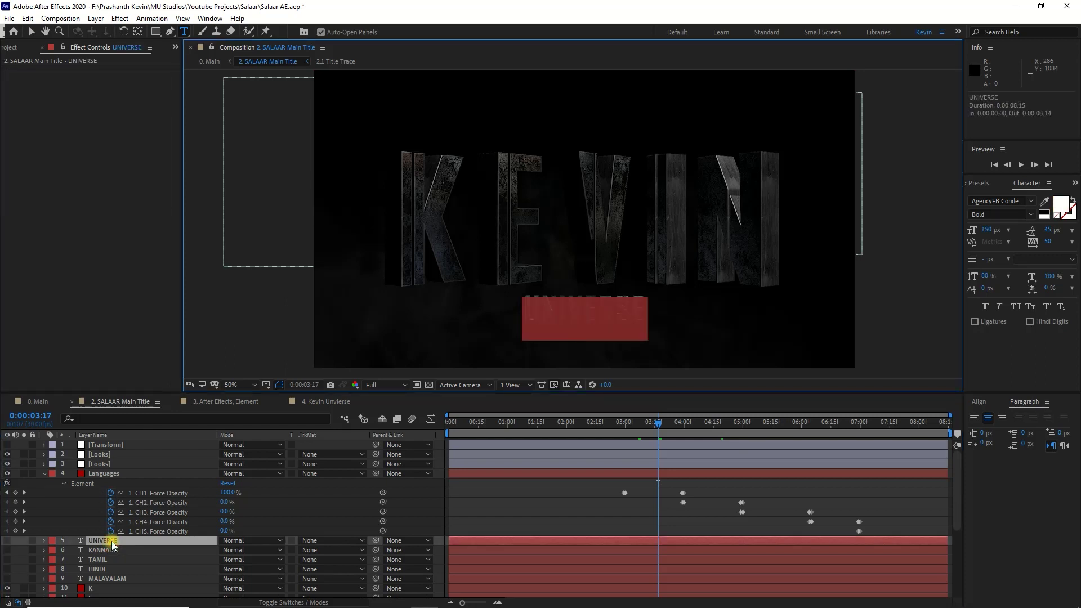
left_click(119, 548)
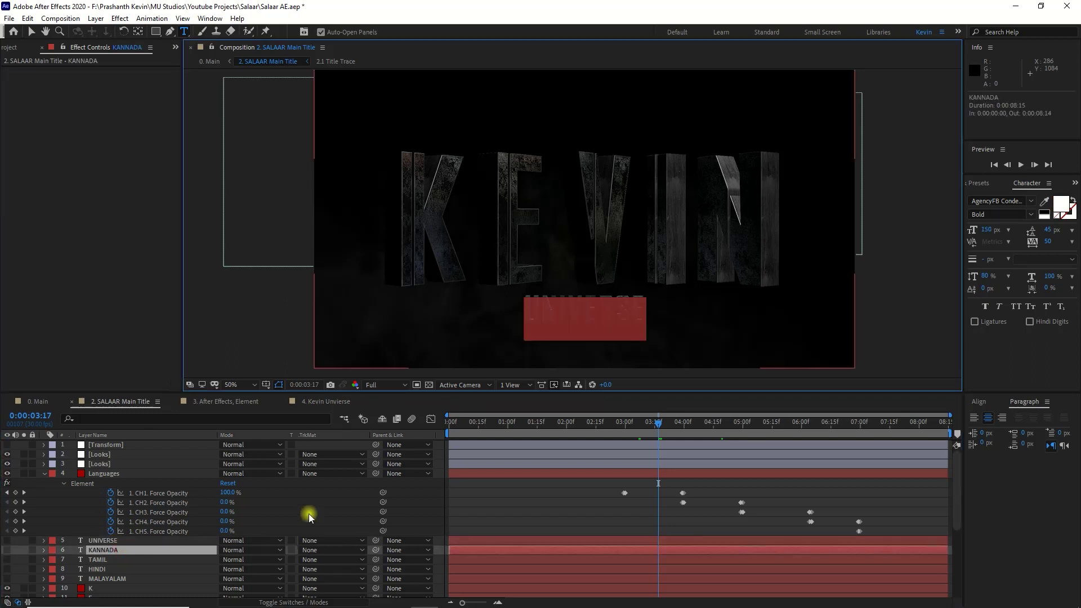
left_click(627, 500)
left_click(709, 425)
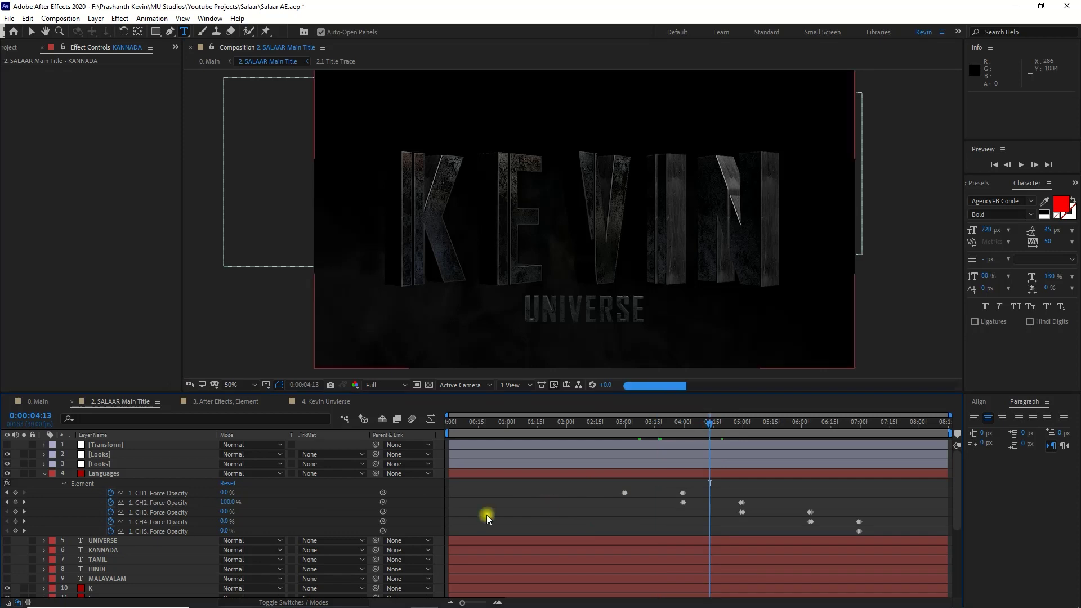
double_click(105, 550)
Replace KANNADA with UNIVERSE and try Akzidenz-Grotesk BQ Condensed and Albertus MT Std
type("UNIVERSE")
key("ctrl+a")
left_click(986, 201)
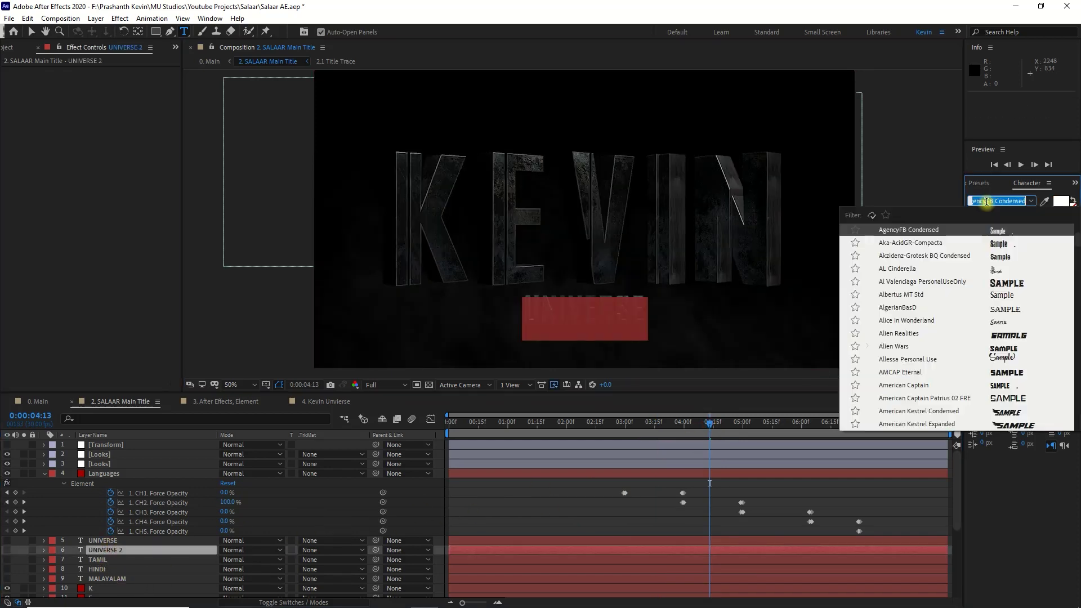
left_click(974, 256)
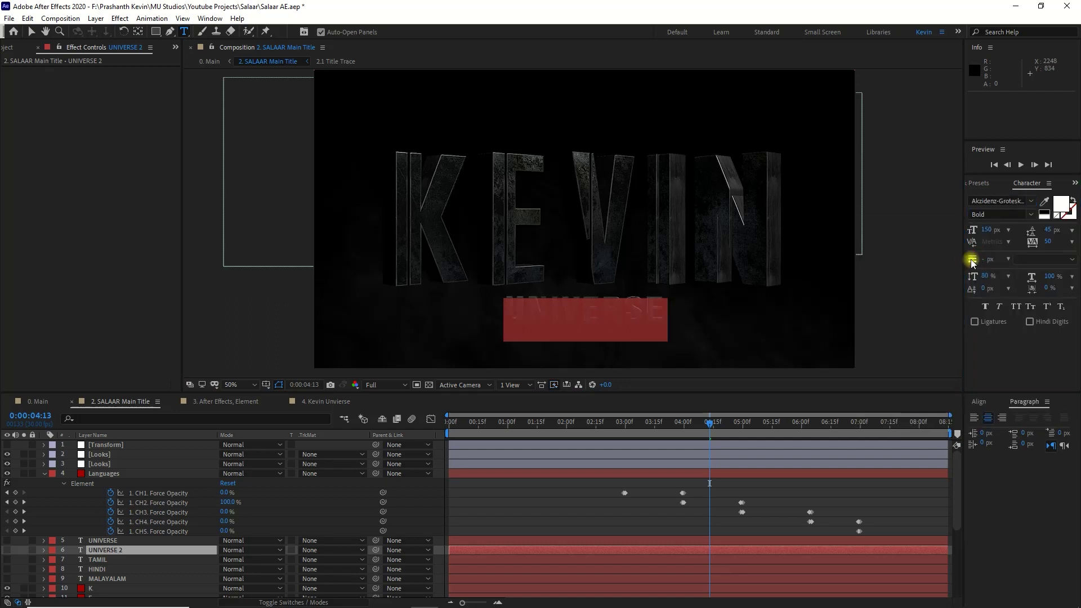
left_click(996, 202)
left_click(997, 269)
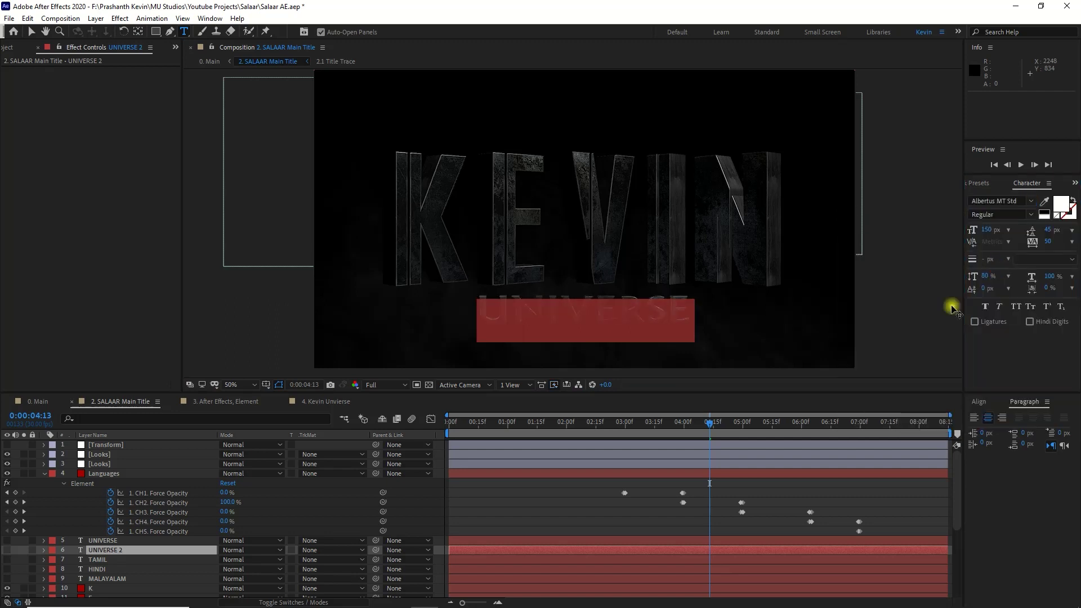
left_click(790, 493)
Replace the TAMIL subtitle with UNIVERSE and try American Captain and American Captain Patrius 02 FRE
left_click(776, 423)
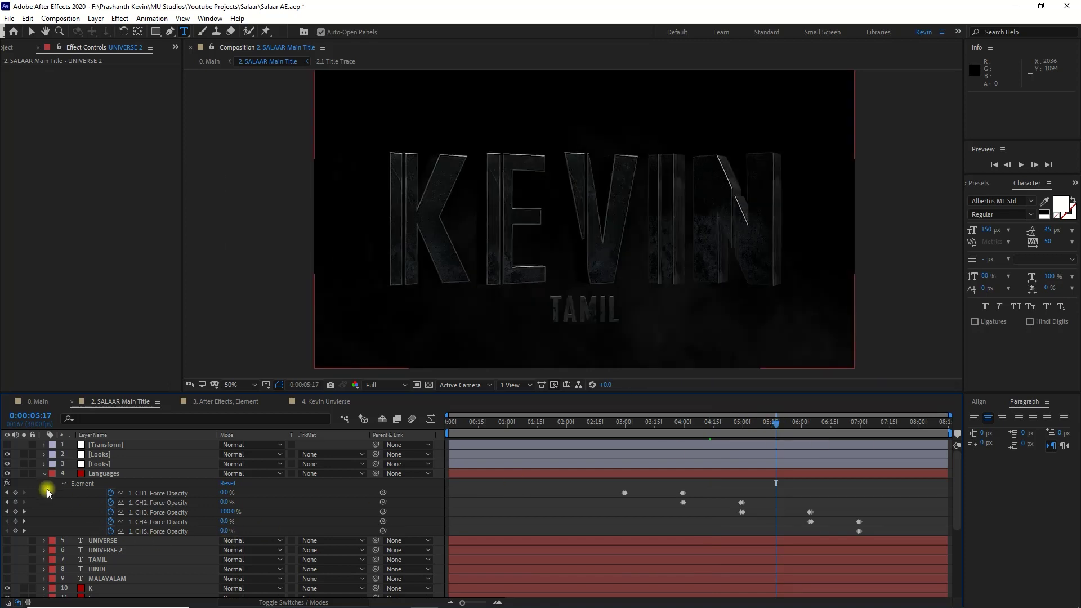
double_click(99, 560)
type("UNIVERSE")
left_click(1006, 199)
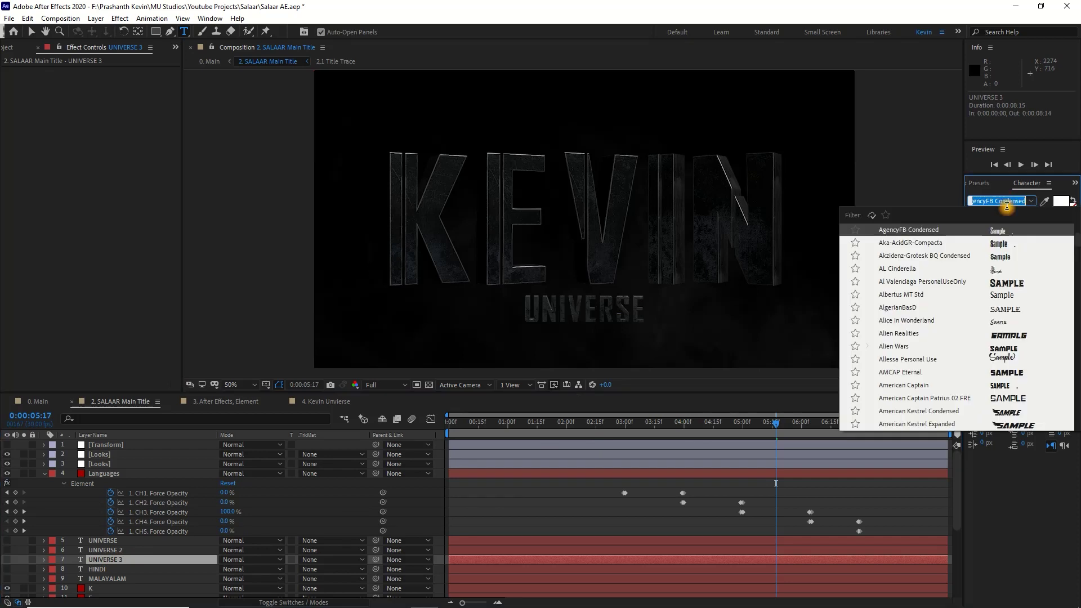
left_click(943, 387)
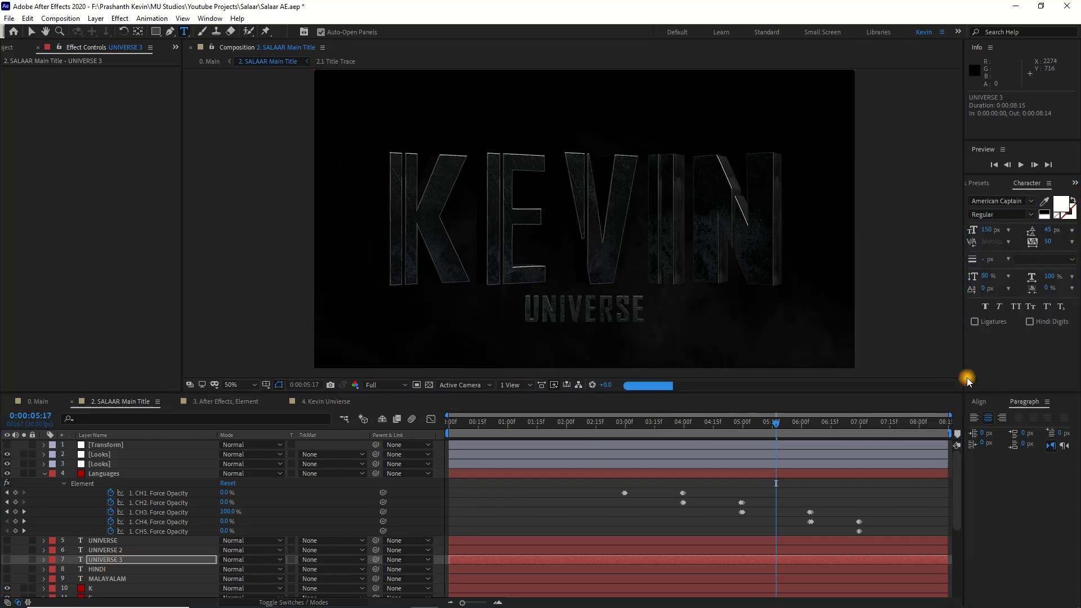
left_click(1002, 199)
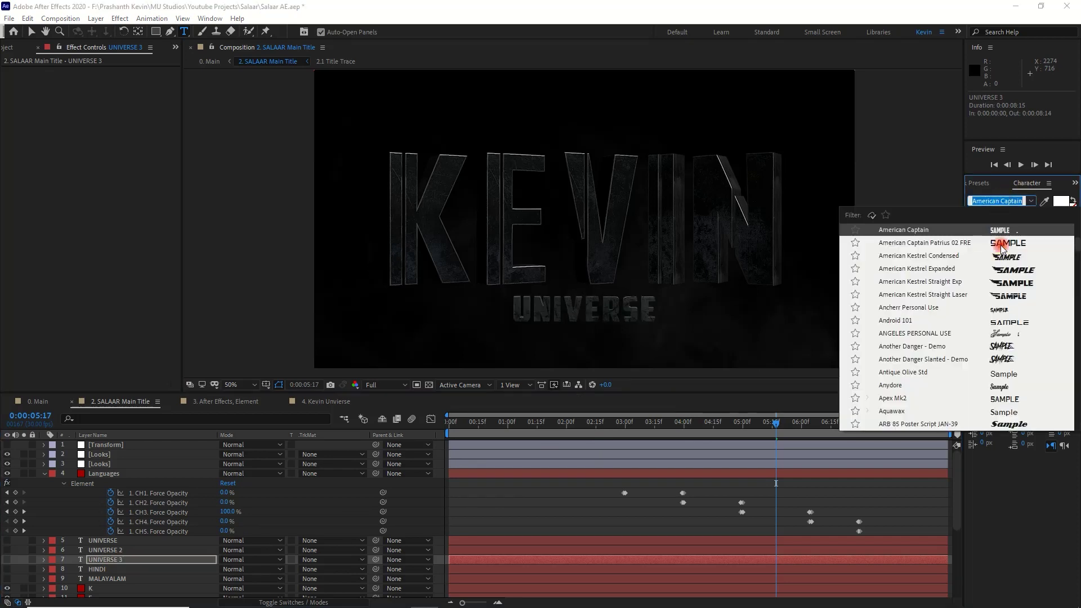
left_click(1002, 243)
Try Ancherr Personal Use and AssassinS on UNIVERSE 3, viewing it at 0:00:05:14
left_click(995, 201)
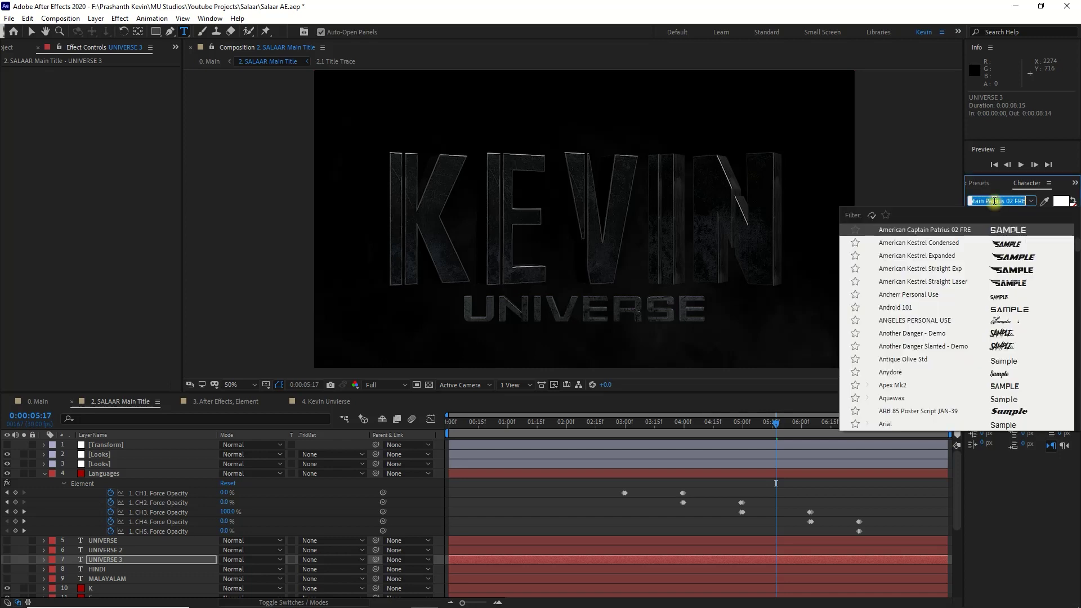
left_click(996, 299)
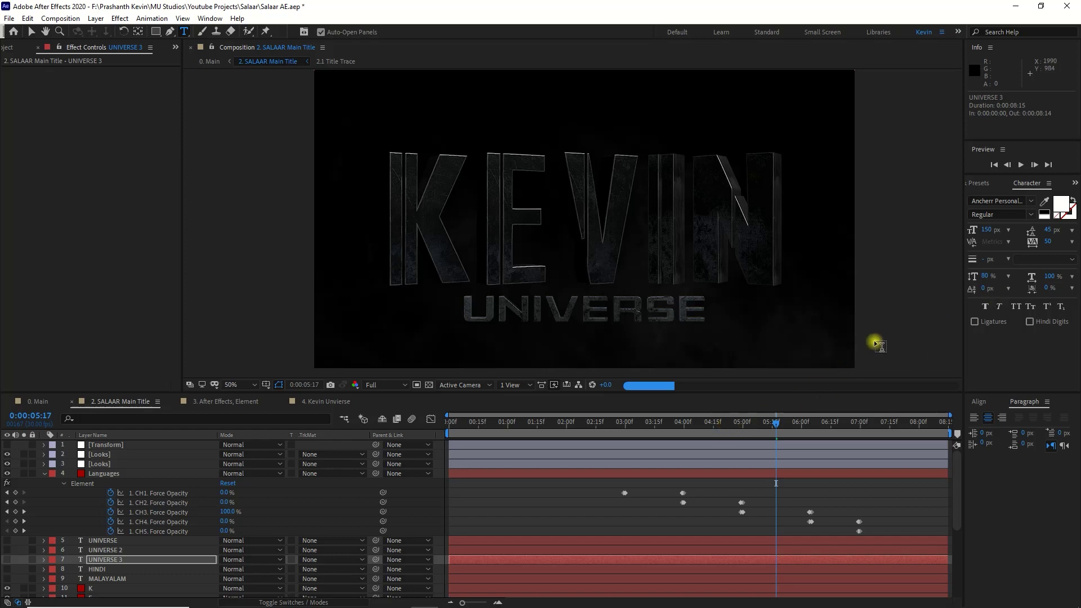
left_click(1013, 202)
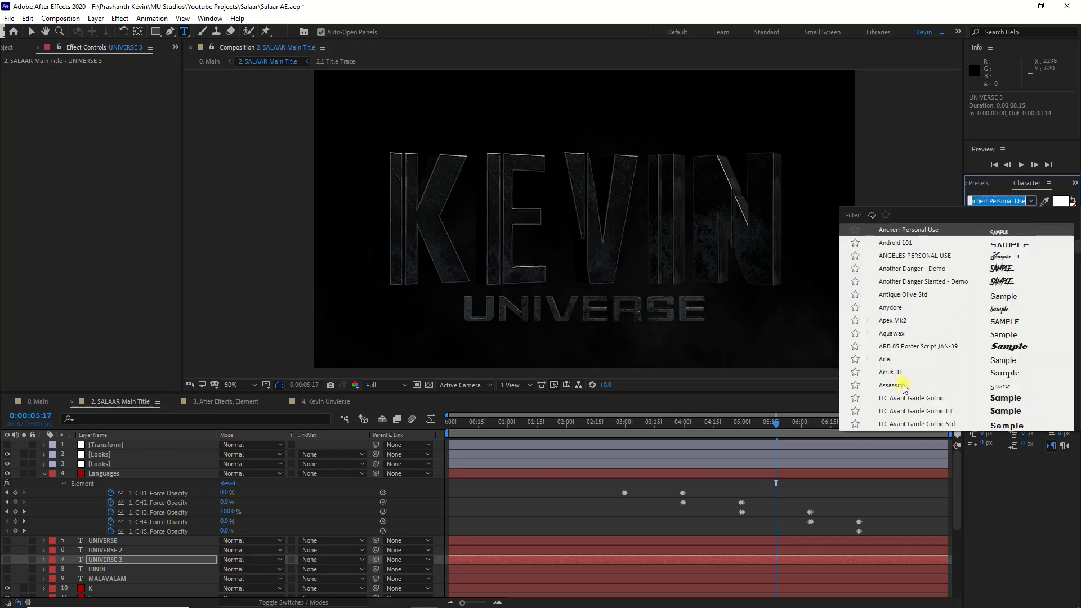
left_click(904, 386)
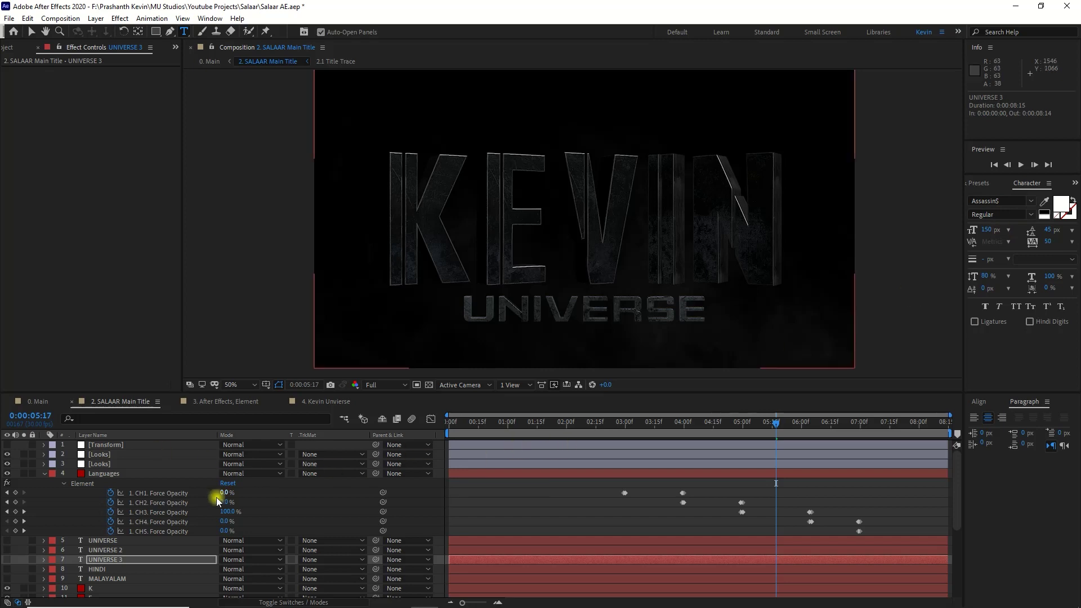
left_click(129, 560)
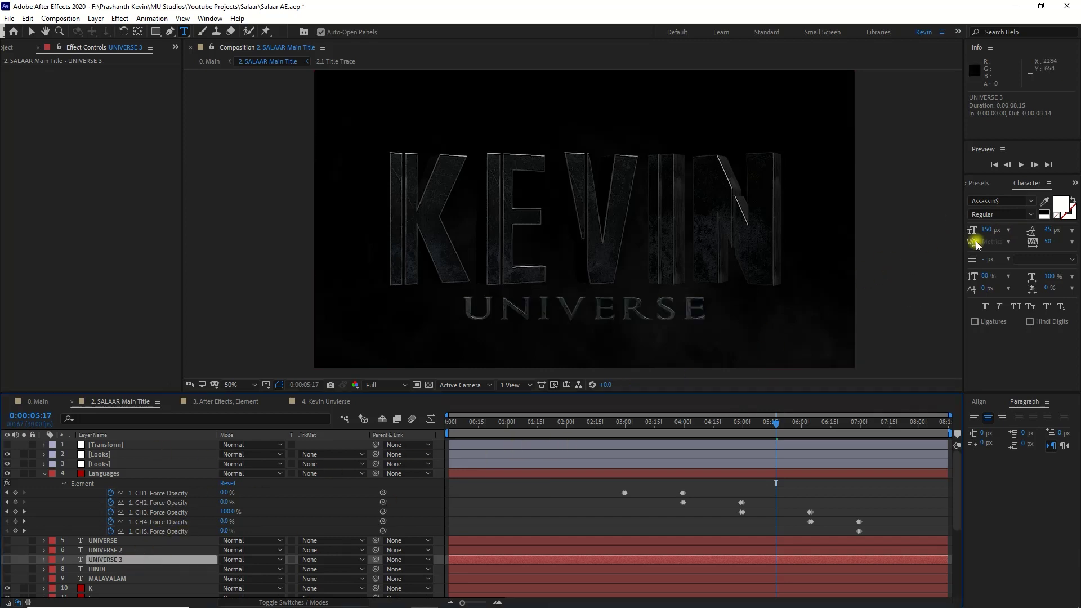
left_click(719, 424)
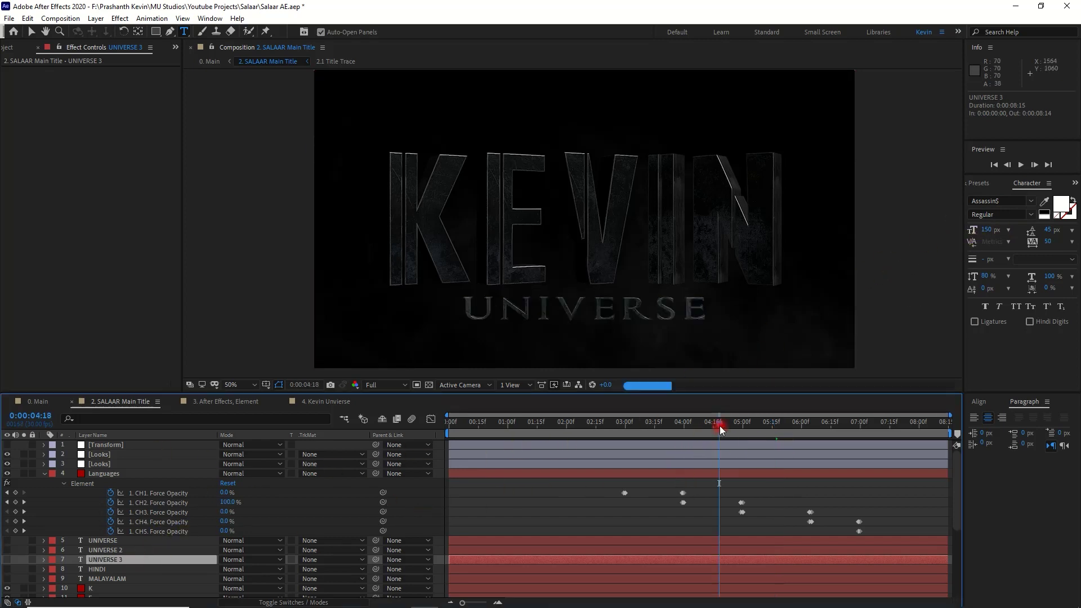
left_click_drag(722, 425, 769, 425)
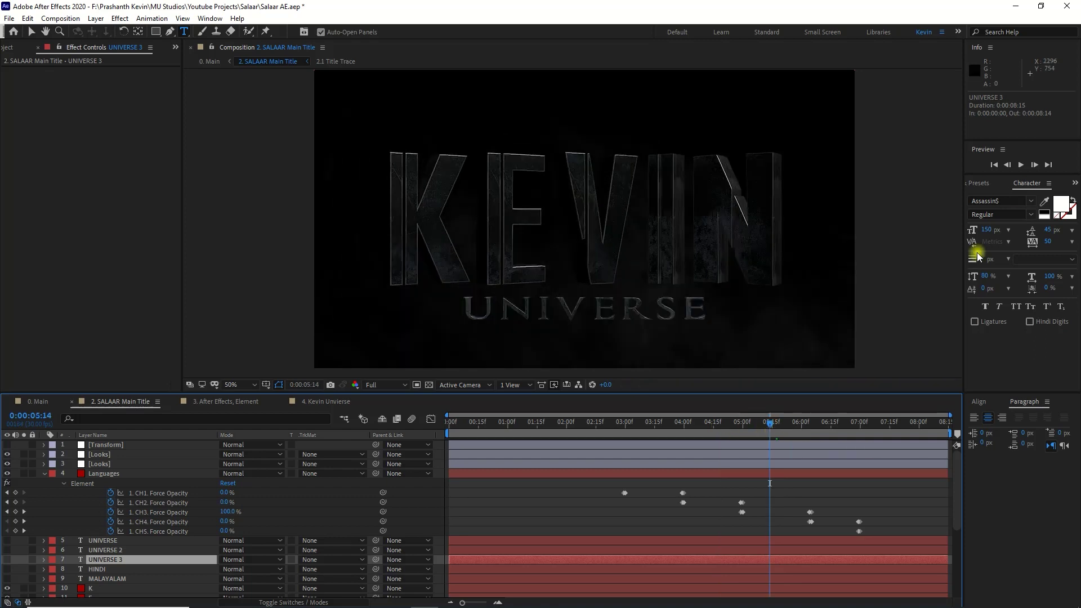
Test Avengero, Baloo Tamma, BankGothic-Medium and Bebas, then apply Black Panther Vfx R Tist
left_click(992, 201)
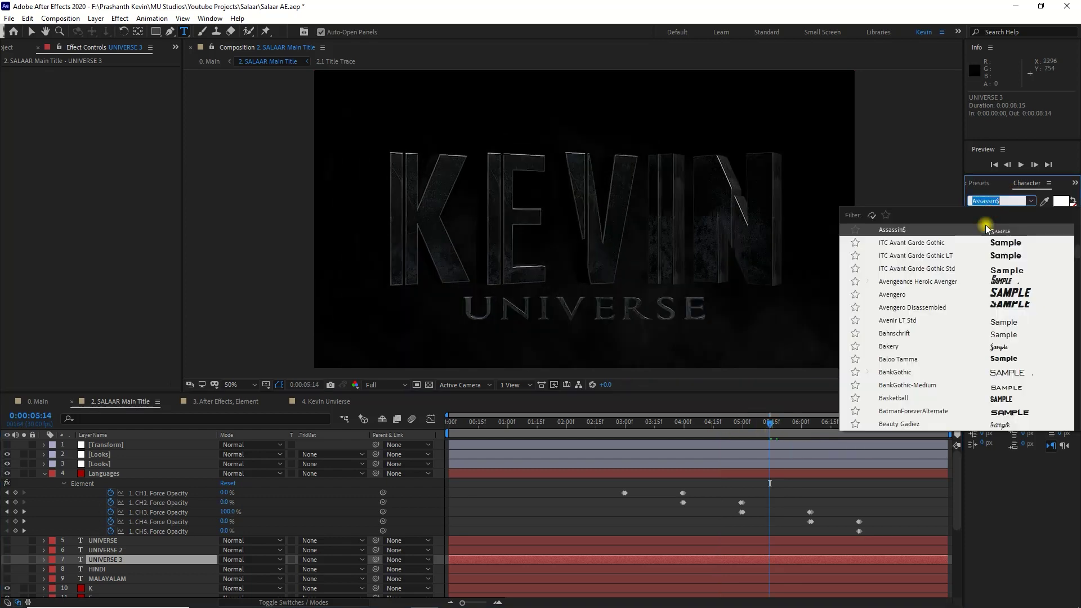
left_click(959, 296)
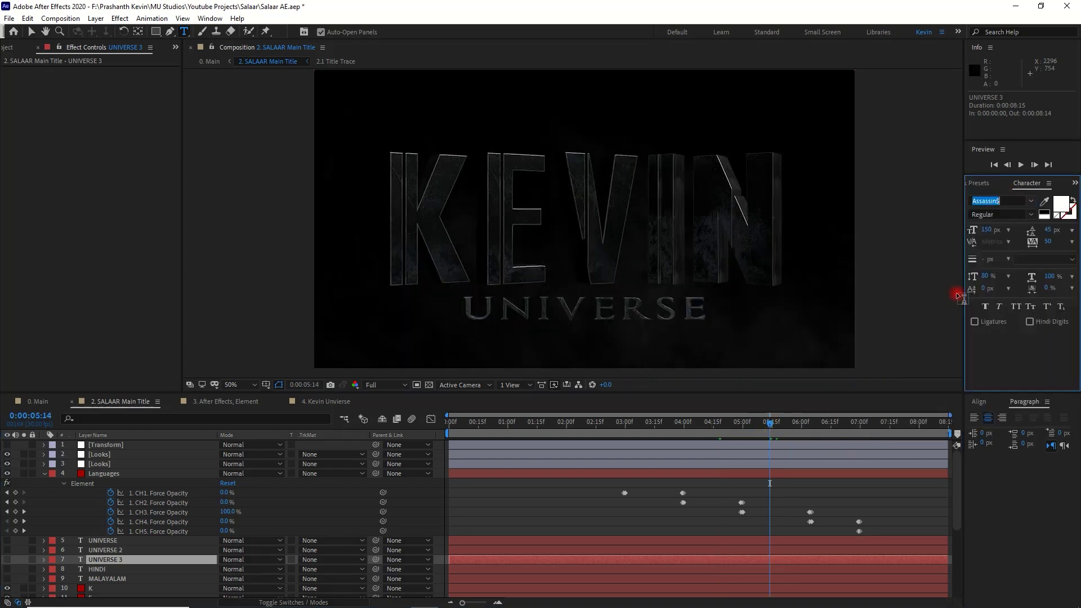
left_click(997, 201)
left_click(988, 297)
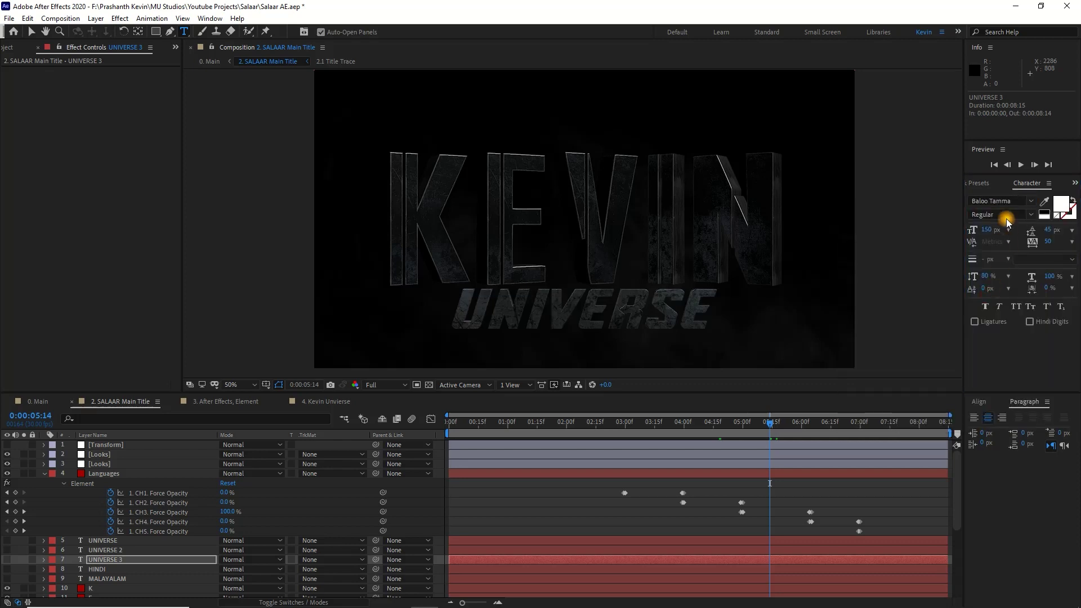
left_click(1002, 201)
left_click(999, 259)
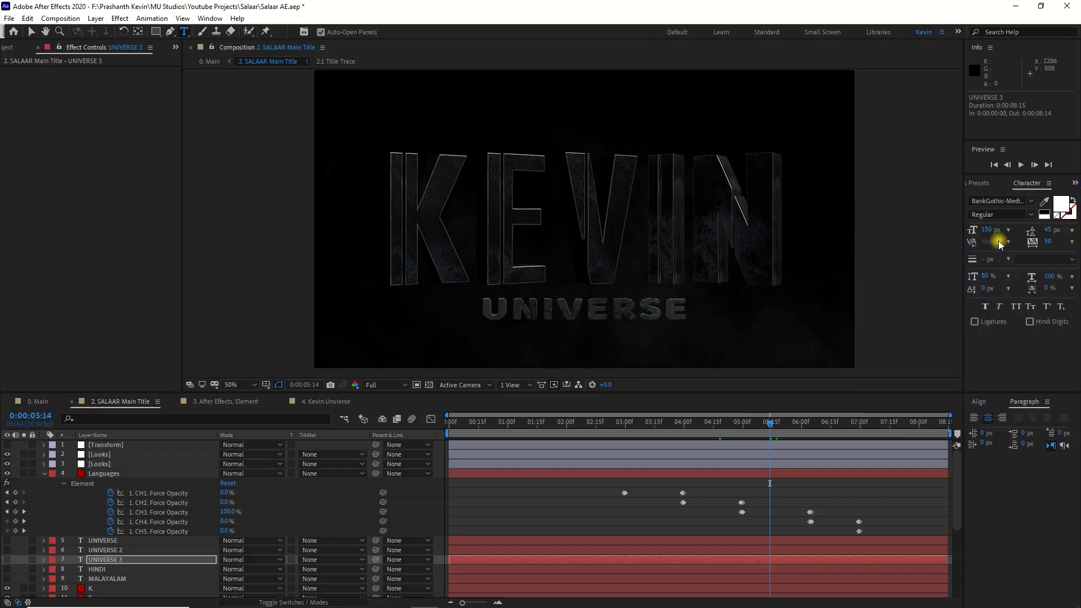
left_click(1008, 205)
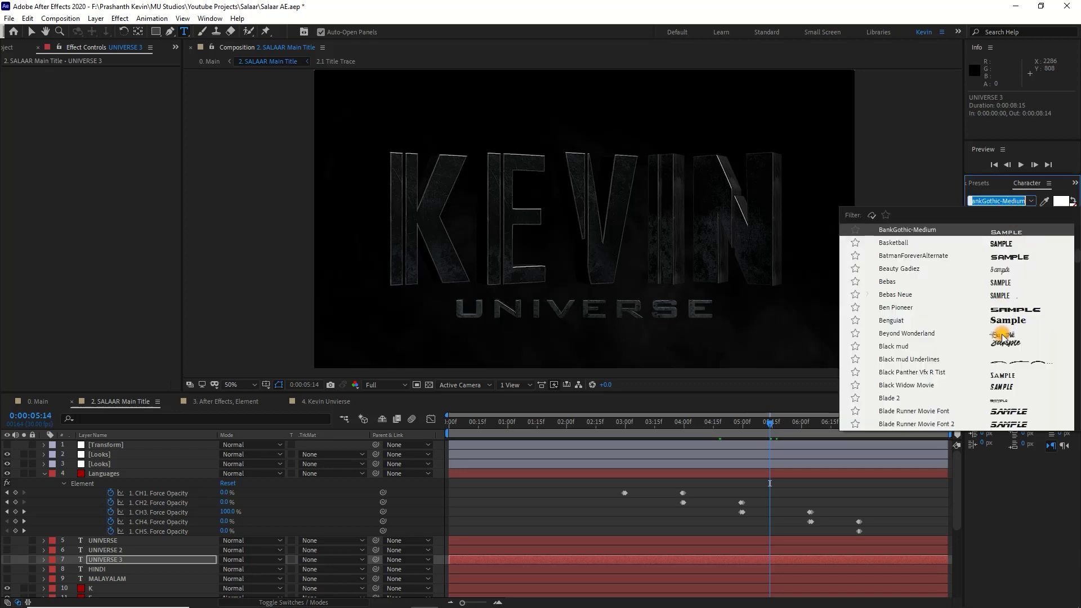
left_click(1002, 283)
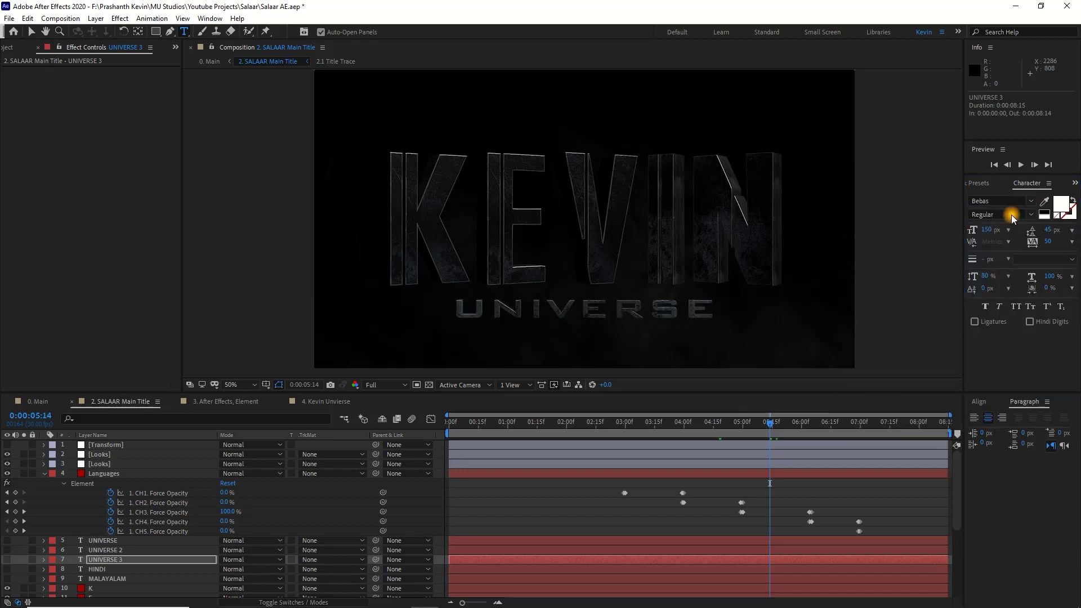
left_click(1007, 198)
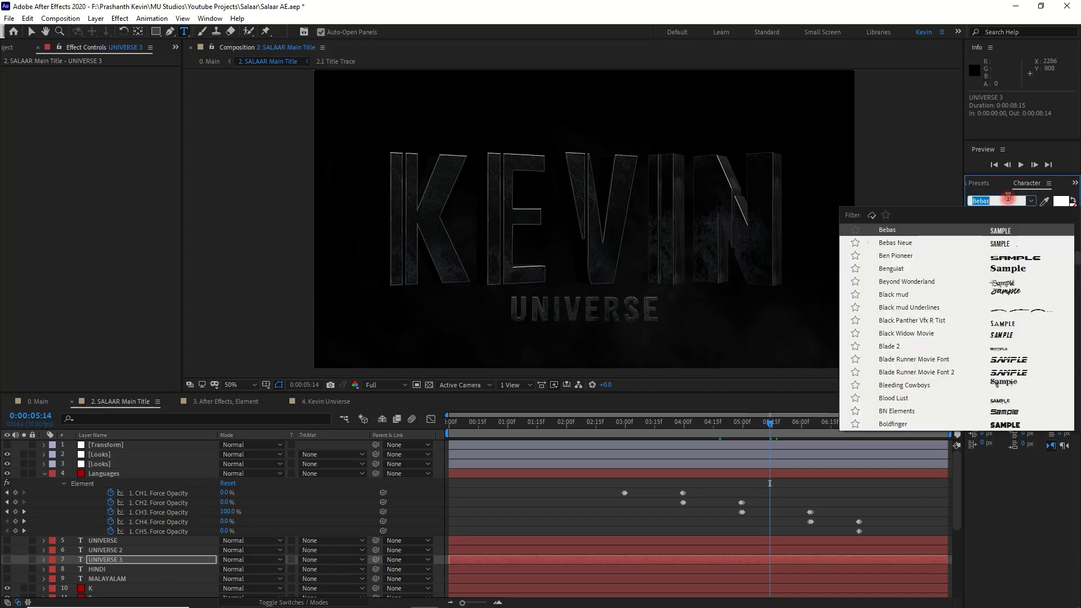
left_click(998, 322)
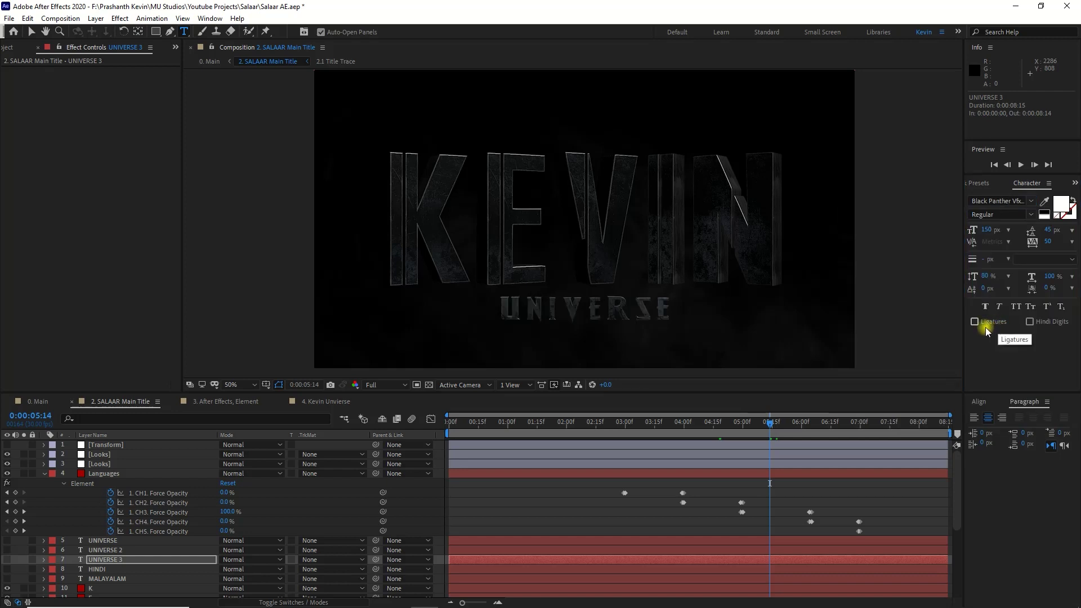
left_click(845, 429)
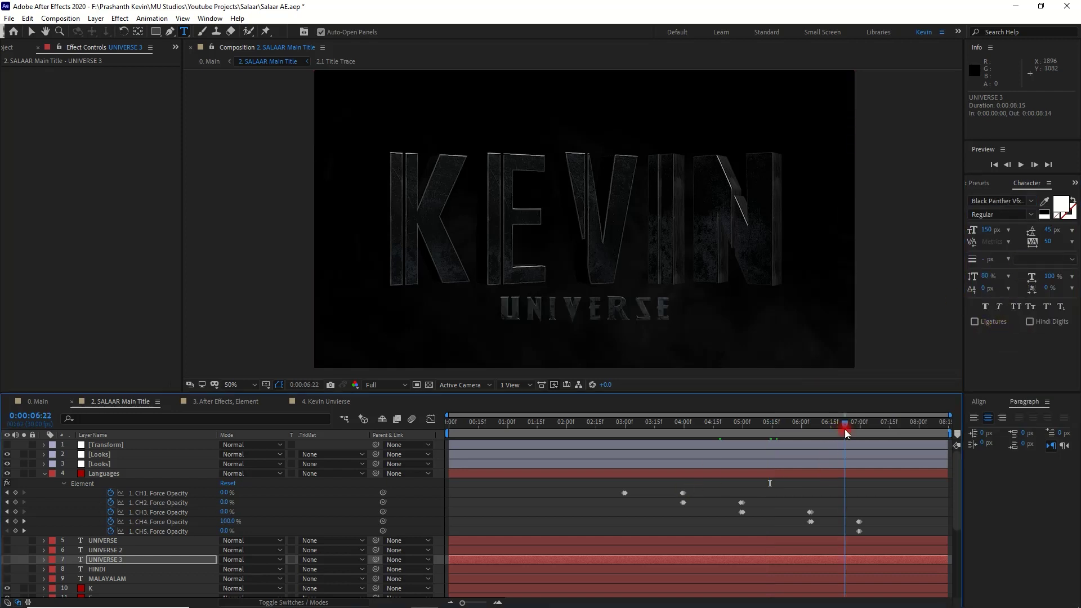
Give the UNIVERSE 4 subtitle the Blade 2 font at 100% vertical scale
left_click(115, 570)
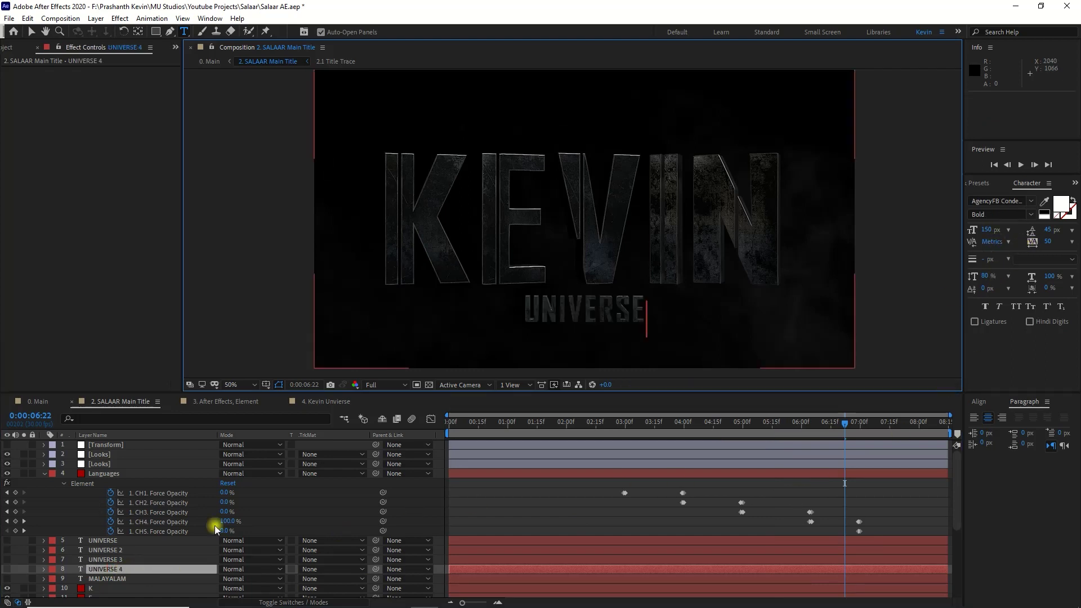
left_click(997, 201)
scroll(956, 385, "down", 4)
scroll(918, 407, "down", 3)
scroll(918, 398, "down", 3)
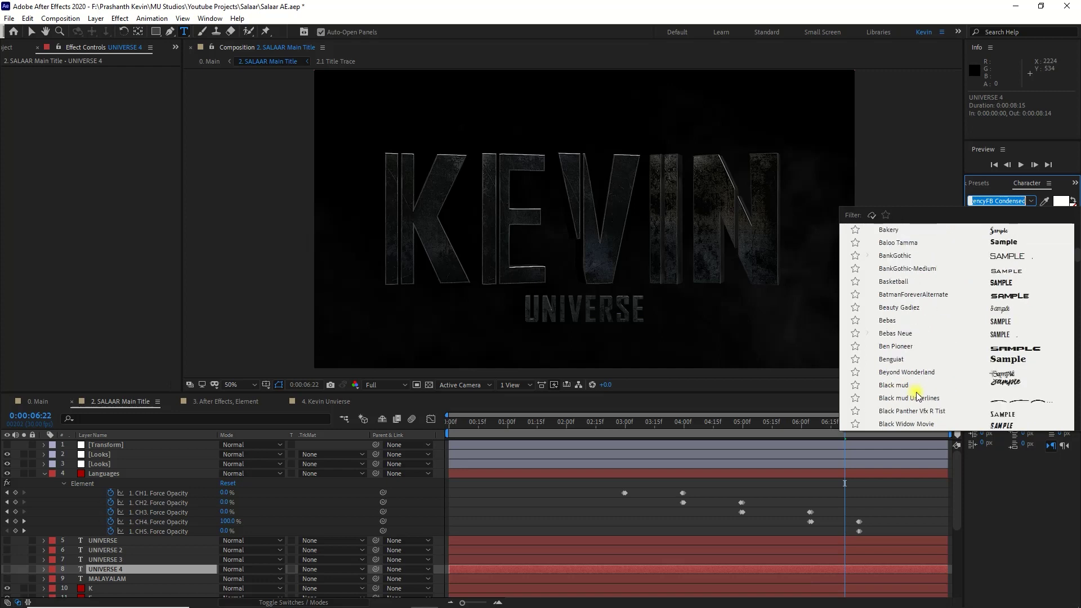
scroll(927, 392, "down", 1)
scroll(988, 393, "down", 1)
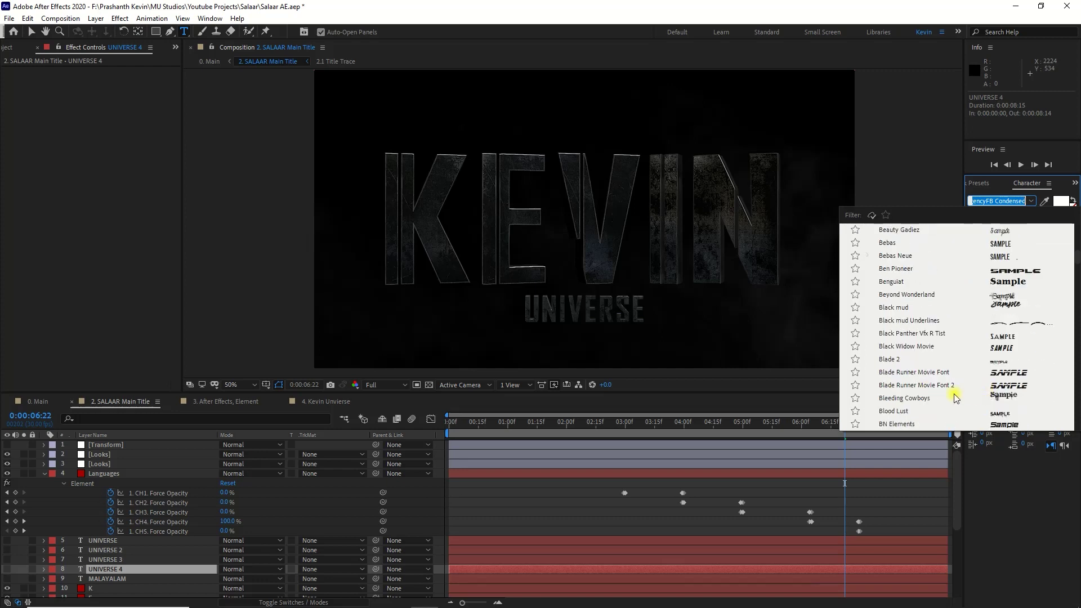
left_click(974, 362)
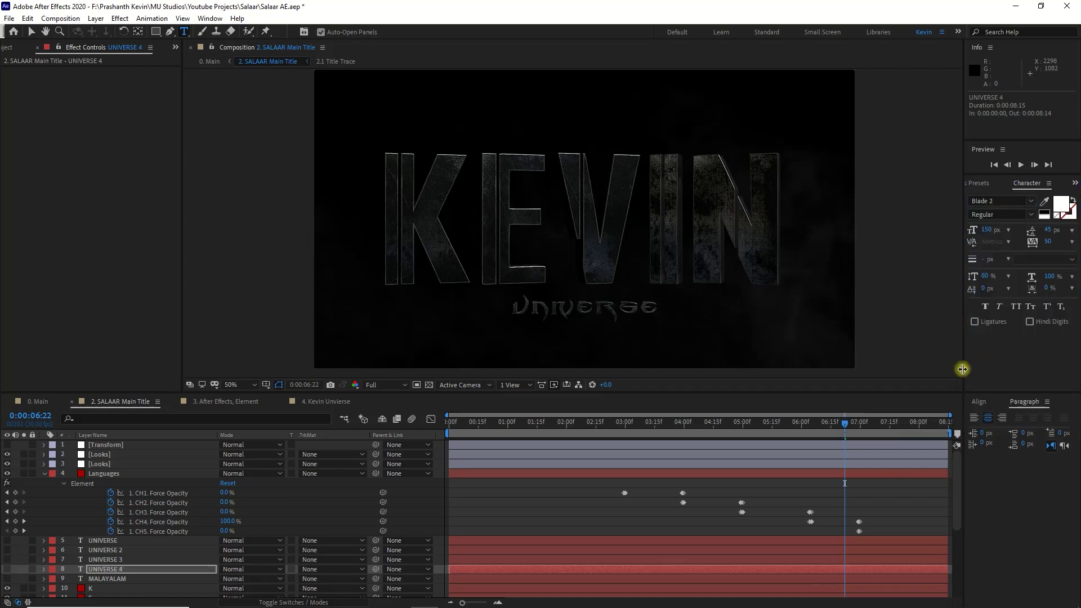
left_click(985, 276)
type("100")
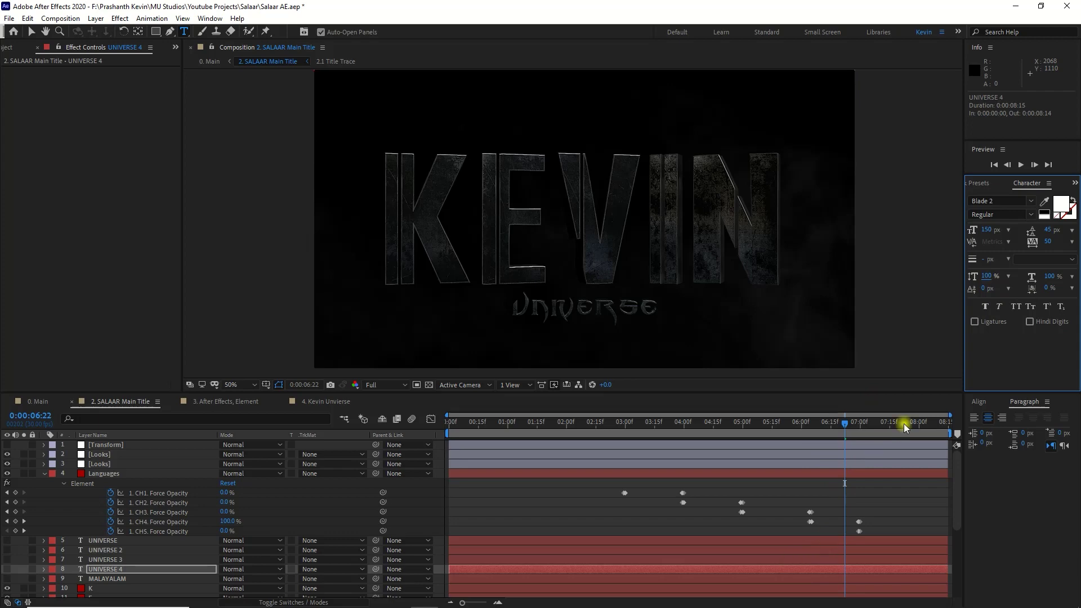
left_click(904, 424)
Retype the MALAYALAM text layer so it reads UNIVERSE
left_click(133, 578)
double_click(134, 579)
type("UNIVERSE 5")
left_click(1002, 201)
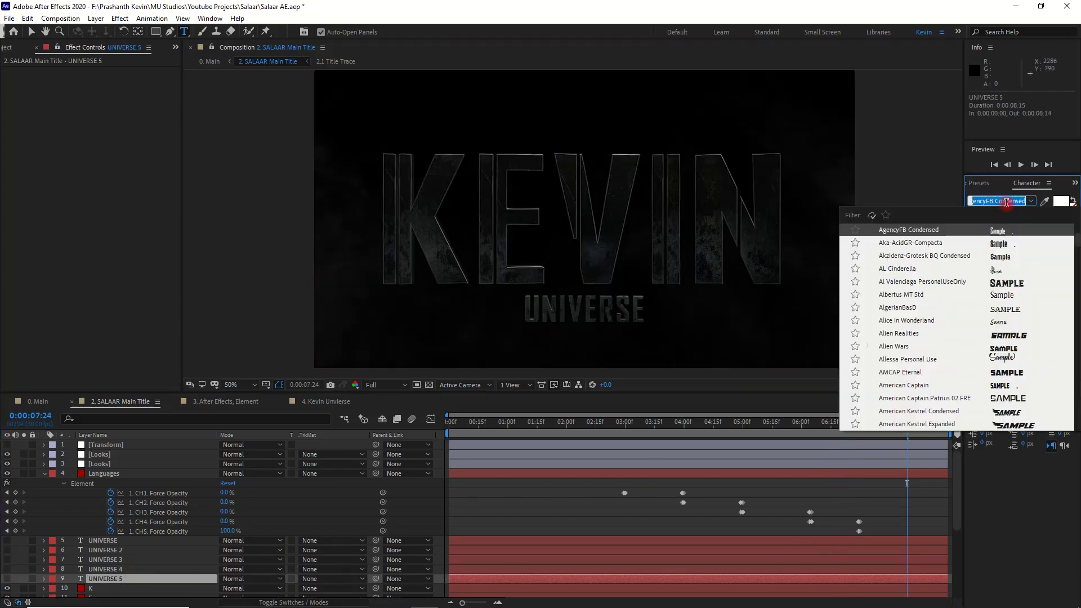
Try CaptainMarvel, Century Gothic and Cloister Black fonts on the UNIVERSE 5 subtitle
scroll(946, 407, "down", 5)
scroll(949, 406, "down", 5)
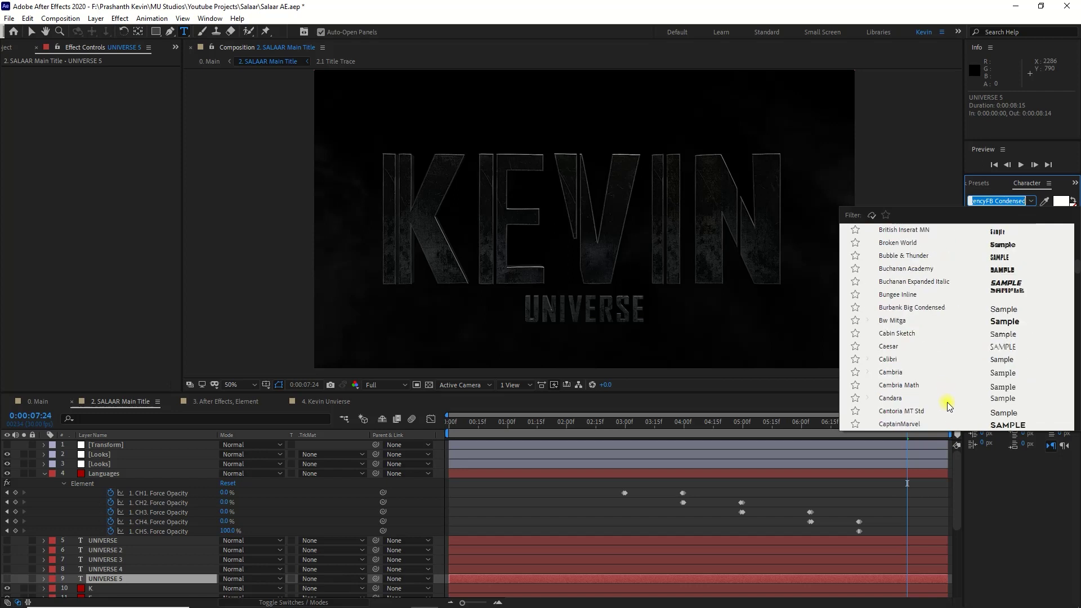
left_click(993, 424)
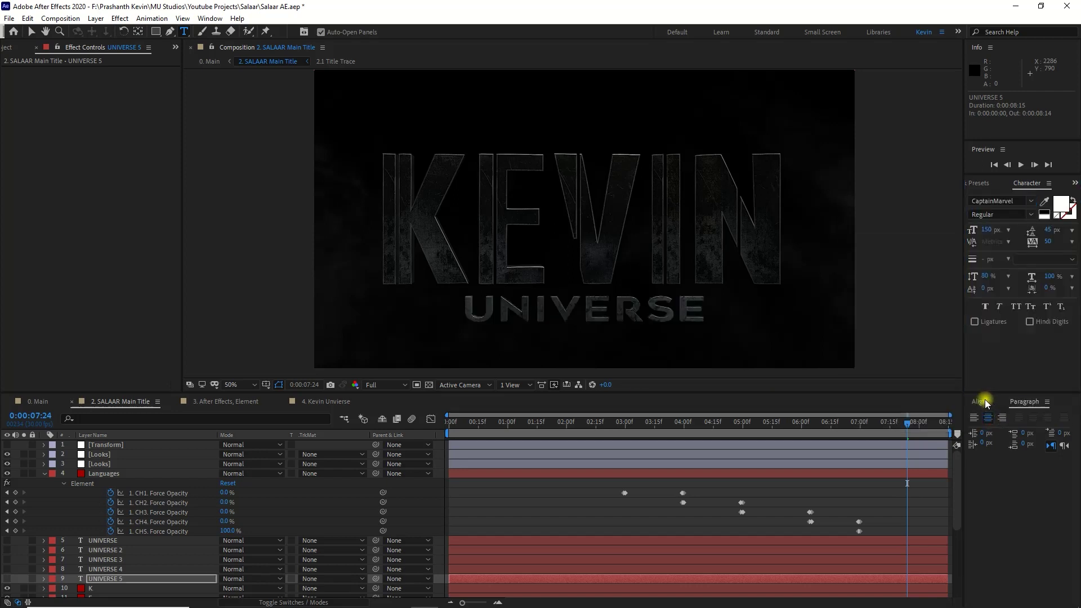
left_click(990, 202)
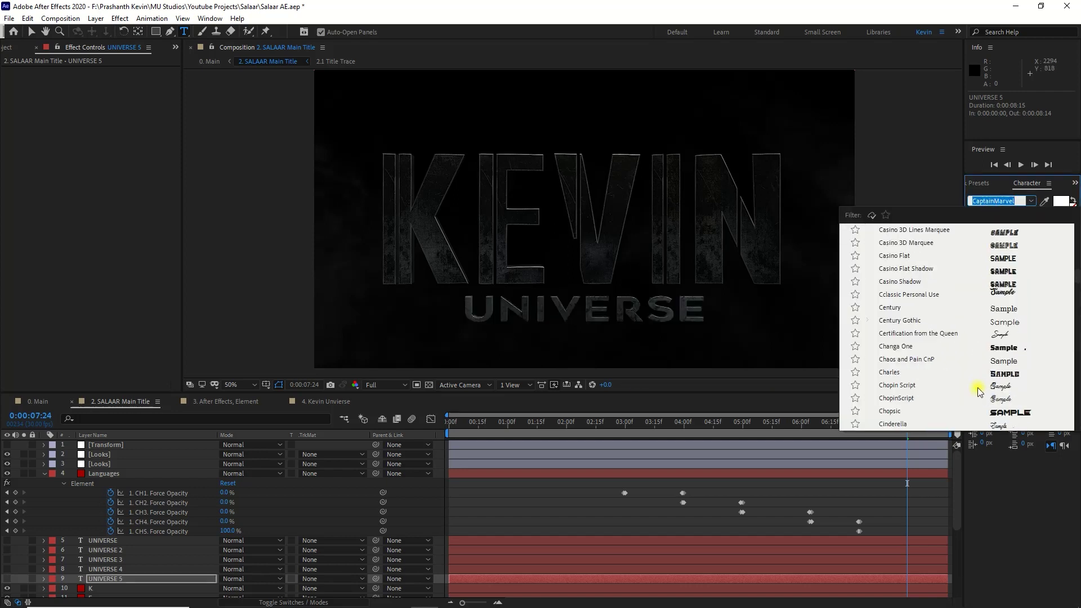
left_click(991, 322)
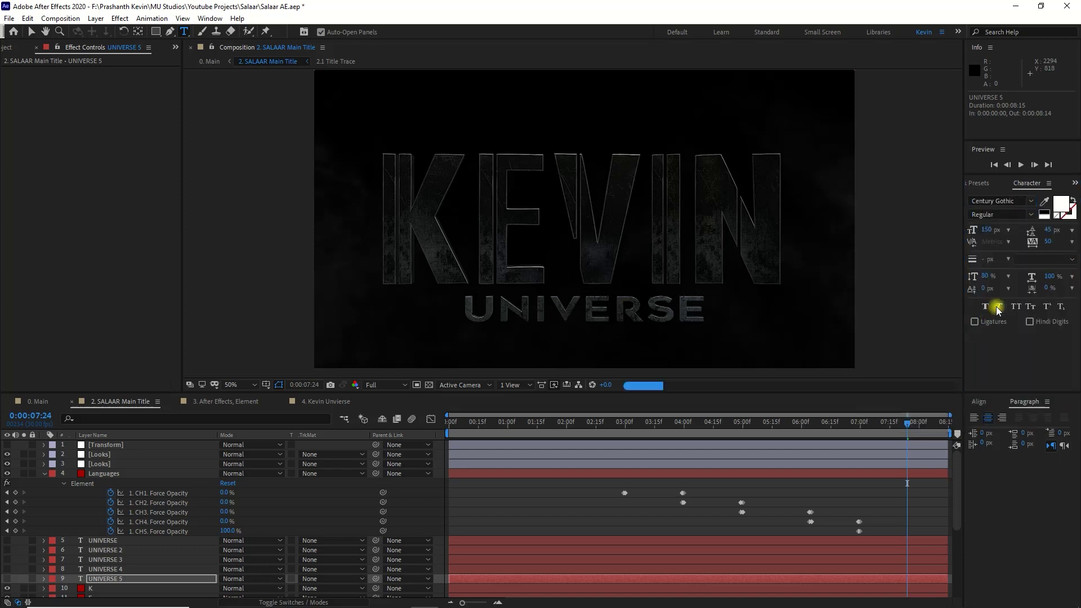
left_click(1008, 201)
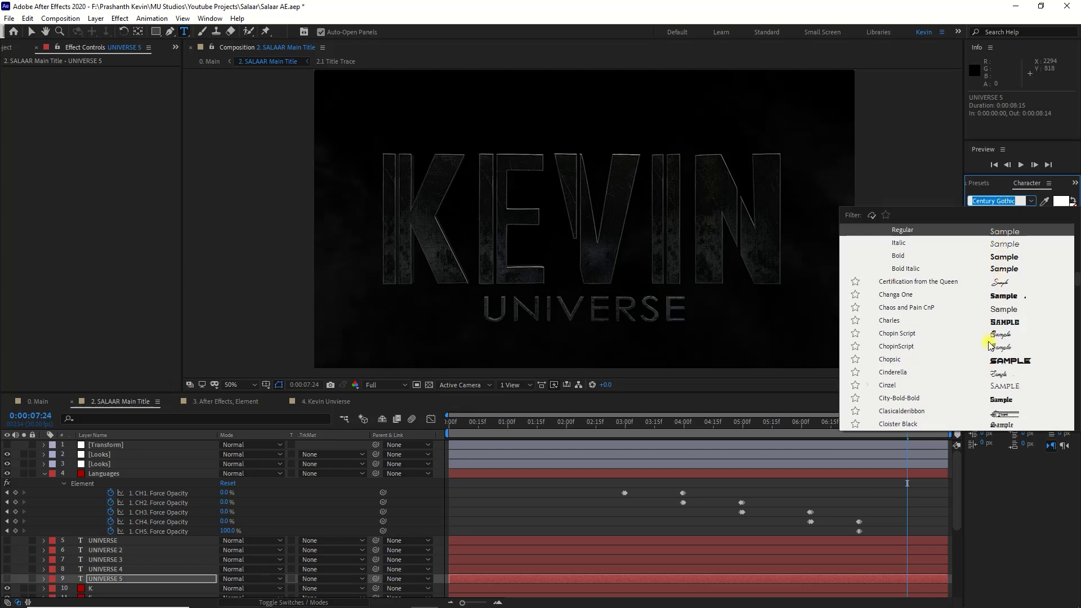
scroll(989, 317, "down", 1)
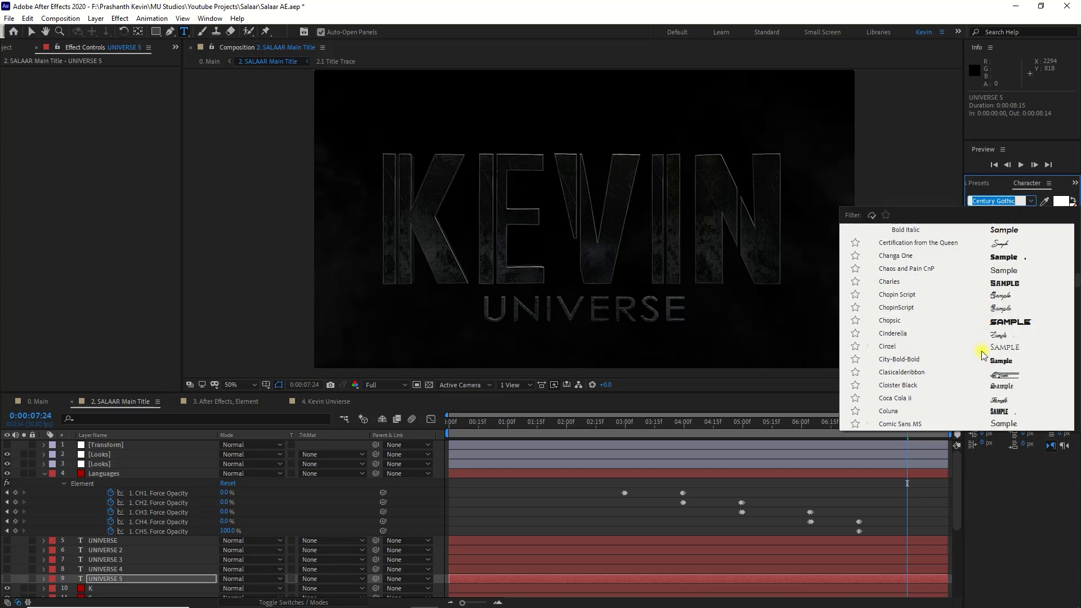
left_click(987, 387)
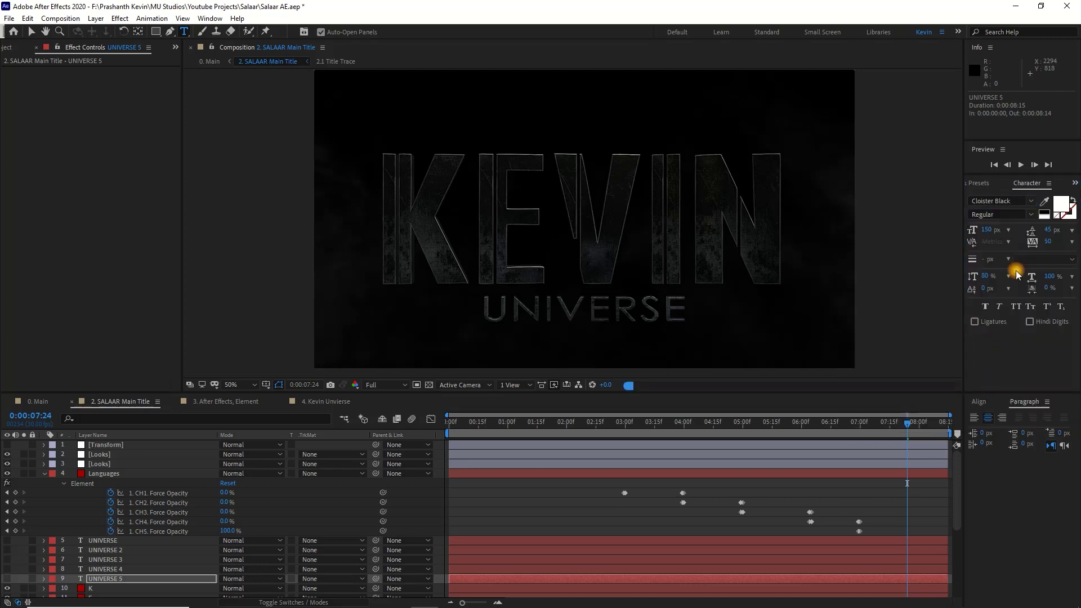
Try Coca Cola ii, Coluna and Confidel, then keep Constantia for UNIVERSE 5
left_click(997, 201)
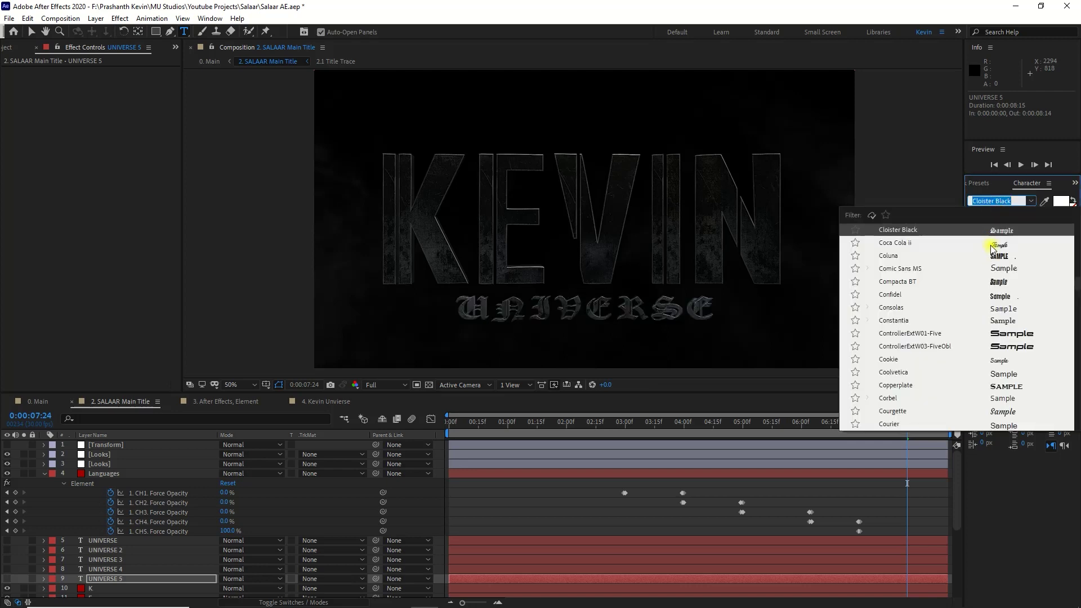
left_click(991, 244)
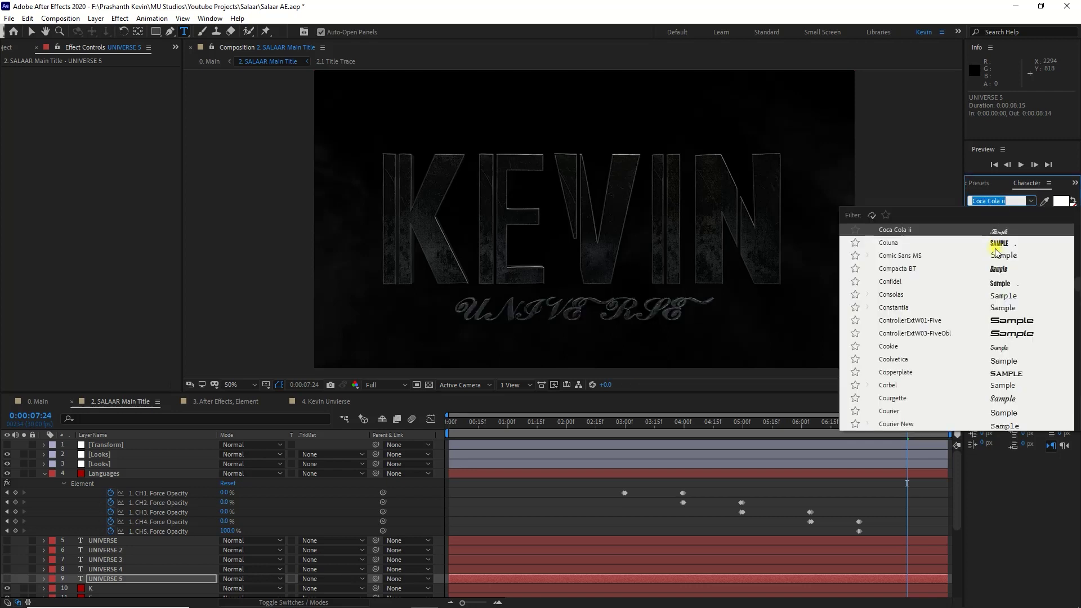
left_click(995, 248)
left_click(995, 202)
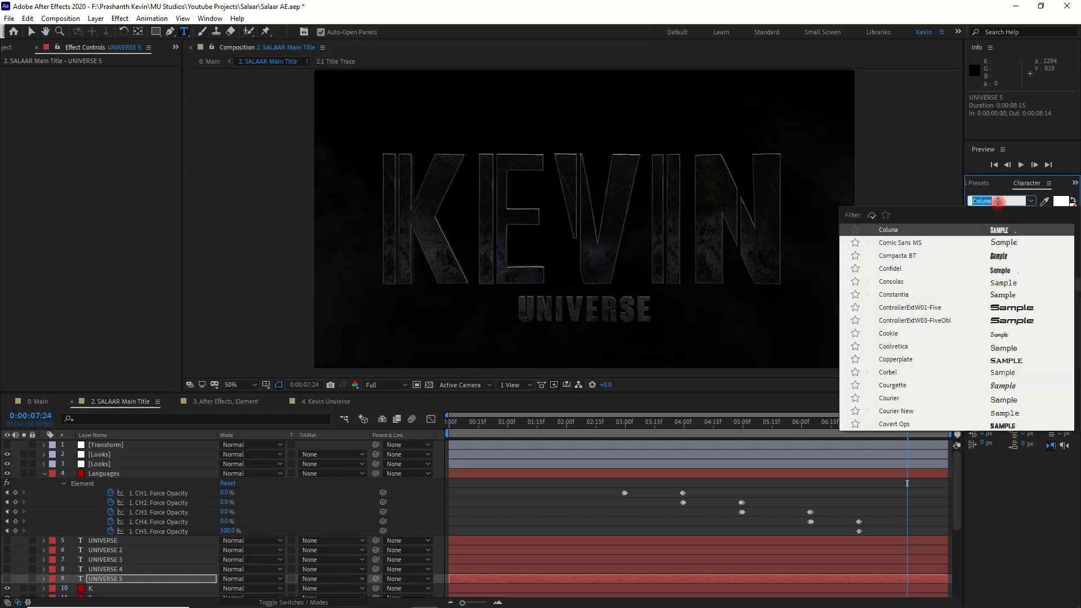
left_click(995, 274)
left_click(994, 202)
left_click(991, 230)
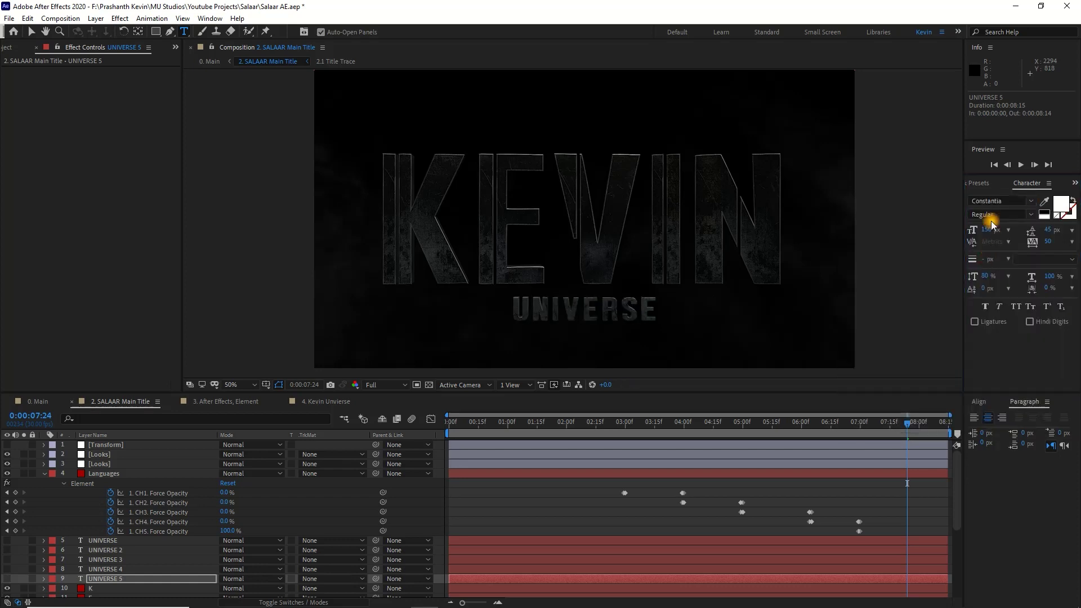
left_click(991, 201)
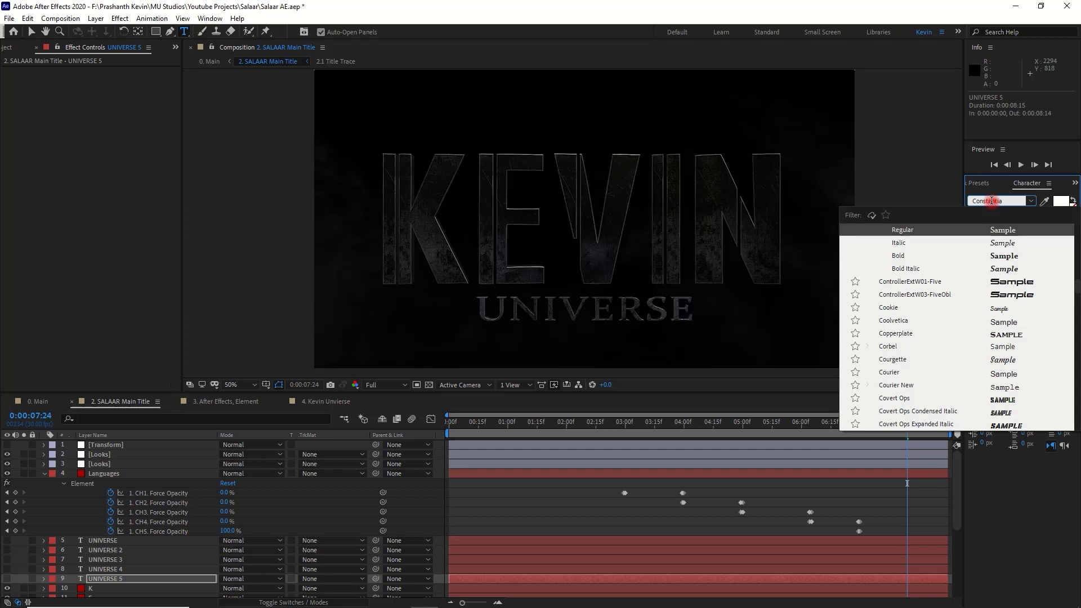
left_click(868, 487)
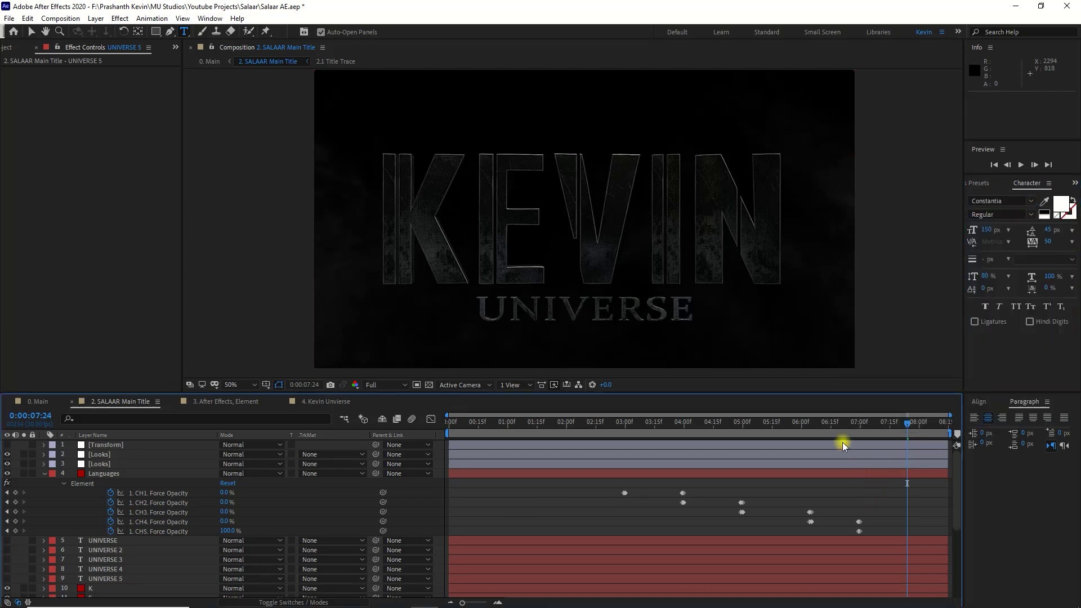
Set the UNIVERSE 2 subtitle to 125 px, comparing it against the first subtitle's frame
left_click_drag(834, 423, 654, 422)
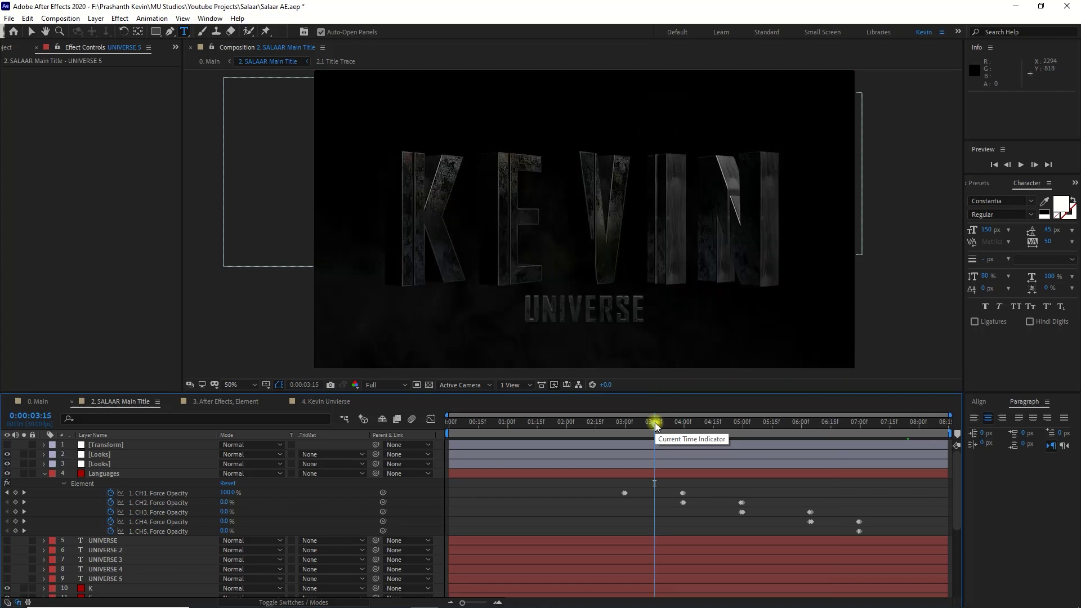
left_click_drag(701, 422, 711, 422)
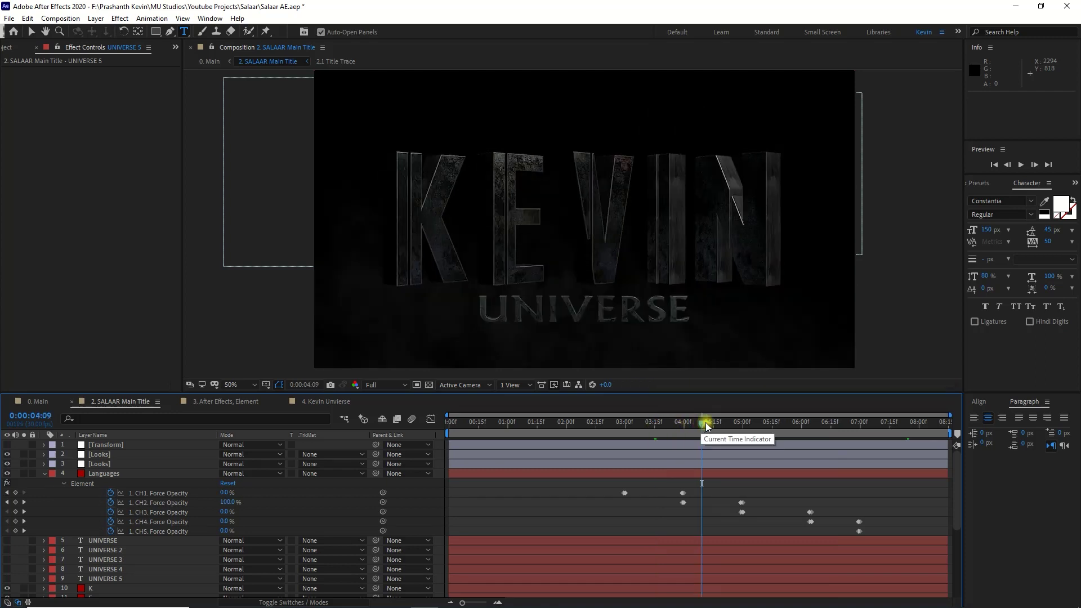
left_click(140, 550)
left_click(989, 235)
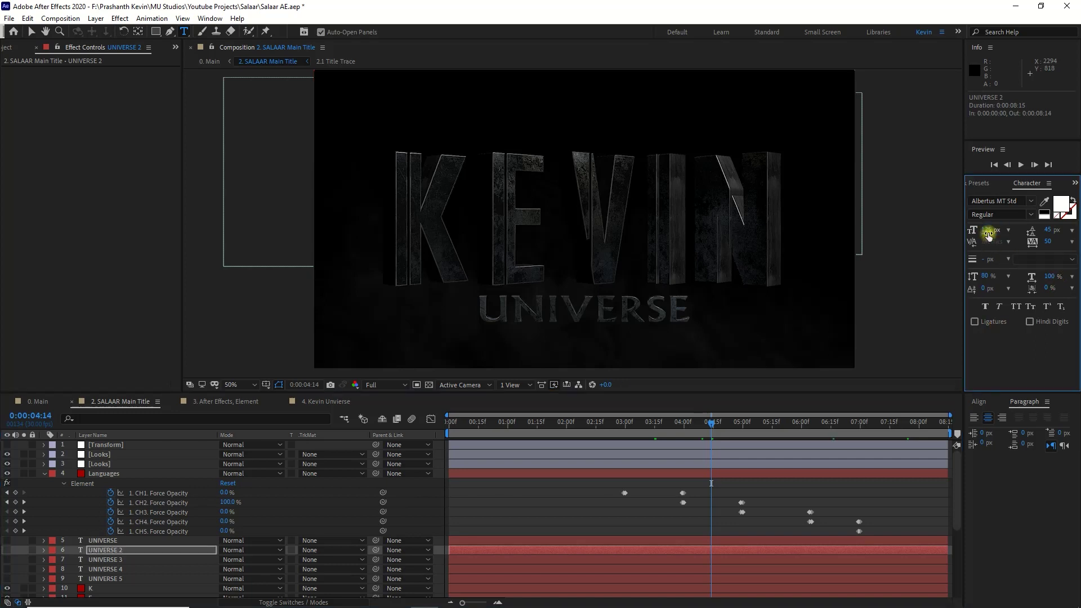
type("125")
key("Return")
left_click(656, 424)
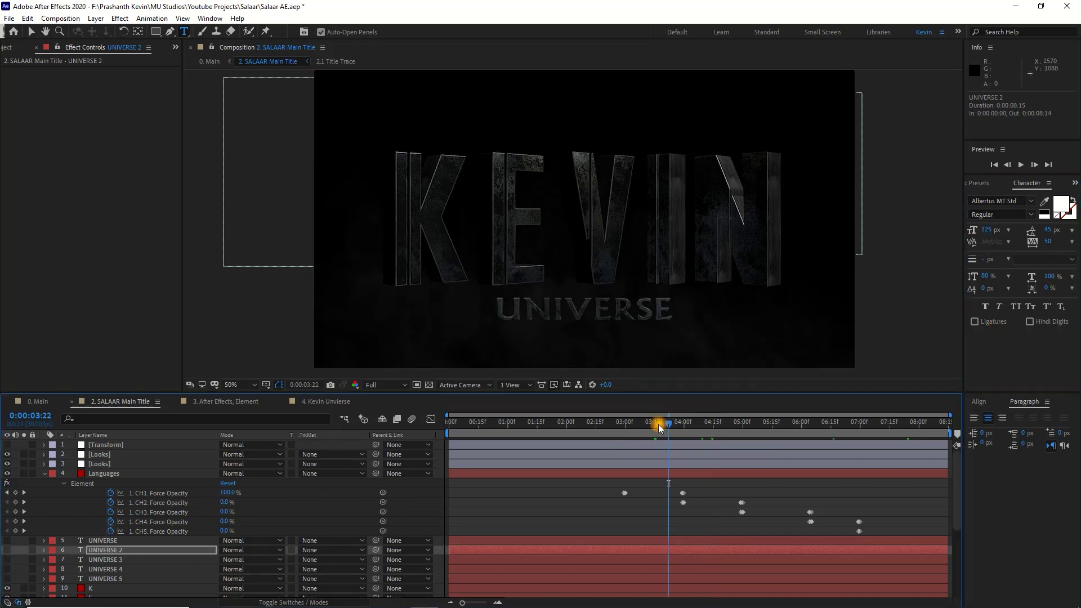
left_click(706, 423)
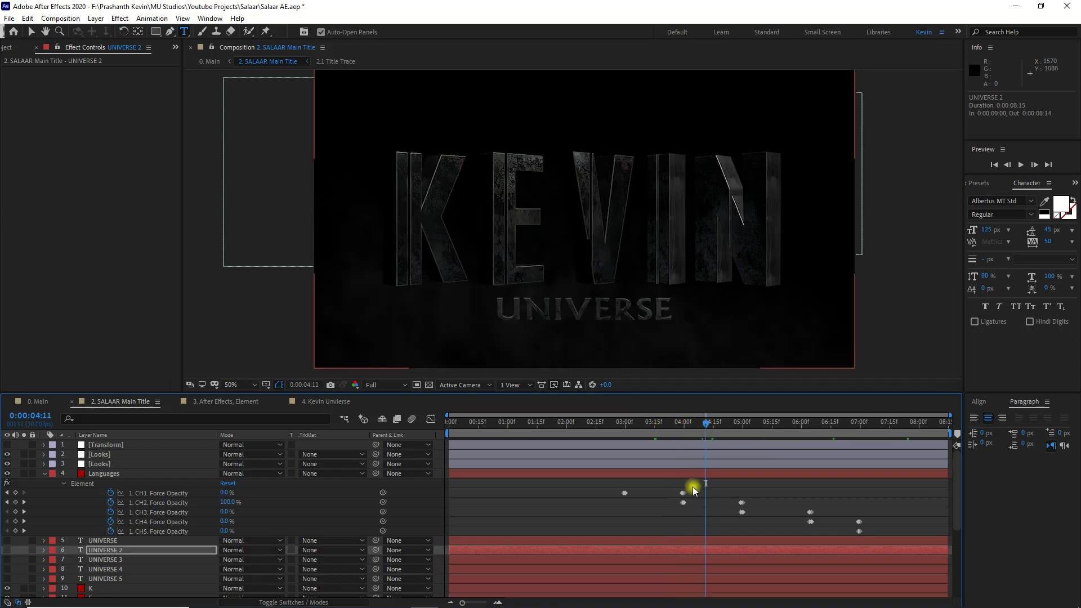
left_click(646, 427)
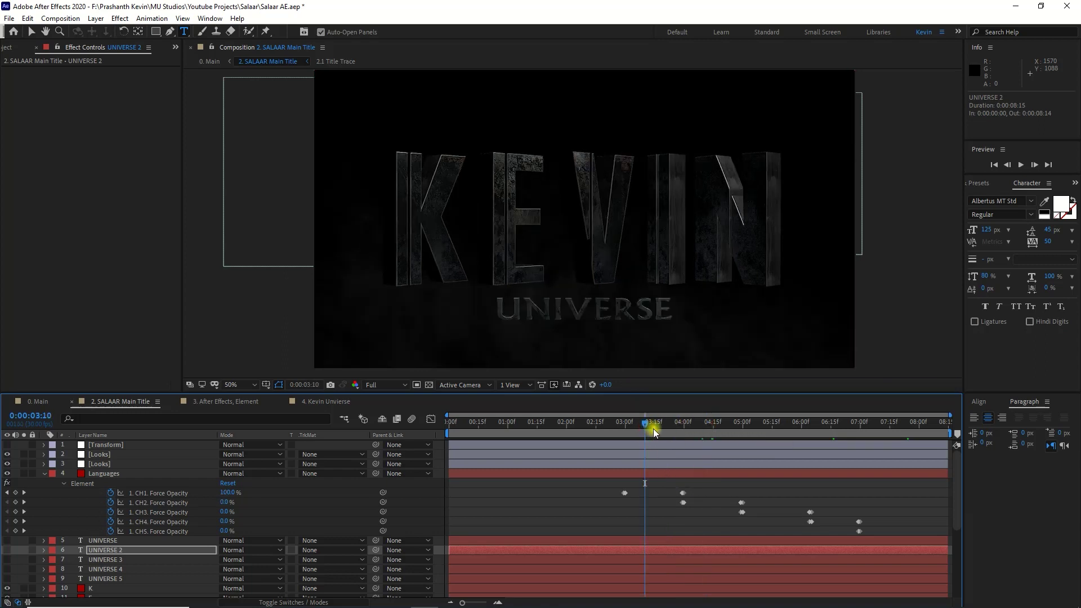
left_click(146, 552)
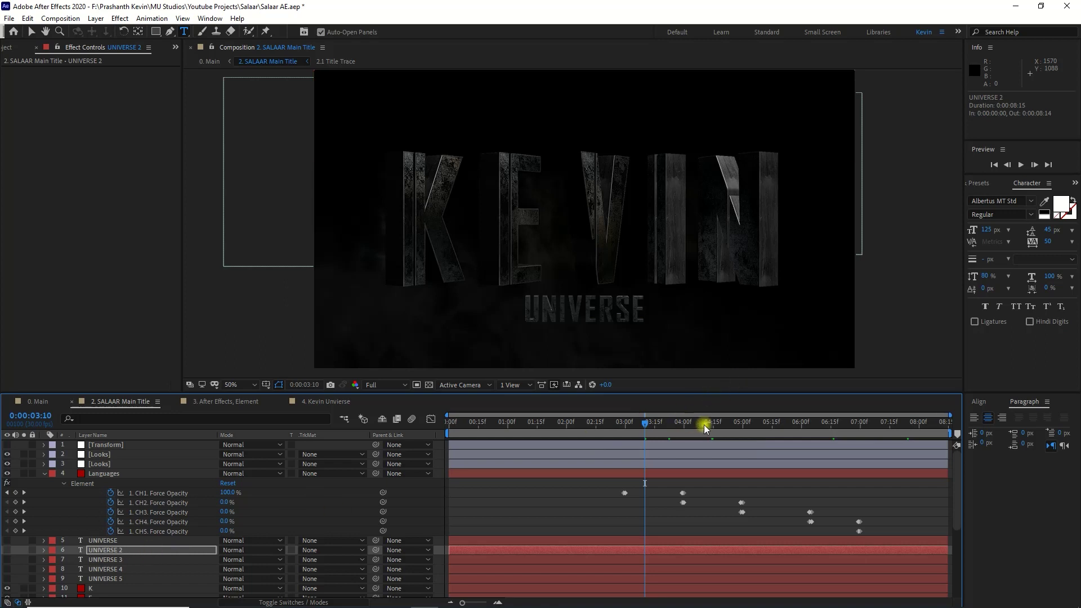
Preview the third and fourth subtitles and change the UNIVERSE 4 font size
left_click_drag(713, 428, 772, 428)
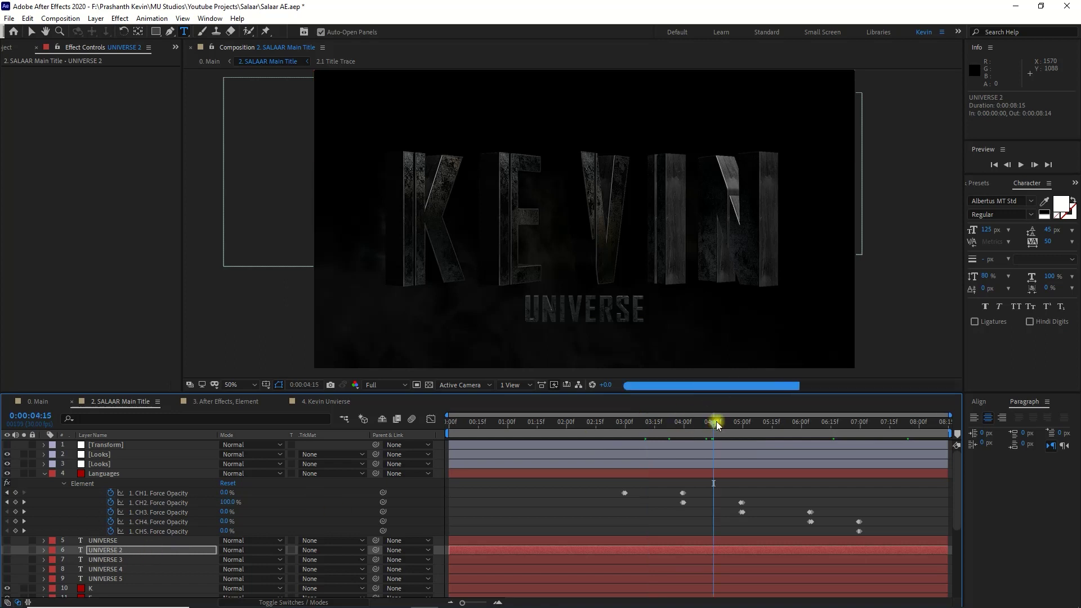
left_click(783, 427)
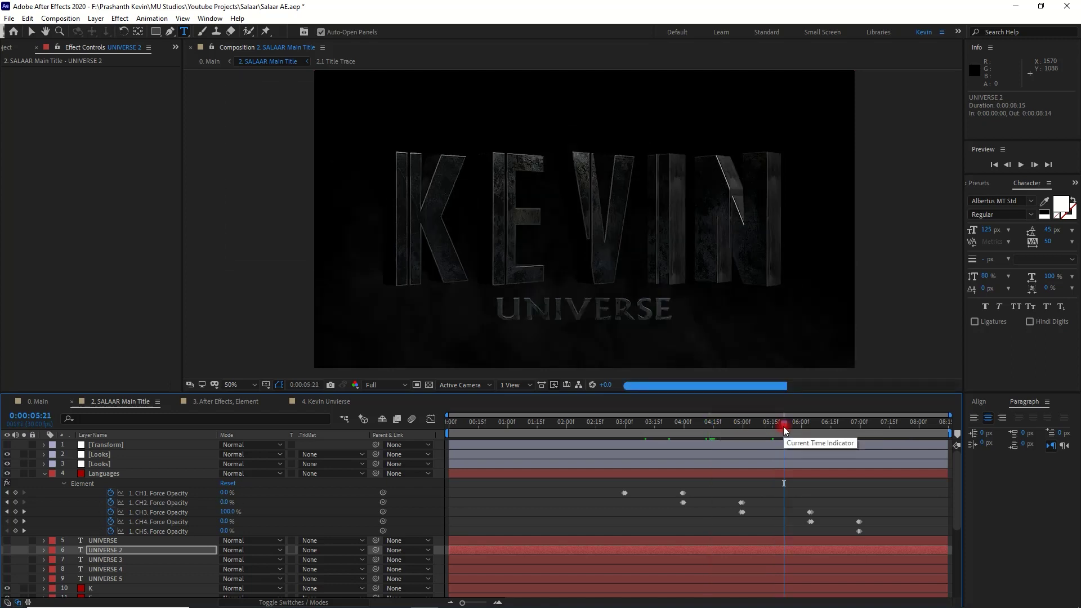
left_click(833, 428)
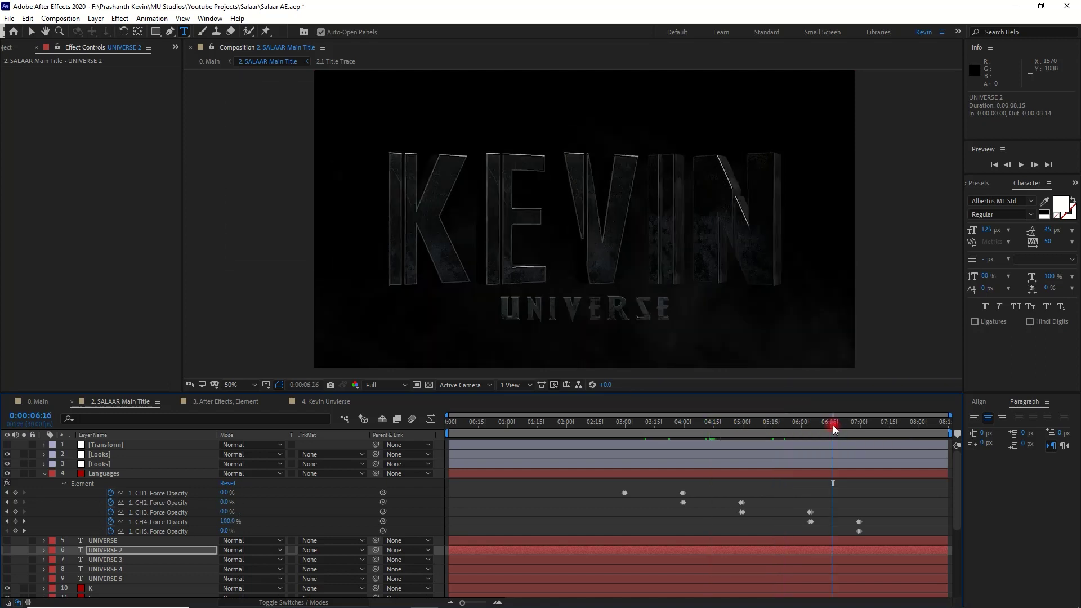
left_click(116, 571)
left_click(987, 231)
type("1")
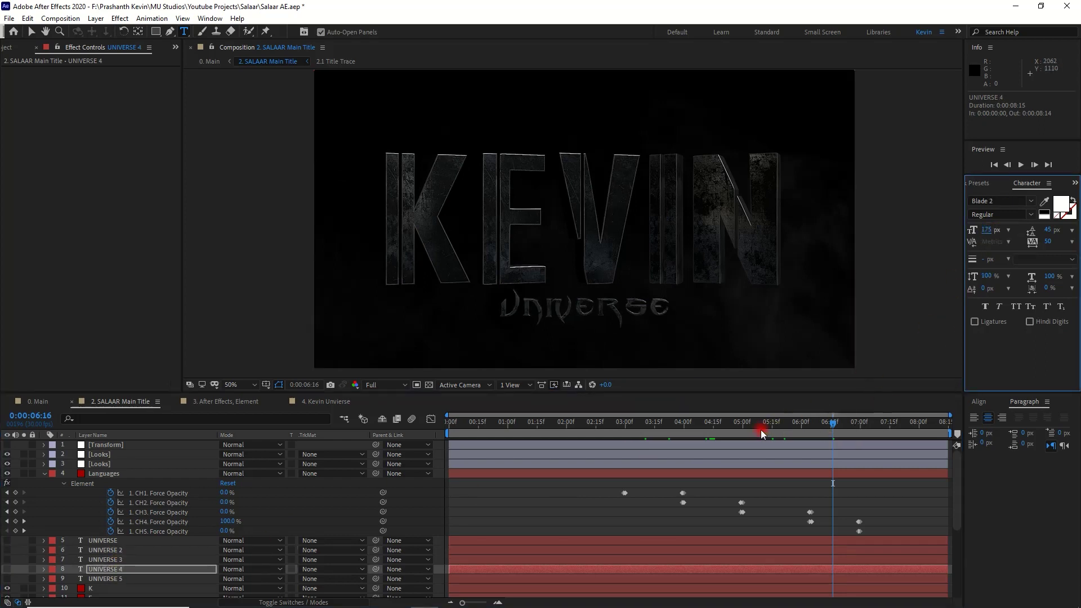
left_click(834, 431)
At 7:12, shrink the UNIVERSE 5 subtitle to 125 px
left_click_drag(834, 430, 883, 429)
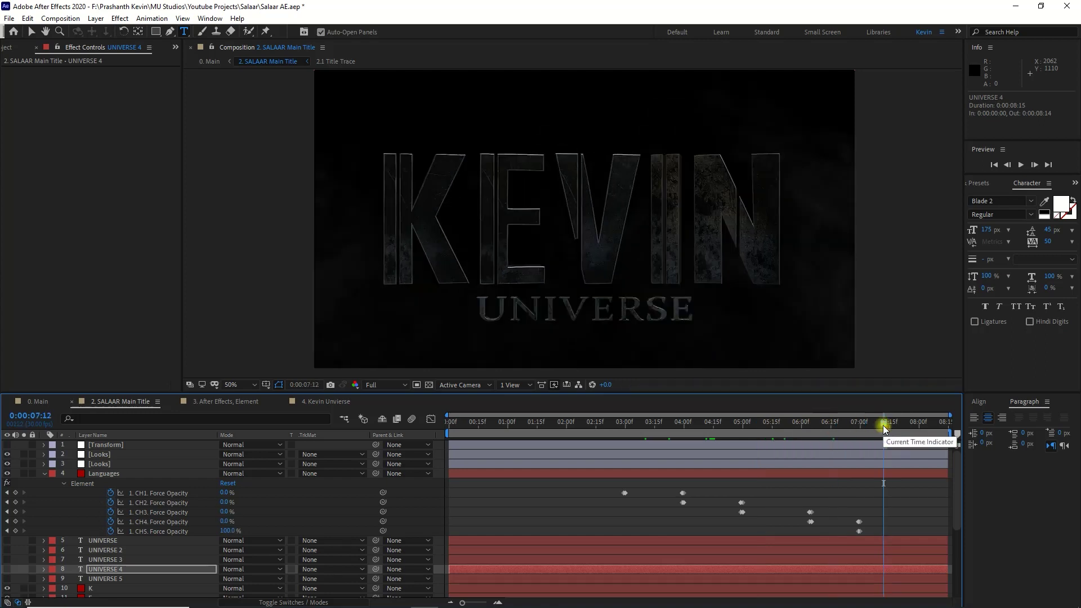
left_click(137, 579)
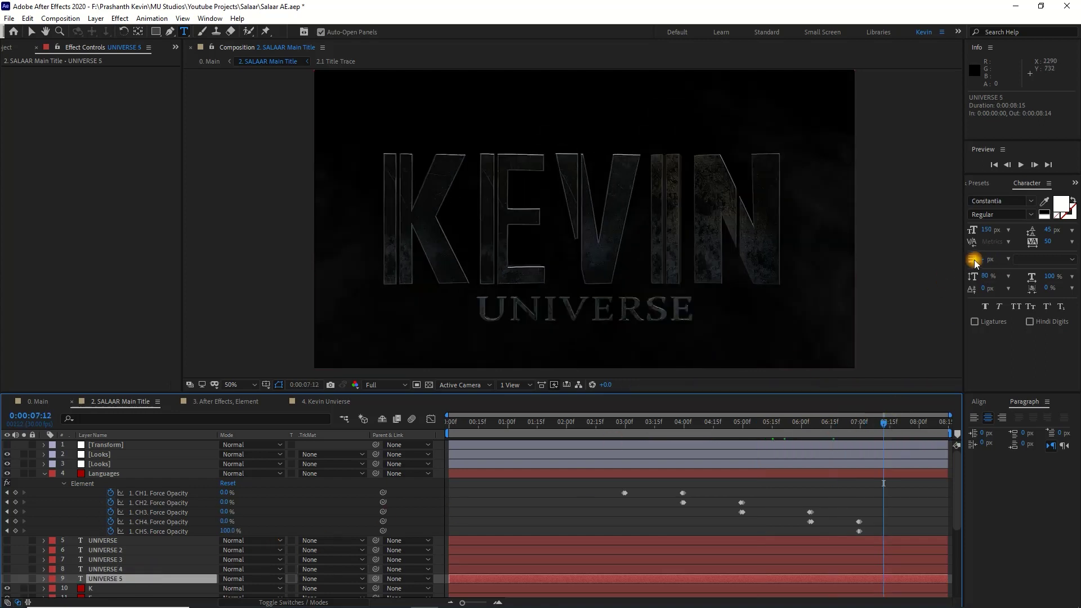
left_click(987, 230)
type("125")
key("Return")
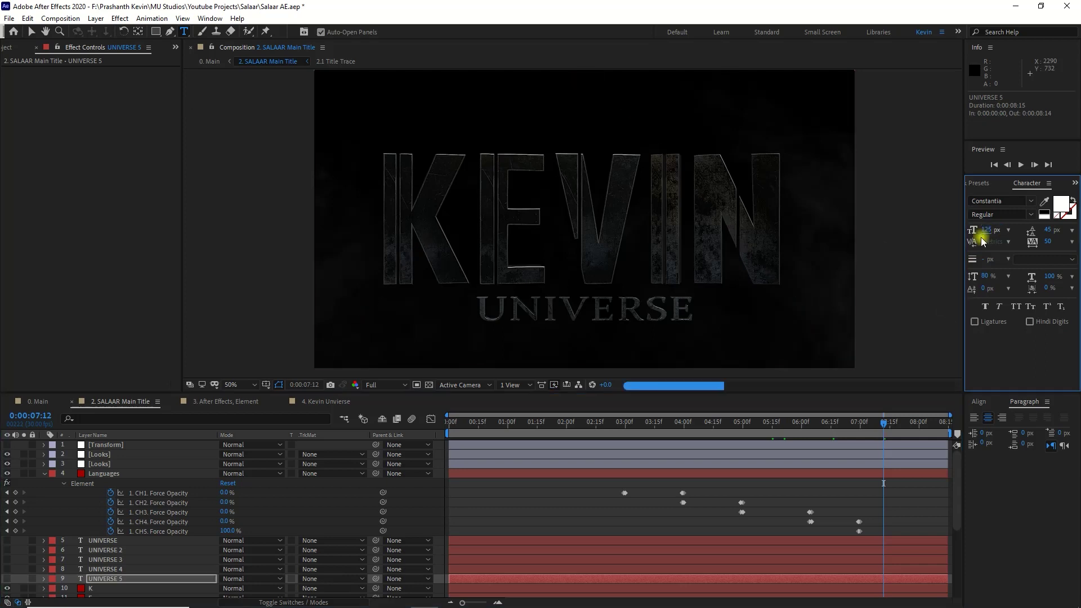
left_click(573, 523)
left_click(369, 496)
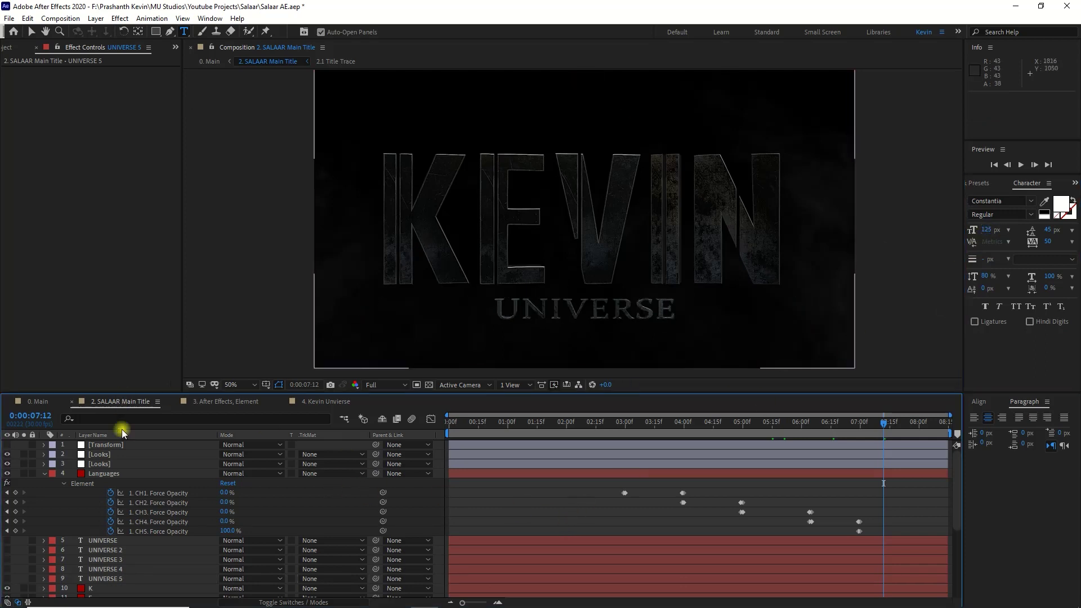
Collapse the Languages layer's properties, fit the composition in view, and preview at half resolution
left_click(44, 474)
left_click(236, 380)
key("shift+slash")
left_click(389, 384)
left_click(390, 419)
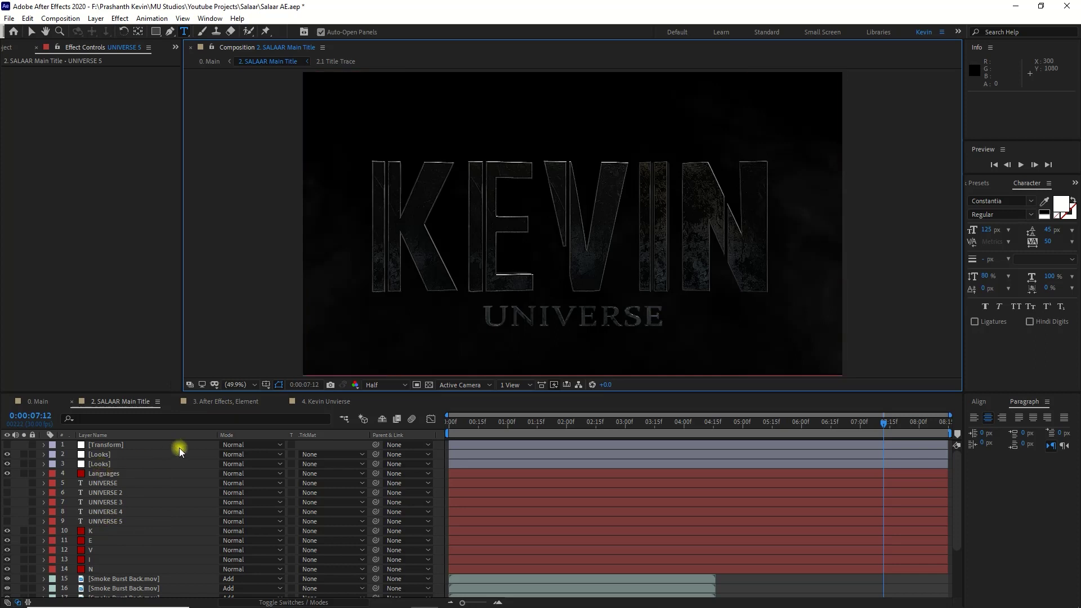
Bring up the Scene Setup of the Languages layer's Element effect
left_click(109, 475)
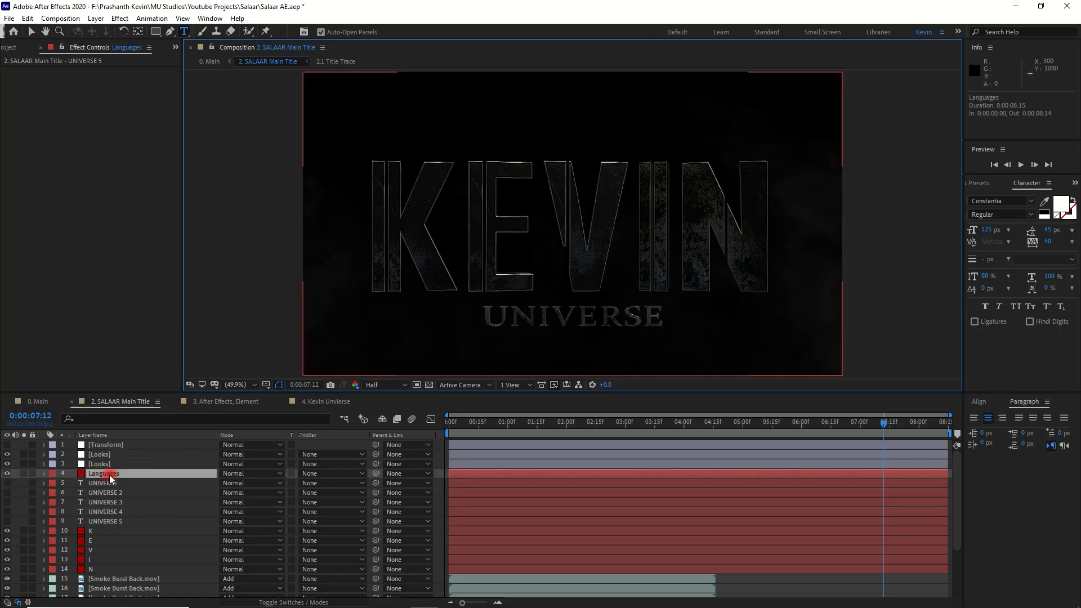
left_click(58, 96)
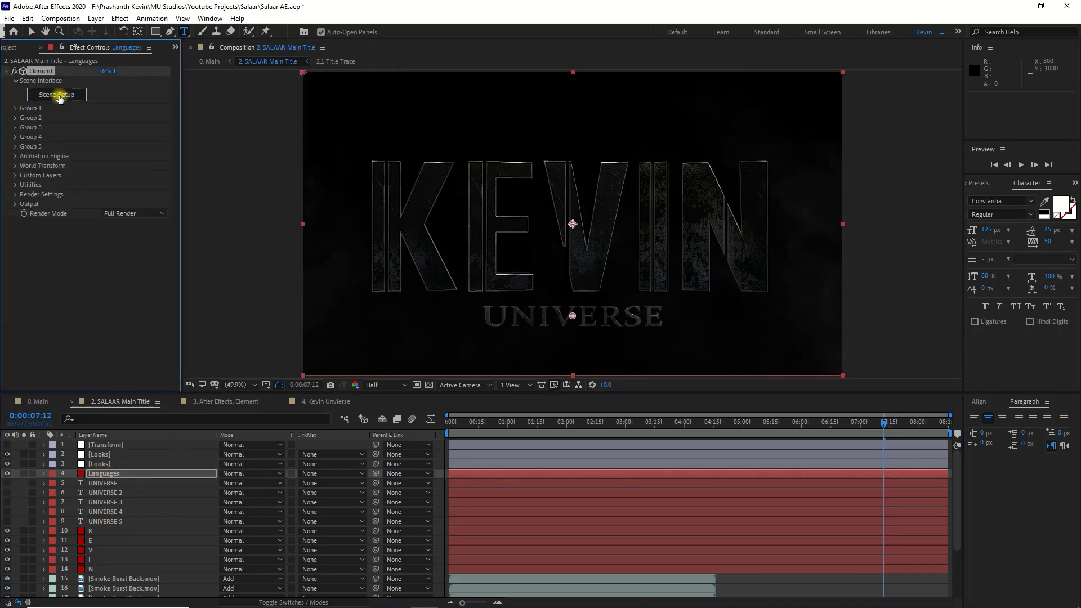
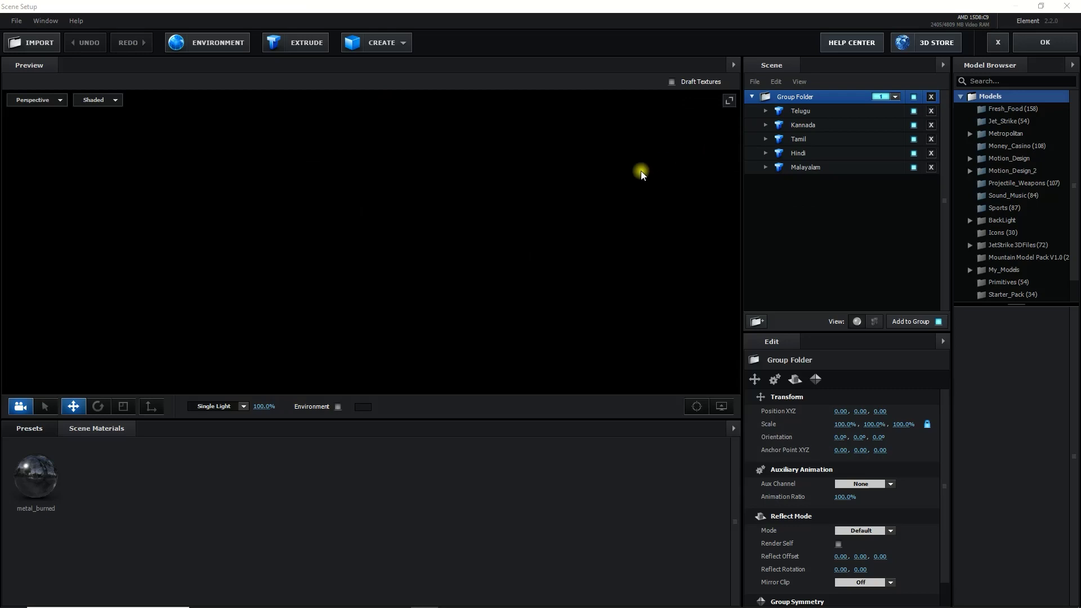
Hide the Kannada, Tamil, Hindi and Malayalam text groups so only Telugu stays visible
scroll(527, 256, "up", 3)
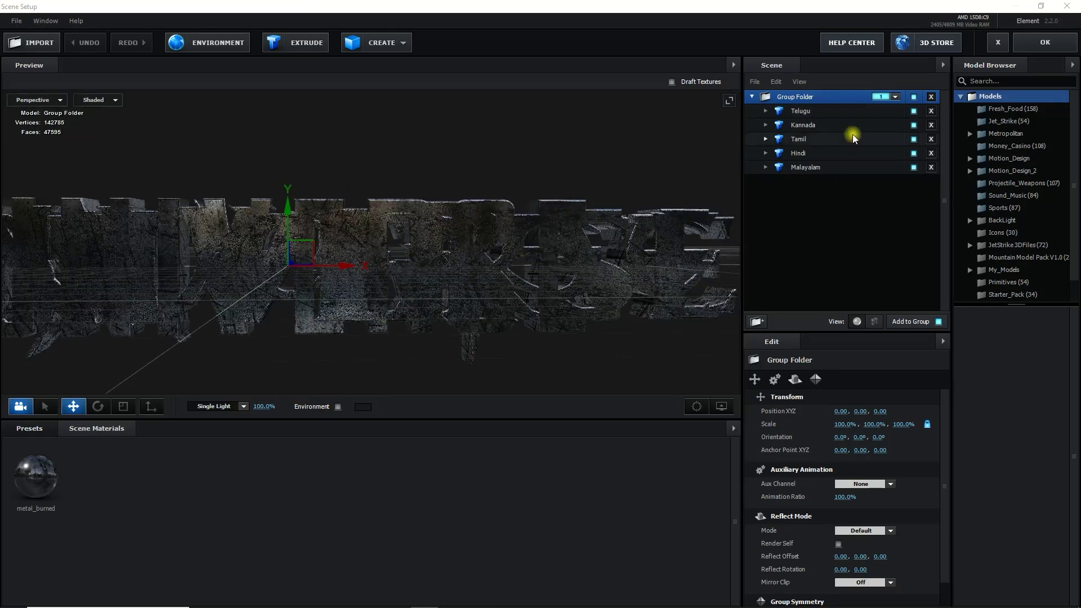
left_click(913, 126)
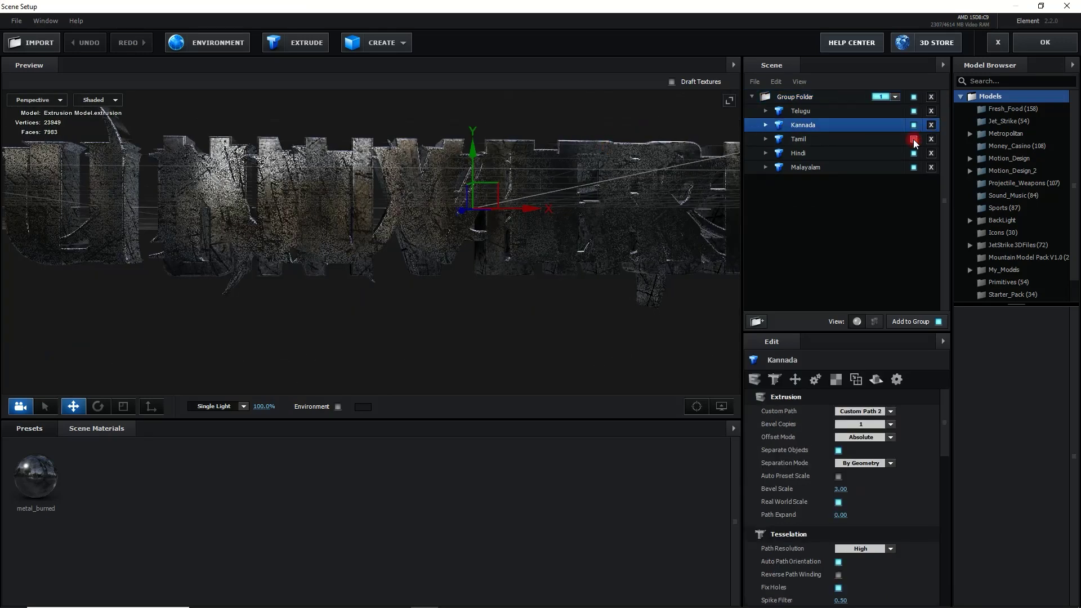
left_click(914, 139)
left_click(914, 154)
left_click(914, 167)
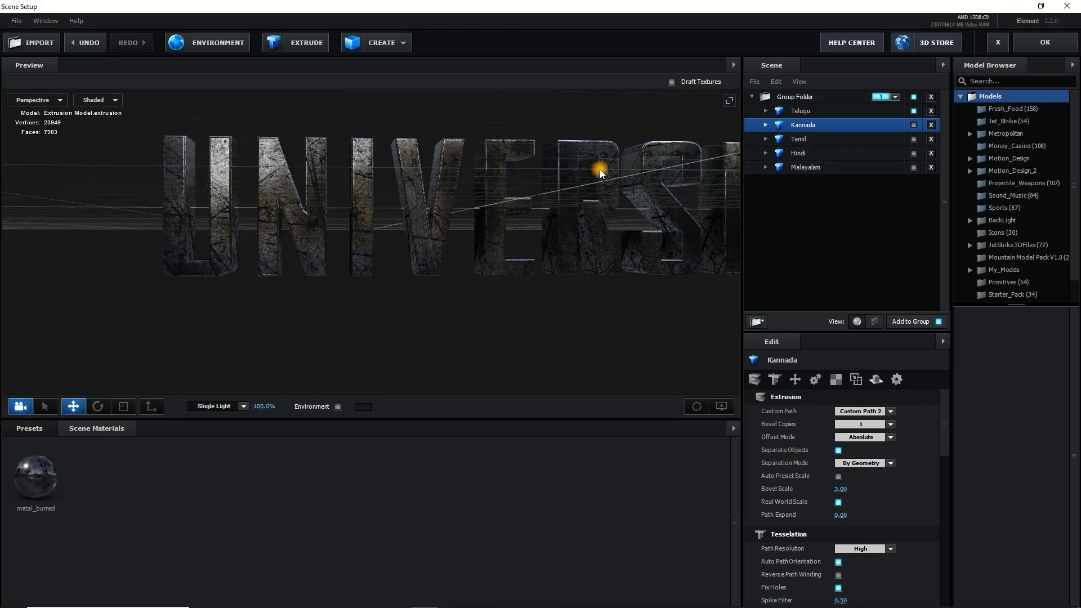
scroll(506, 185, "down", 3)
scroll(522, 215, "up", 3)
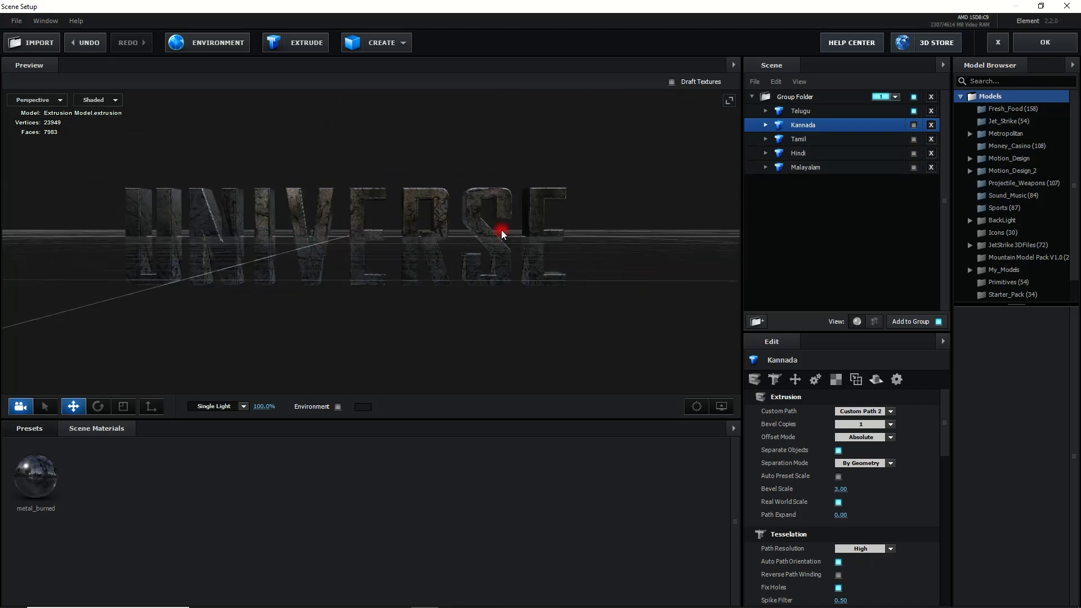
scroll(473, 235, "up", 4)
Show the Pro_Shaders_2 Metal presets and select the Telugu text group
left_click(29, 428)
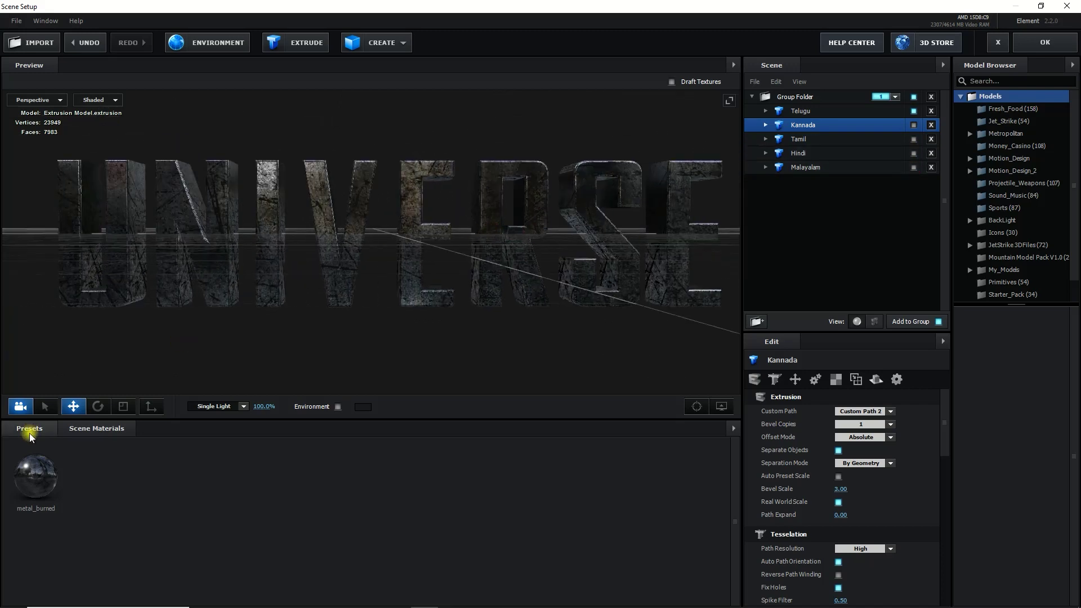
double_click(56, 493)
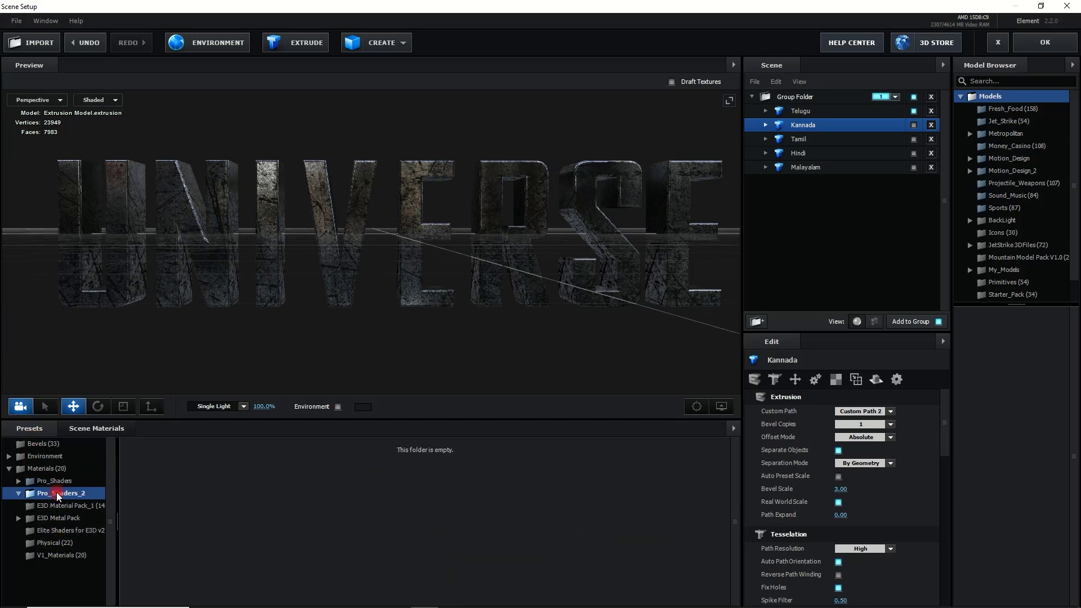
left_click(62, 555)
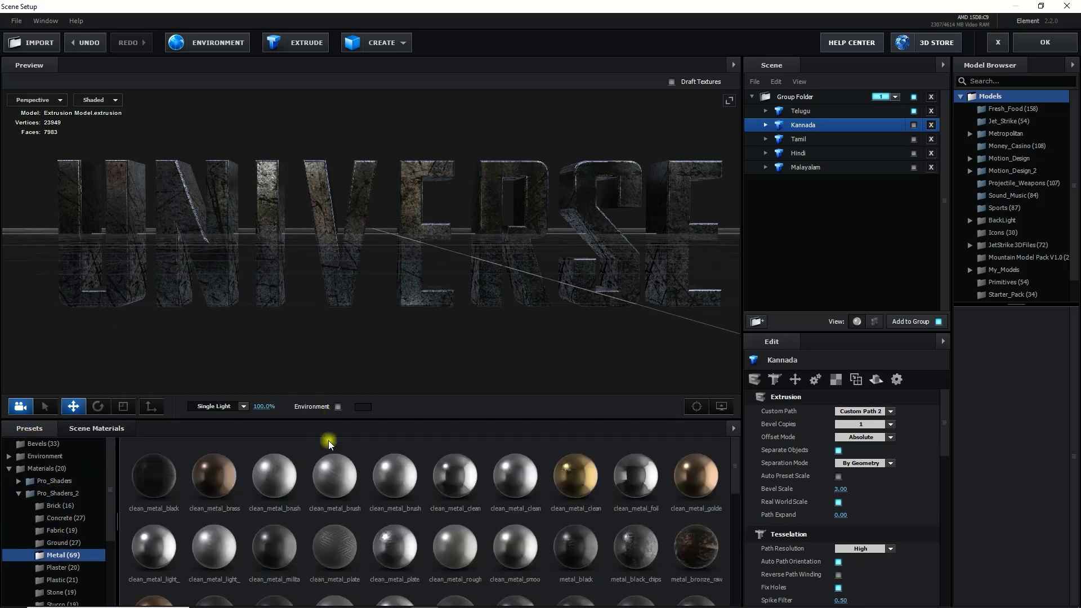
mouse_move(351, 446)
left_mouse_down()
mouse_move(392, 500)
mouse_move(755, 220)
left_mouse_up()
left_click(805, 114)
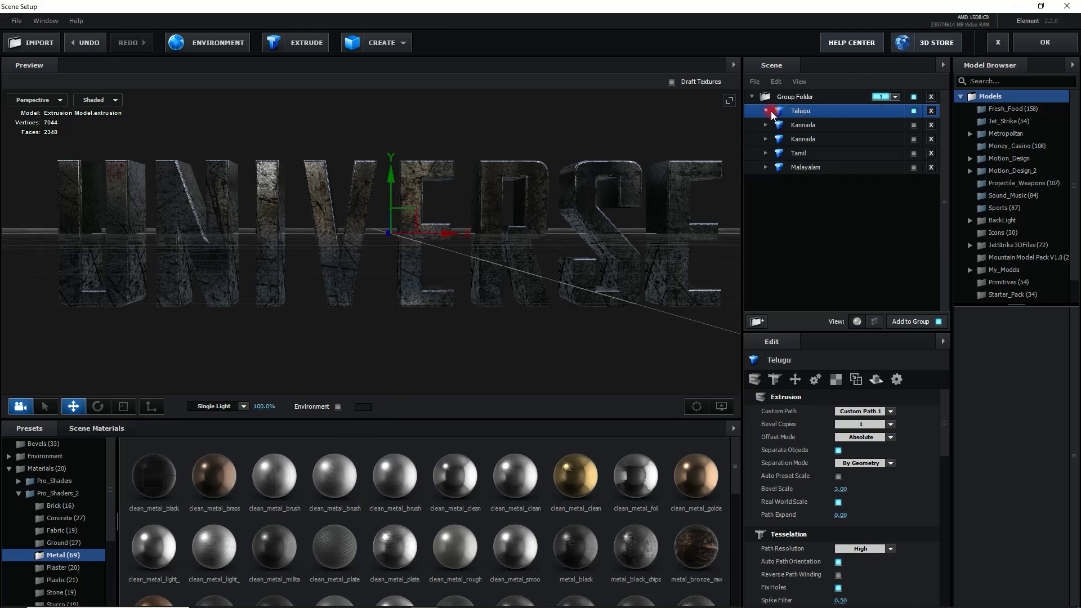
left_click(766, 111)
Try brushed, clean_metal_foil, clean_metal_golden, light-scratch and brushed-grunge metals on Telugu
double_click(449, 476)
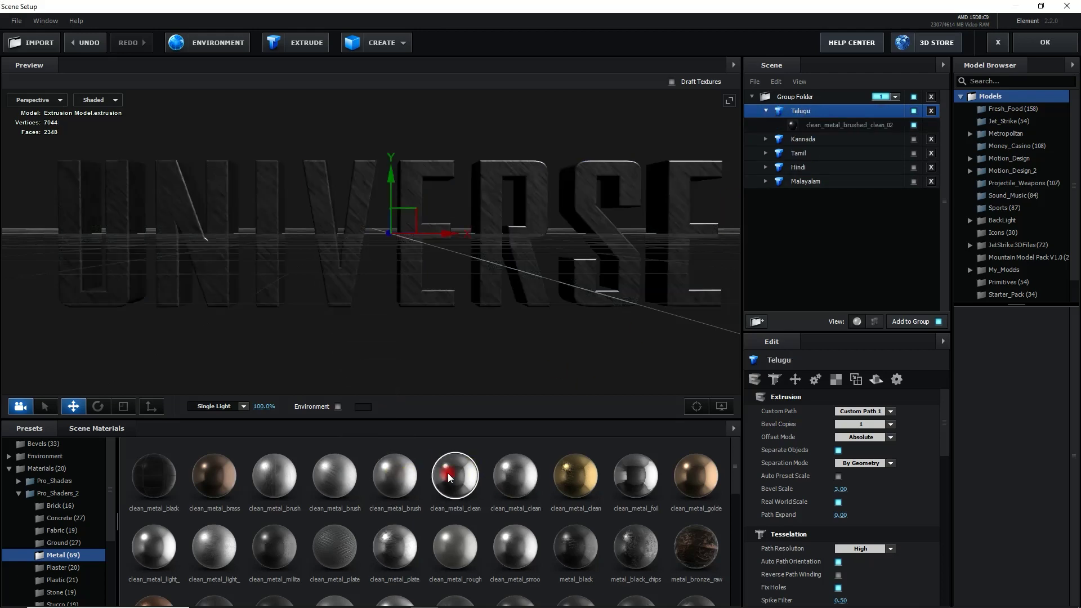
double_click(276, 483)
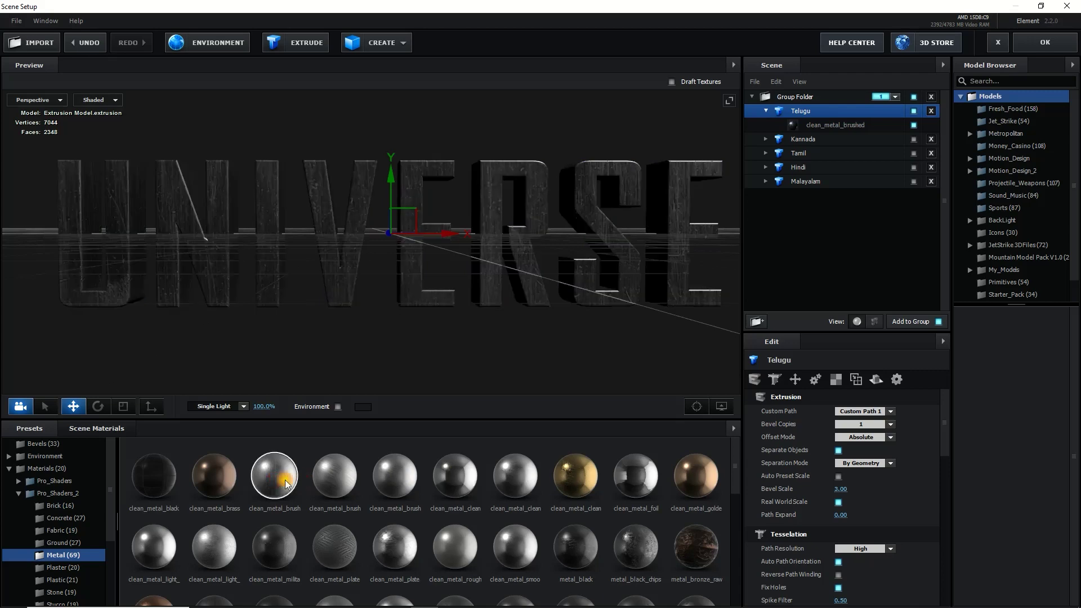
left_click_drag(369, 362, 375, 362)
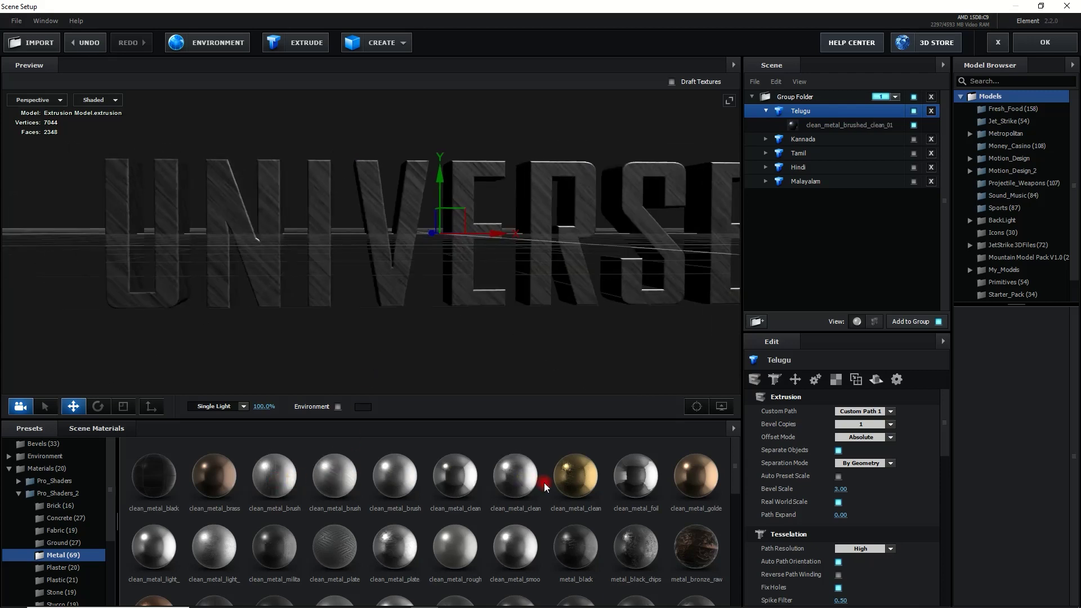
double_click(567, 487)
double_click(635, 476)
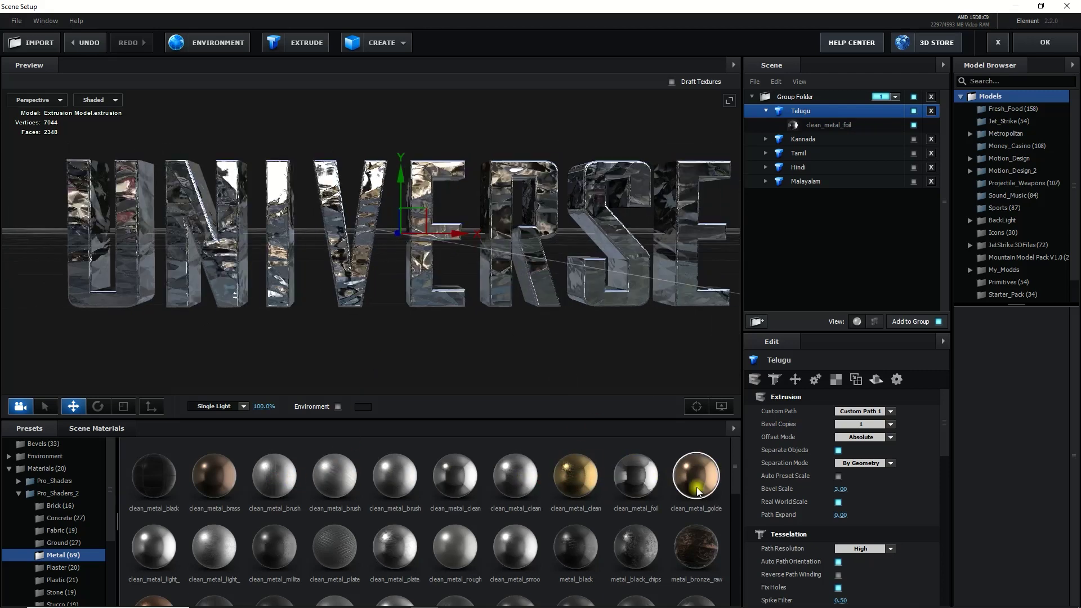
scroll(220, 533, "down", 1)
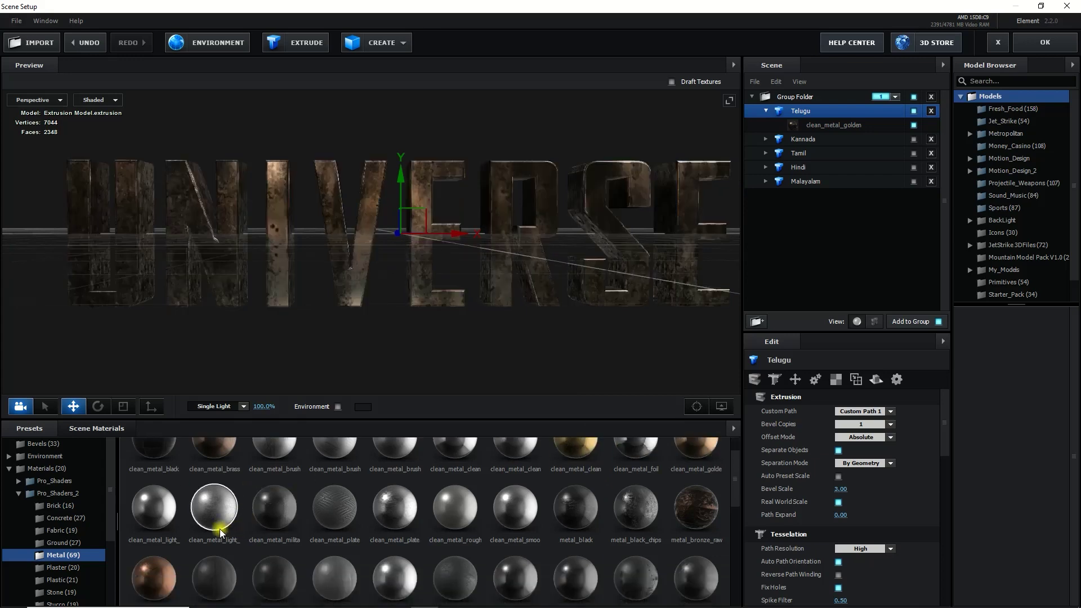
double_click(153, 509)
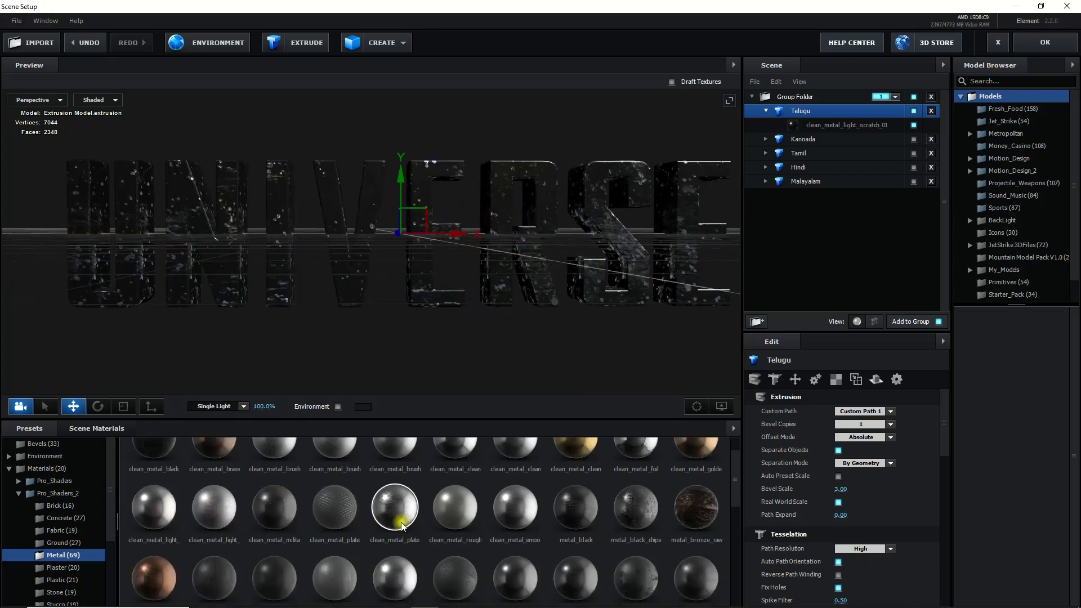
double_click(394, 577)
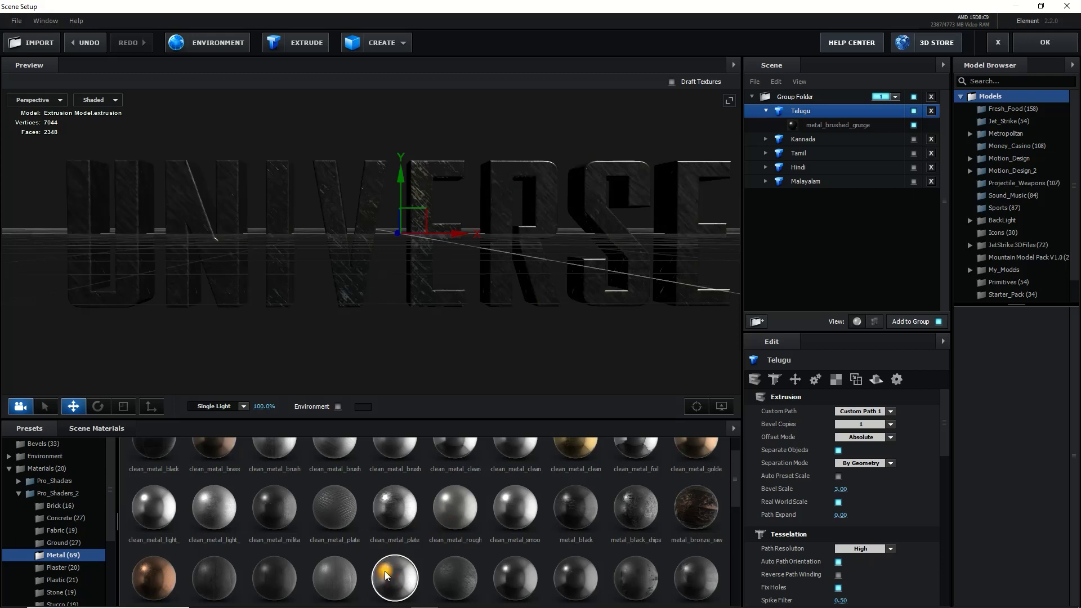
scroll(66, 552, "down", 3)
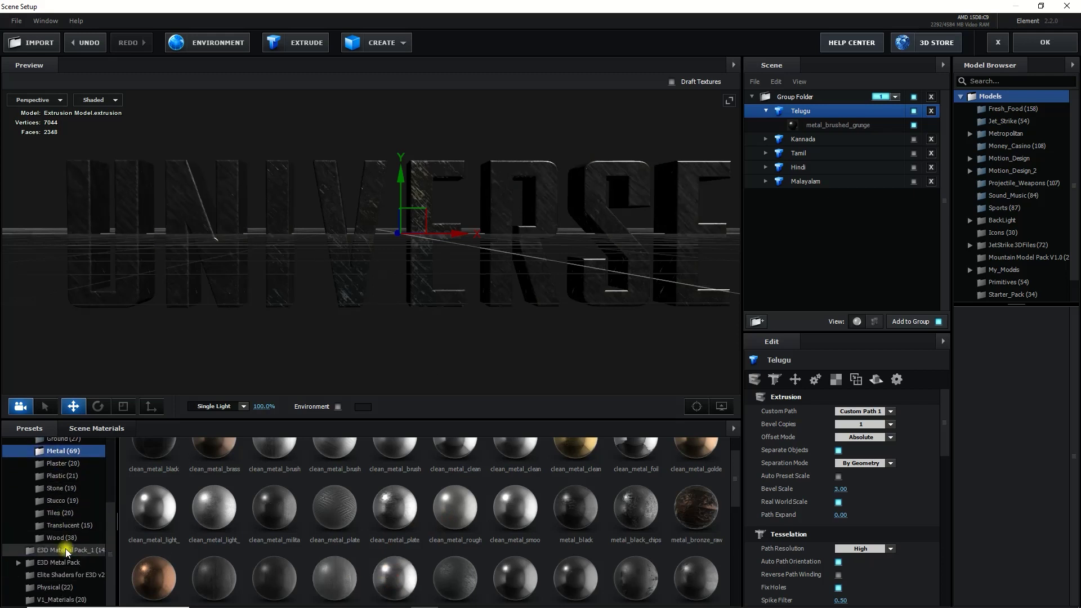
Try the blue_glass and crystal_raw Translucent presets, settling on rough_glass_01 for Telugu
left_click(62, 526)
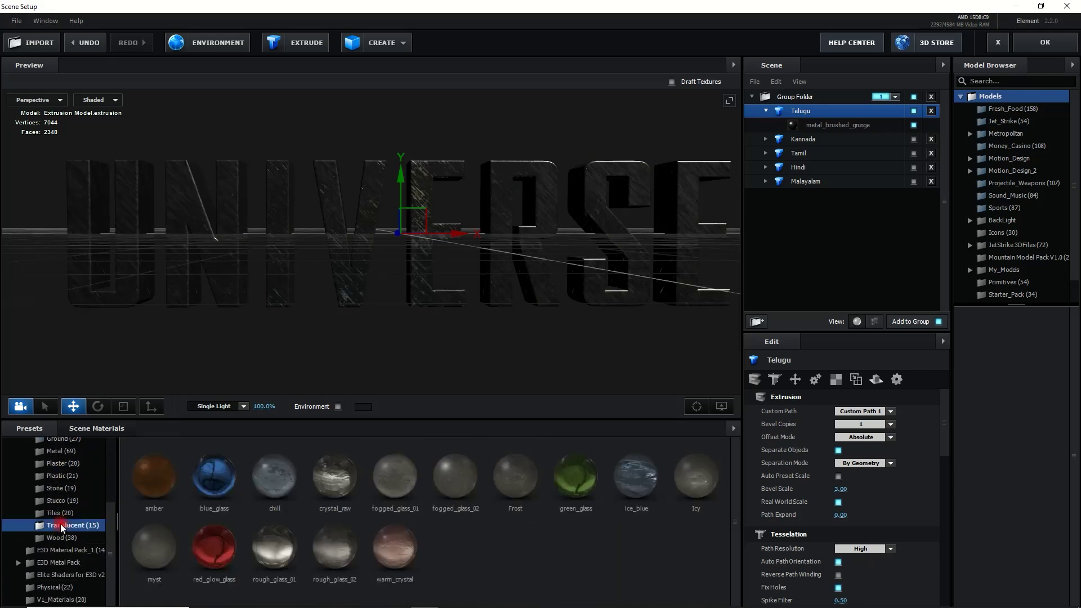
double_click(208, 497)
double_click(334, 485)
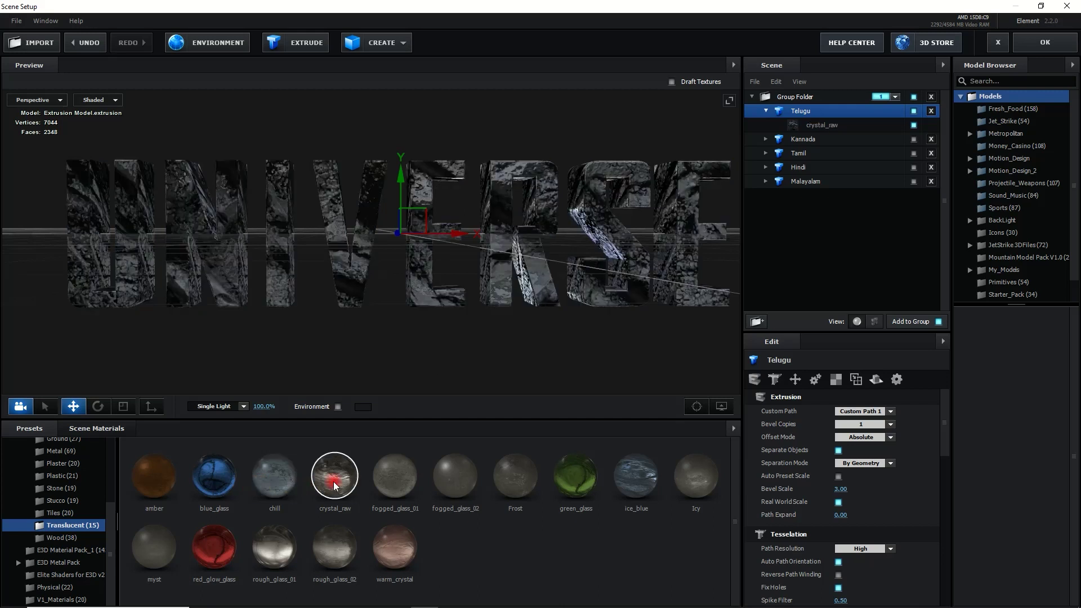
double_click(337, 542)
double_click(281, 547)
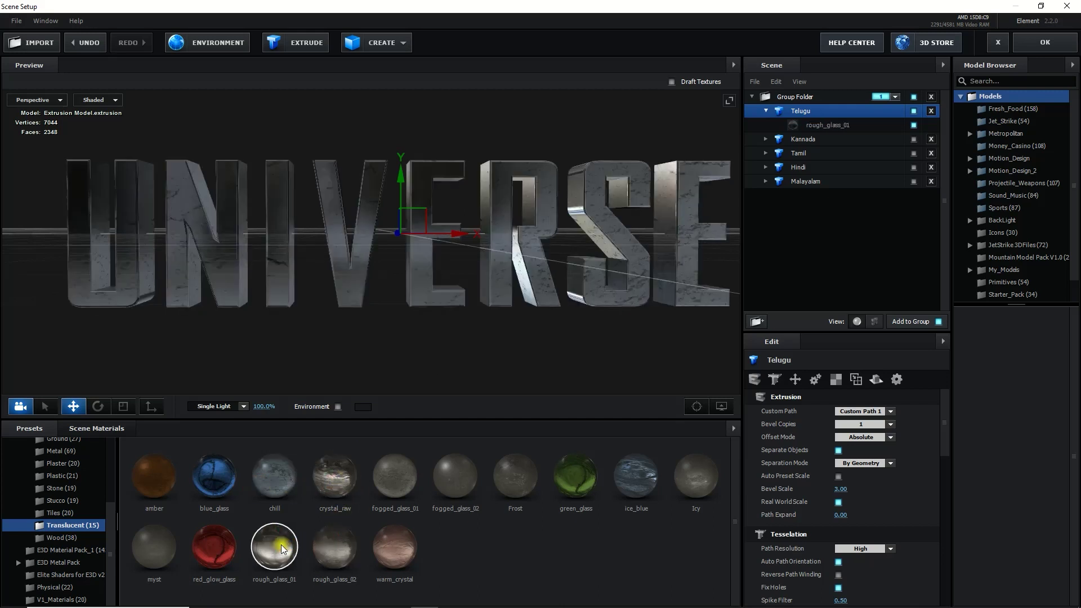
scroll(497, 370, "down", 2)
Remove unused materials from Scene Materials
left_click(97, 428)
right_click(453, 564)
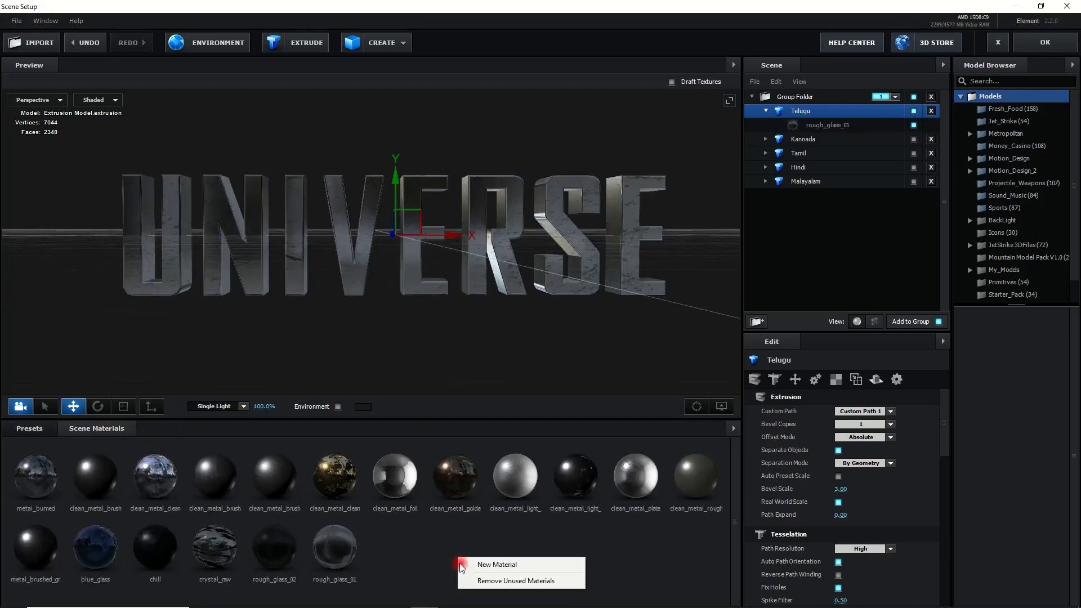
left_click(479, 581)
left_click(445, 579)
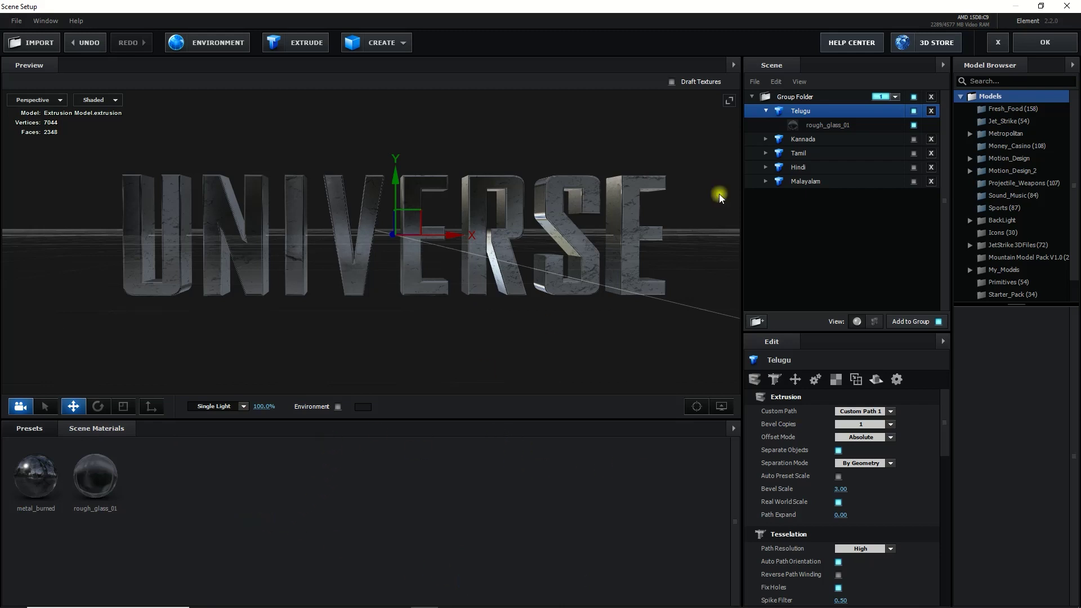
Apply rough_glass_01 to the Kannada, Tamil, Hindi and Malayalam text groups
left_click(766, 139)
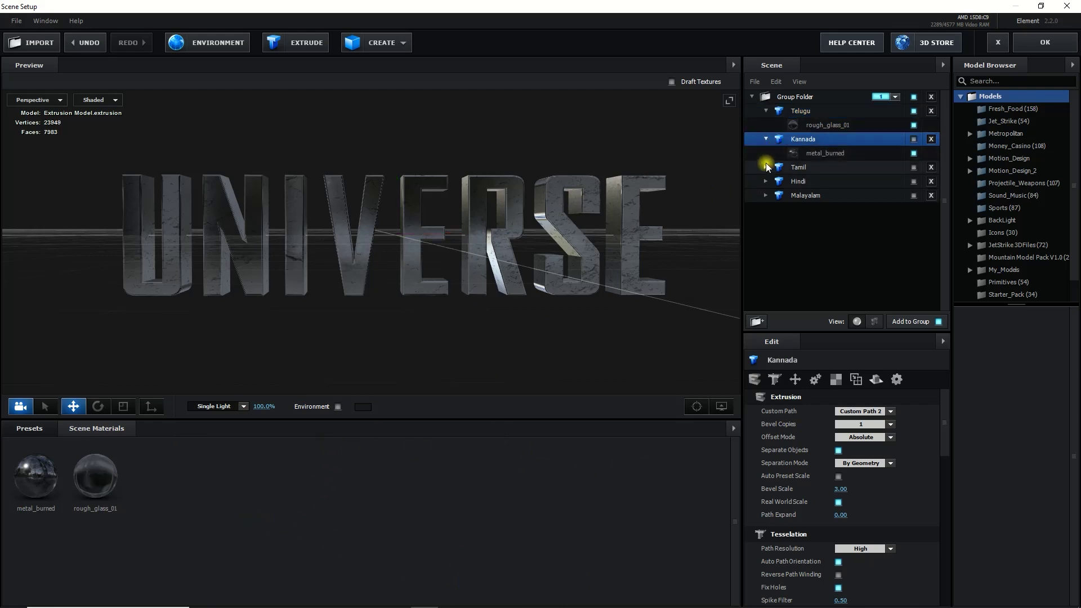
left_click(766, 167)
left_click(766, 196)
left_click(766, 223)
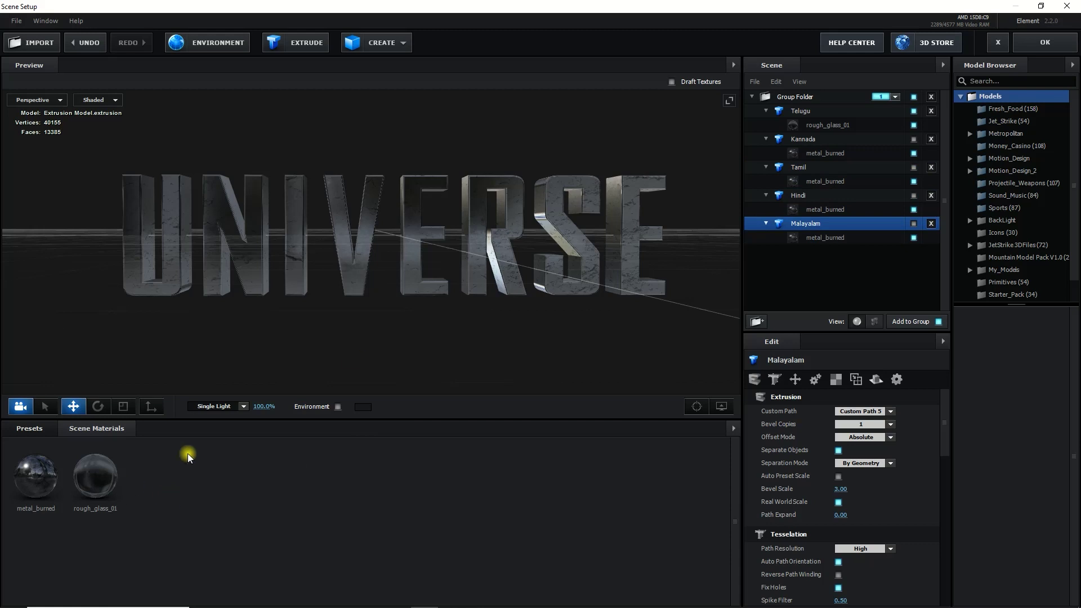
left_click(803, 139)
left_click_drag(95, 476, 825, 154)
left_click(798, 167)
left_click_drag(95, 476, 825, 181)
left_click(814, 197)
left_click_drag(95, 476, 825, 209)
left_click(805, 223)
left_click_drag(111, 477, 825, 238)
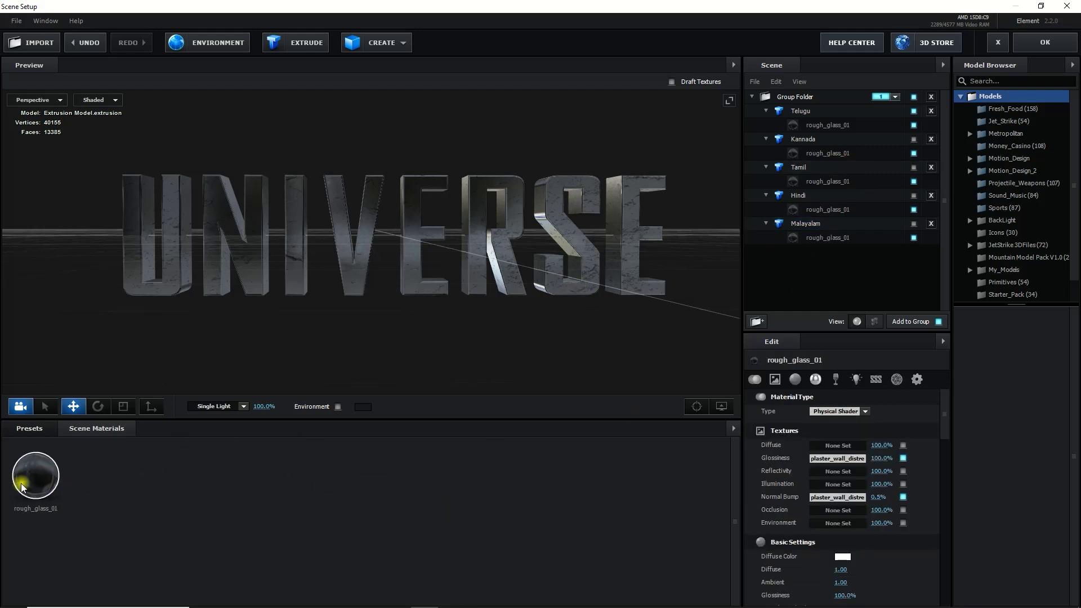
Undo a trial Normal Bump change and drag rough_glass_01 Glossiness up to 100%
scroll(899, 487, "down", 1)
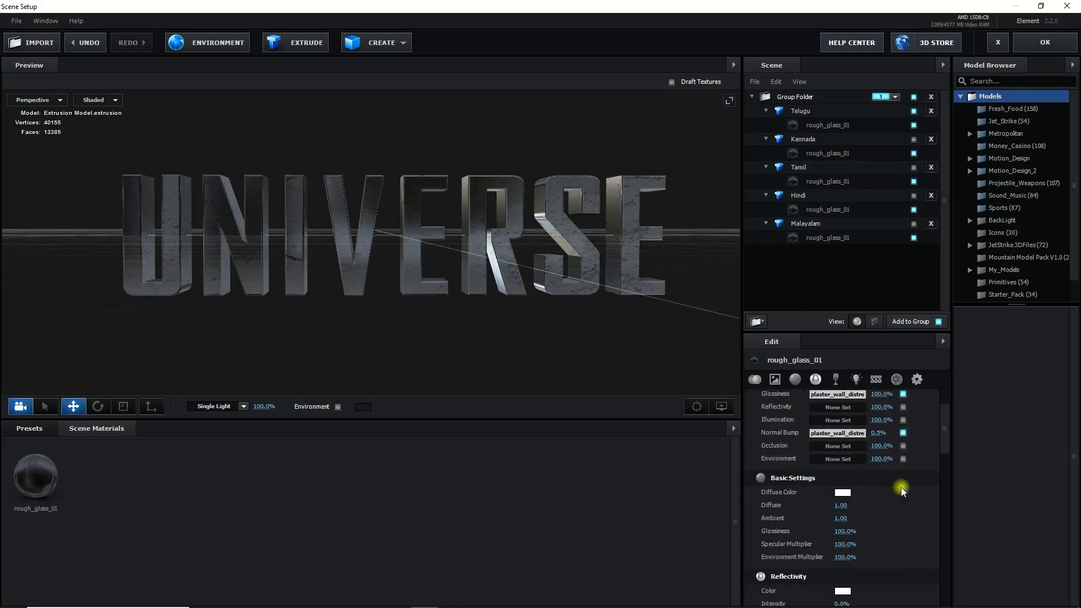
left_click_drag(880, 418, 895, 422)
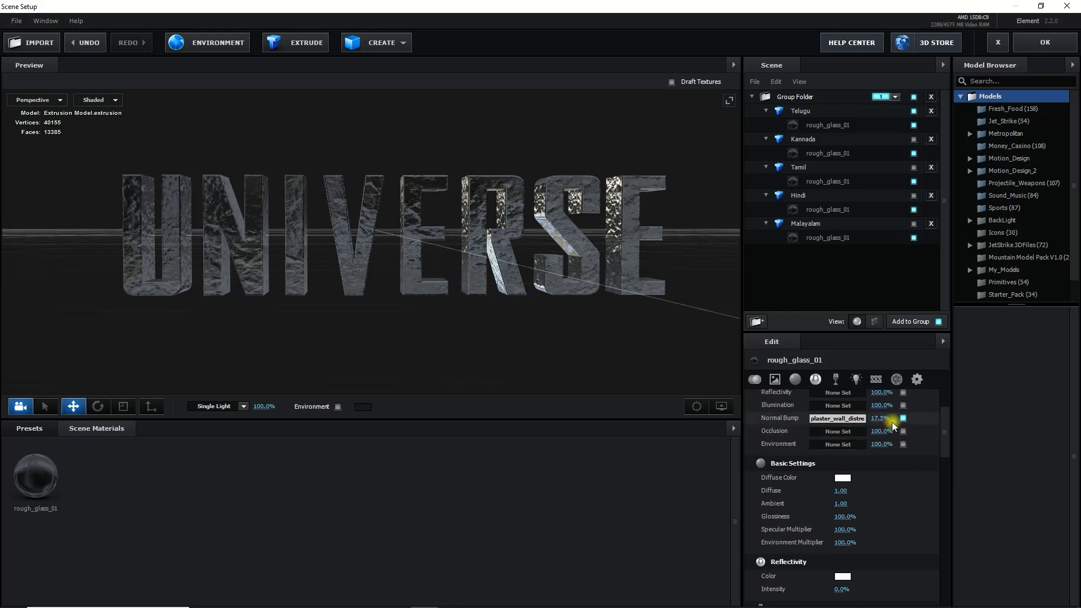
key("ctrl+z")
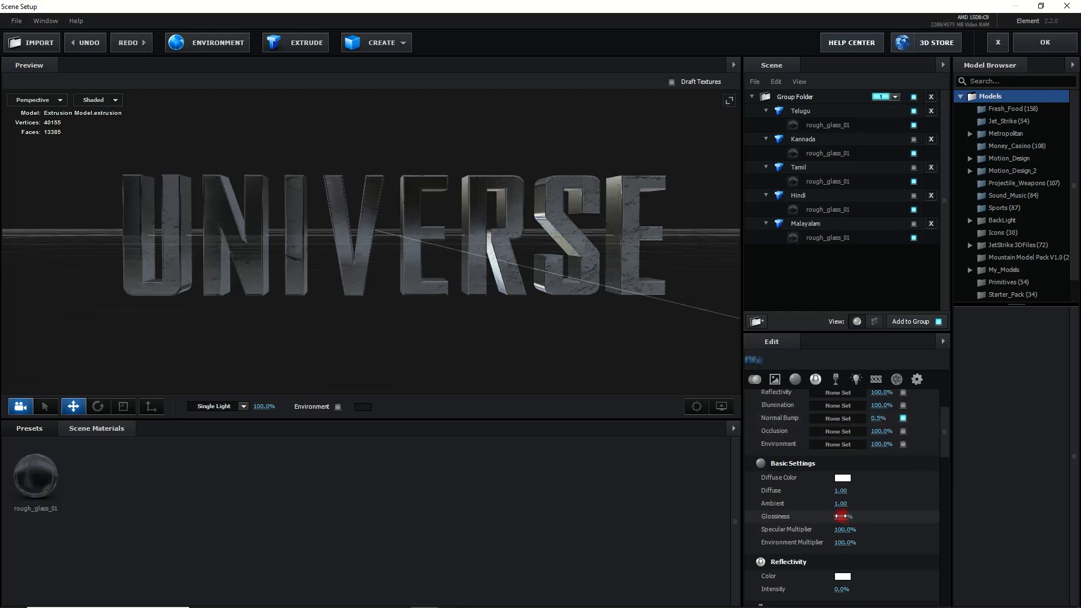
left_click_drag(786, 516, 856, 508)
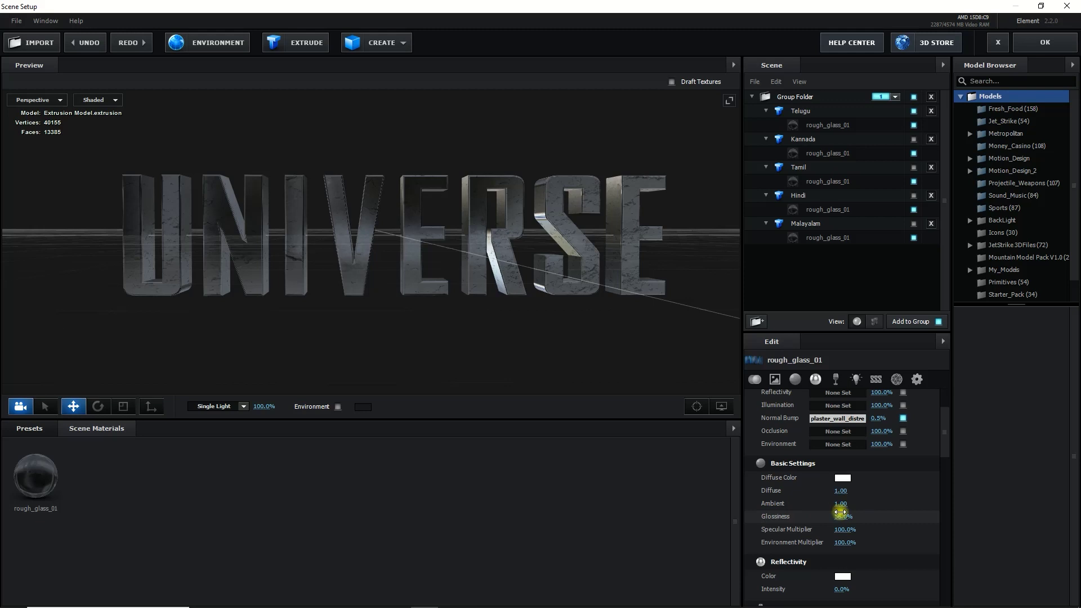
left_click_drag(639, 338, 683, 426)
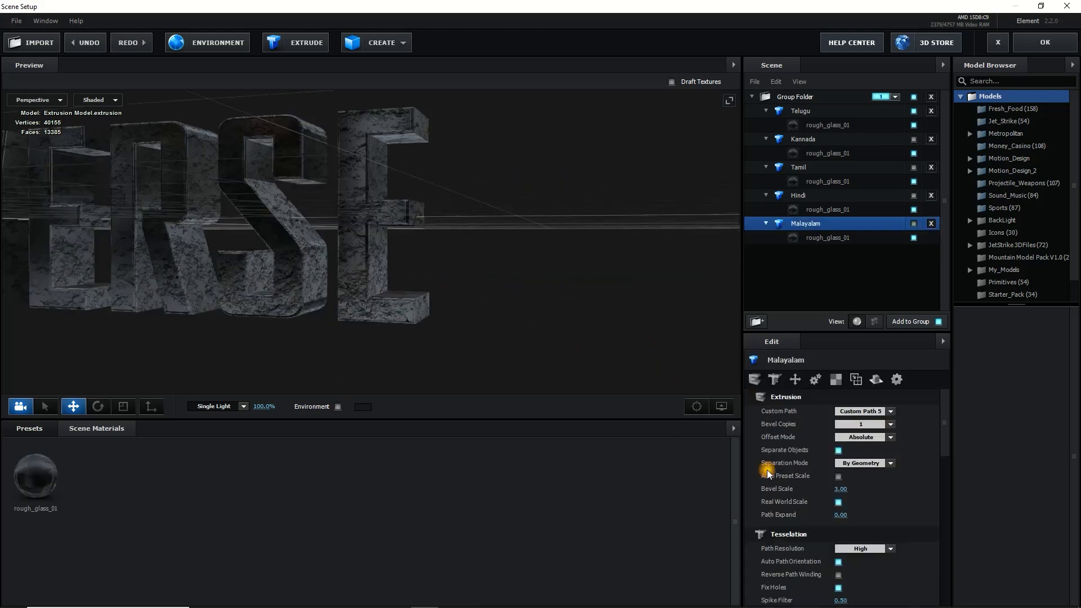
scroll(839, 509, "down", 2)
scroll(839, 514, "down", 2)
key("Down")
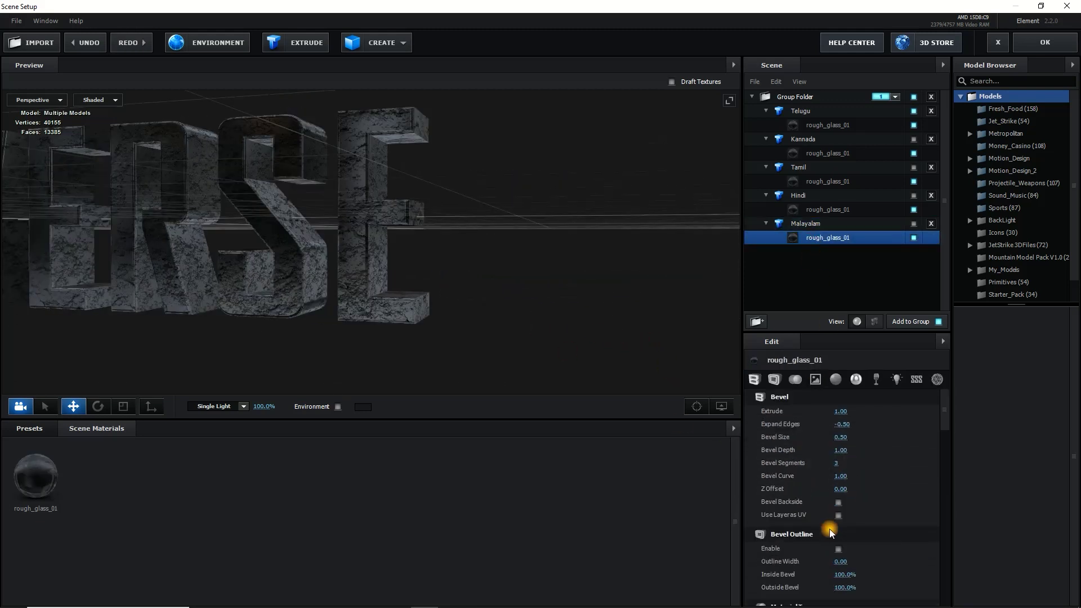
Reselect rough_glass_01 and push its glossiness fully to 100%
left_click(35, 475)
scroll(856, 512, "up", 1)
scroll(860, 525, "down", 1)
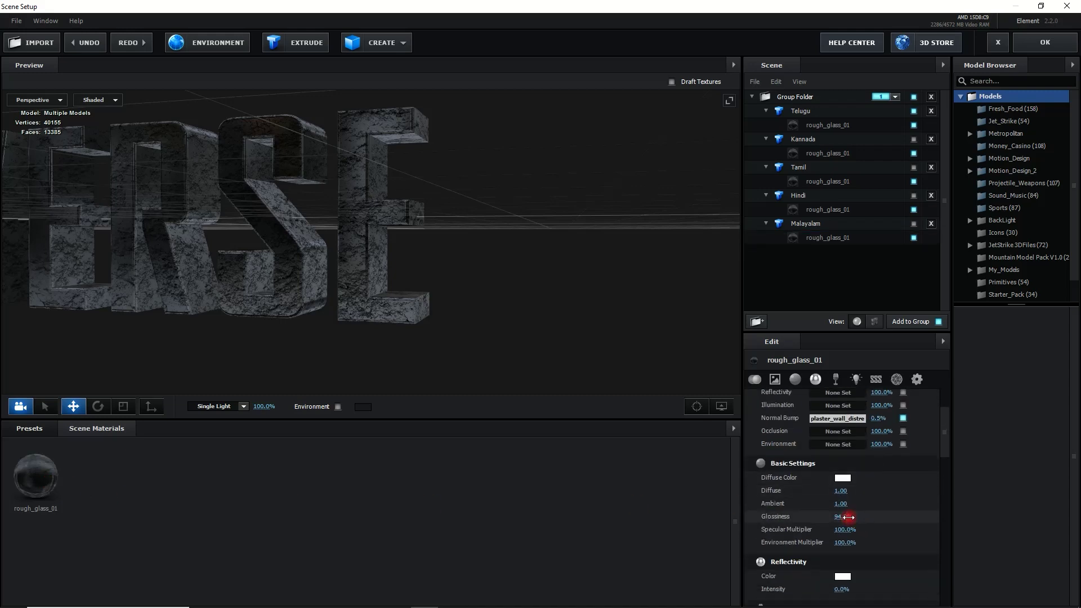
left_click_drag(848, 517, 856, 514)
mouse_move(507, 315)
left_mouse_down()
mouse_move(616, 323)
mouse_move(548, 326)
mouse_move(616, 351)
left_mouse_up()
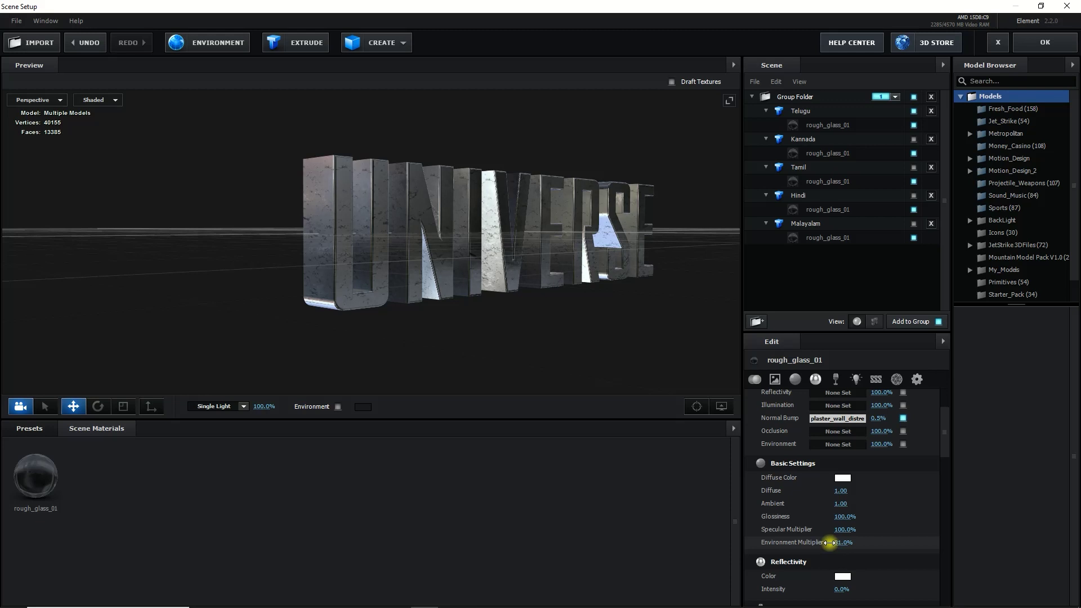
Try and undo environment multiplier changes, then apply the scene to the composition
left_click_drag(523, 330, 605, 336)
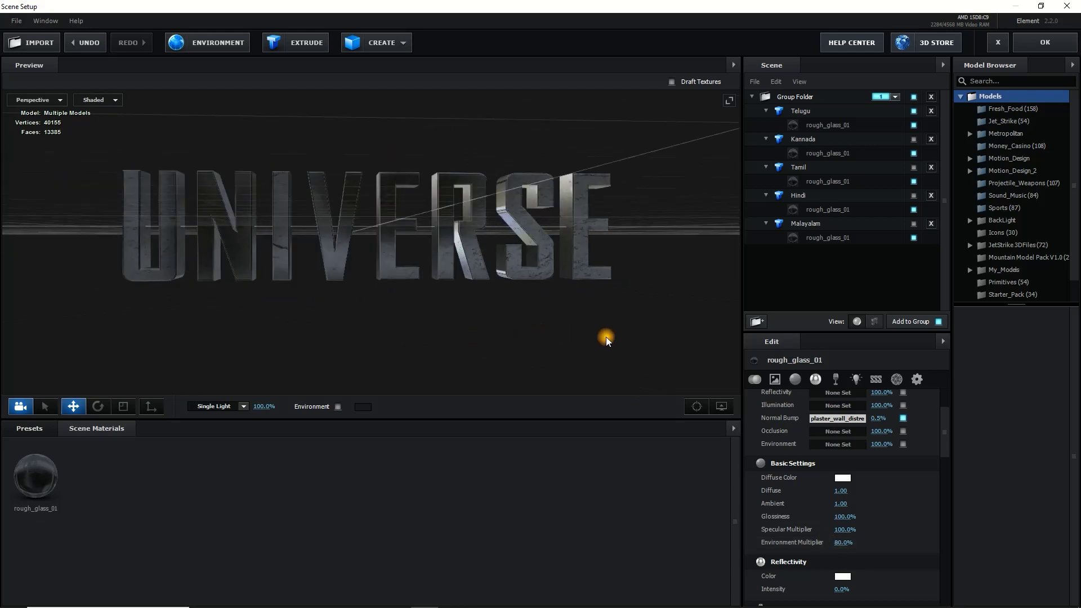
key("ctrl+z")
left_click_drag(847, 544, 883, 545)
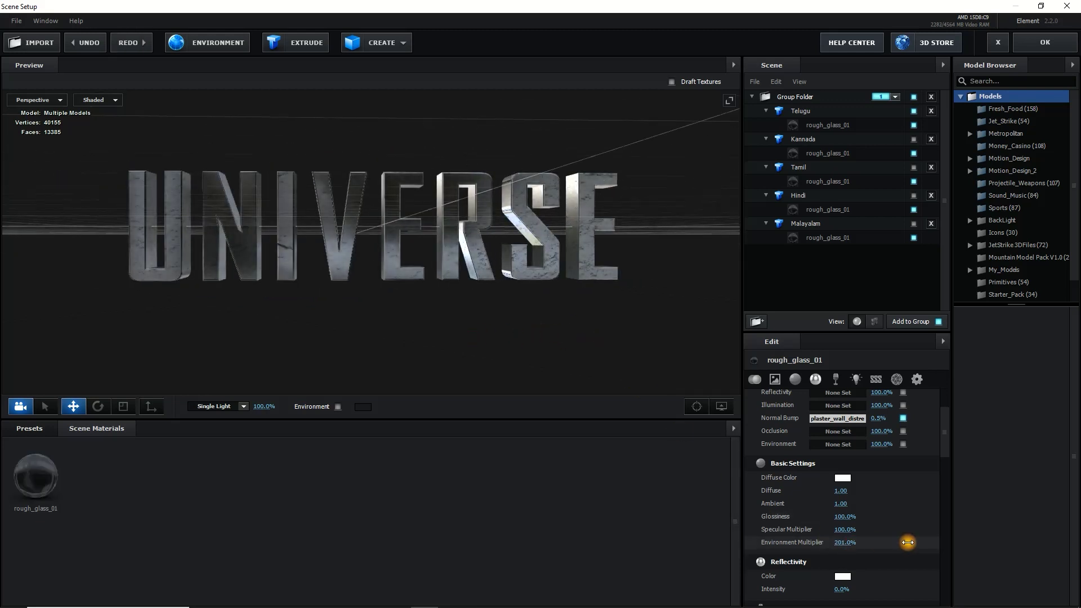
key("ctrl+z")
left_click(1045, 42)
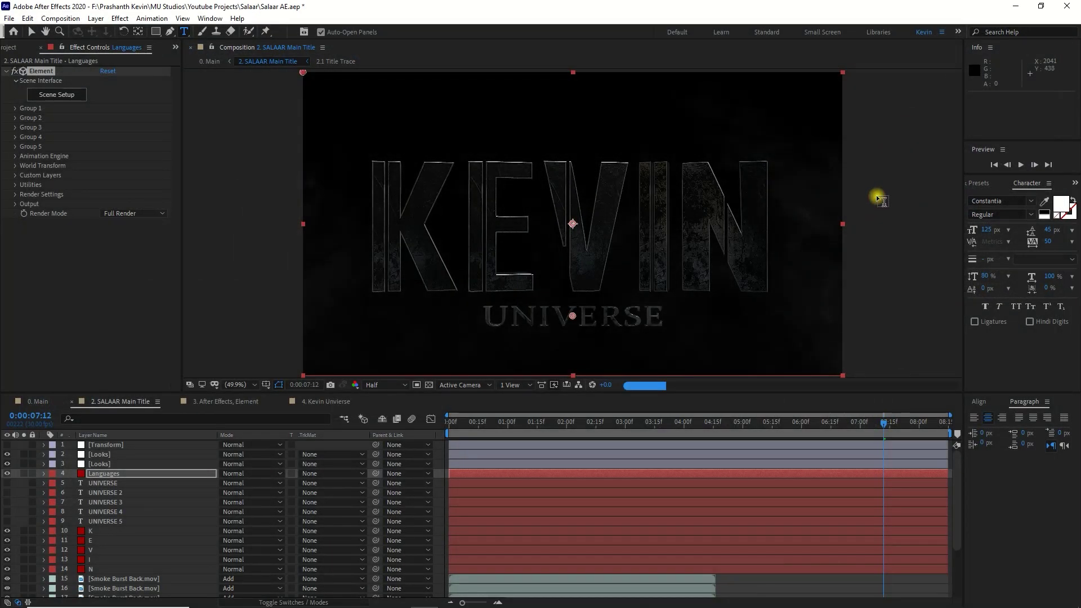
In the Languages layer's Scene Setup, make Kannada, Tamil, Hindi and Malayalam visible
left_click(56, 95)
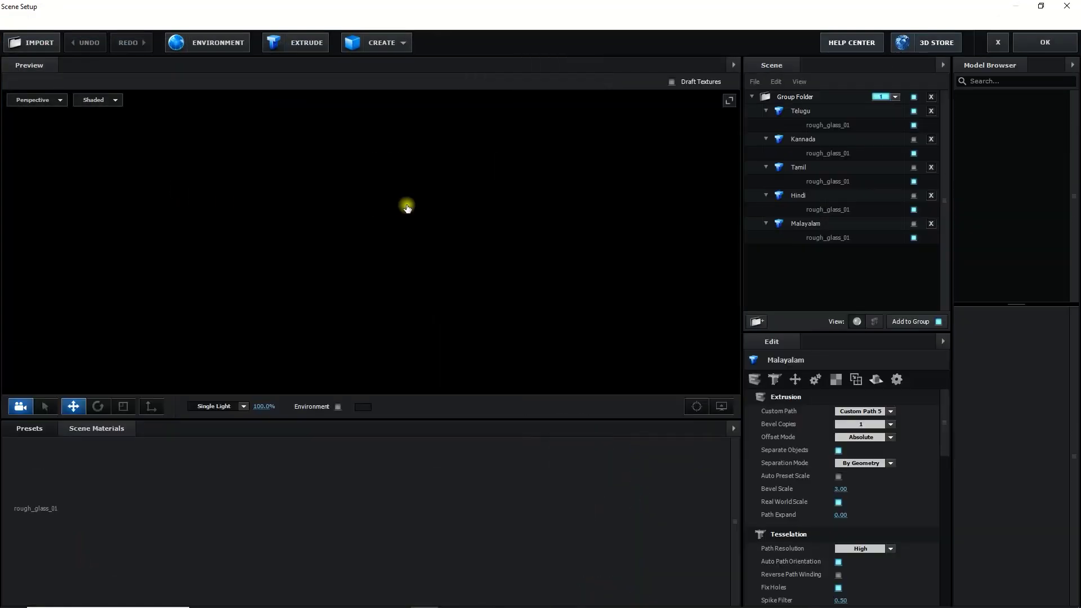
left_click(846, 141)
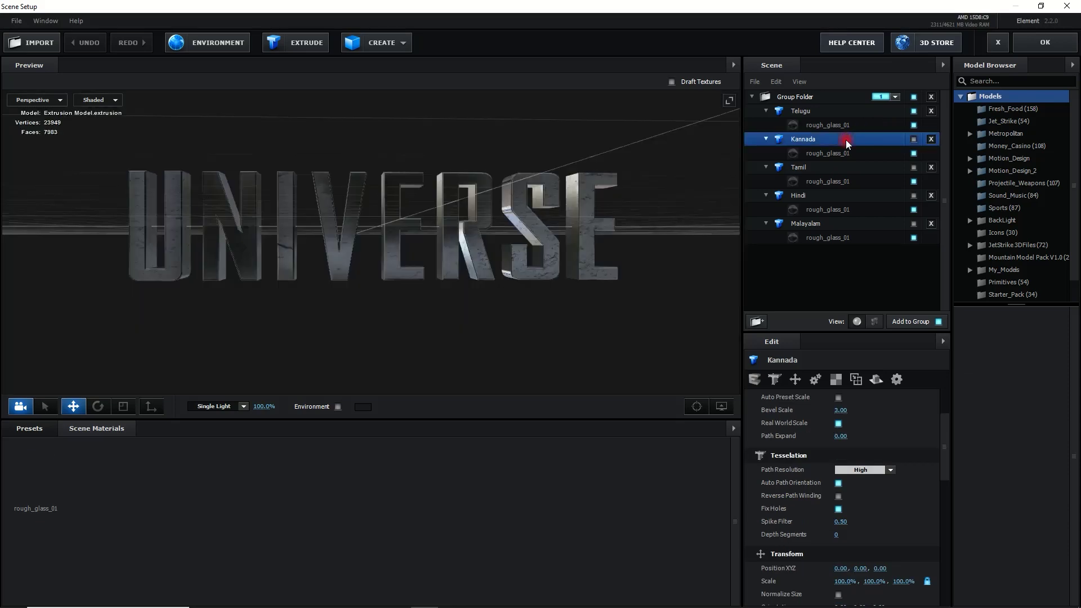
left_click(912, 140)
left_click(914, 167)
left_click(914, 196)
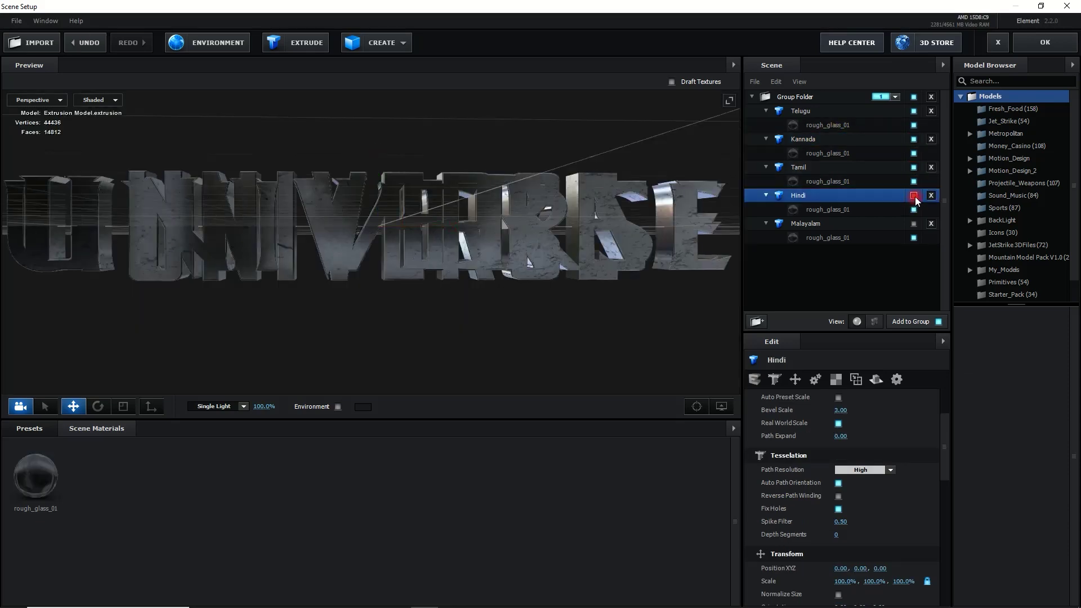
left_click(913, 224)
Collapse all five text groups and apply the scene
left_click(766, 223)
left_click(766, 196)
left_click(766, 167)
left_click(766, 139)
left_click(764, 112)
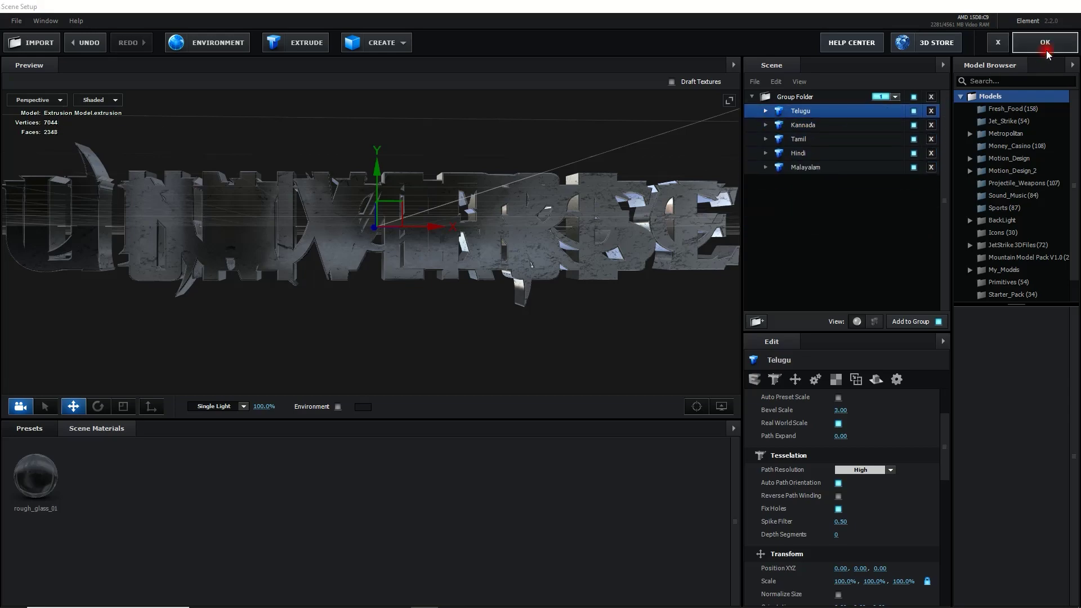
left_click(1047, 51)
Review the title at 0:00:04:23 and 0:00:05:16, then reopen Scene Setup
left_click(778, 579)
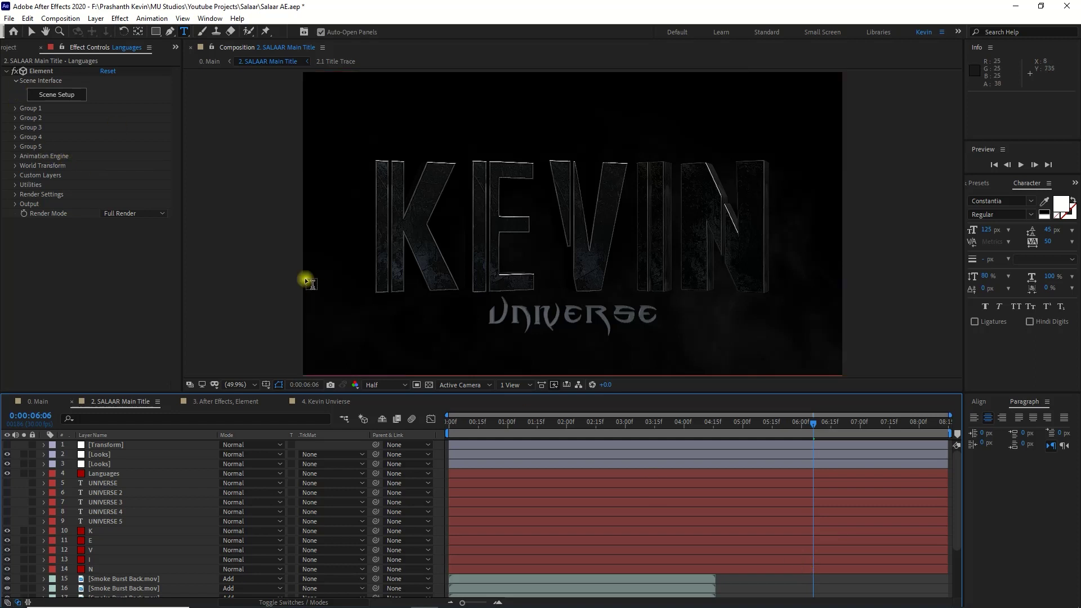
left_click_drag(620, 421, 761, 424)
left_click(729, 424)
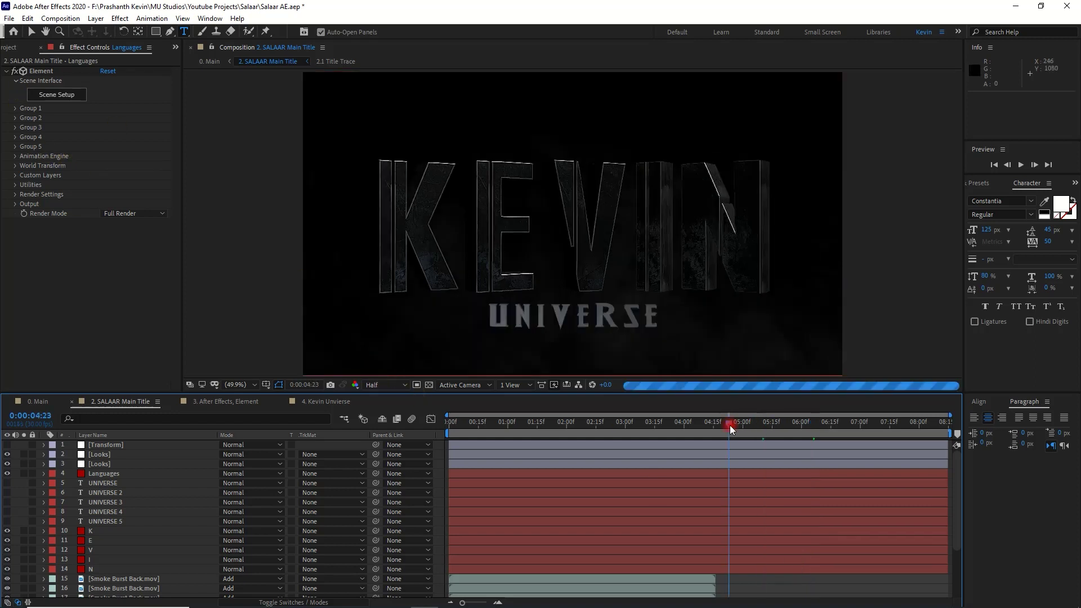
left_click(772, 426)
left_click(55, 97)
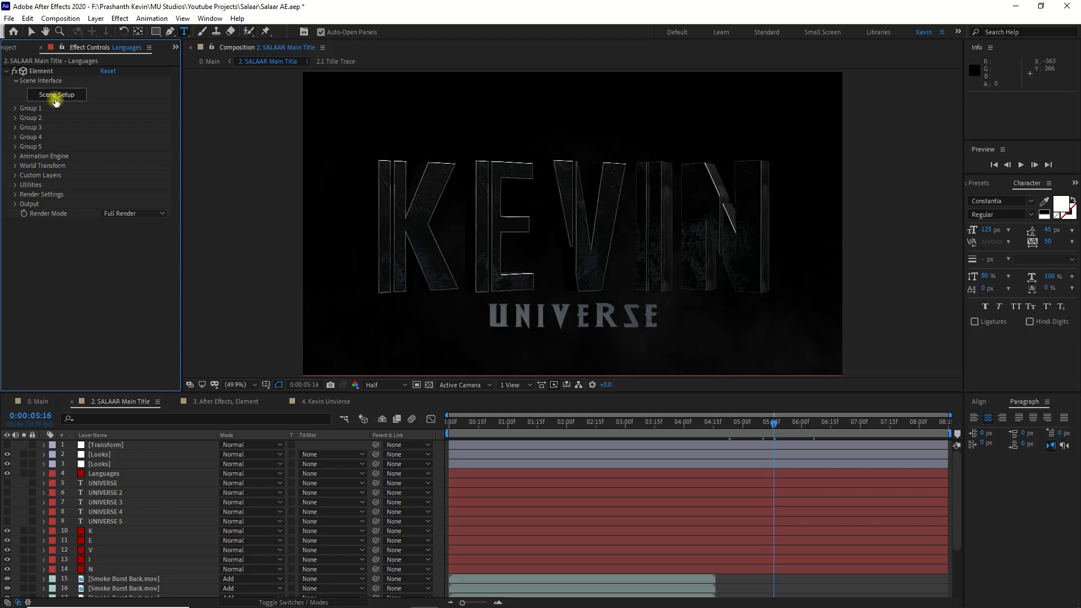
left_click(66, 94)
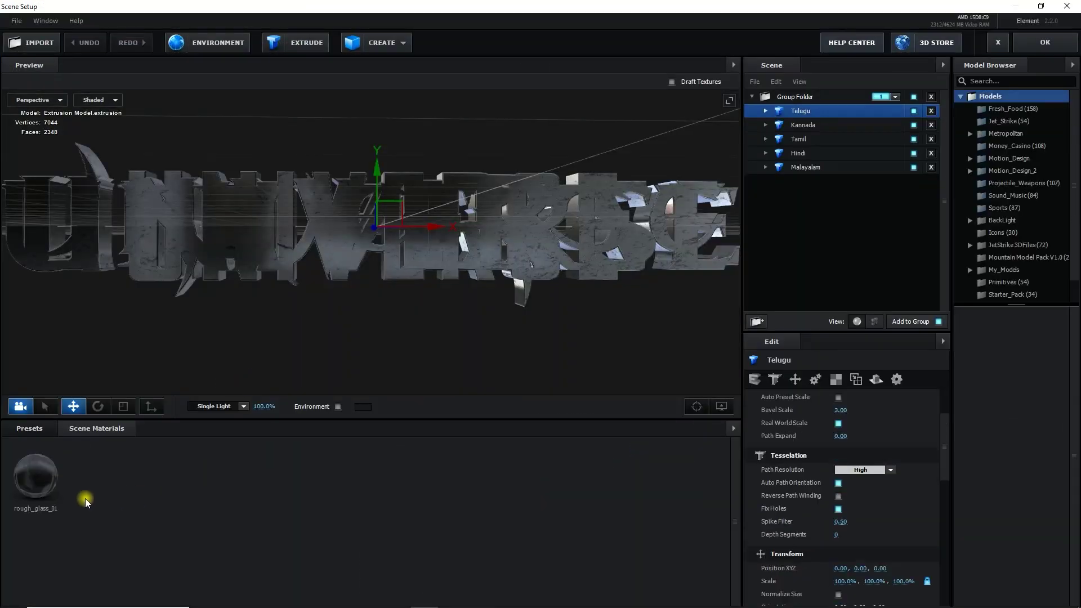
Set rough_glass_01's Refraction color to grey AFAFAF (175) and apply the scene
left_click(36, 475)
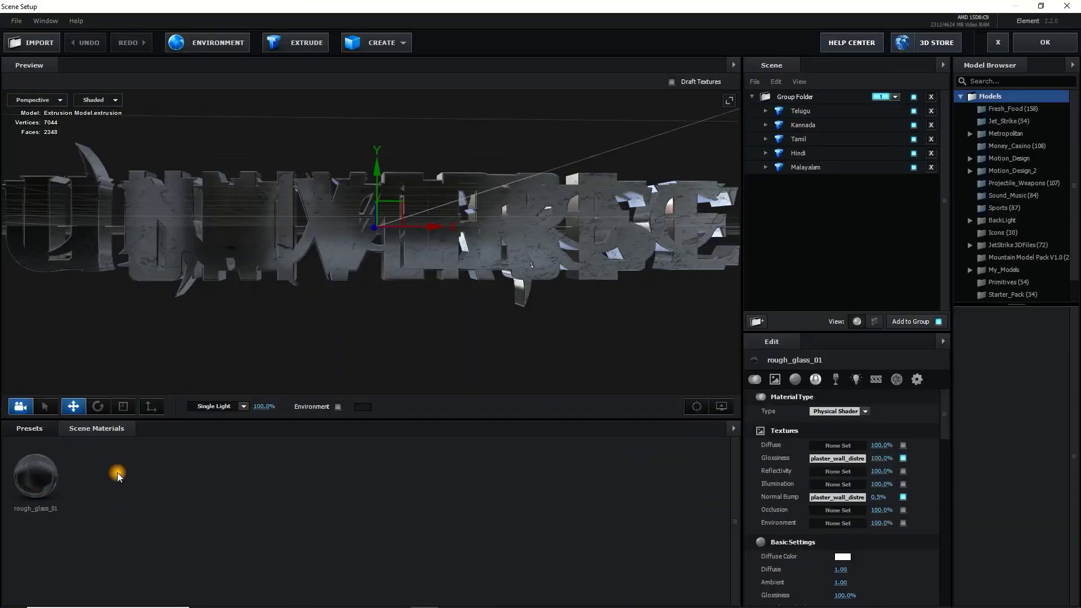
scroll(839, 513, "down", 2)
scroll(848, 521, "down", 2)
scroll(847, 520, "down", 2)
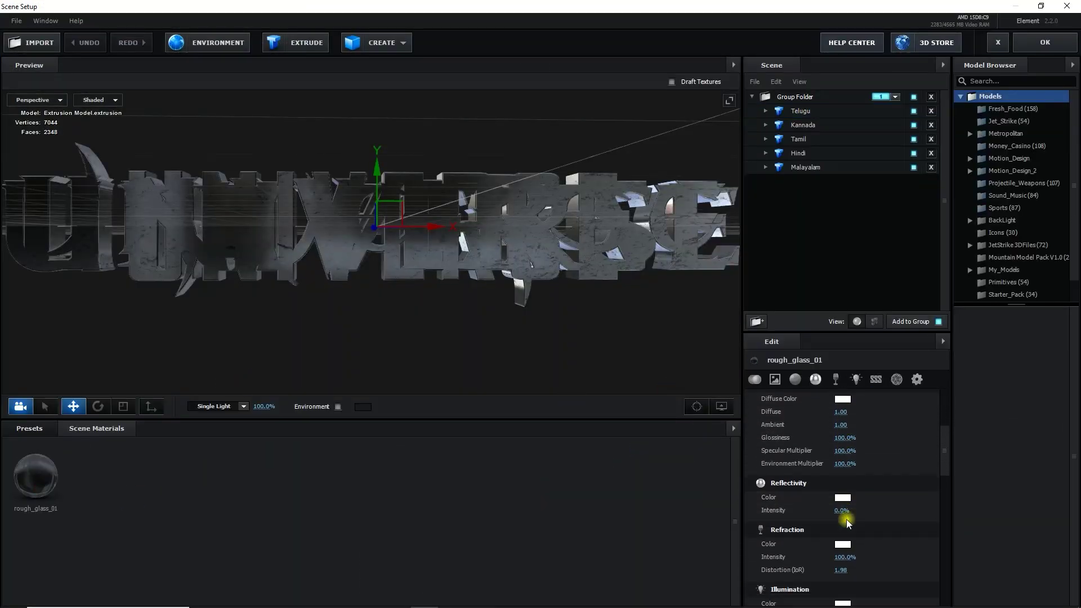
left_click(844, 514)
left_click_drag(743, 482, 733, 503)
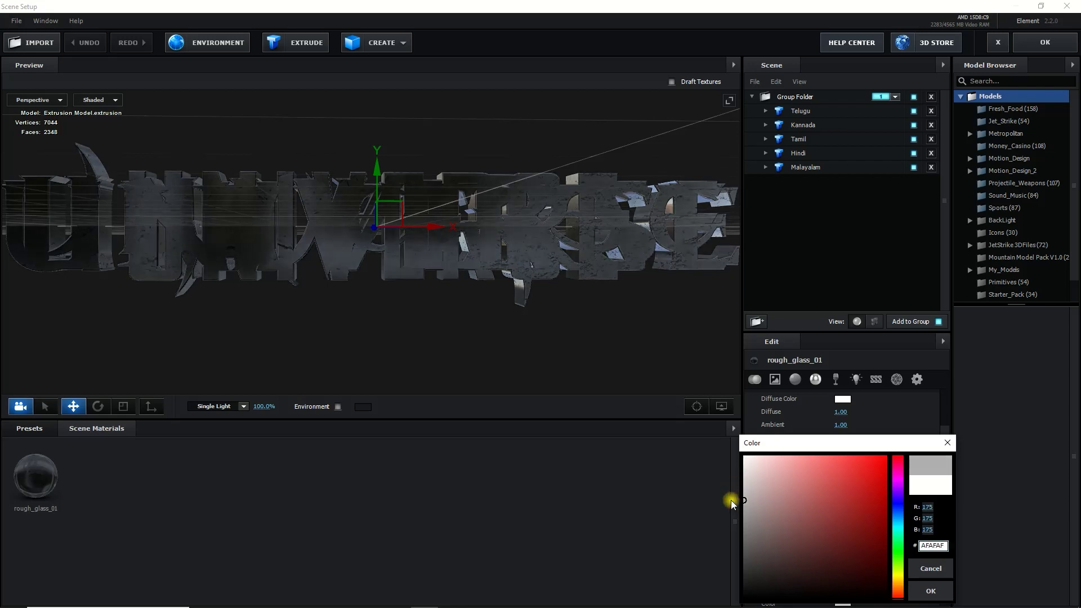
left_click(930, 590)
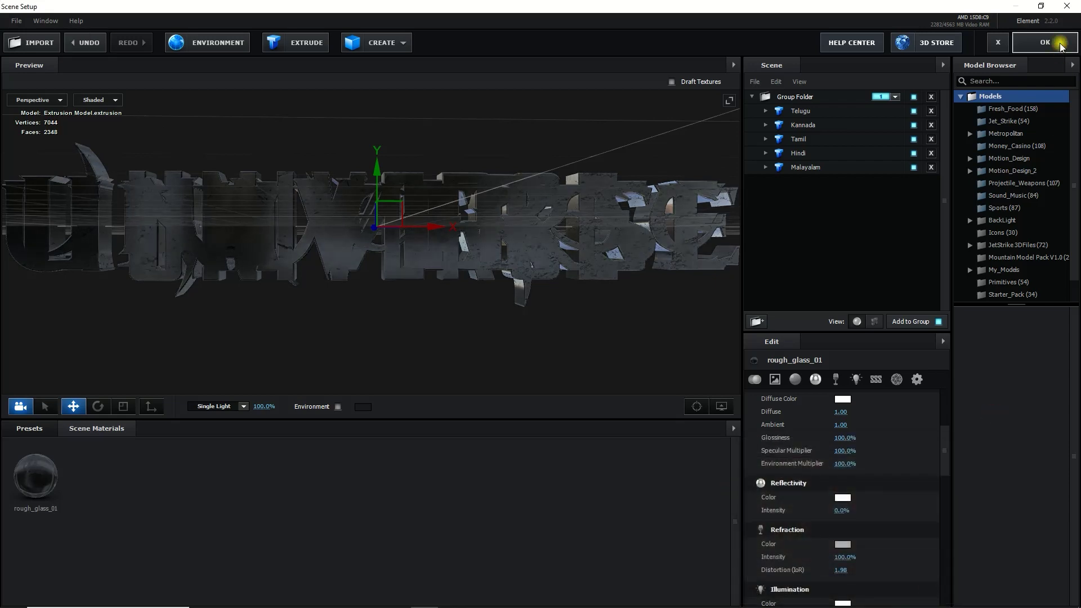
left_click(1060, 44)
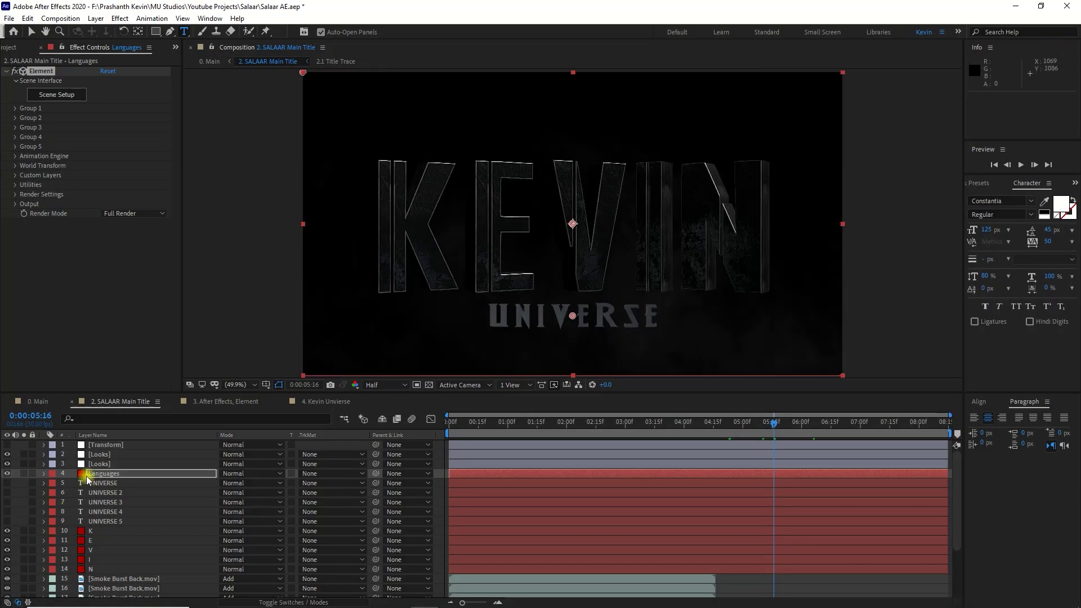
Add a Curves effect to the Languages layer via the effect search
left_click(87, 476)
key("ctrl+space")
type("curves")
left_click(56, 485)
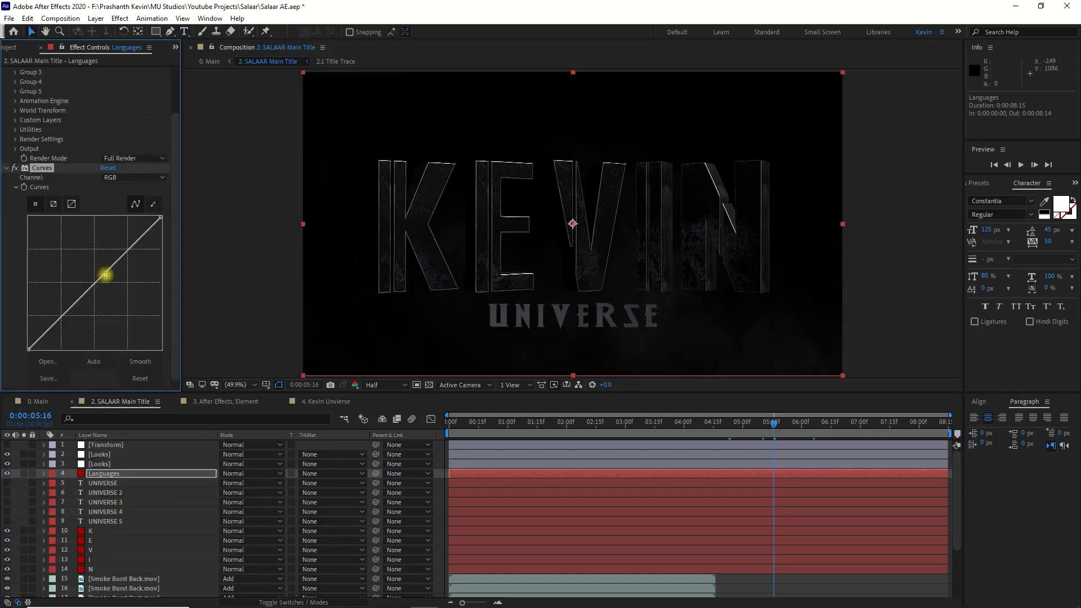
Pull the RGB curve down to darken the midtones, discarding a trial Red adjustment
left_click_drag(102, 275, 111, 281)
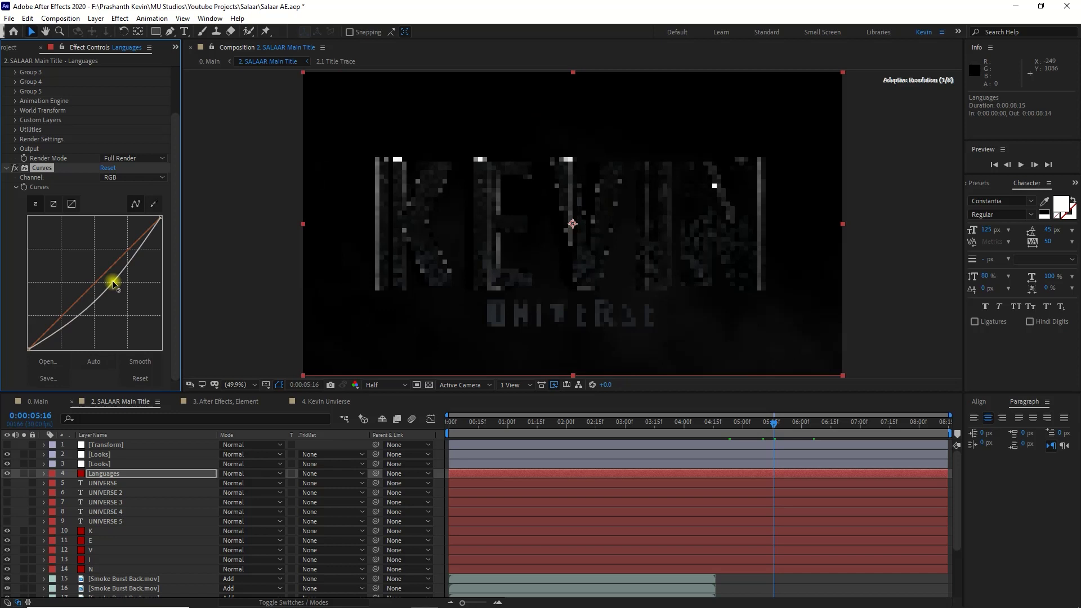
left_click_drag(103, 282, 102, 289)
mouse_move(121, 251)
left_mouse_down()
mouse_move(140, 271)
mouse_move(122, 260)
mouse_move(103, 294)
left_mouse_up()
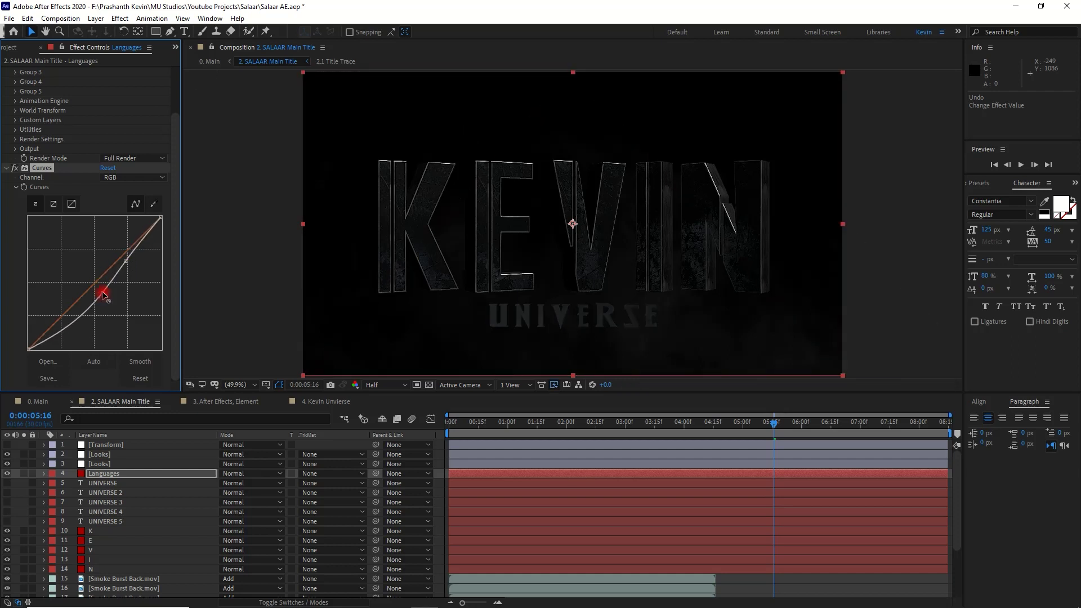
left_click(133, 177)
left_click(113, 186)
left_click_drag(96, 281, 97, 271)
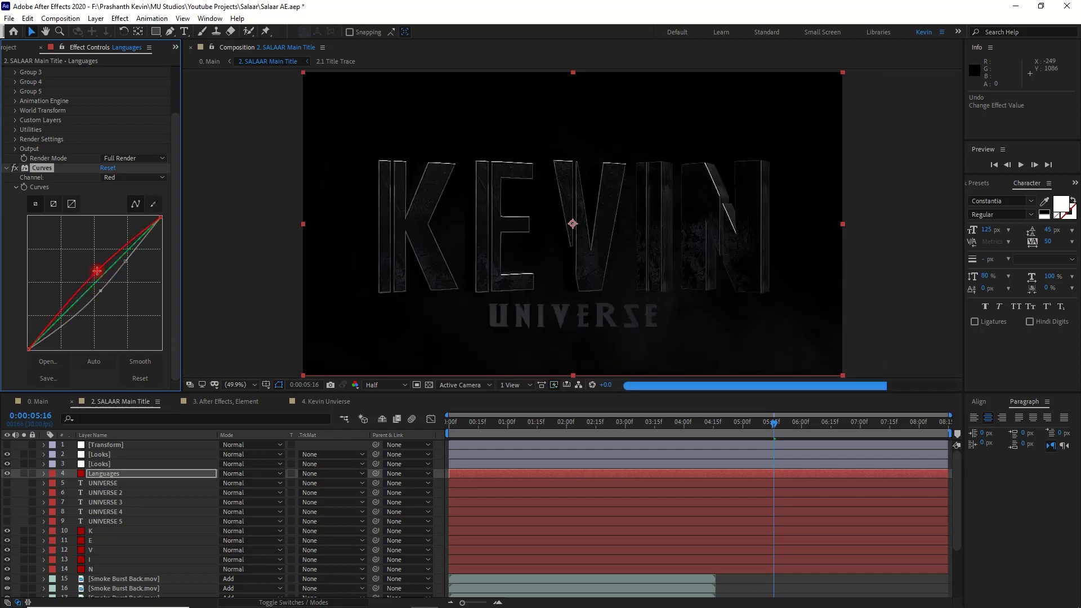
key("ctrl+z")
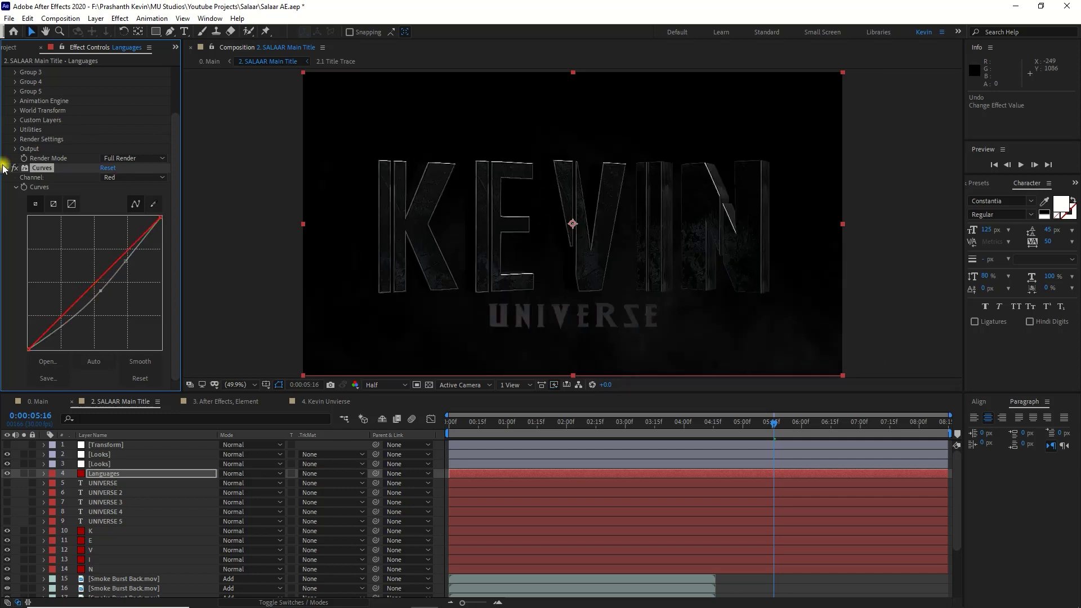
left_click(5, 168)
View the comp at 100%, full resolution, at about 0:00:05:04
key("/")
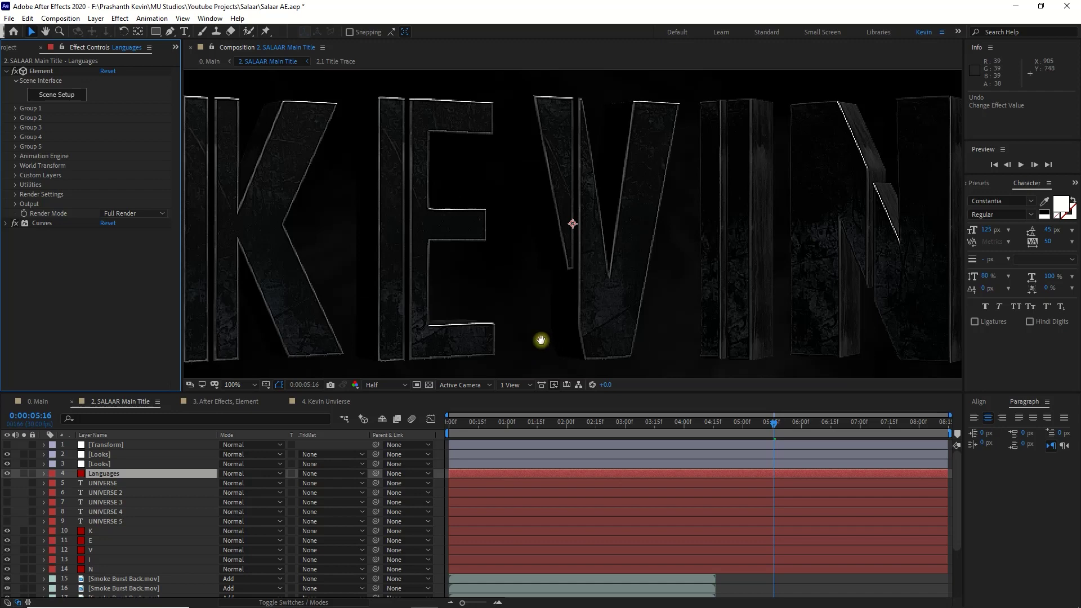
scroll(509, 270, "down", 2)
scroll(557, 258, "down", 3)
left_click(749, 423)
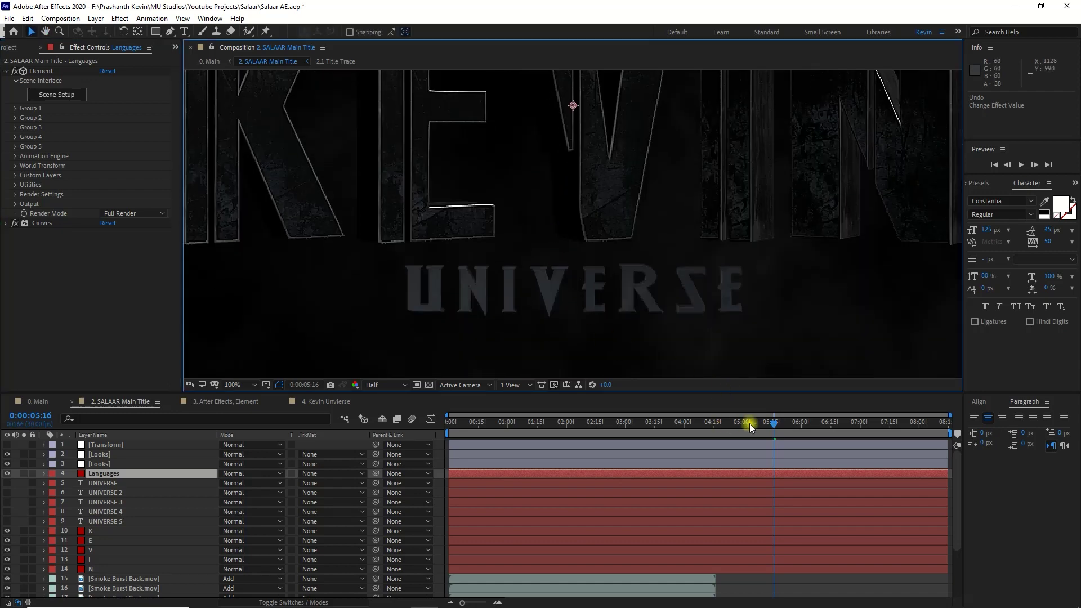
left_click(391, 385)
left_click(392, 408)
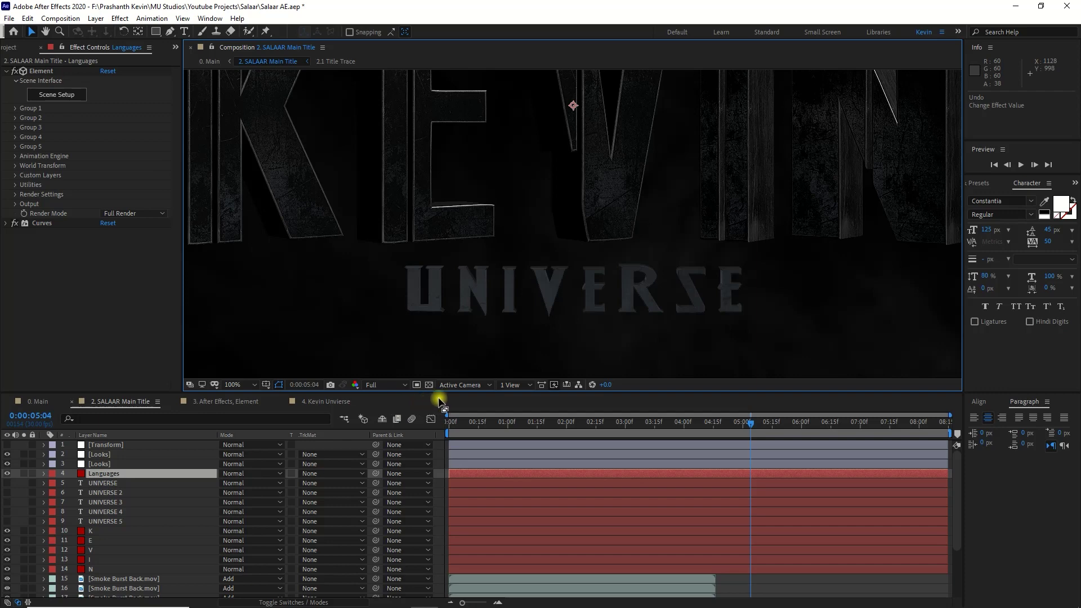
Add a Sharpen effect to the Languages layer with Sharpen Amount 30
left_click(9, 313)
key("ctrl+space")
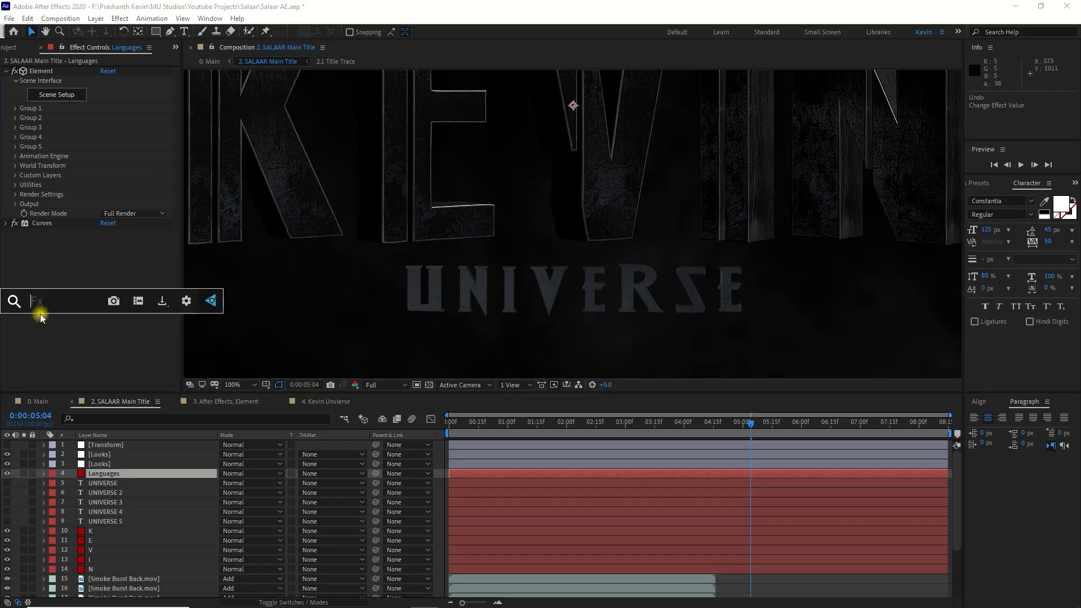
type("sharp")
key("Return")
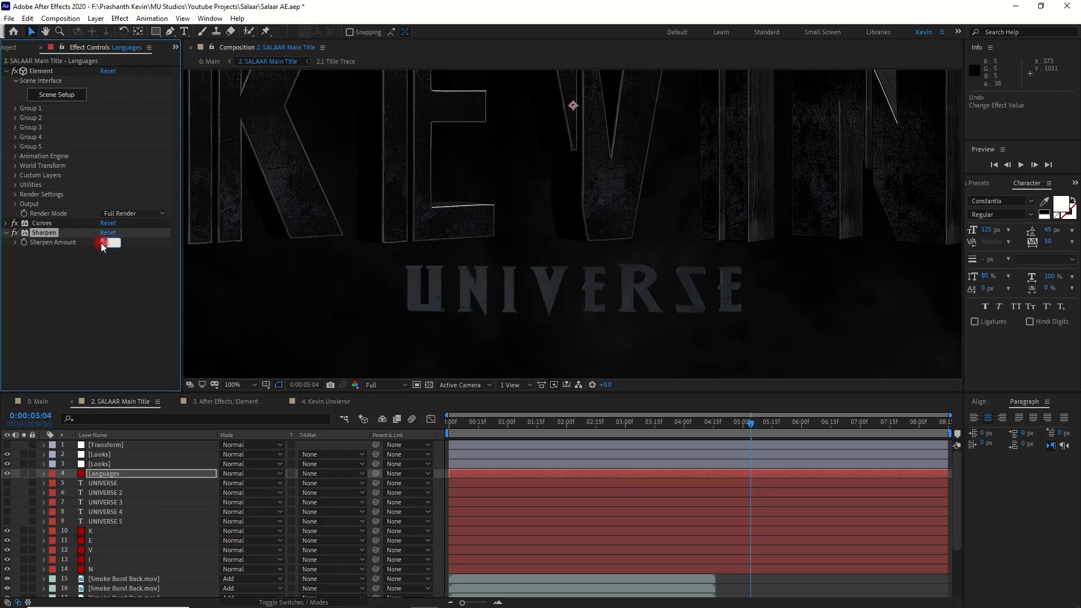
type("15")
left_click(122, 282)
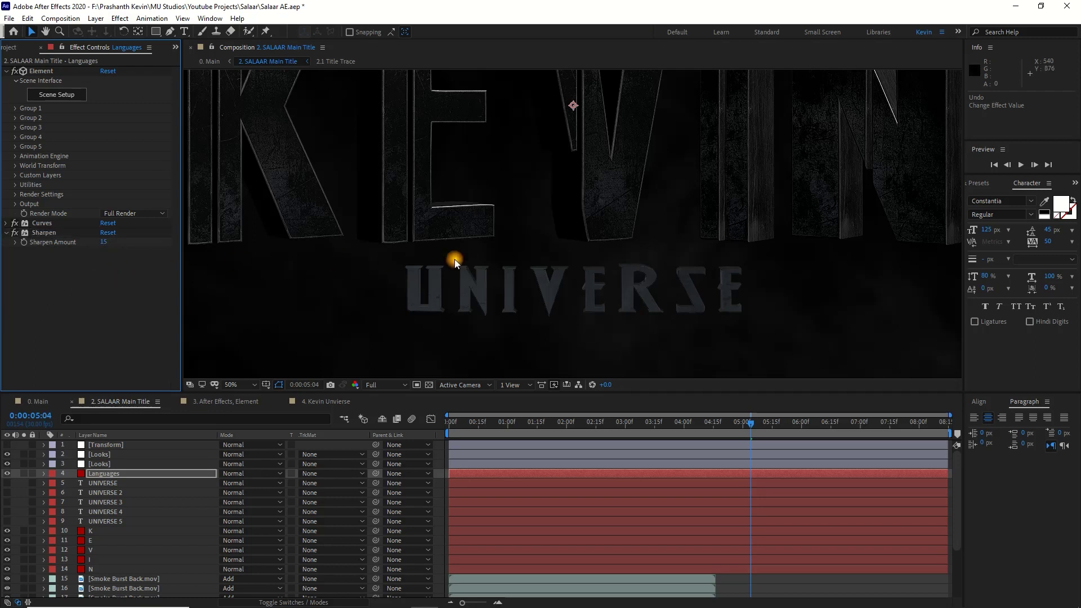
scroll(447, 258, "down", 2)
left_click(107, 242)
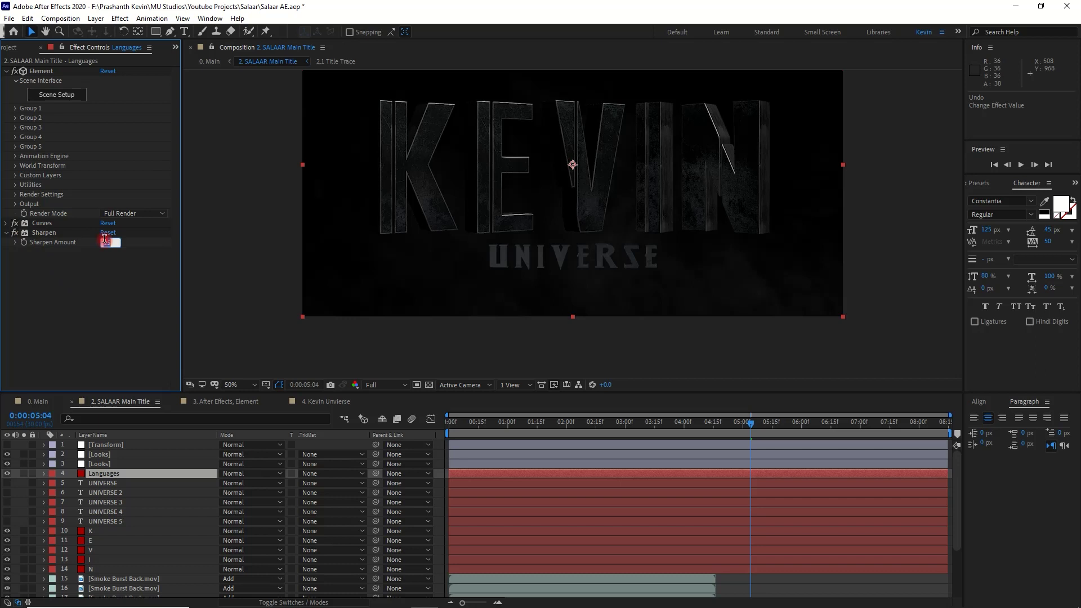
left_click(72, 303)
Fit the frame in view, check the title at 0:00:07:17, and select Smoke Burst Back.mov
left_click(249, 388)
left_click(265, 404)
left_click(805, 425)
left_click(854, 424)
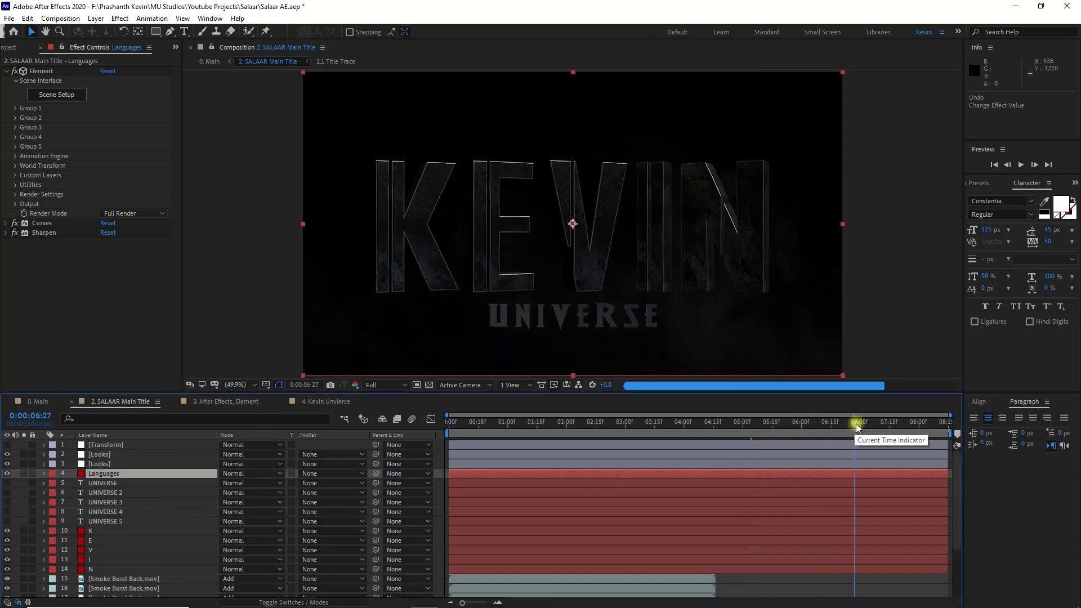
left_click(895, 423)
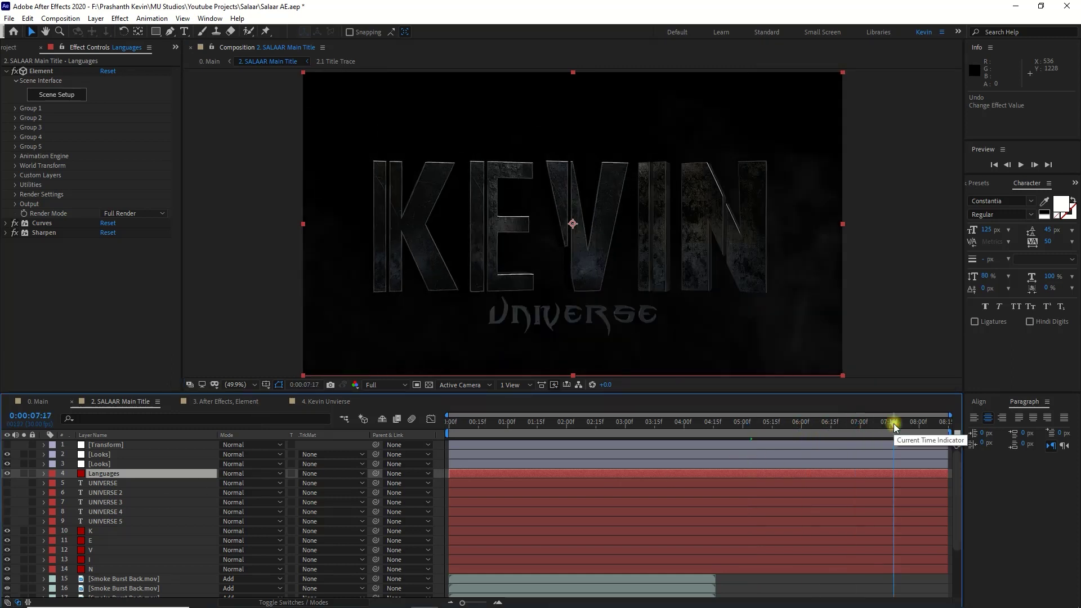
scroll(137, 533, "down", 3)
scroll(139, 531, "up", 1)
scroll(133, 551, "down", 1)
left_click(108, 506)
Keep preview resolution at Full and park the playhead at 0:00:01:00 with smoke layer 15 selected
left_click(505, 421)
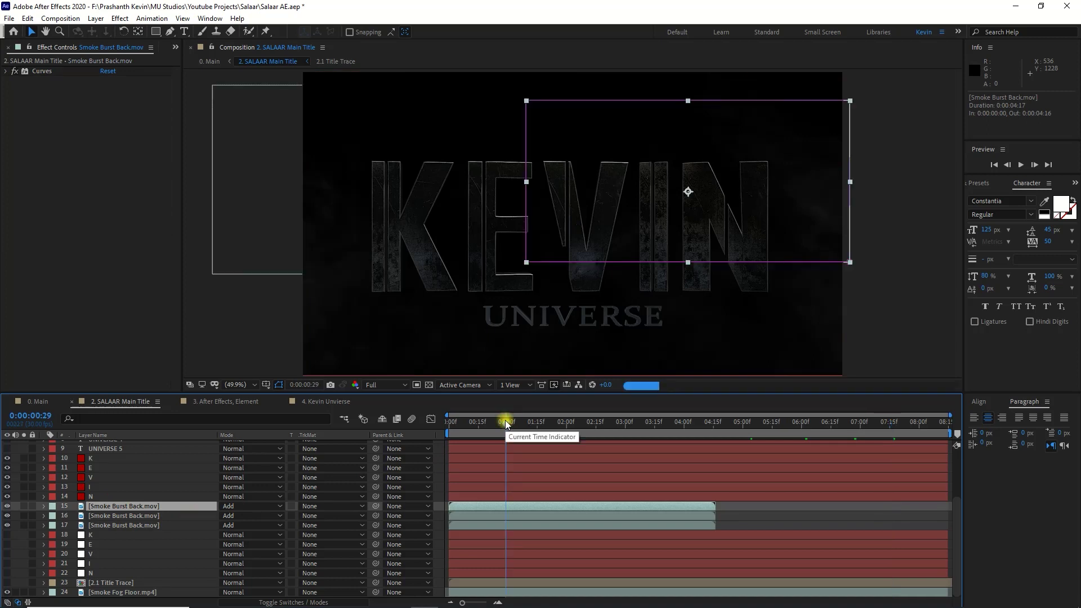
left_click(387, 386)
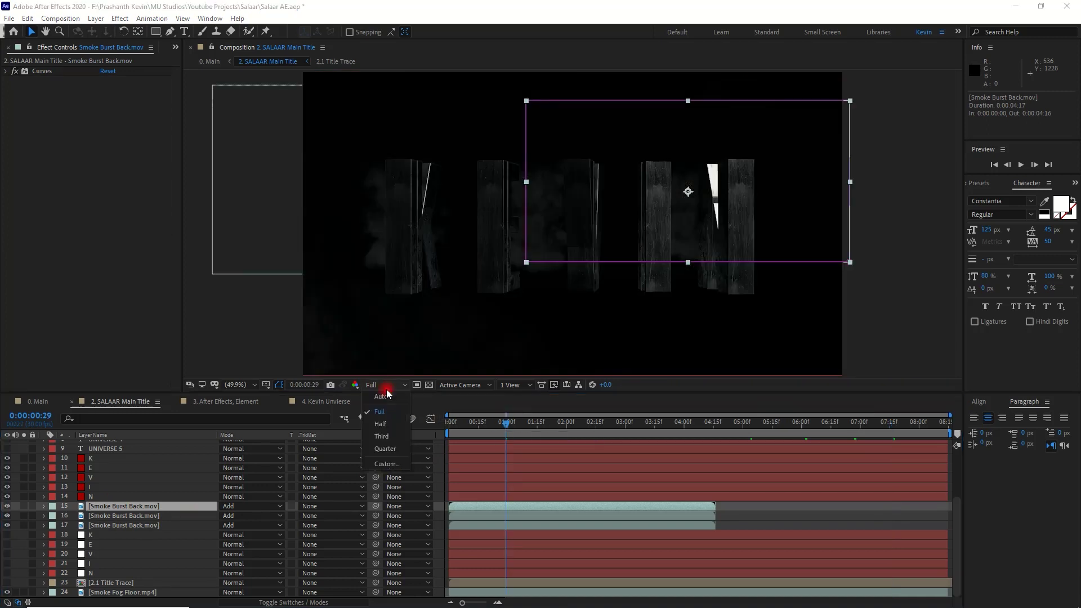
left_click(379, 411)
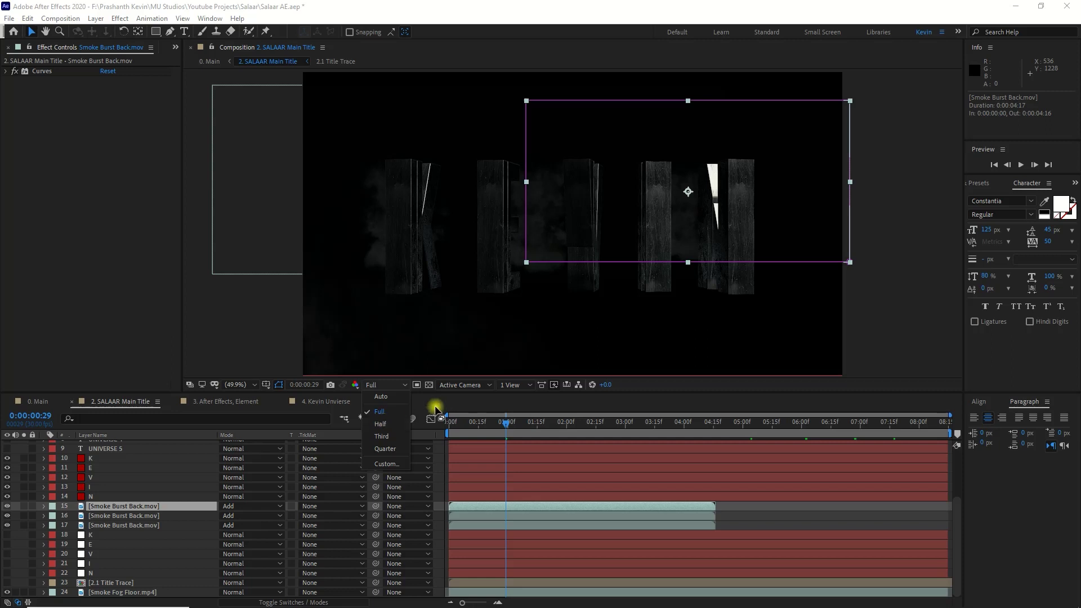
left_click(486, 514)
left_click(492, 507)
left_click(506, 424)
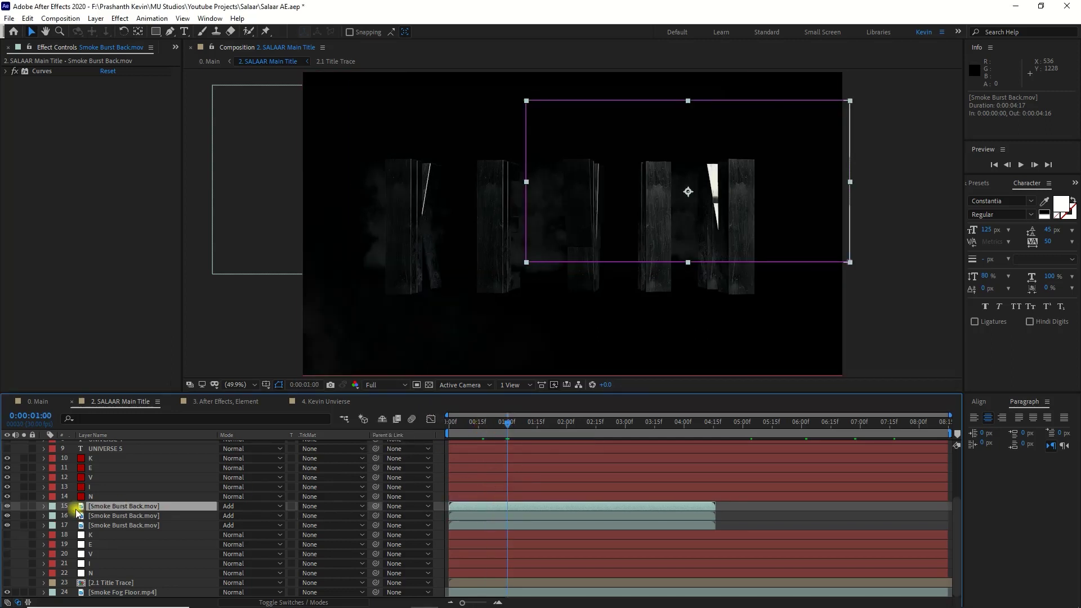
Show Position for the three Smoke Burst layers and set layer 17's X to 400
left_click(123, 526)
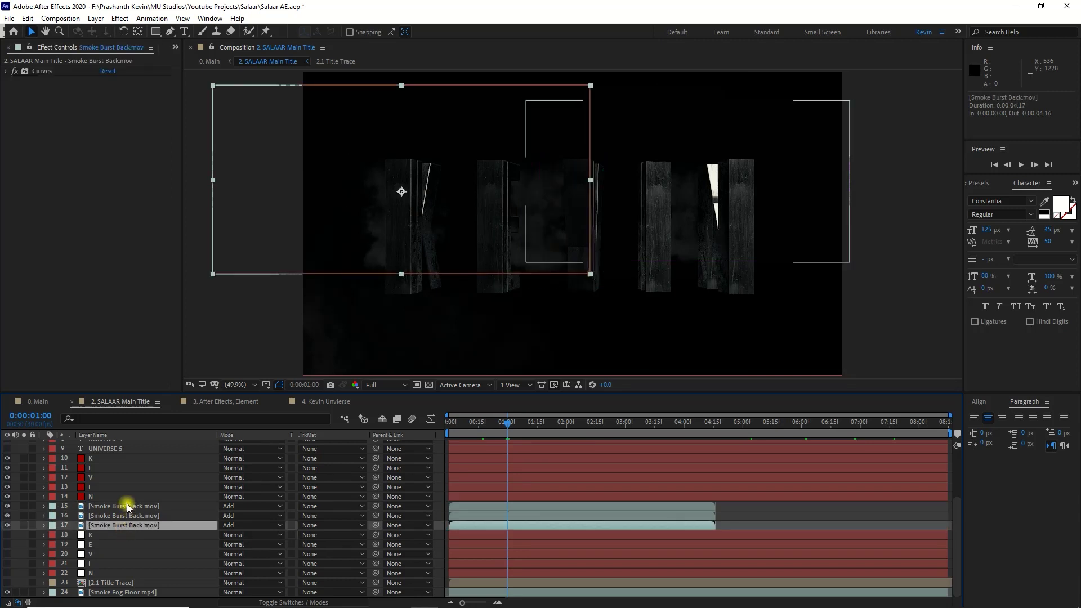
left_click(127, 506, "shift")
key("p")
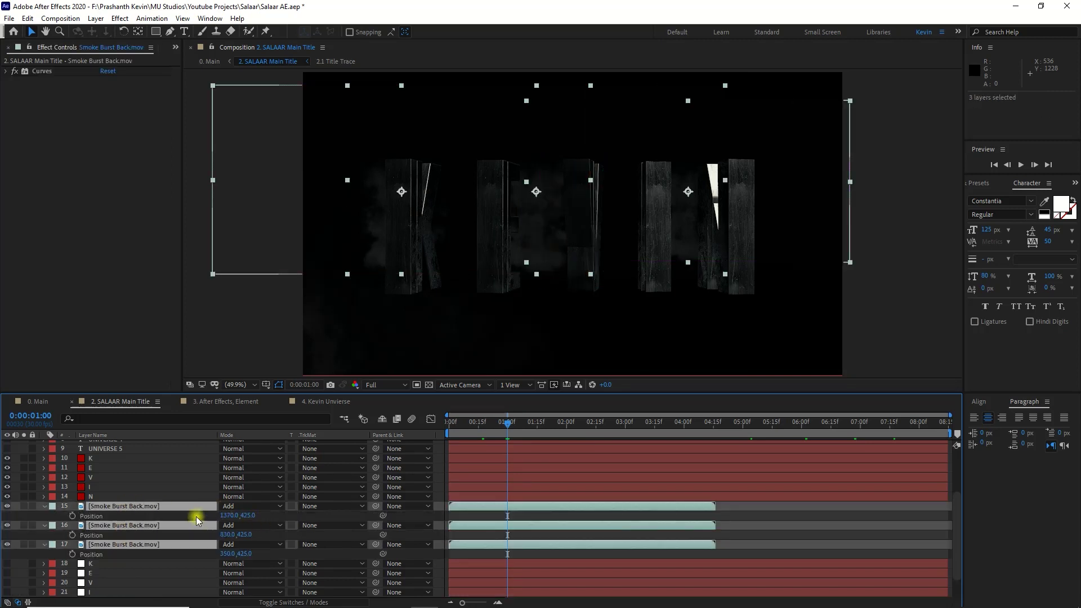
left_click(196, 516)
mouse_move(224, 553)
left_mouse_down()
mouse_move(242, 554)
mouse_move(227, 558)
left_mouse_up()
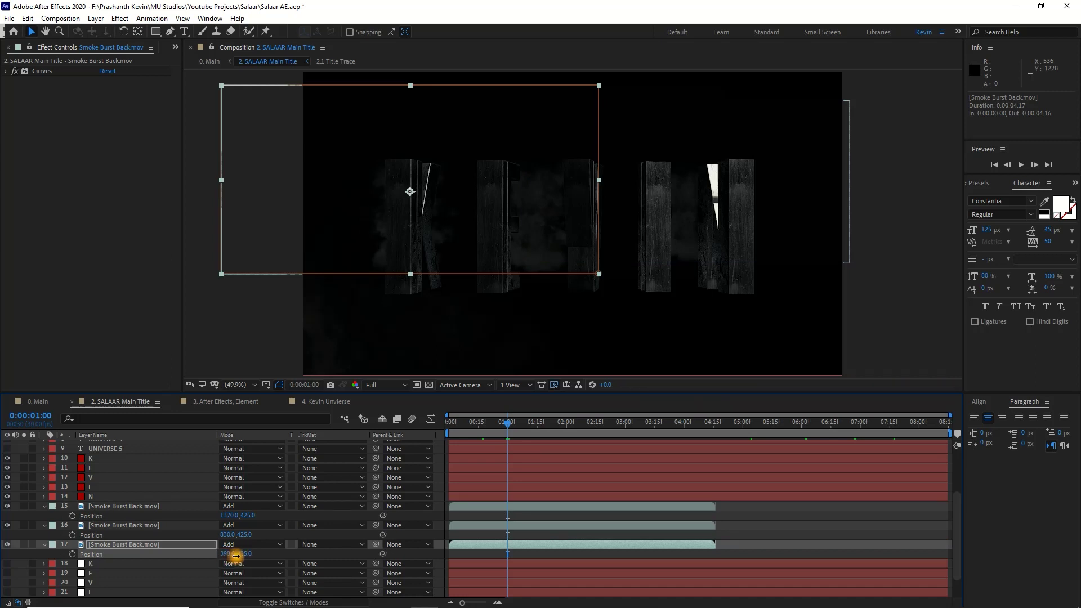
left_click_drag(236, 556, 242, 573)
left_click(226, 554)
type("400.0,425.0")
left_click(227, 535)
Move smoke layer 16 to X 1000 and smoke layer 15 to about X 1500
left_click_drag(227, 535, 274, 534)
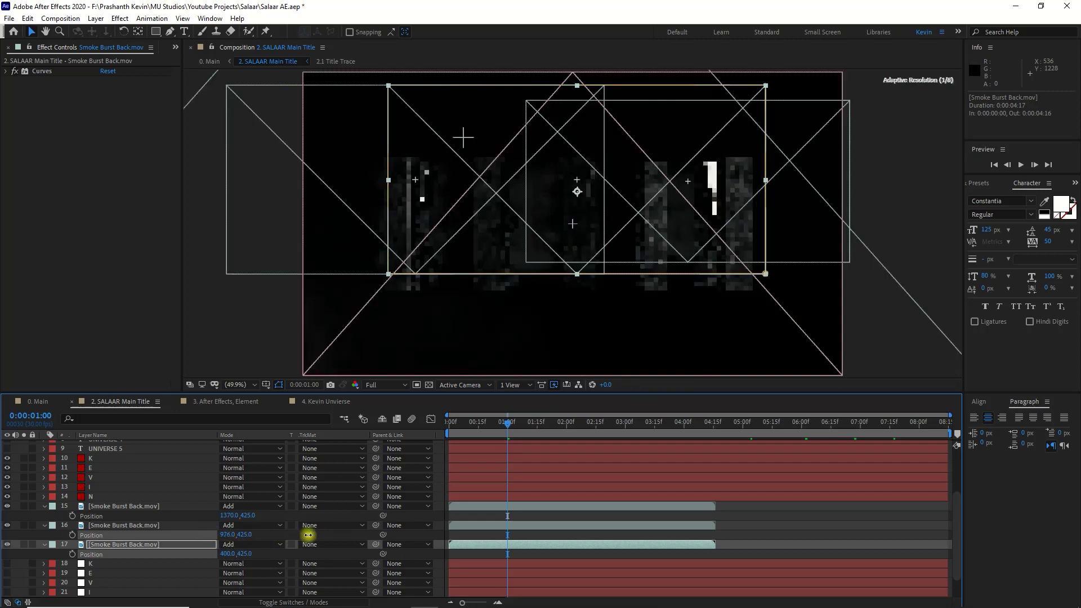
left_click_drag(274, 535, 304, 536)
left_click_drag(235, 537, 244, 539)
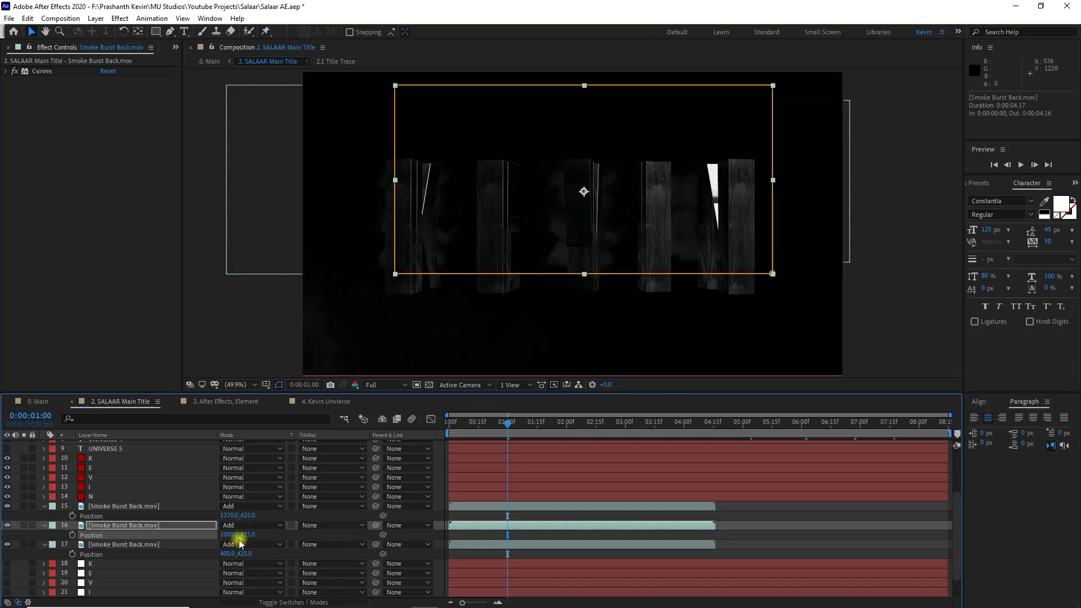
left_click_drag(225, 516, 297, 518)
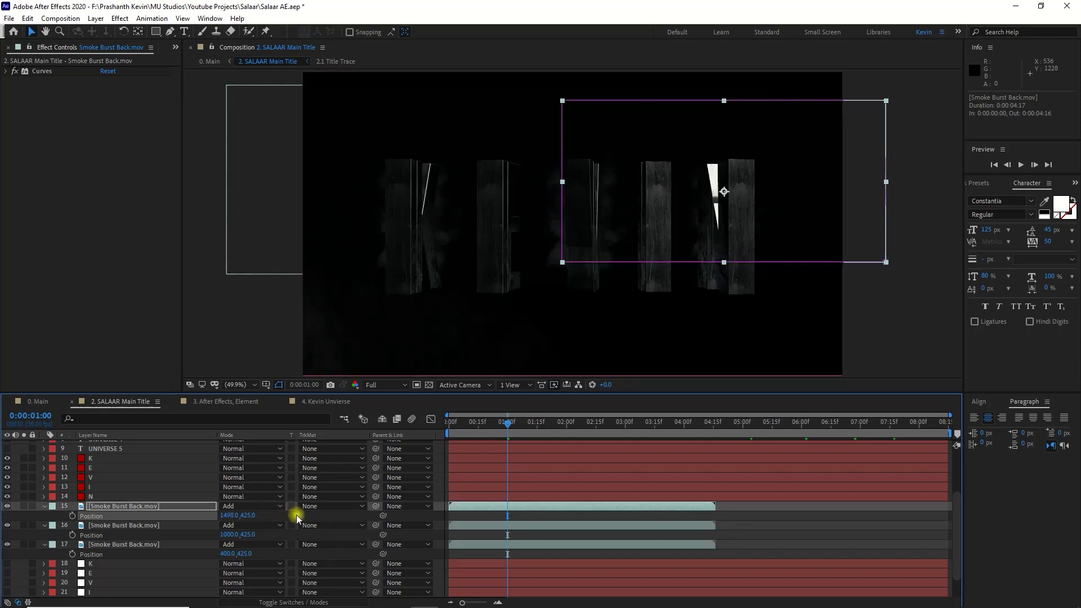
left_click_drag(228, 517, 228, 517)
type("00")
key("Return")
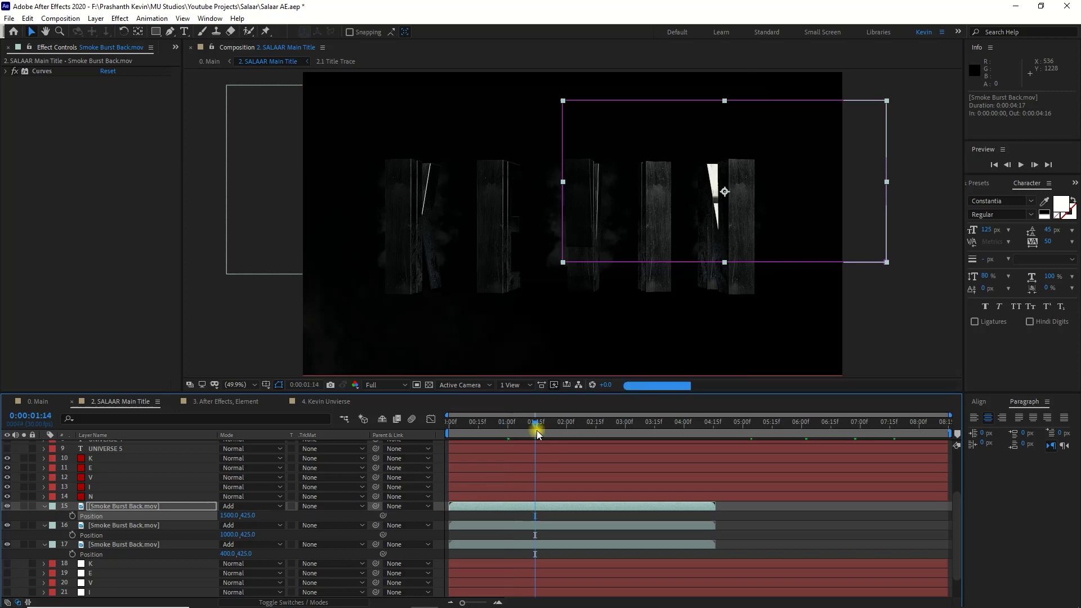
Check the frame where UNIVERSE appears, then correct smoke layer 15's X to 1450
left_click(572, 429)
left_click(594, 428)
left_click(630, 429)
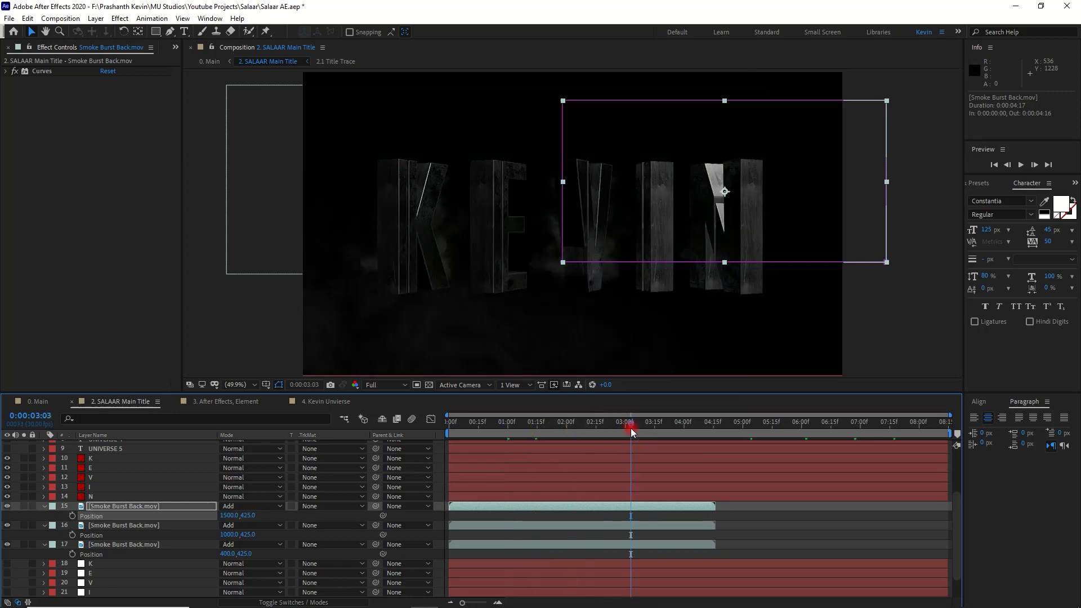
left_click(590, 428)
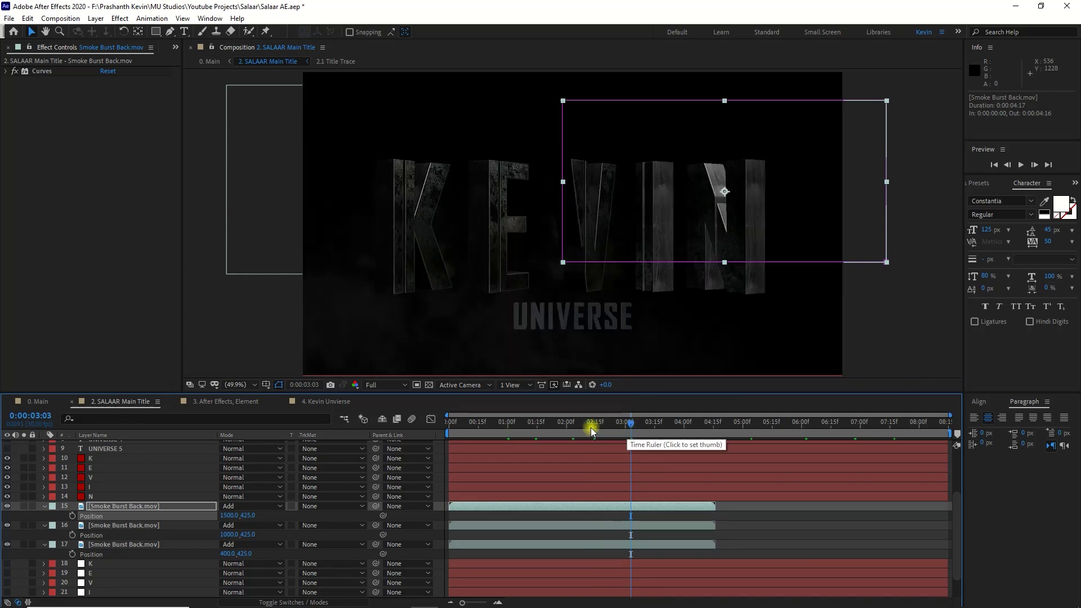
left_click(230, 515)
type("1450")
key("Return")
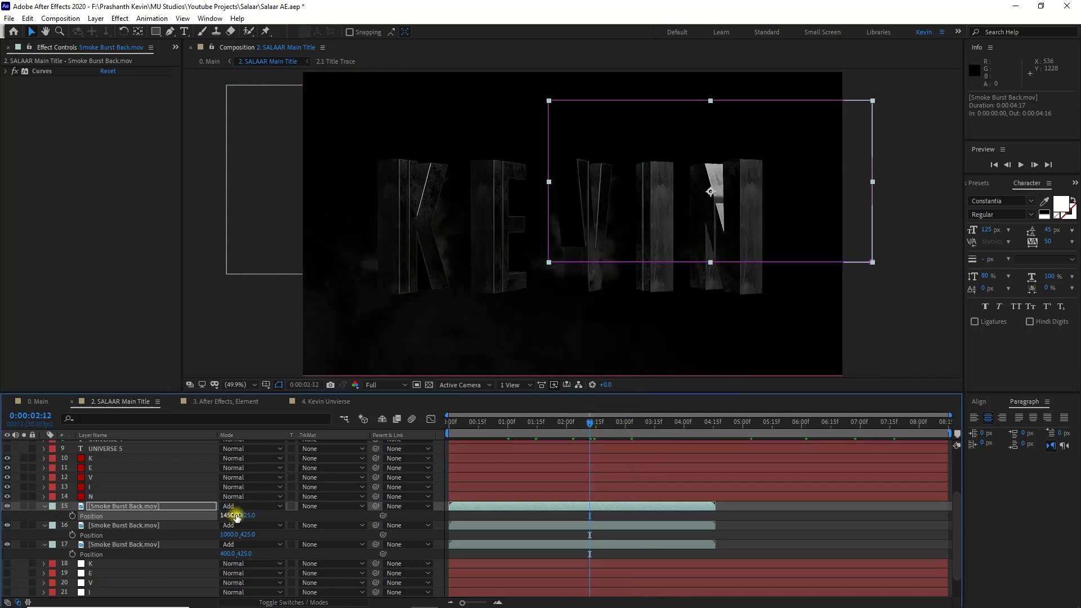
left_click(779, 522)
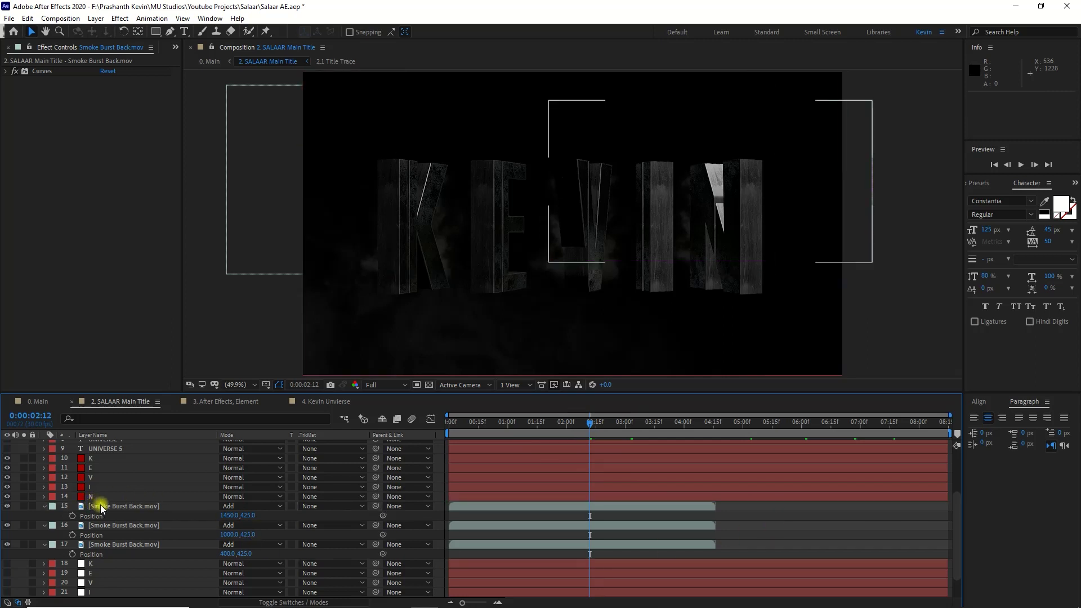
scroll(101, 508, "up", 5)
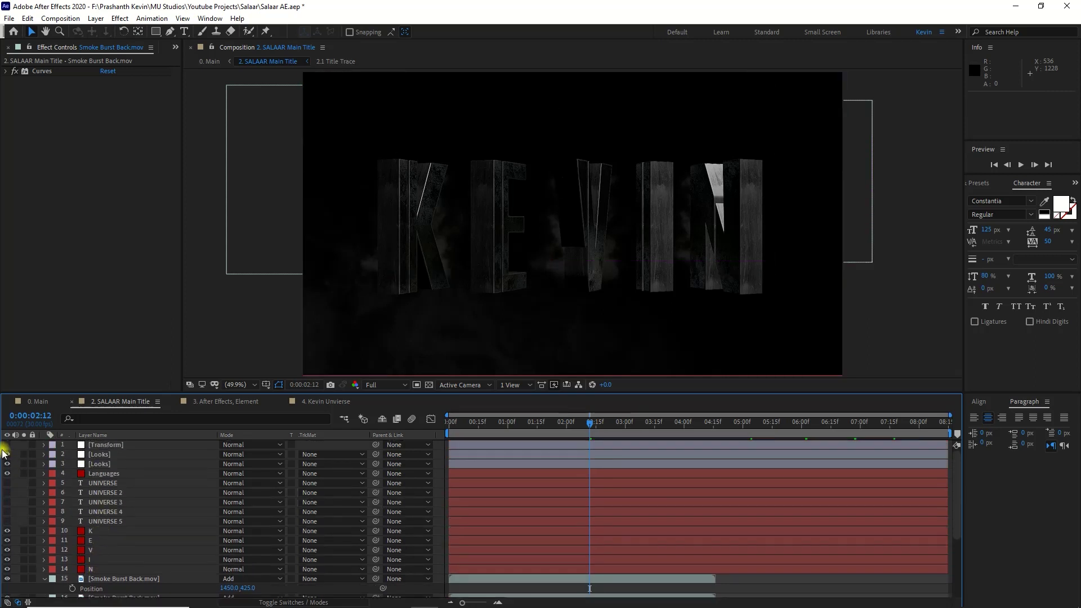
Enable the Transform adjustment layer and review the title animation through 0:00:04:14
left_click(6, 445)
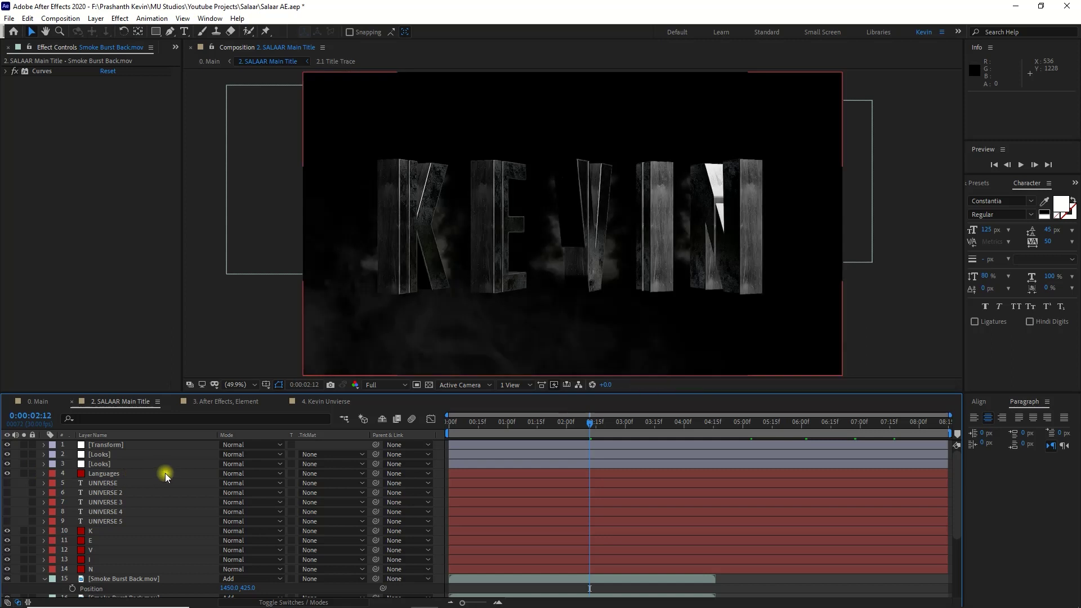
key("u")
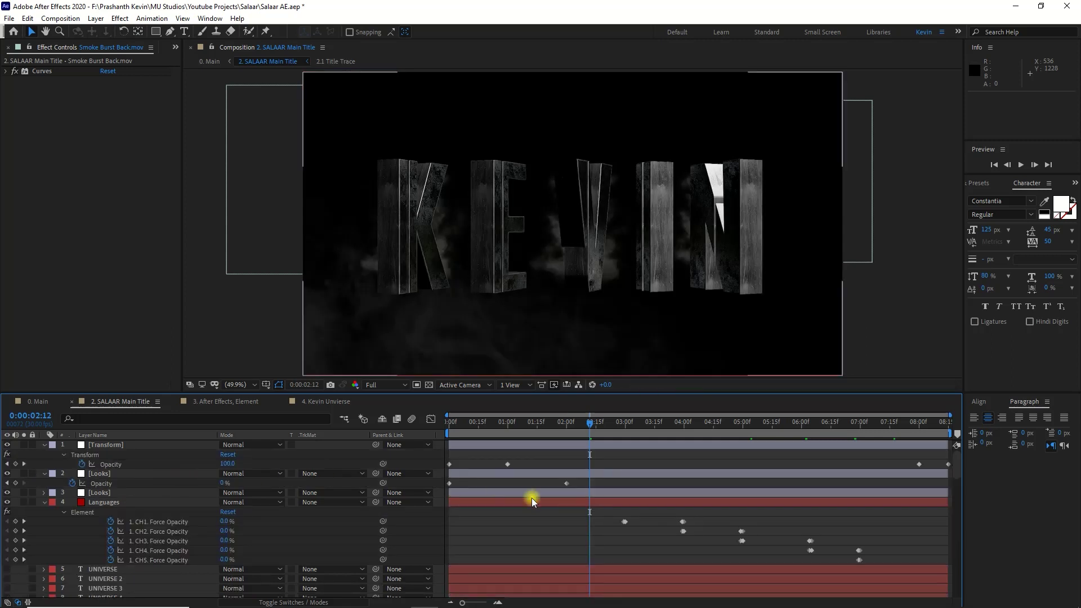
key("u")
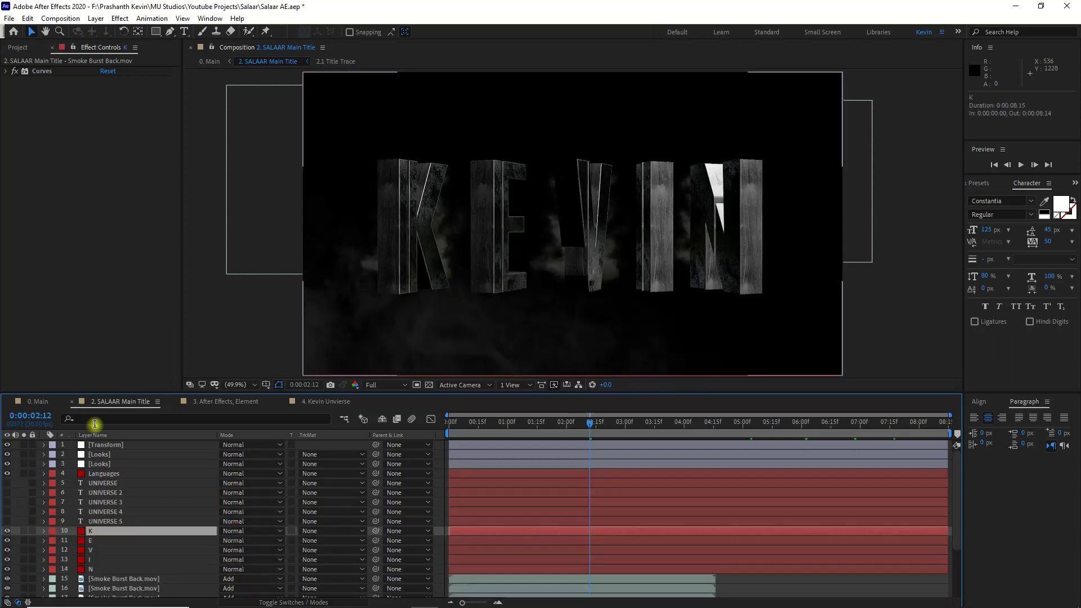
left_click(109, 444)
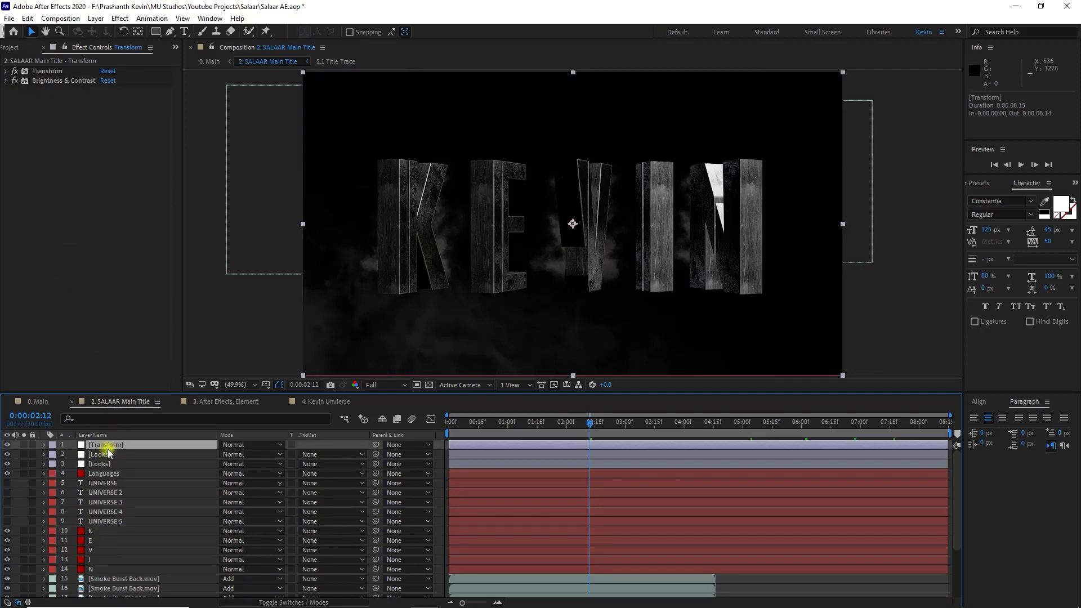
left_click(662, 431)
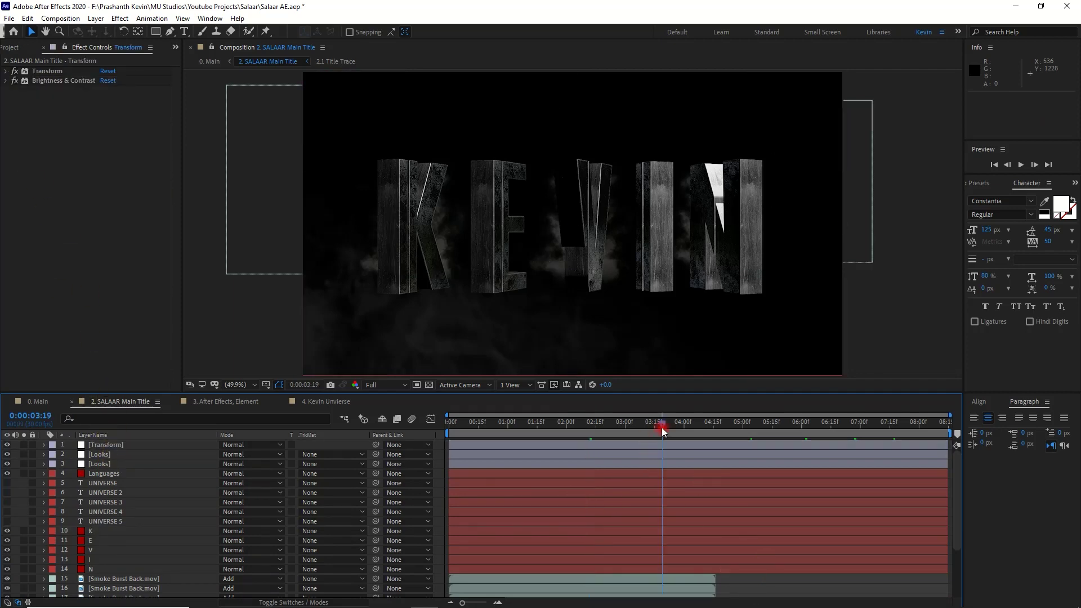
left_click(711, 424)
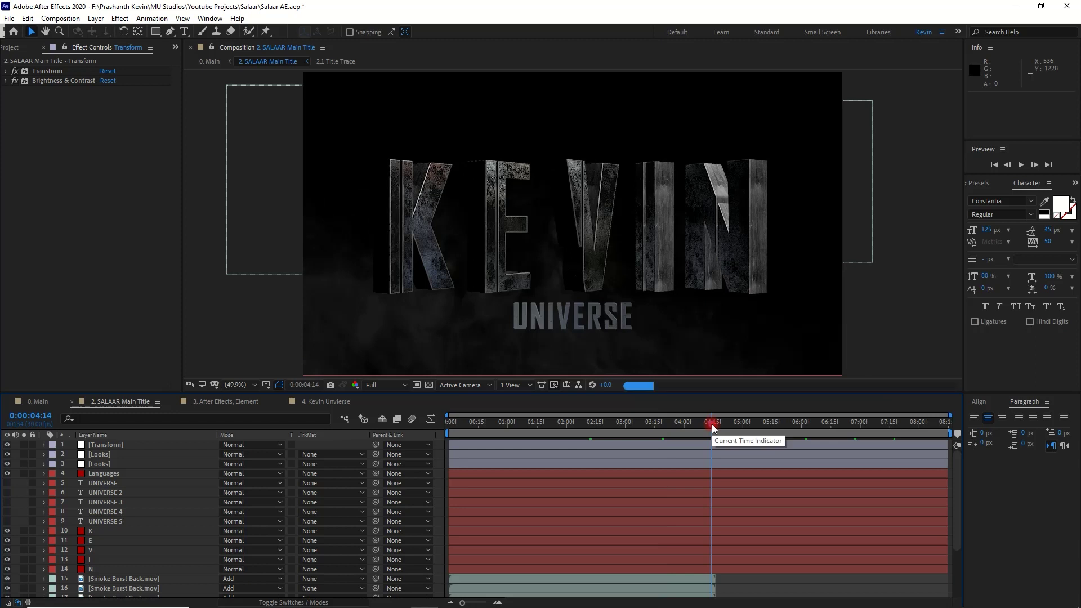
In the 3. After Effects, Element comp, go to 0:00:03:29 and solo the ELEMENT 3D title layer for editing
left_click(214, 403)
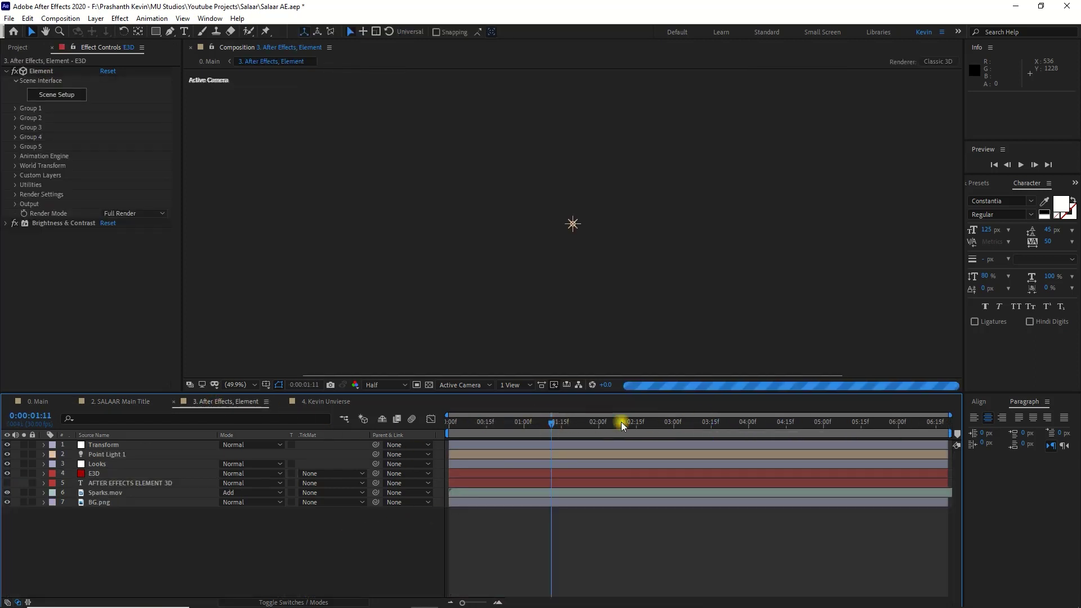
left_click(656, 423)
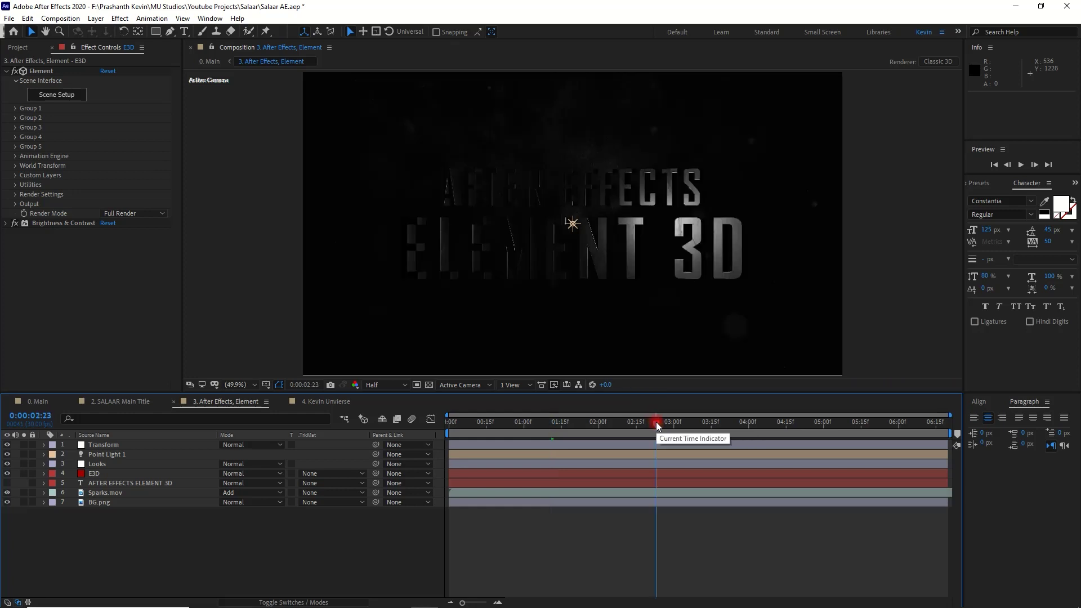
left_click_drag(657, 422, 746, 421)
left_click(12, 483)
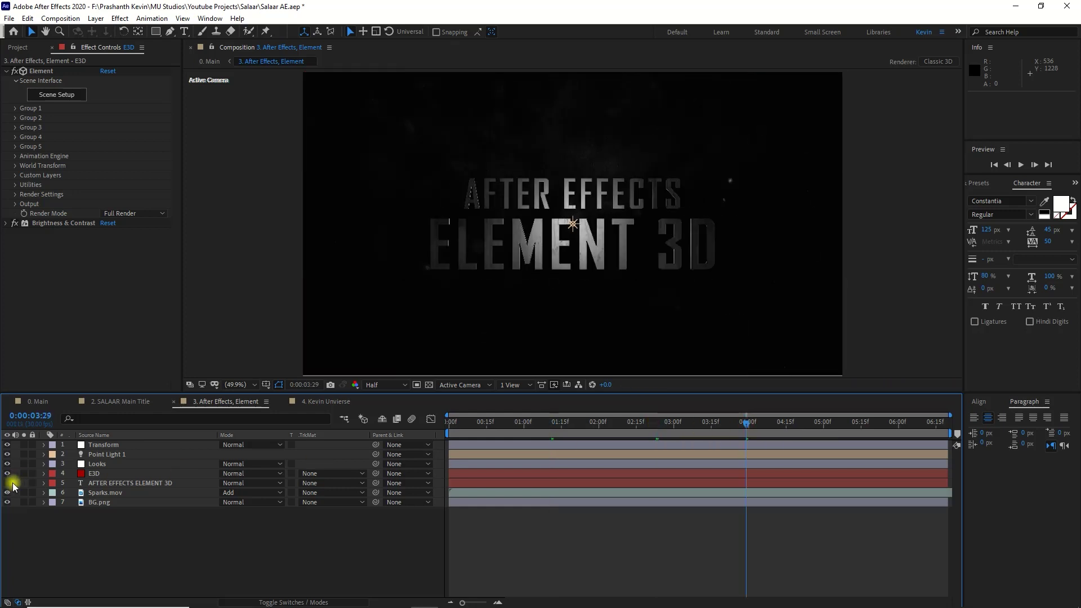
left_click(25, 482)
double_click(133, 483)
Replace the title lines AFTER EFFECTS / ELEMENT 3D with YOUR / TEXT
left_click_drag(469, 204, 675, 198)
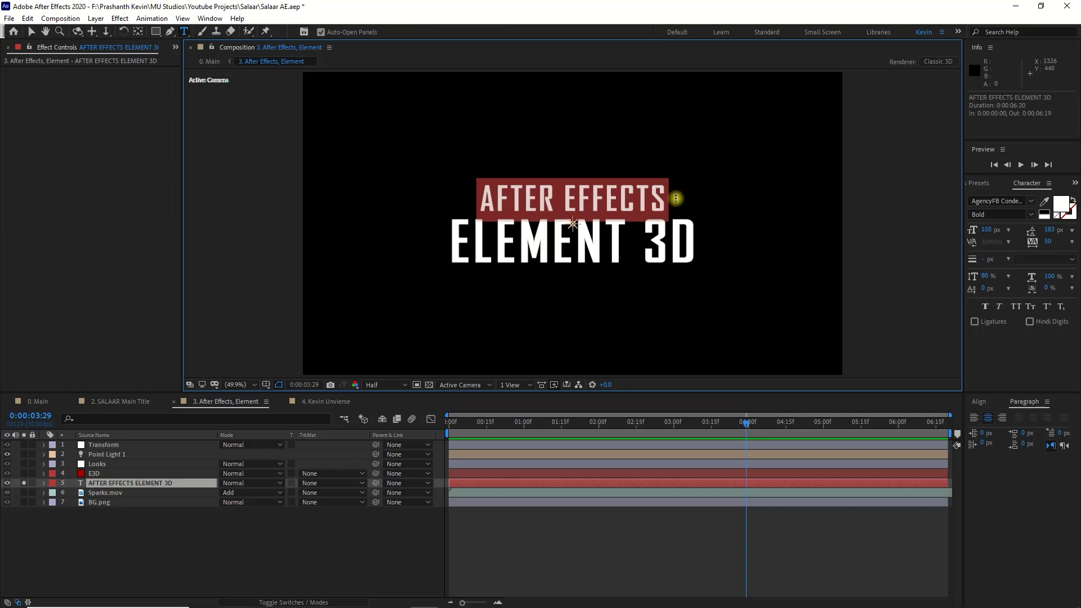
type("YOUR")
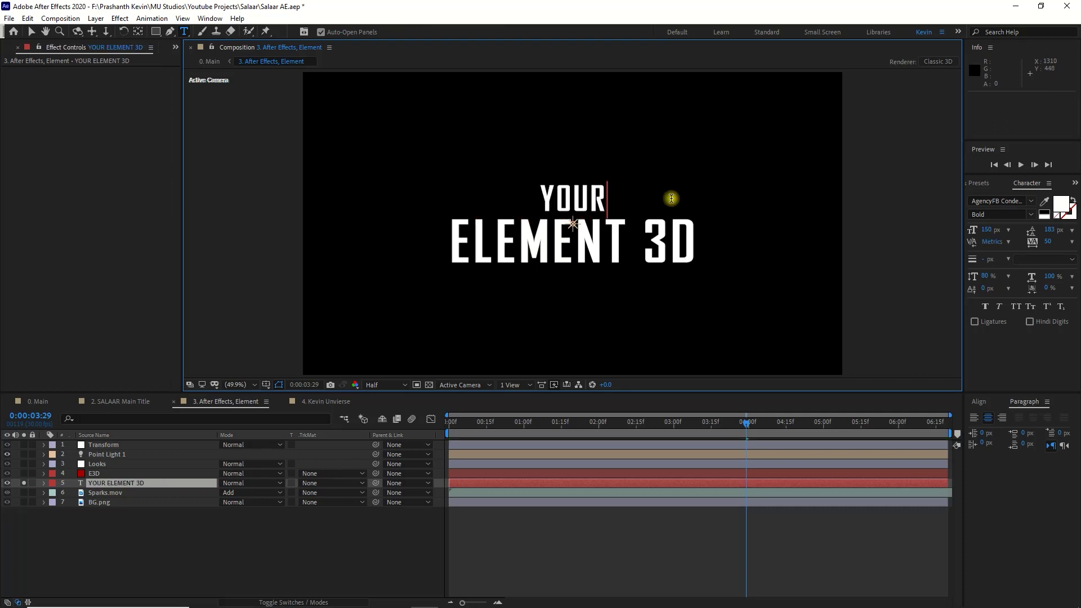
key("shift+Right")
key("shift+Right")
key("shift+Right")
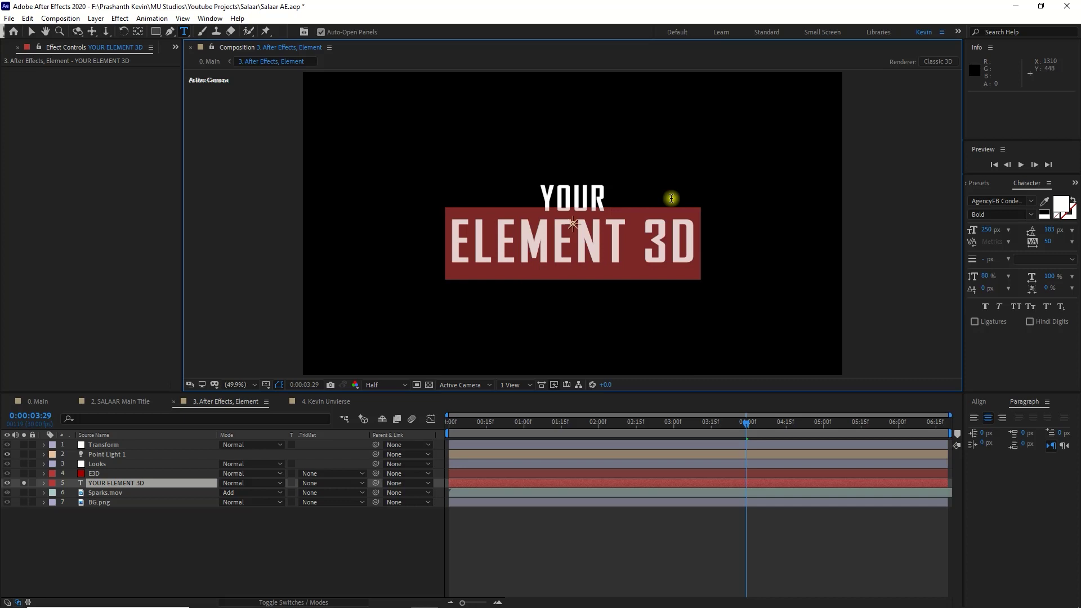
type("TEXT")
key("Escape")
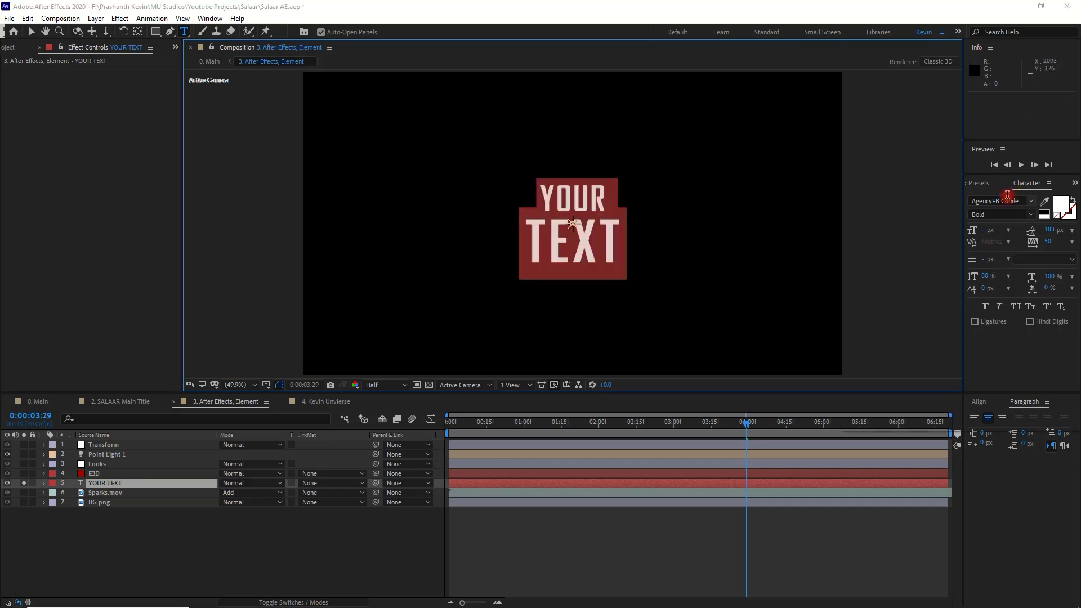
Set the YOUR TEXT title font to Blood Lust, after briefly trying Blade 2
left_click(1017, 201)
scroll(1014, 281, "up", 5)
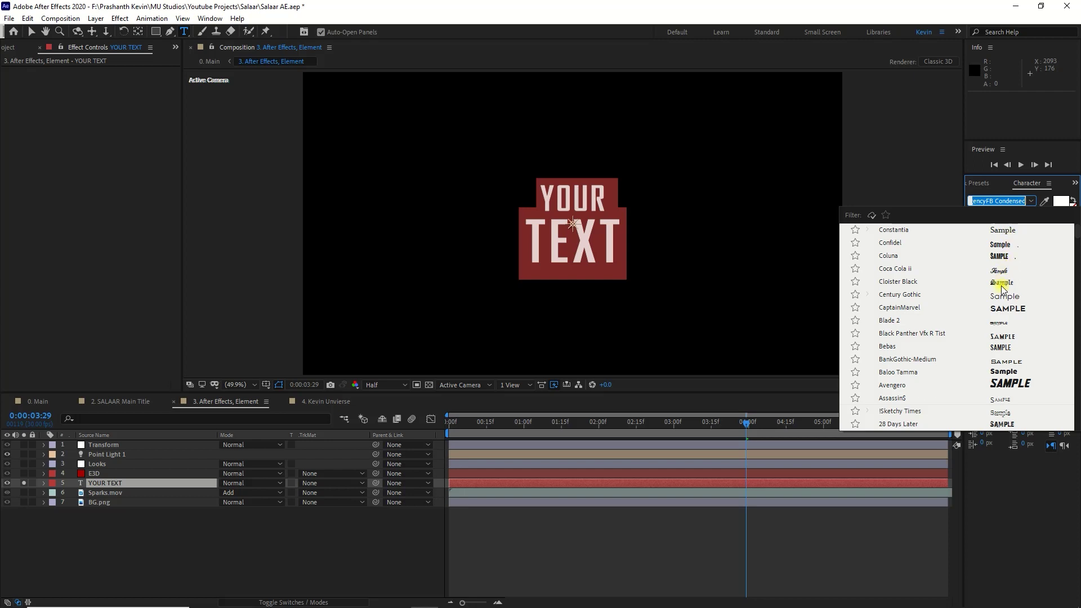
left_click(1010, 324)
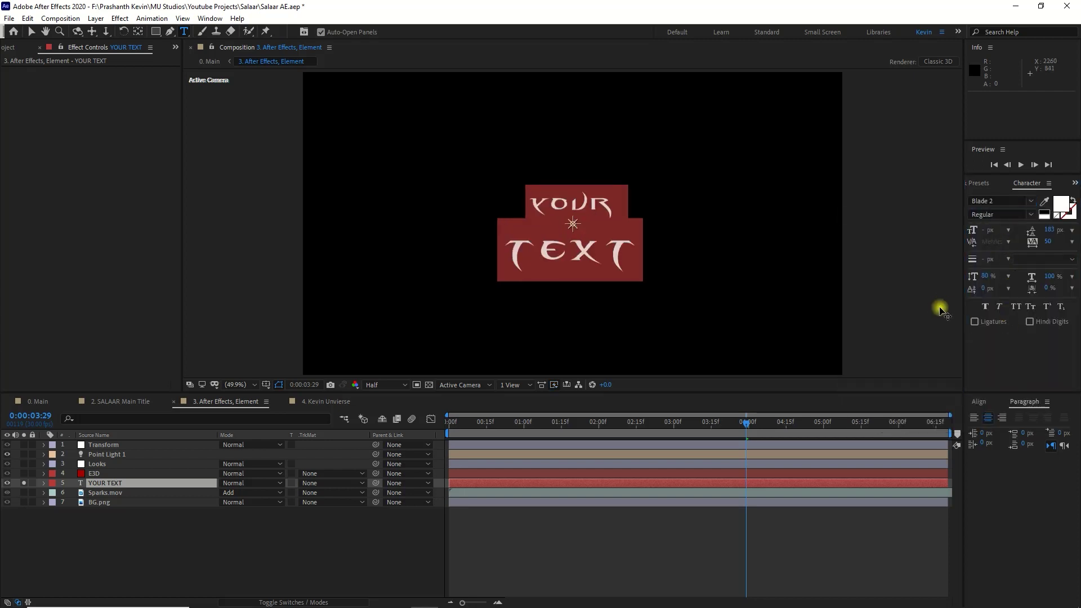
left_click(991, 202)
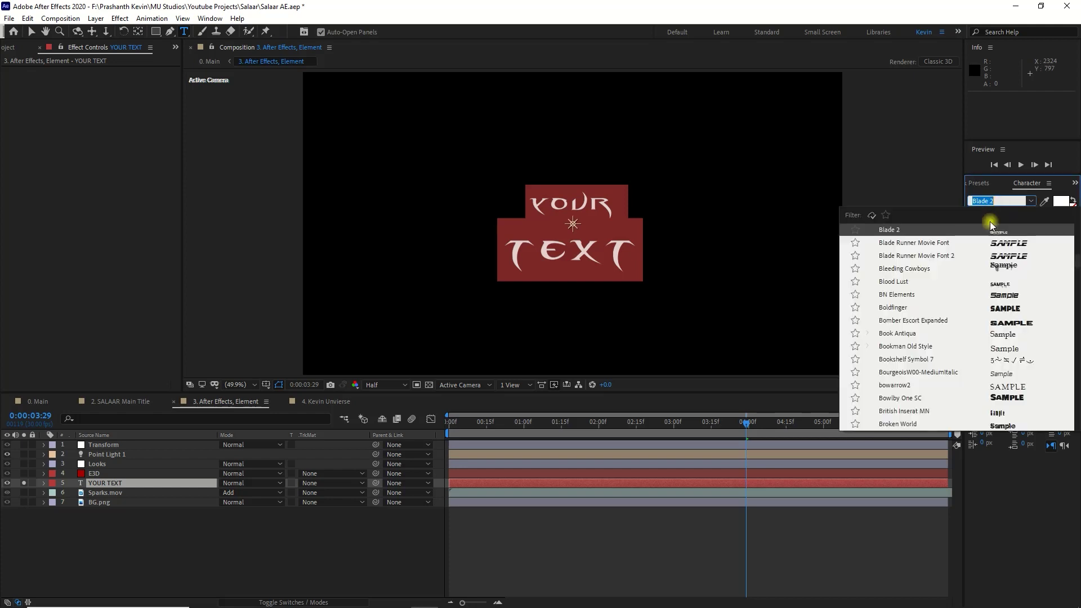
left_click(989, 283)
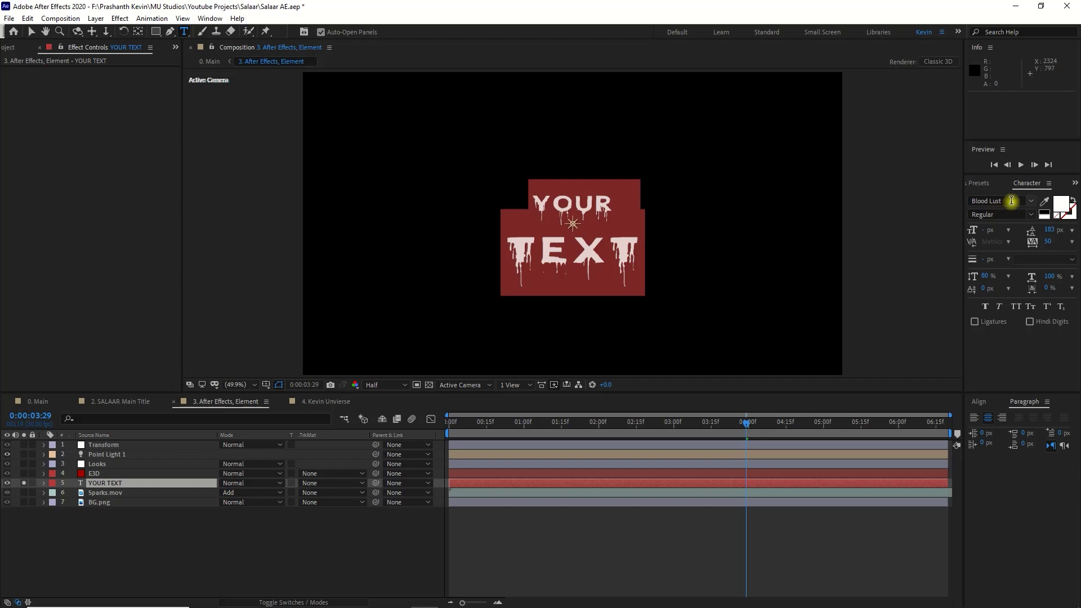
left_click(289, 527)
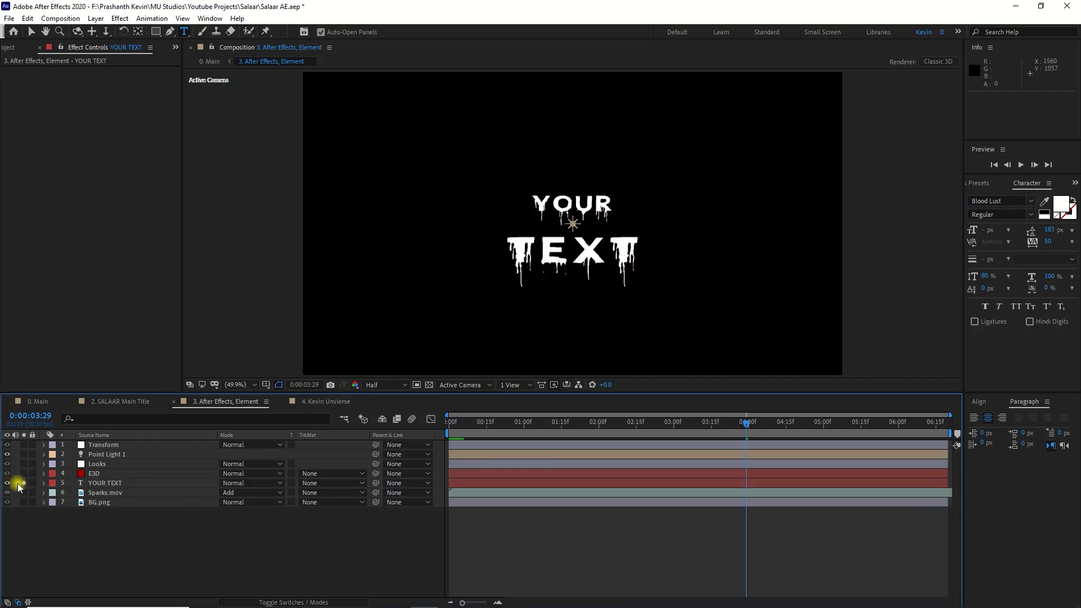
Unsolo and hide the flat YOUR TEXT layer, and reduce its leading to about 135 px
left_click(16, 484)
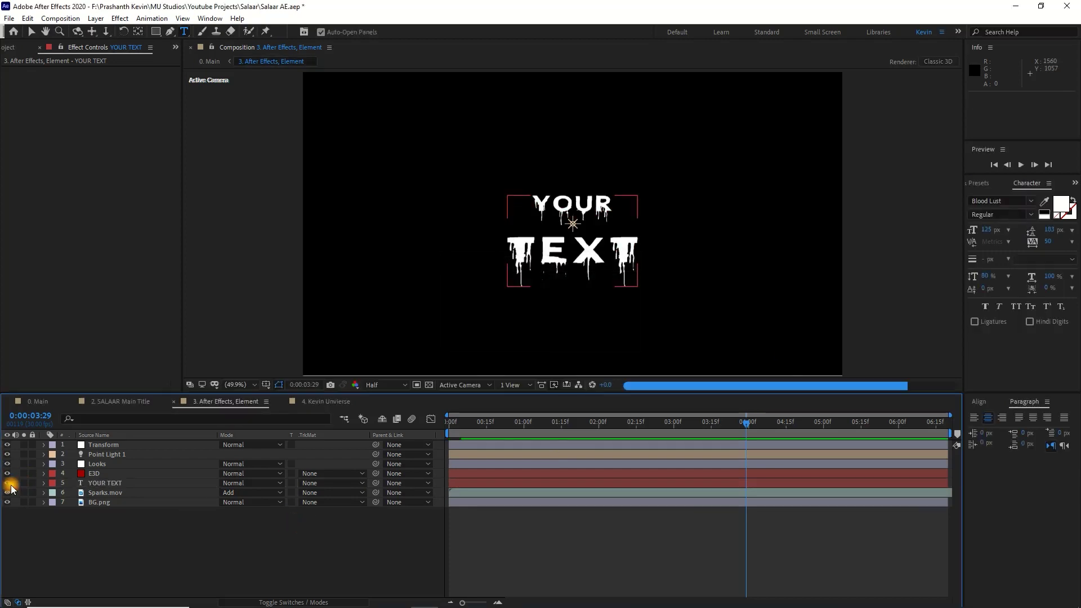
left_click(147, 539)
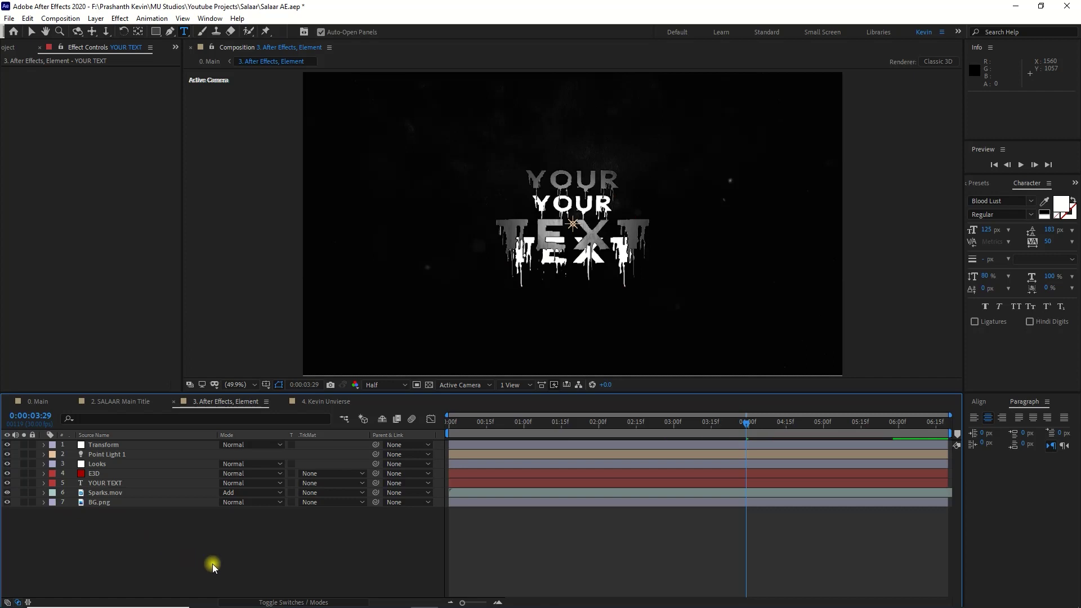
left_click(93, 483)
left_click(6, 483)
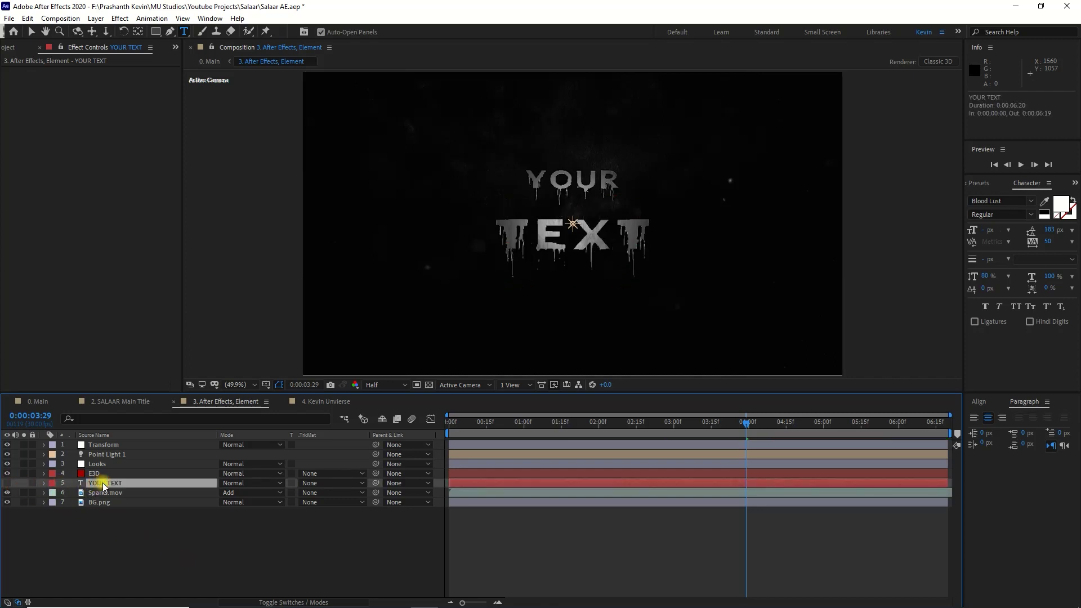
left_click_drag(1061, 229, 1039, 243)
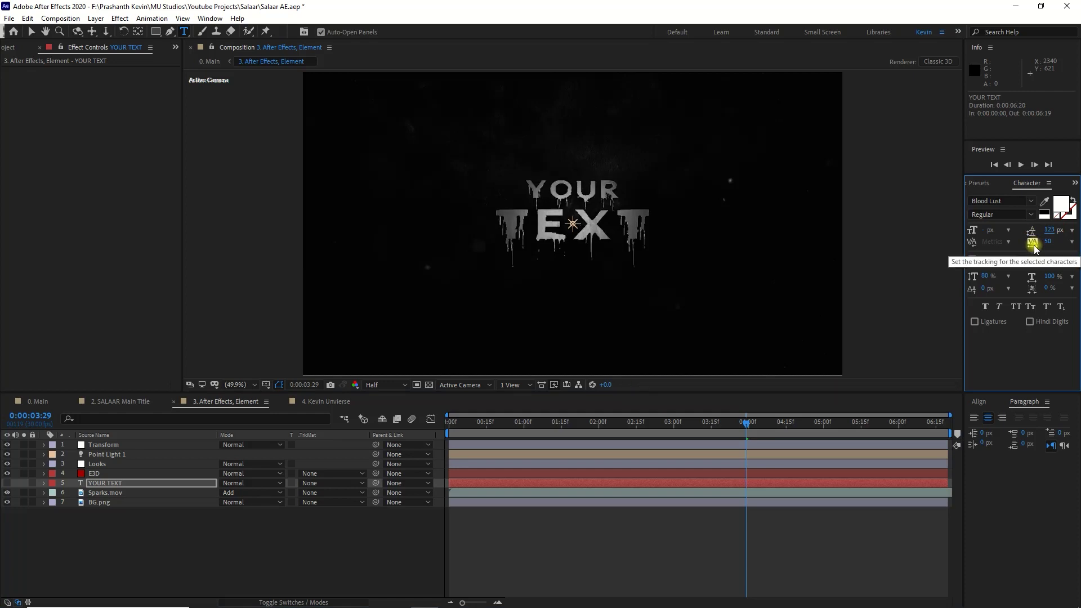
left_click_drag(1049, 231, 1054, 233)
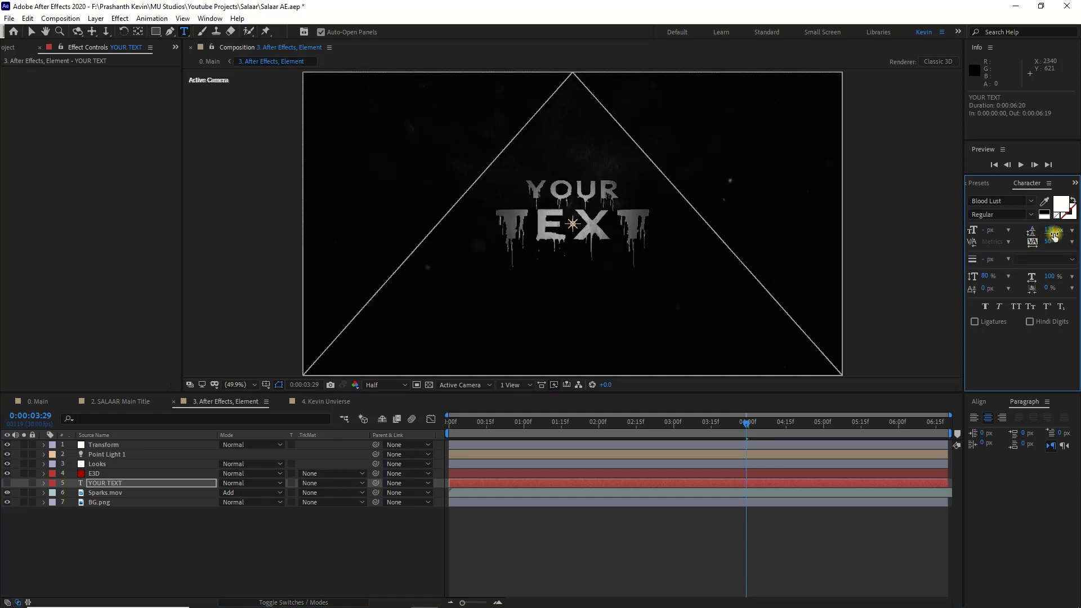
left_click(229, 536)
Set the E3D layer's Group 1 Position XY to 960, 567
left_click(120, 474)
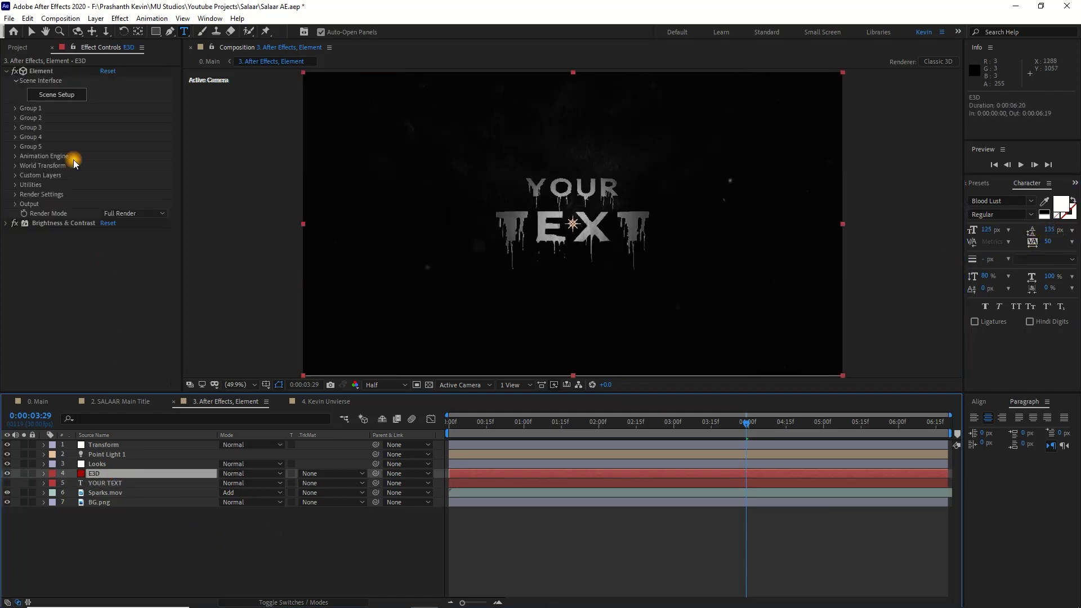
left_click(15, 108)
left_click_drag(139, 157, 142, 158)
left_click(370, 540)
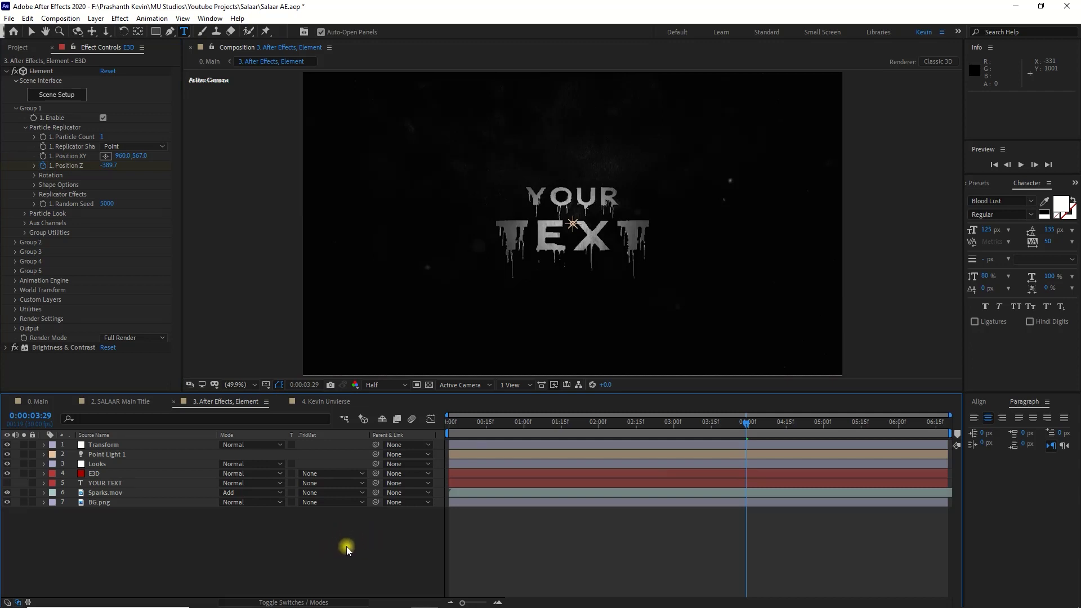
Review the 4. Kevin Unvierse credits at 0:00:08:26, briefly soloing the title and credits layers
left_click(319, 403)
left_click(647, 418)
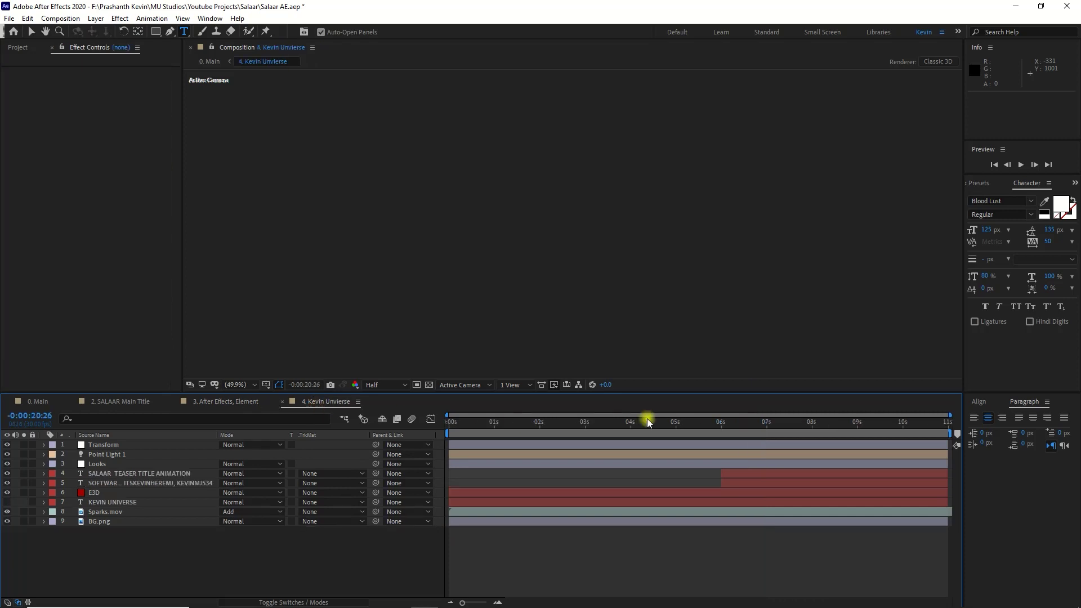
left_click(748, 427)
left_click(815, 427)
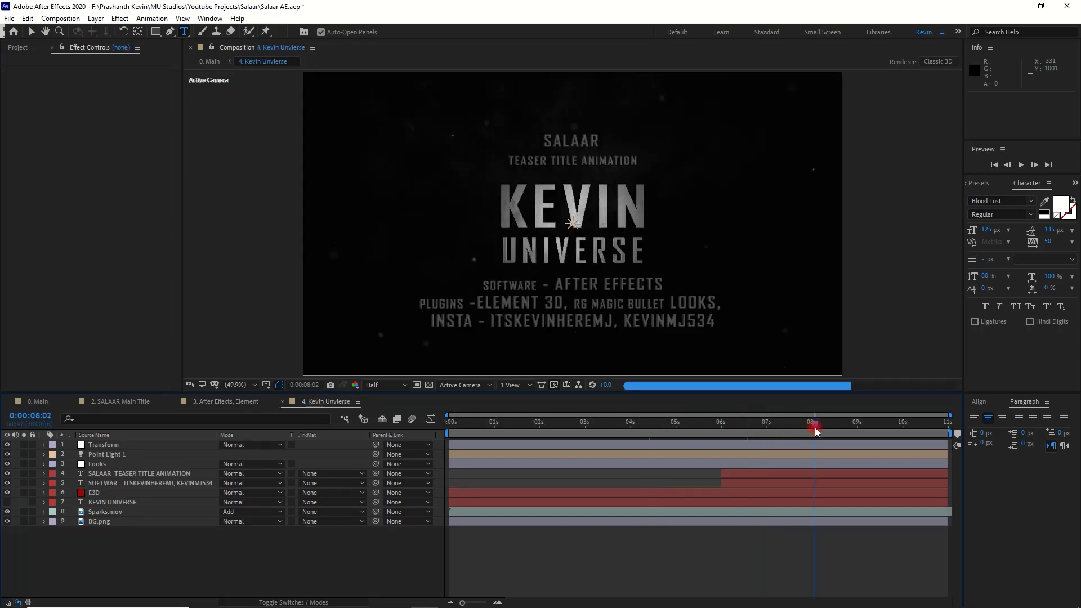
left_click(852, 428)
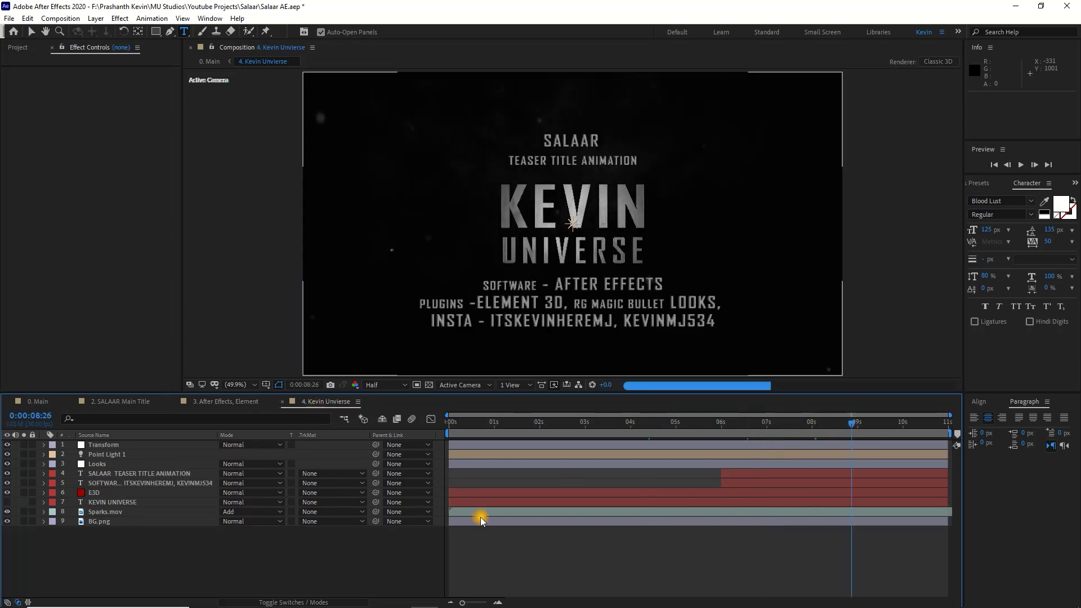
left_click(24, 473)
left_click(24, 483)
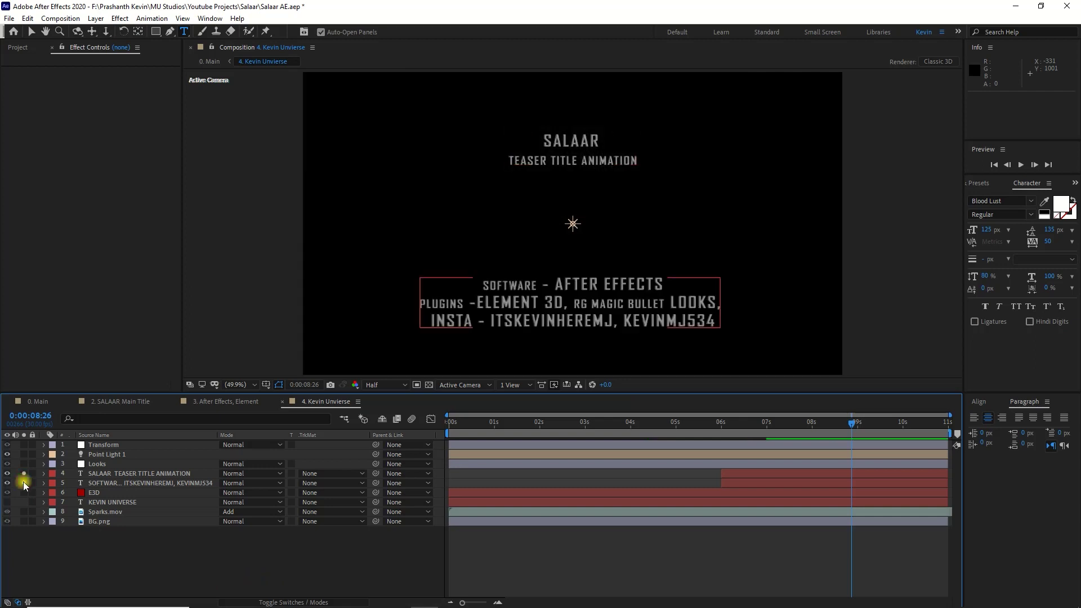
left_click(24, 483)
left_click(23, 473)
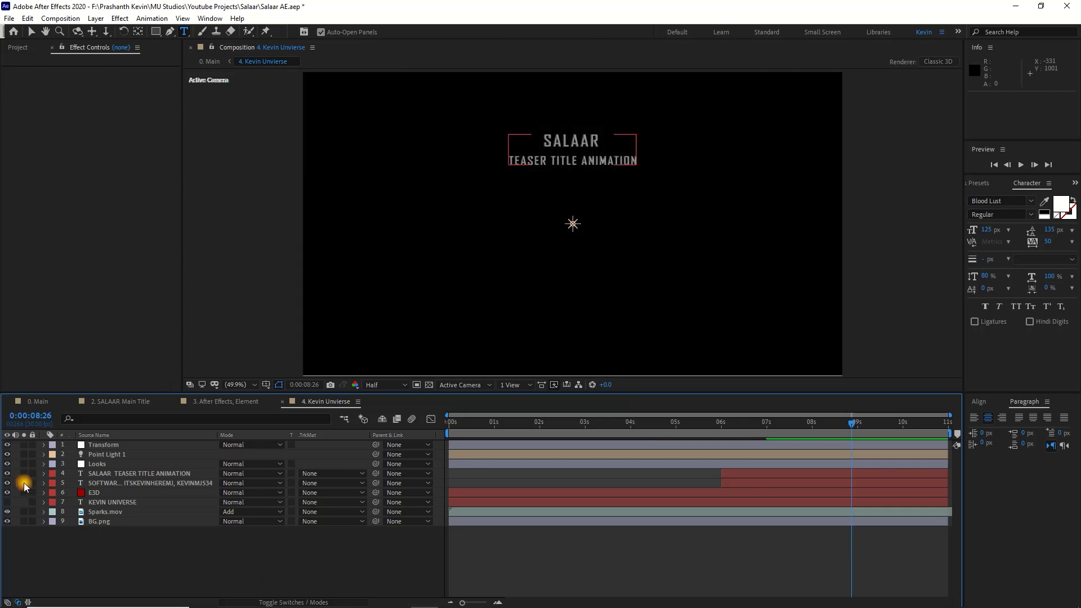
Return through 0. Main to the 2. SALAAR Main Title composition
left_click(39, 402)
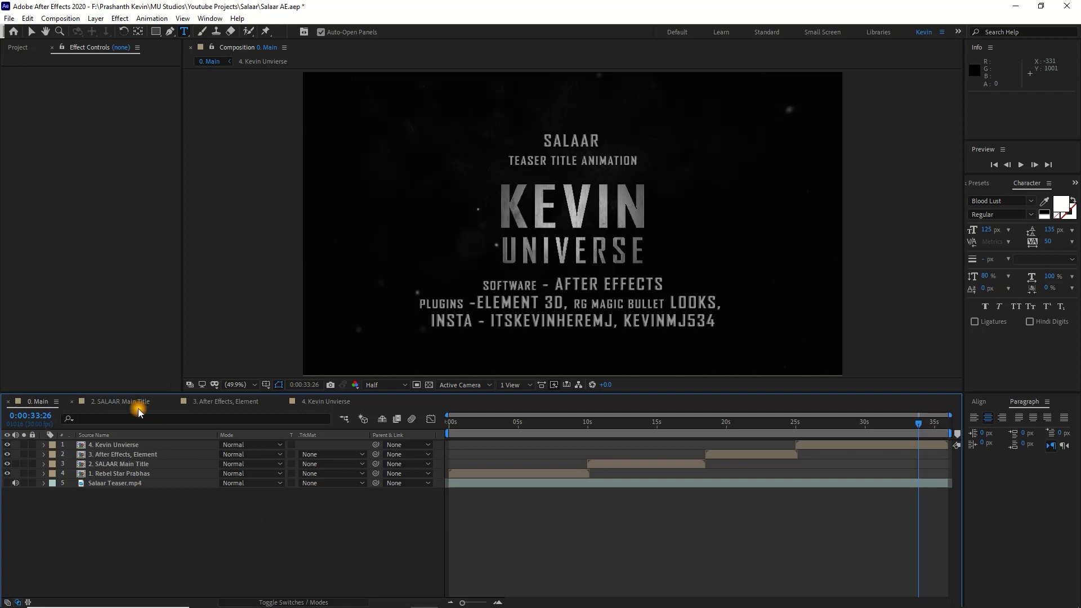
left_click(131, 407)
left_click(194, 407)
left_click(147, 404)
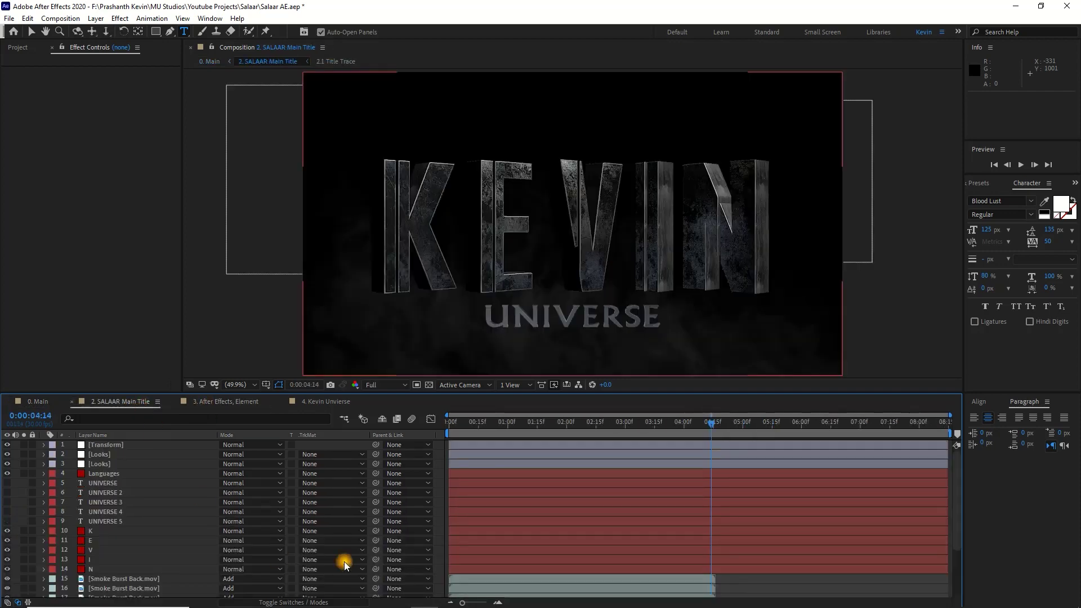